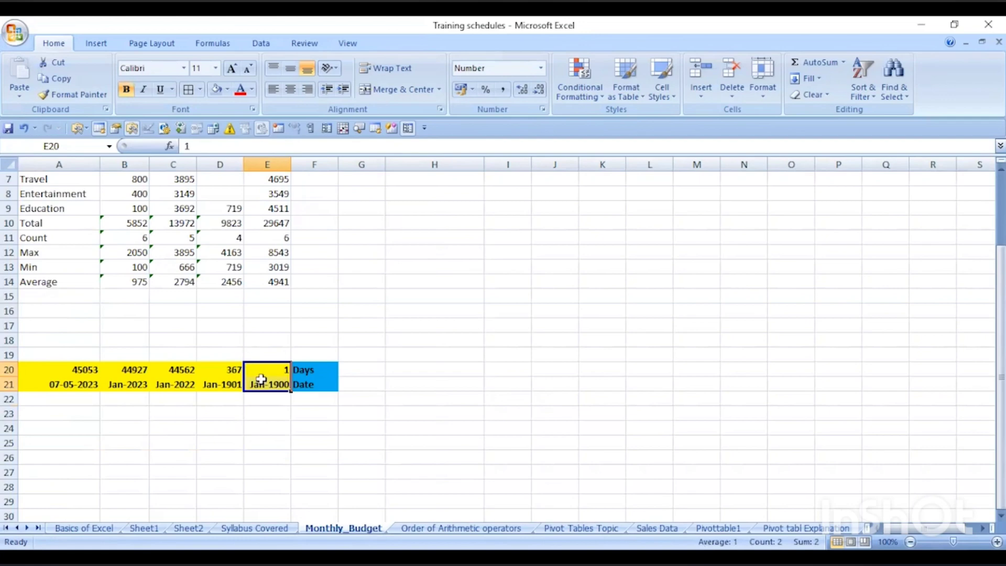
- Examine the January 2023 header and the day numbers and dates in rows 20 and 21 of the Monthly_Budget sheet
scroll(266, 366, up, 2)
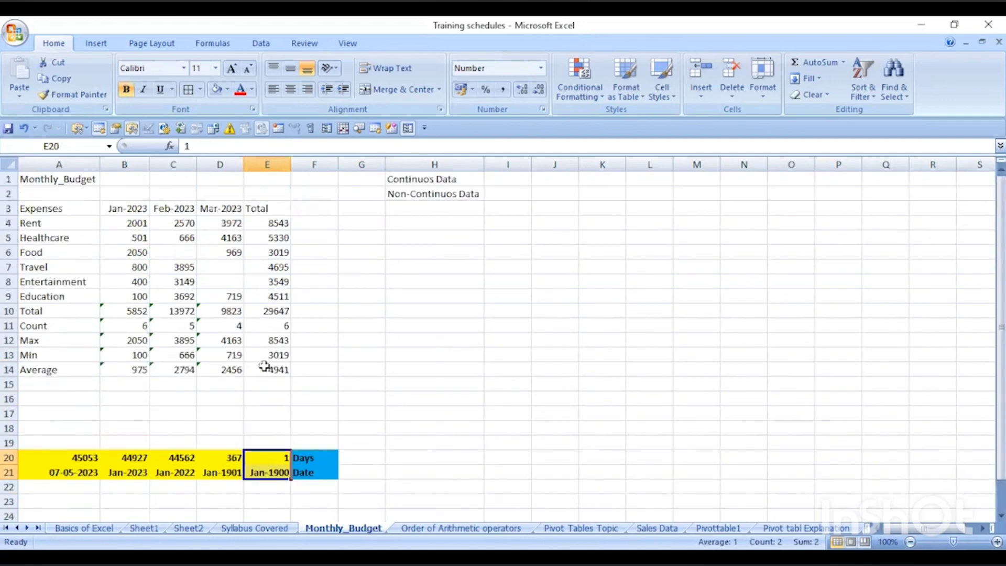
click(130, 210)
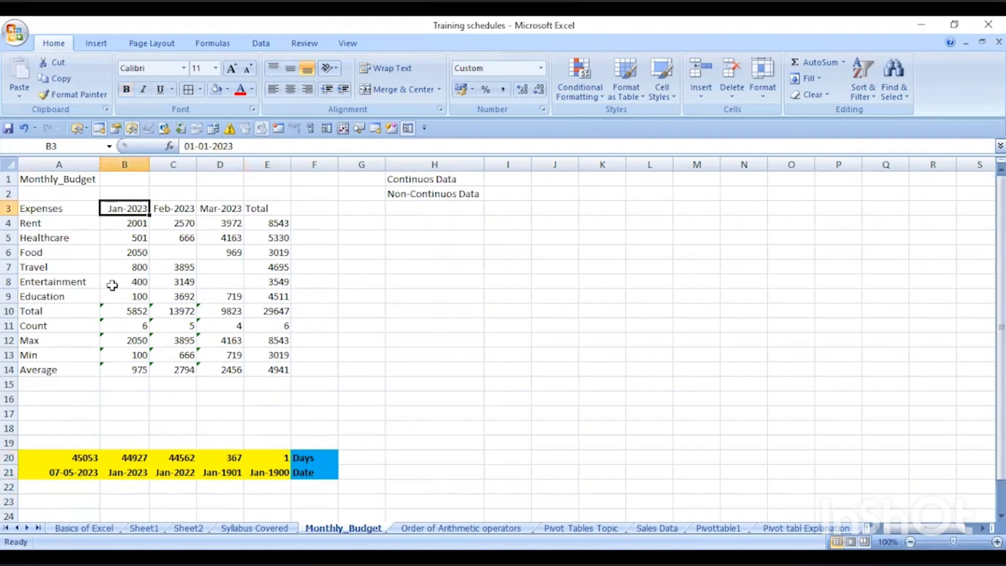
click(280, 457)
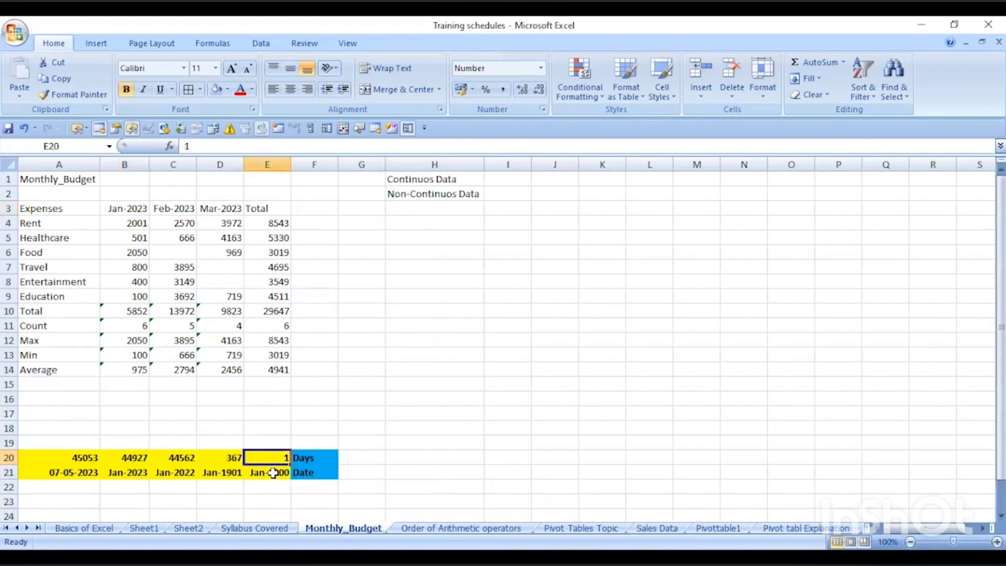
click(270, 475)
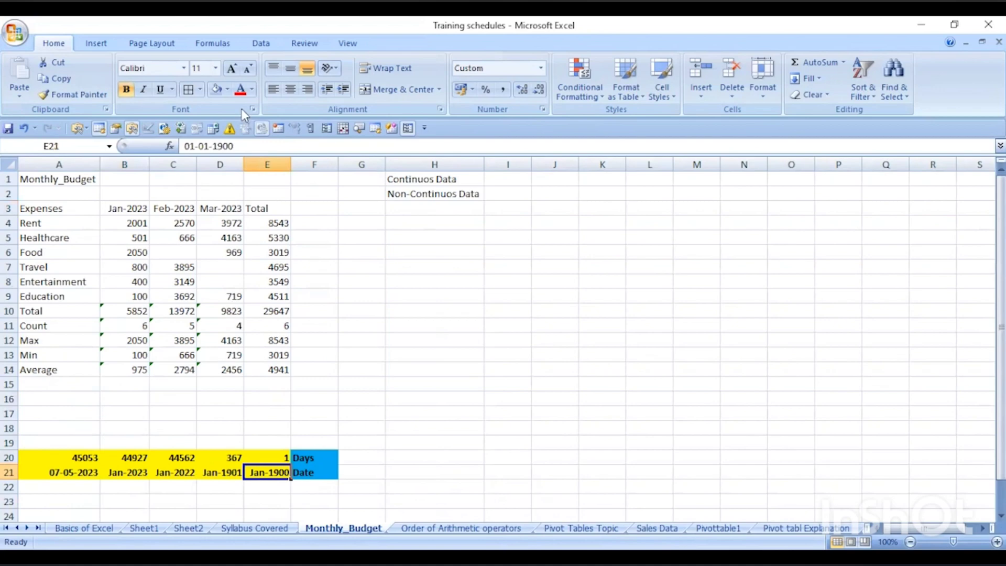
click(231, 460)
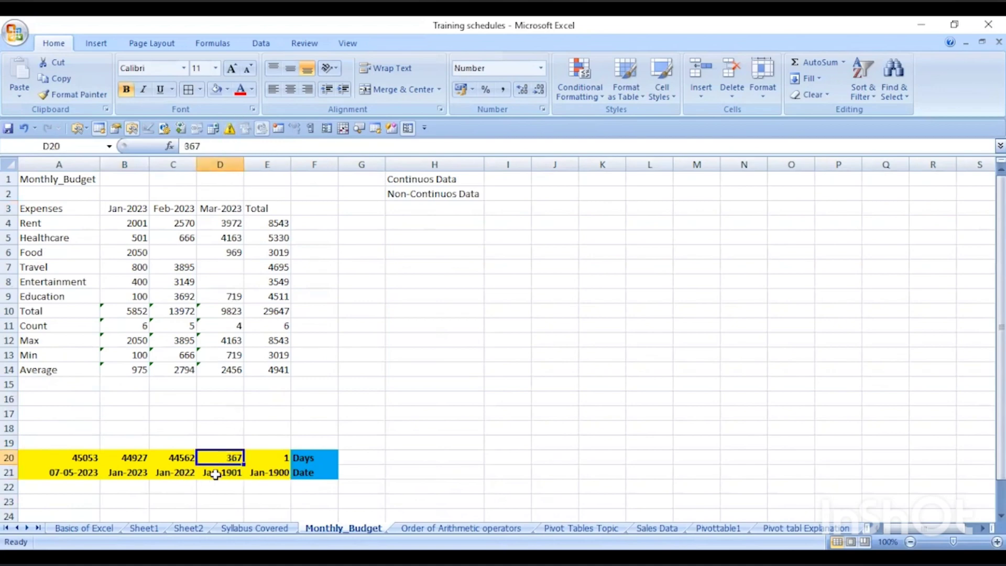
click(233, 472)
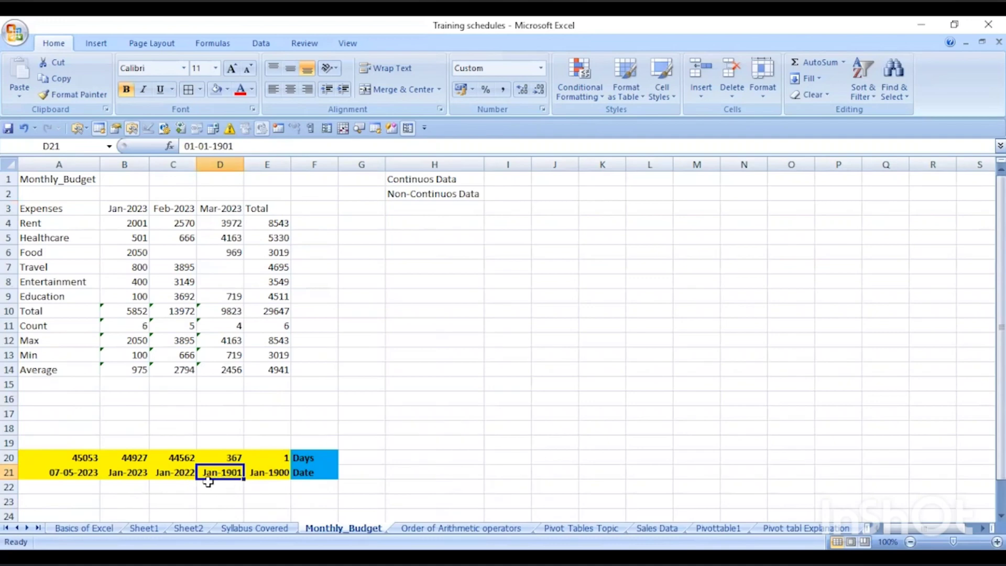
click(58, 470)
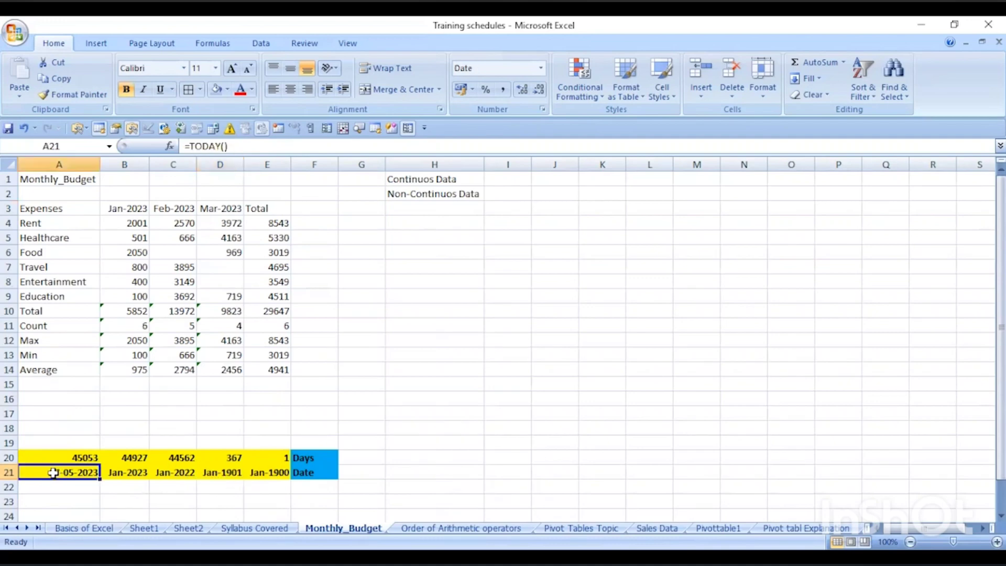
click(86, 458)
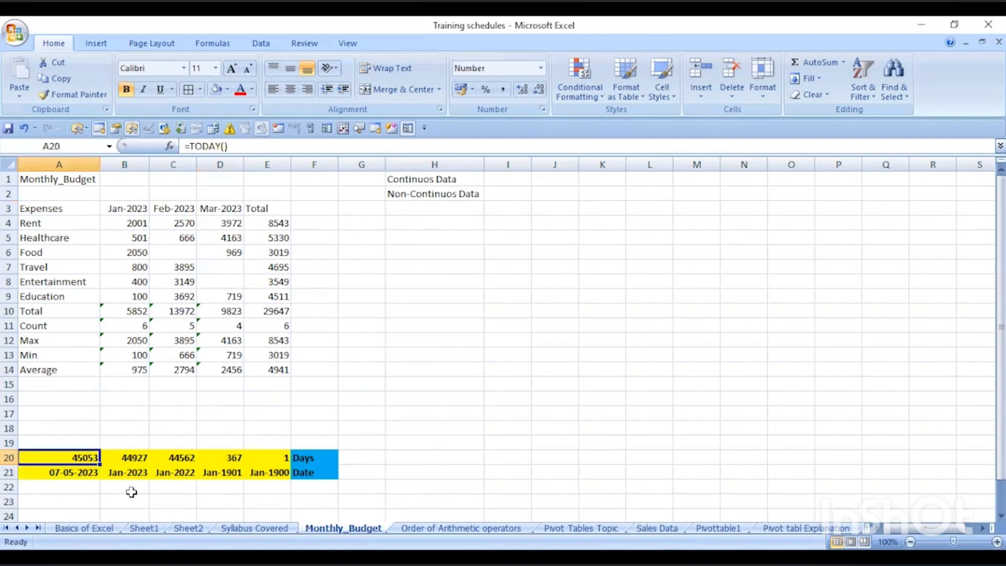
click(87, 471)
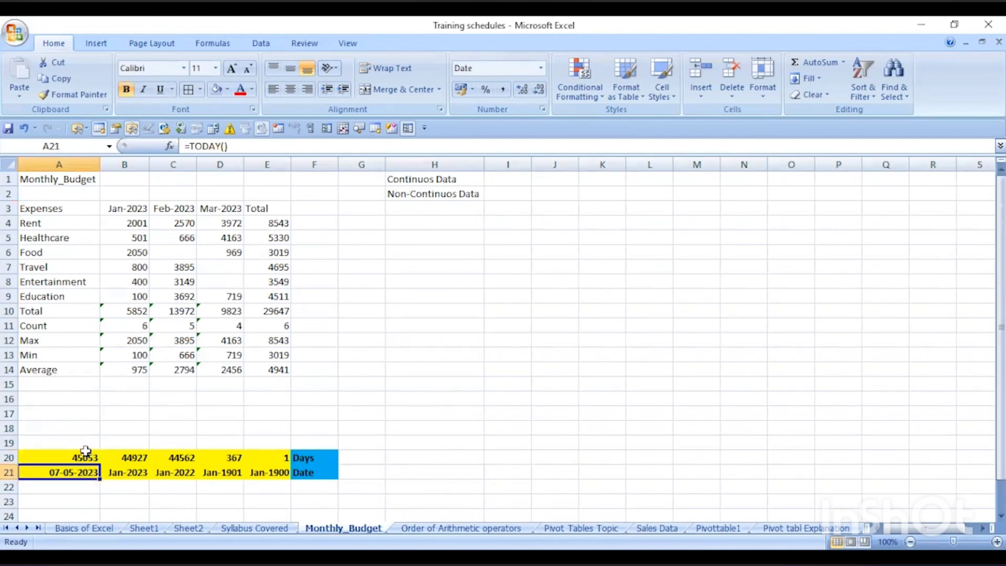
click(84, 456)
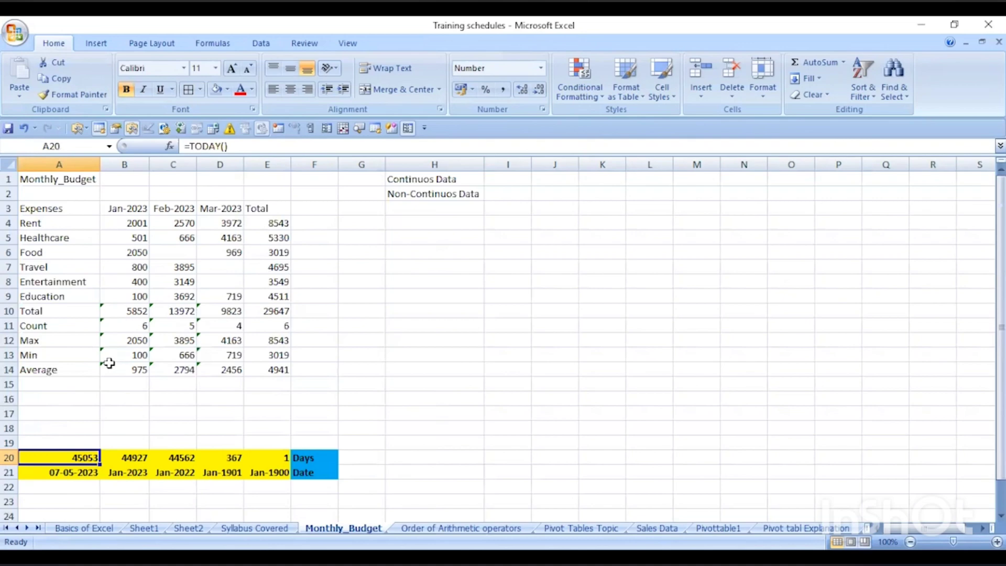
- Close the PivotTable Field List on the Pivot tabl Explanation sheet and go to the Date Functions sheet
click(791, 527)
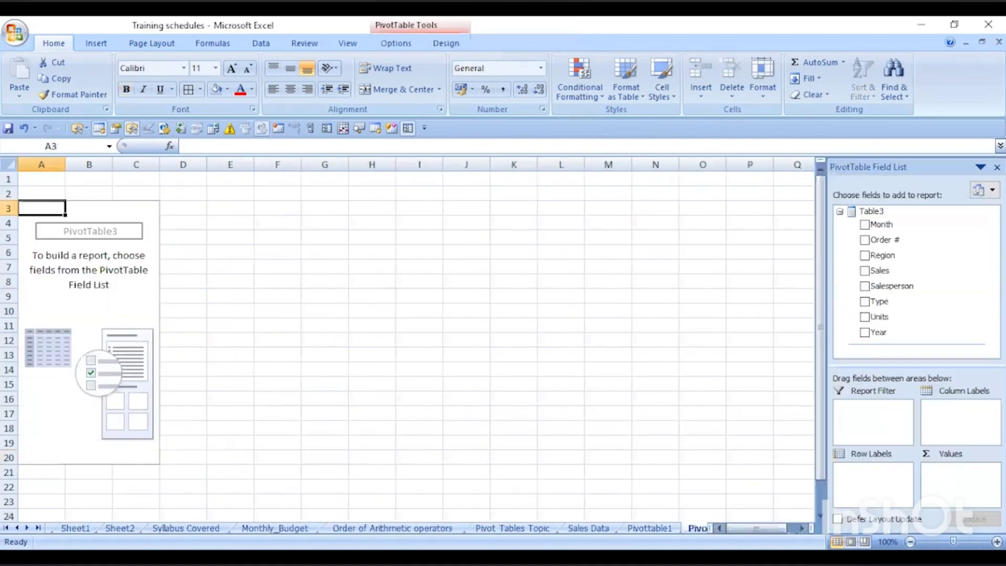
click(997, 167)
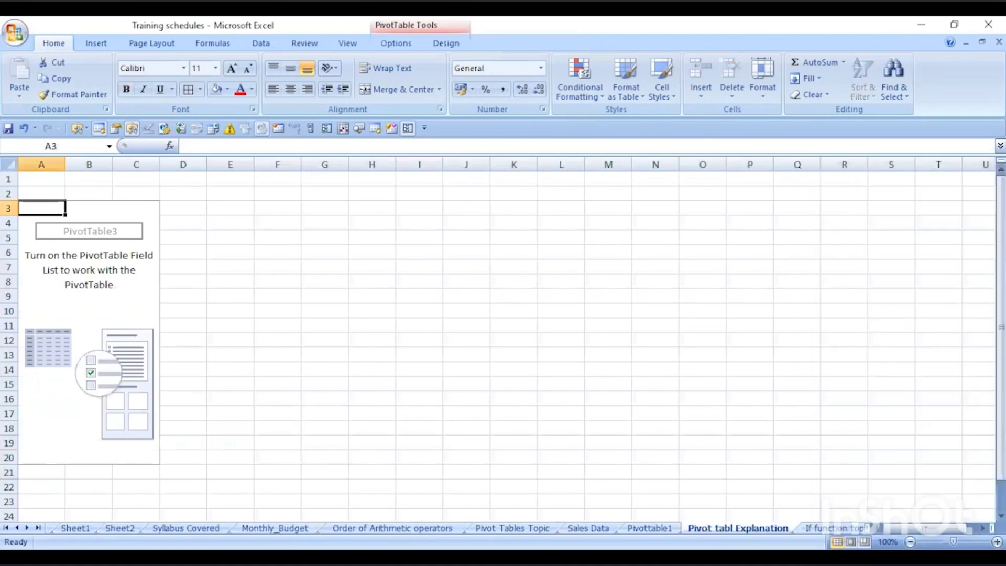
click(38, 528)
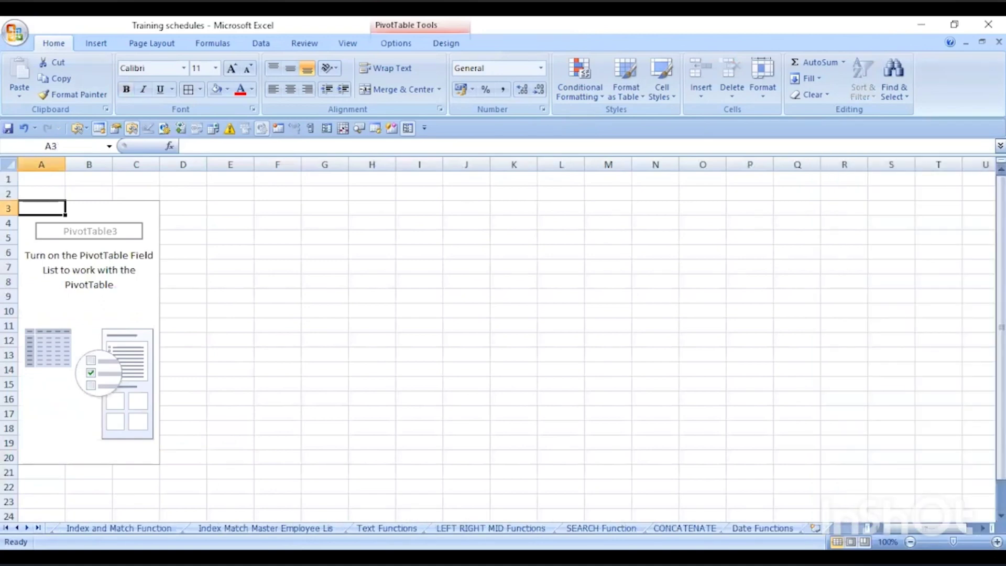
click(762, 528)
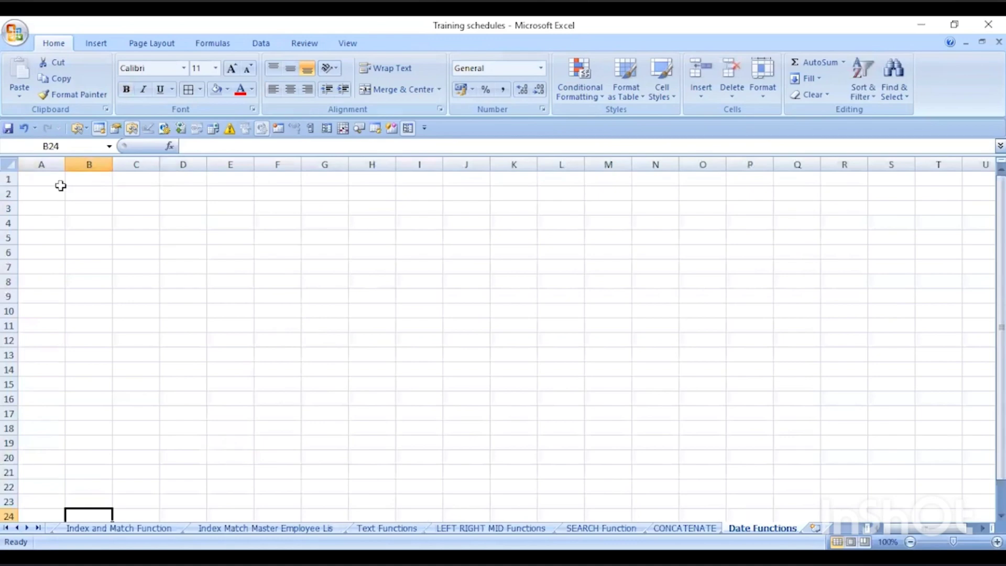
- Enter the heading "Date Functions" in cell A1 of the empty sheet
click(59, 189)
click(54, 179)
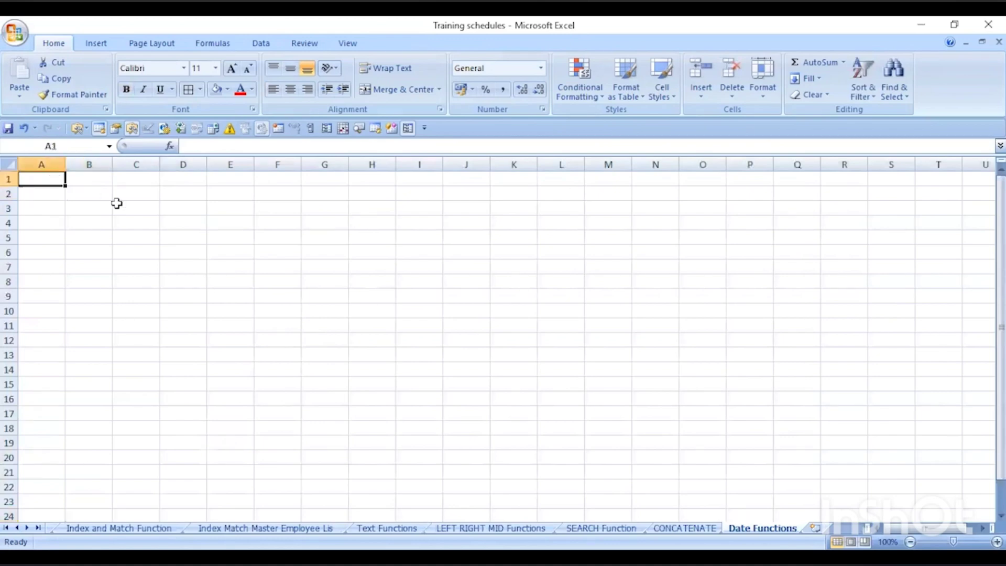
text(Date )
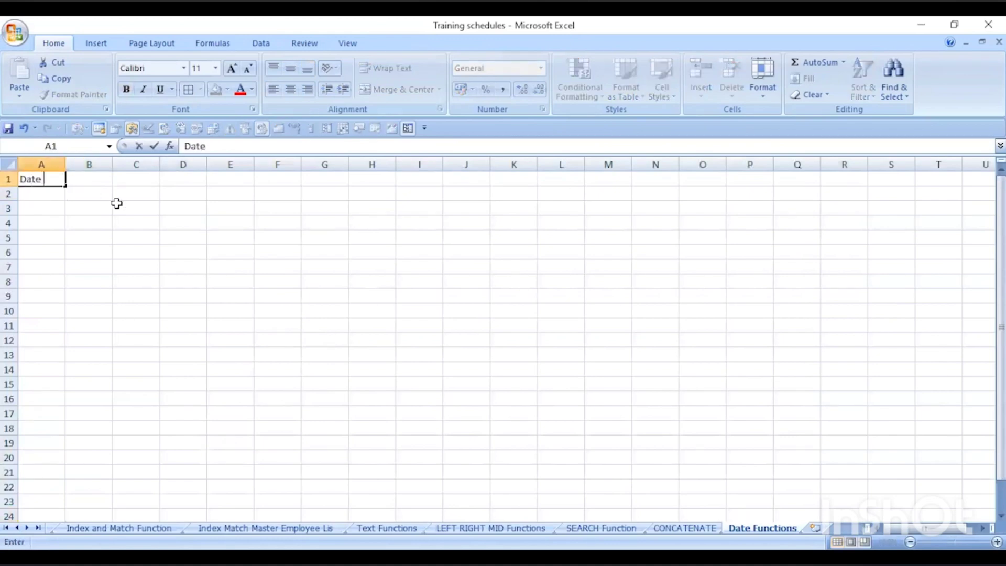
text(Functions)
key(Return)
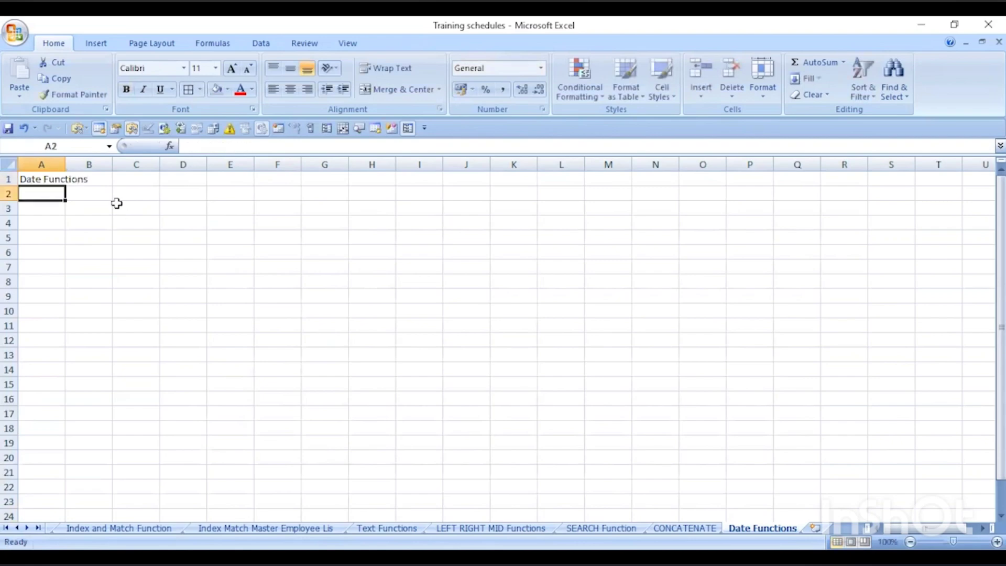
- Move the "Date Functions" heading from cell A1 to cell B1
click(57, 179)
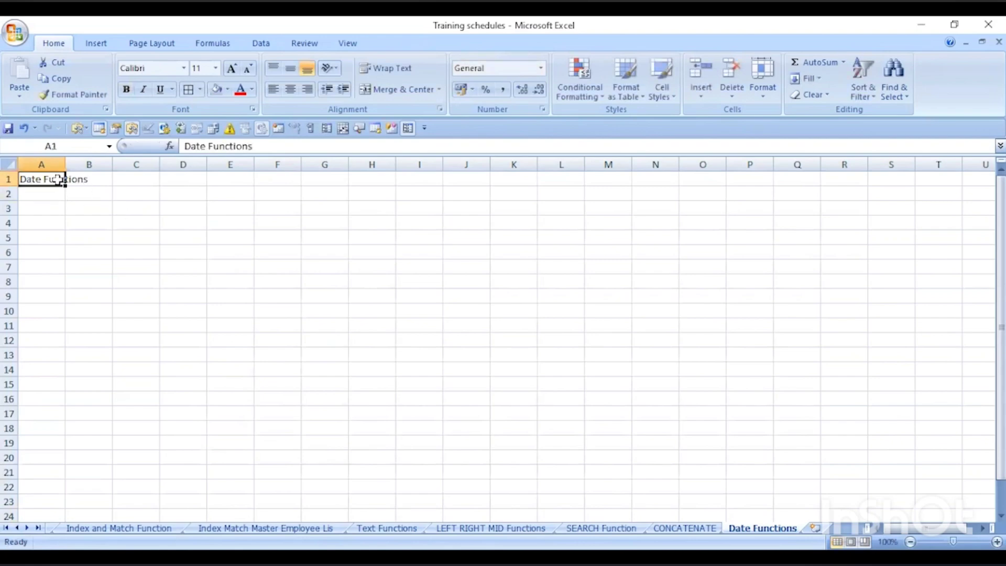
key(ctrl+x)
click(94, 178)
key(ctrl+v)
- Enter the heading "S.No" in cell A1 and the serial number 1 in cell A2
click(50, 180)
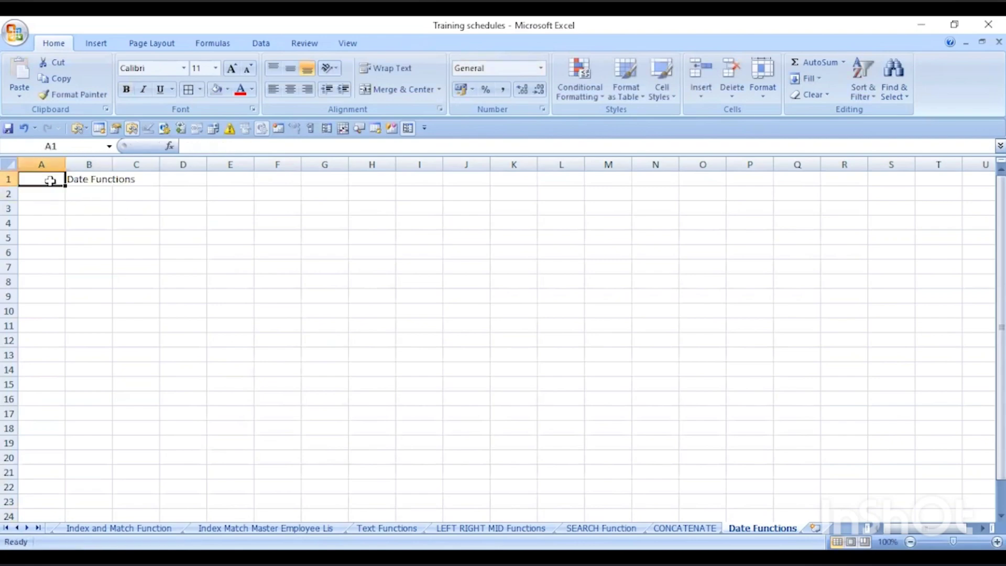
text(S.No)
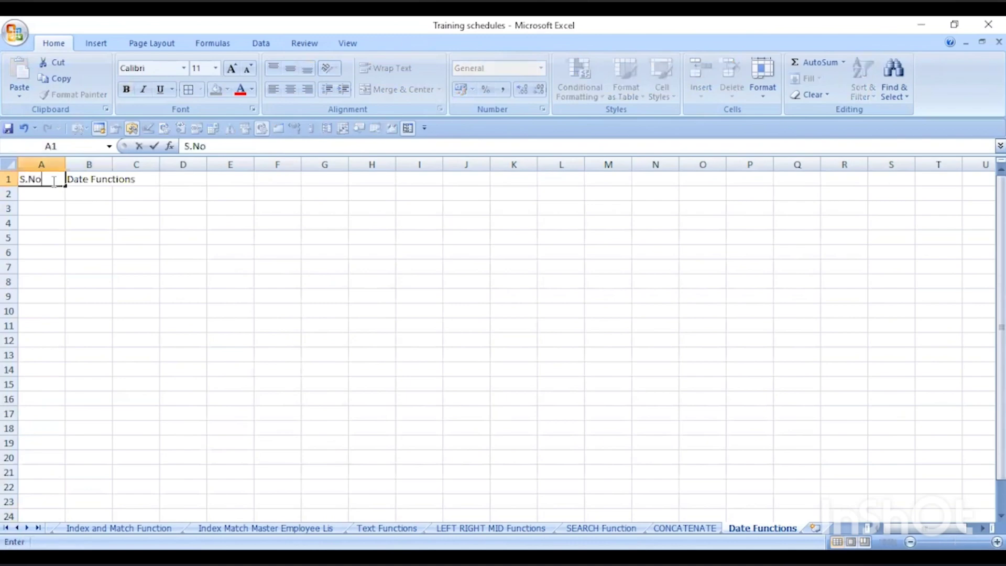
key(Return)
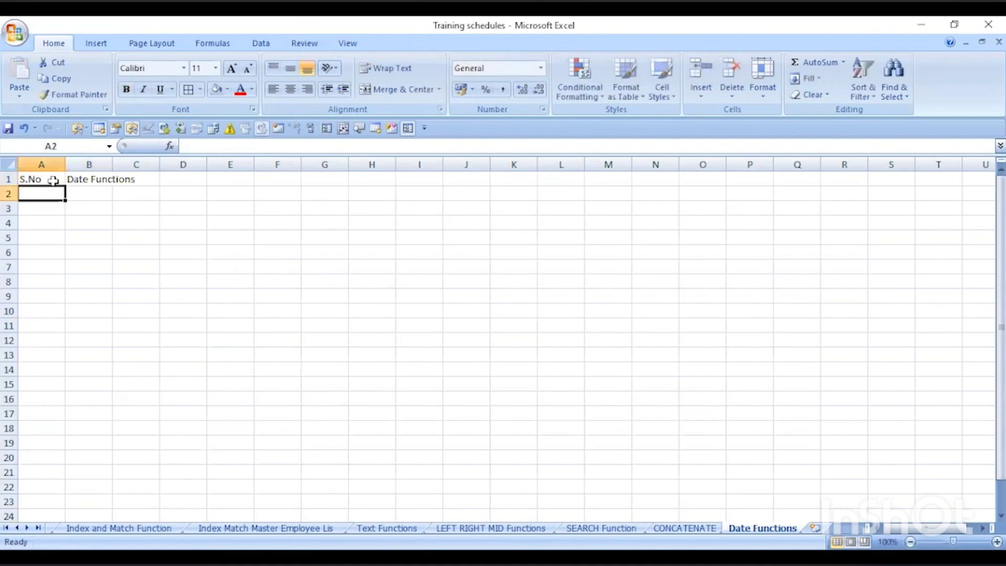
text(1)
key(Return)
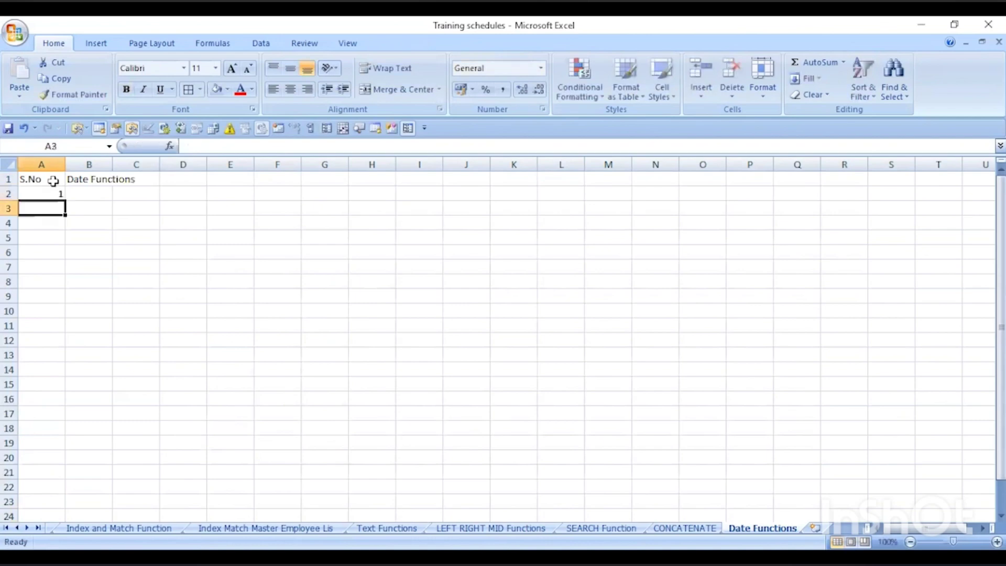
- Enter "Today" in cell B2 as the first date function
key(Up)
key(Right)
text(Tota)
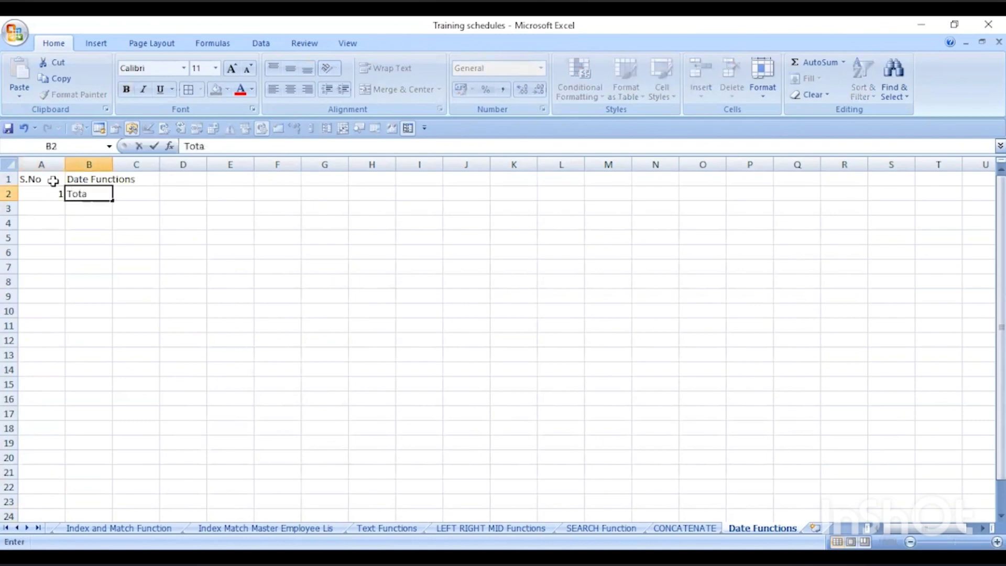
key(BackSpace)
key(BackSpace)
text(day)
key(Return)
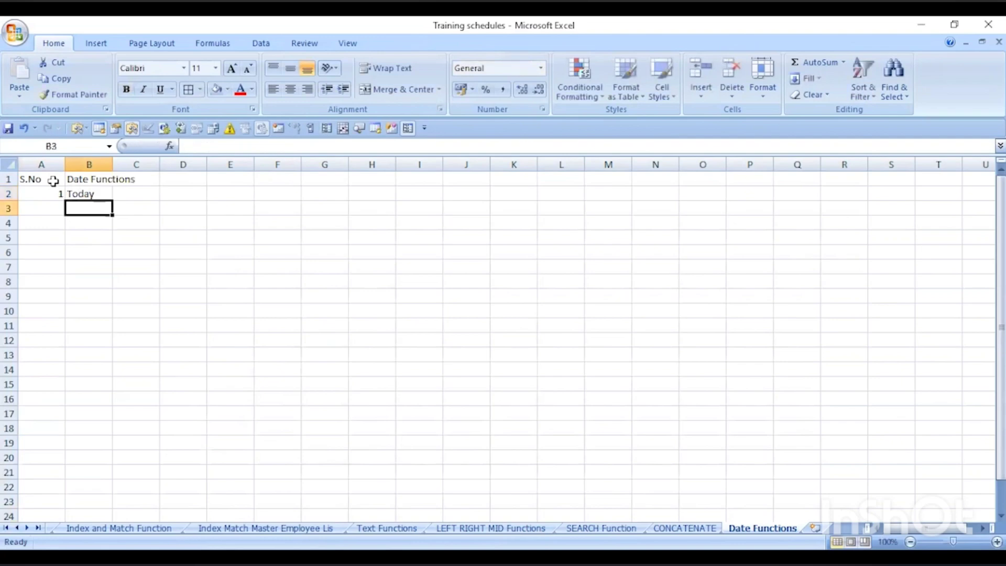
- Add the second list entry with "Now" in cell B3 and serial number 2 in cell A3
text(Now)
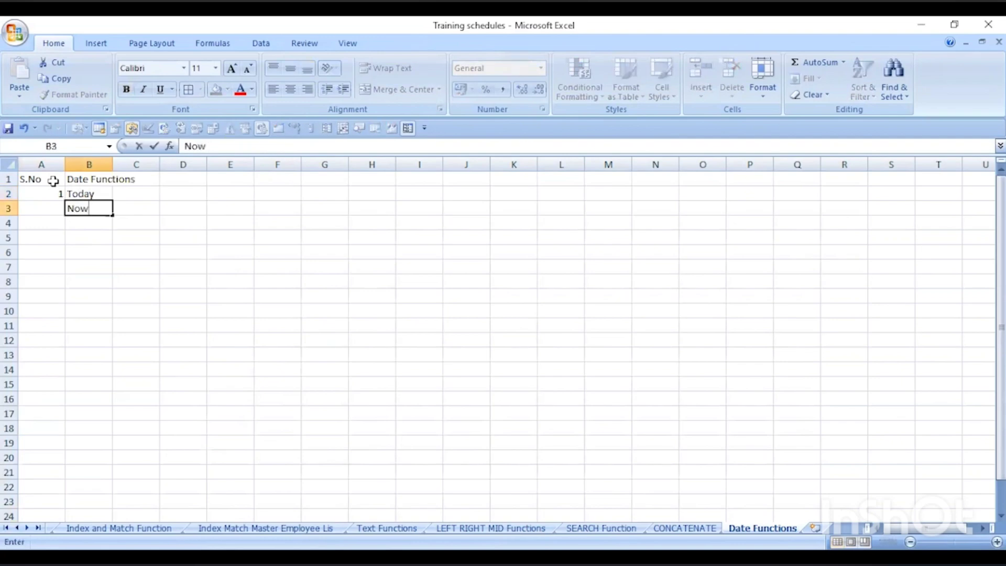
key(Return)
click(42, 205)
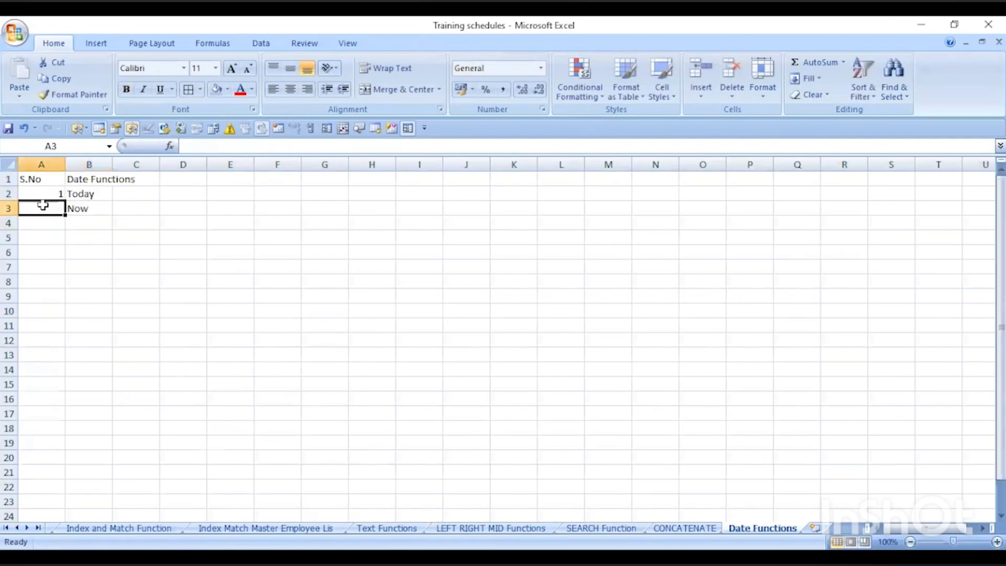
text(2)
key(Return)
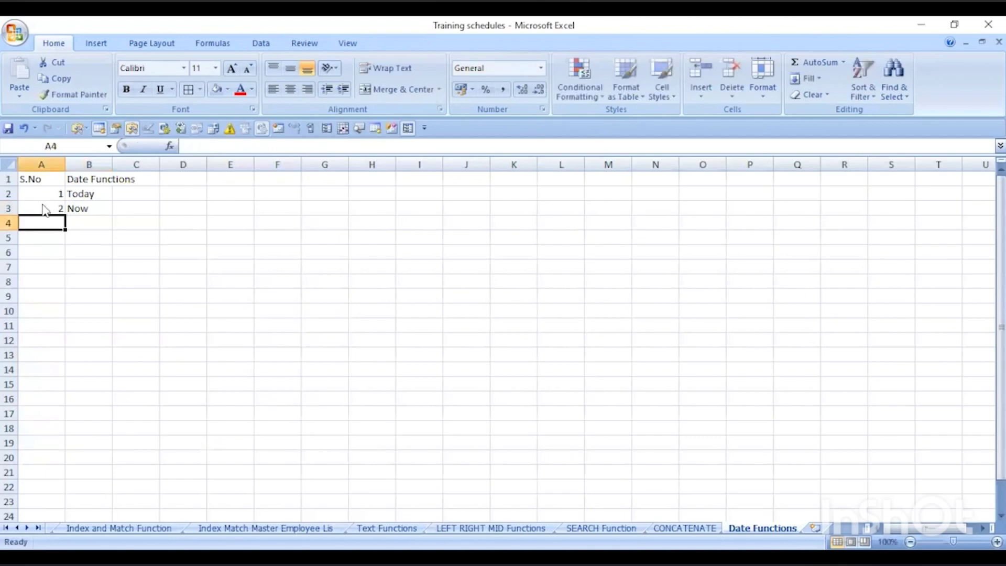
- Add the third list entry with serial number 3 in cell A4 and "Datedif" in cell B4
text(3)
key(Return)
key(Up)
key(Right)
text(DA)
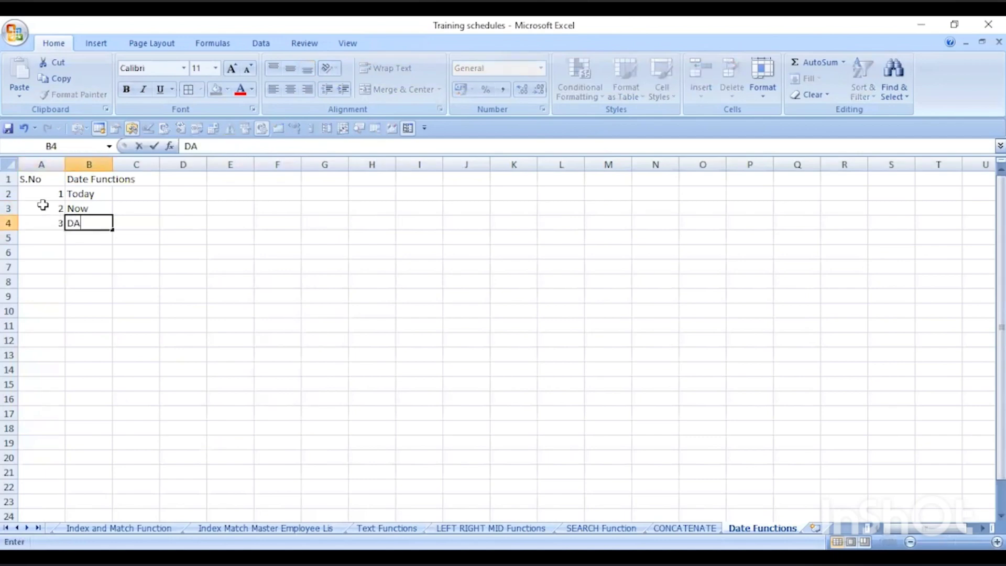
text(tedif)
key(Return)
- Add the fourth list entry with serial number 4 in cell A5 and "YearFrac" in cell B5
click(30, 232)
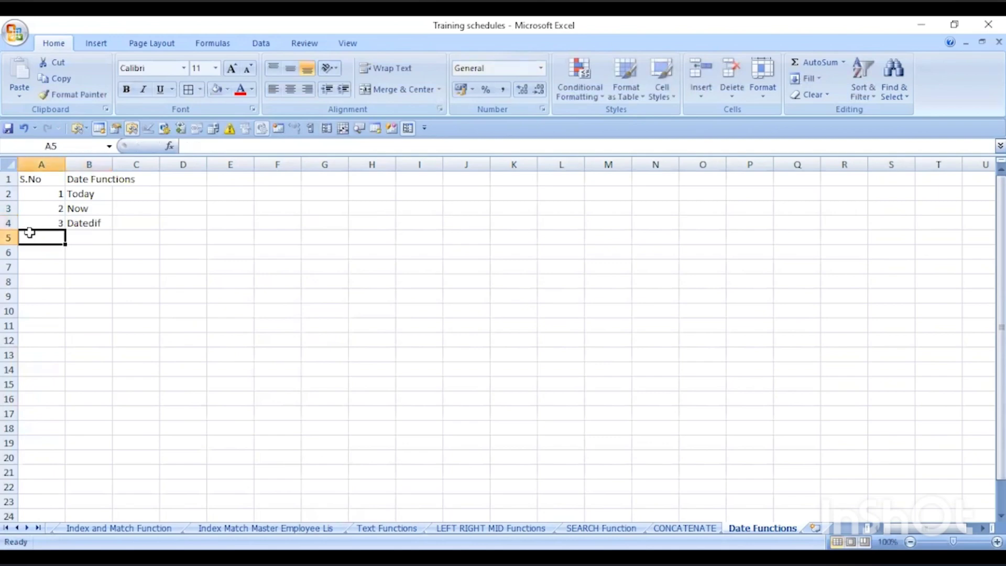
text(4)
key(Tab)
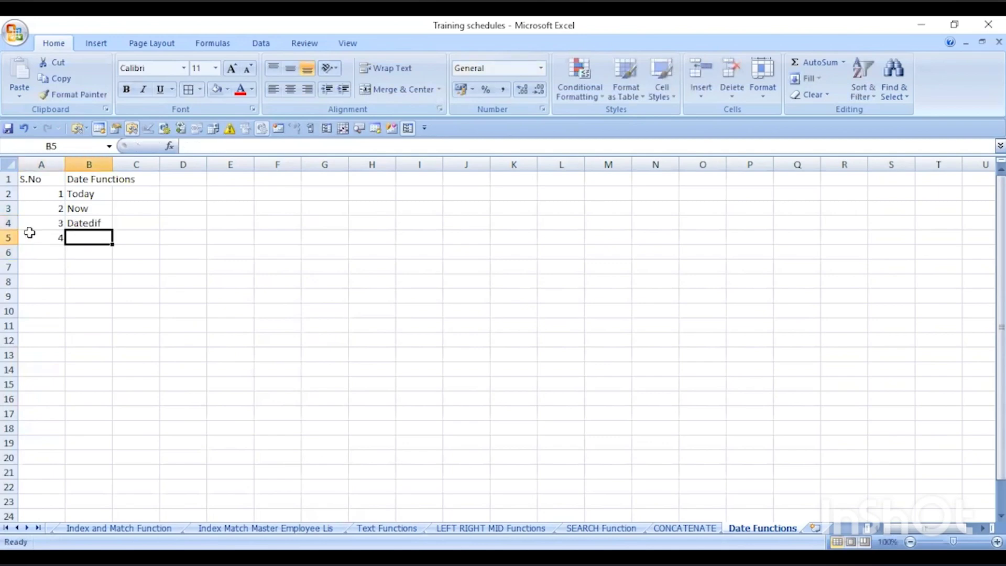
text(Year)
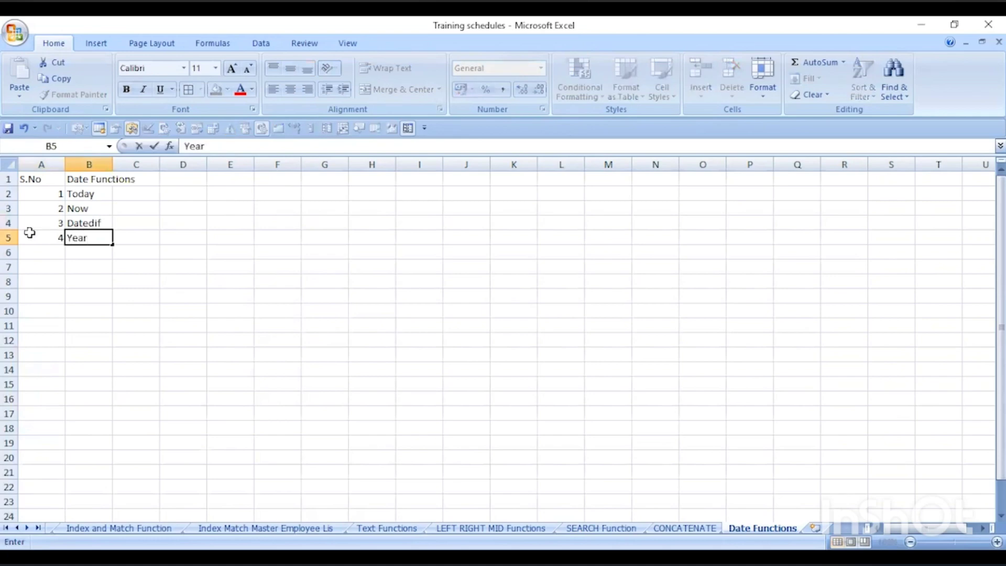
text(Frac)
key(Return)
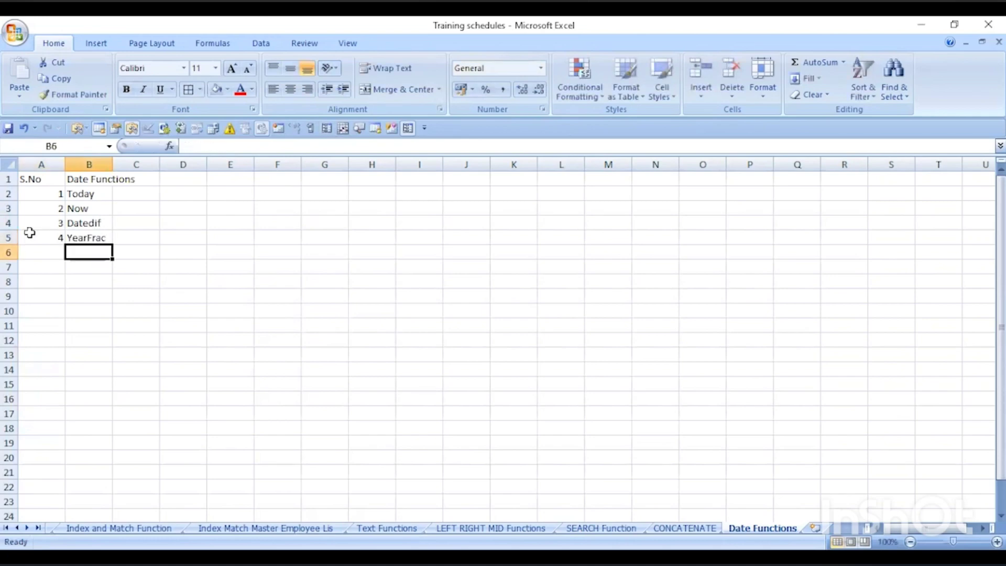
- Add the fifth list entry with serial number 5 in cell A6 and "Month" in cell B6
key(Left)
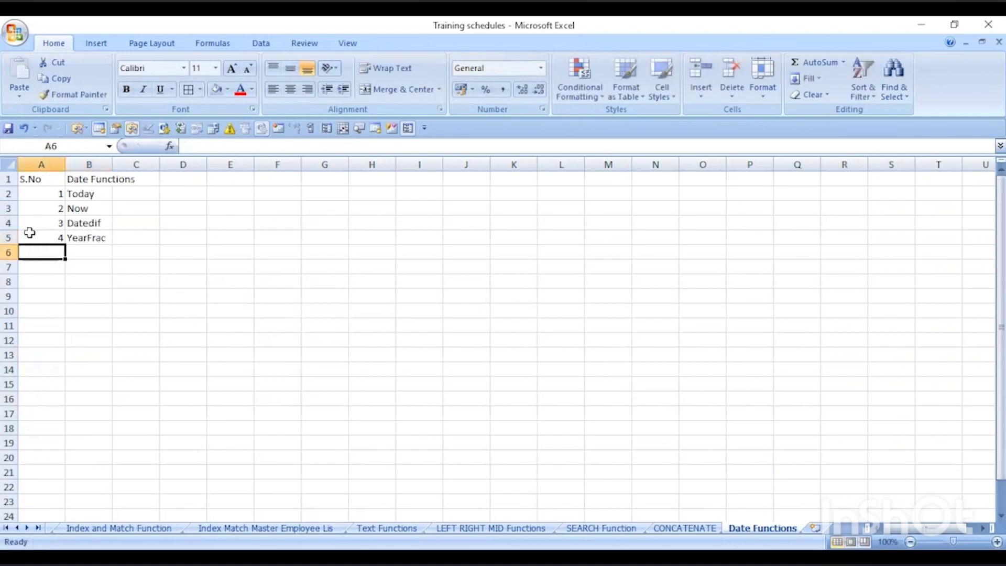
text(5)
key(Return)
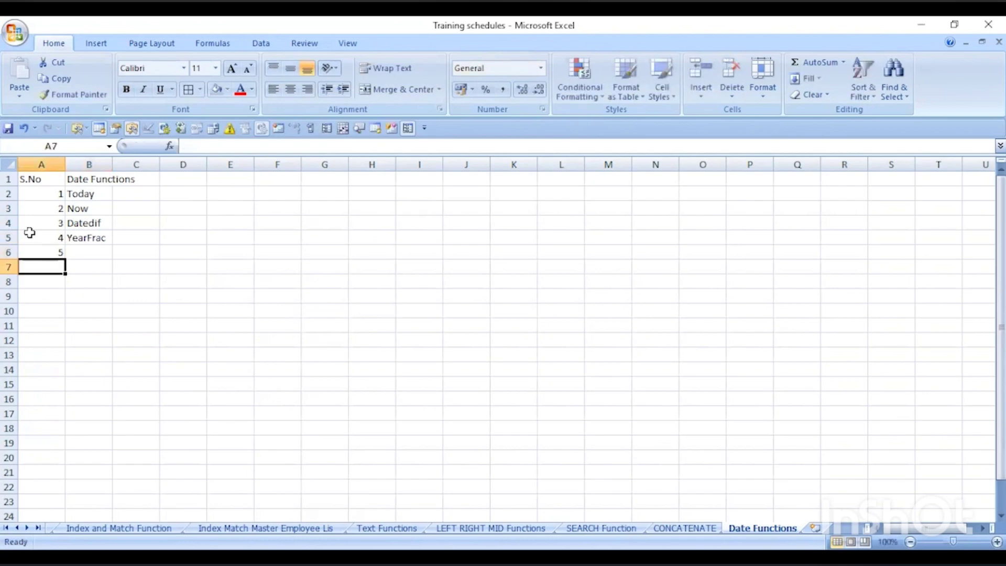
key(Up)
key(Right)
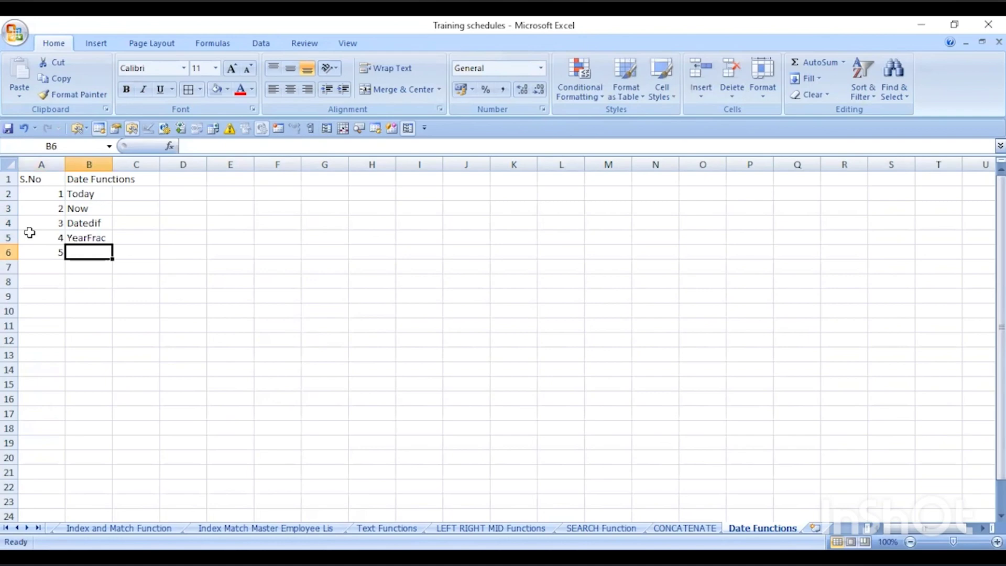
text(Month)
key(Return)
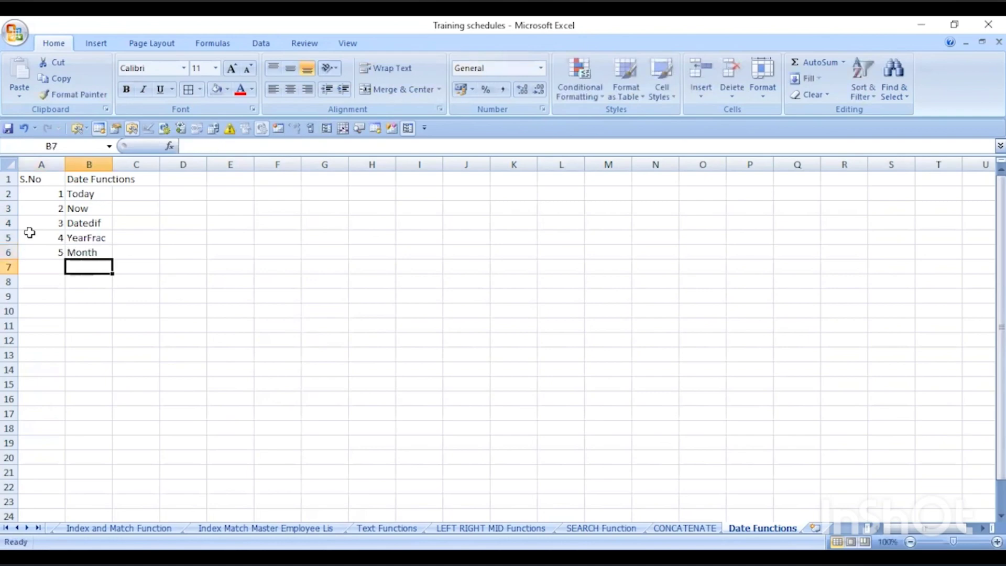
- Add the sixth list entry with serial number 6 in cell A7 and "Date" in cell B7
text(6)
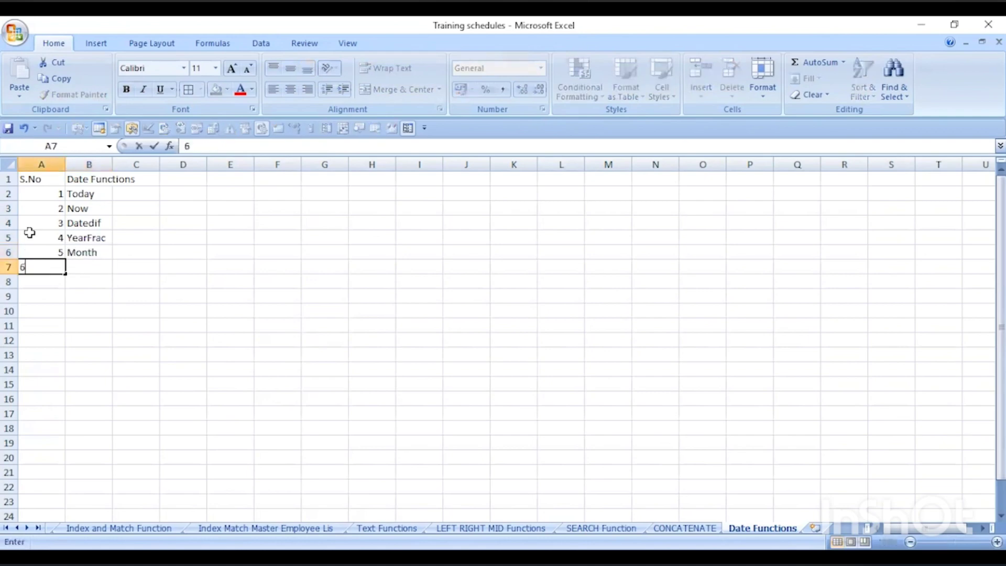
key(Return)
key(Up)
key(Right)
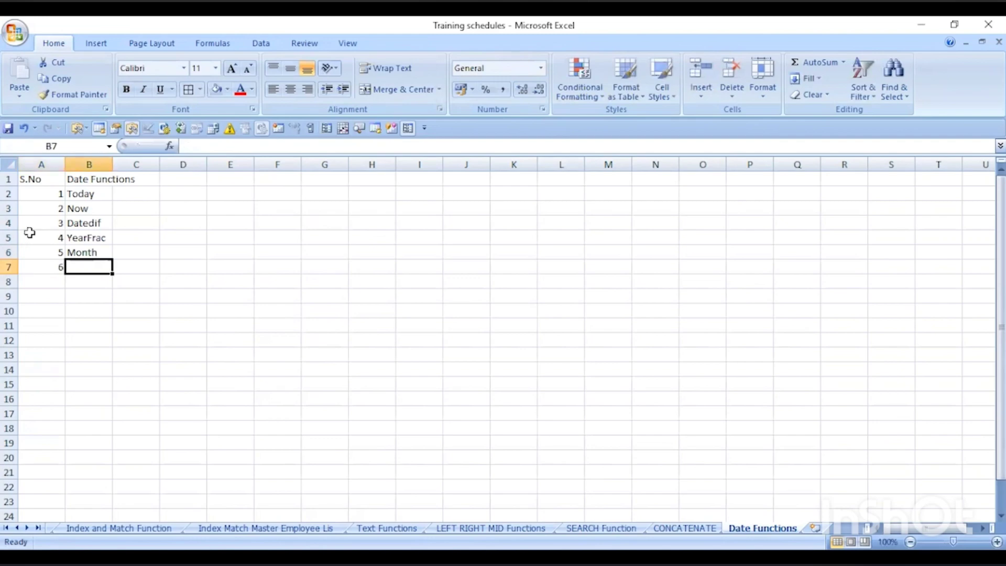
text(Date)
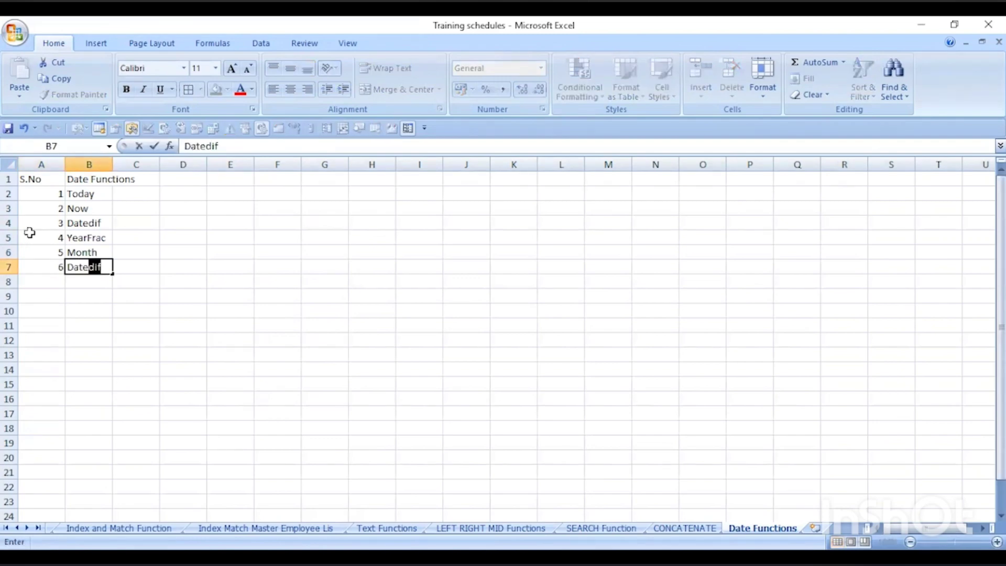
key(Delete)
key(Return)
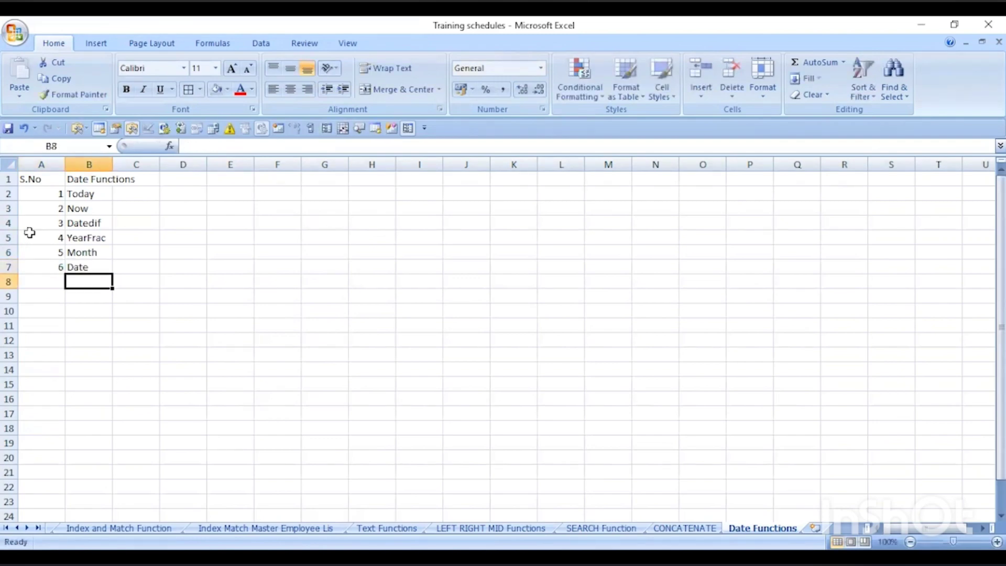
key(Left)
click(29, 232)
text(7)
key(Return)
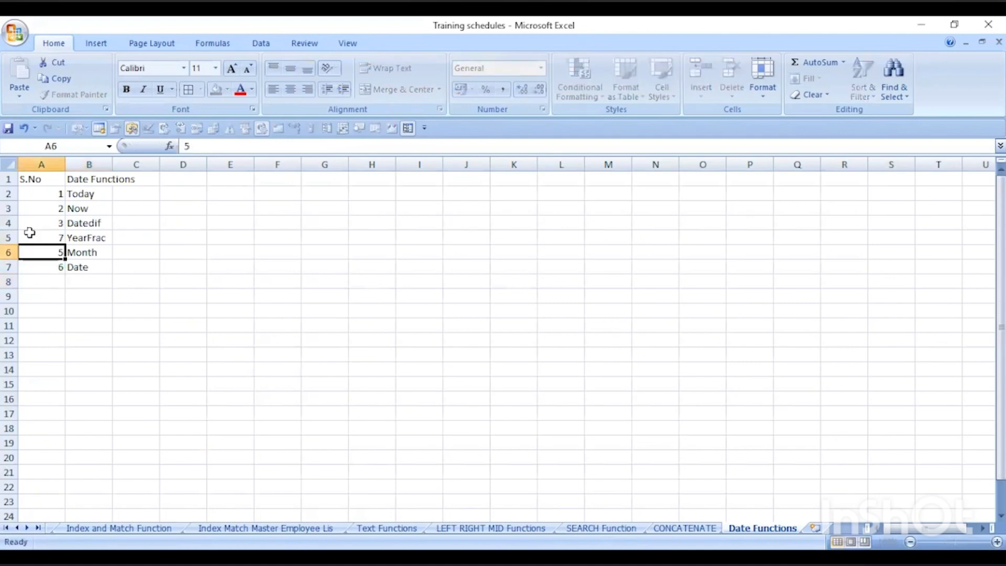
key(ctrl+z)
- Add the seventh list entry with serial number 7 in cell A8 and "Year" in cell B8
click(46, 278)
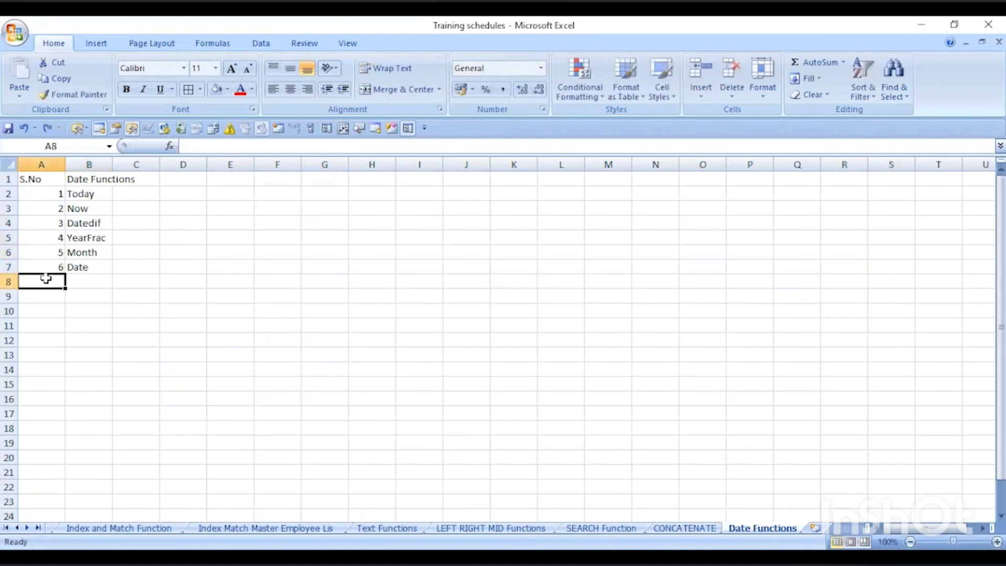
text(7)
key(Return)
key(Up)
key(Right)
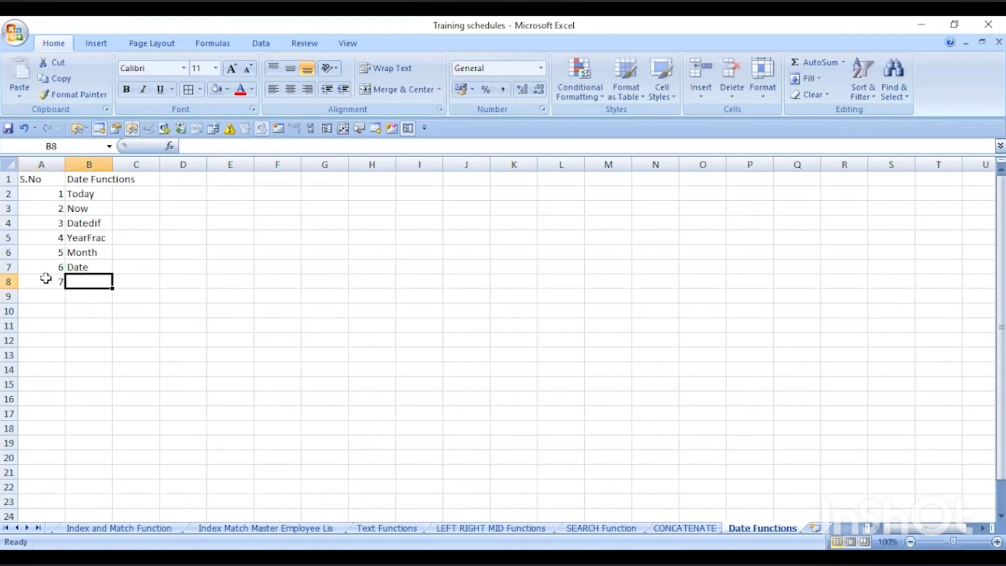
text(Year)
key(Delete)
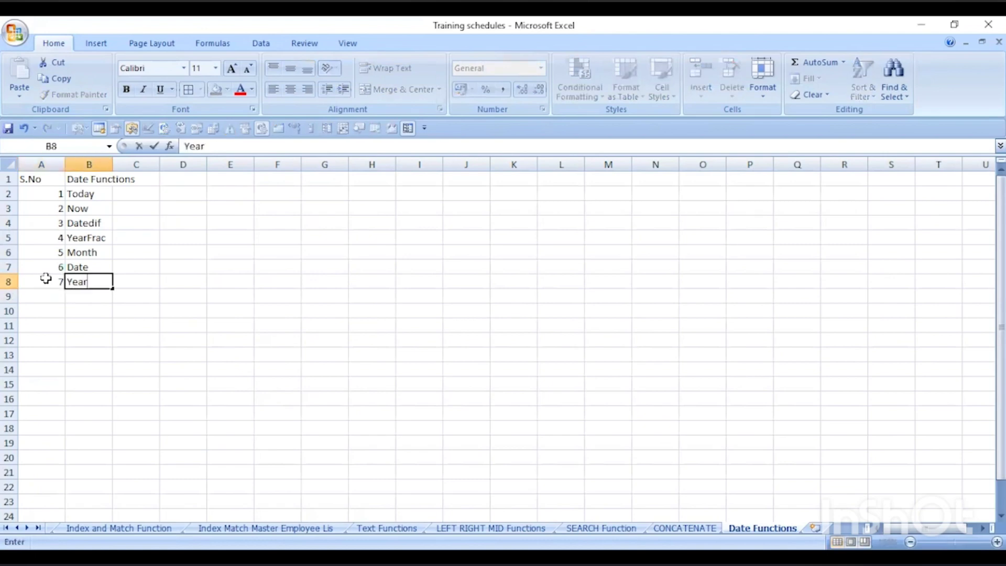
key(Return)
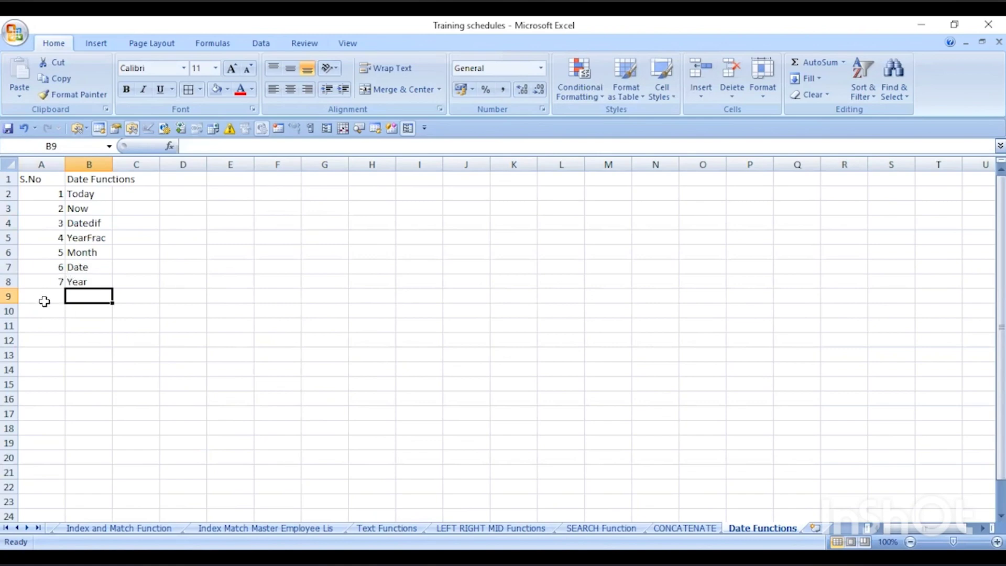
- Enter "No. of weeks" in cell B9 and "No. of months" in cell B10
text(No.)
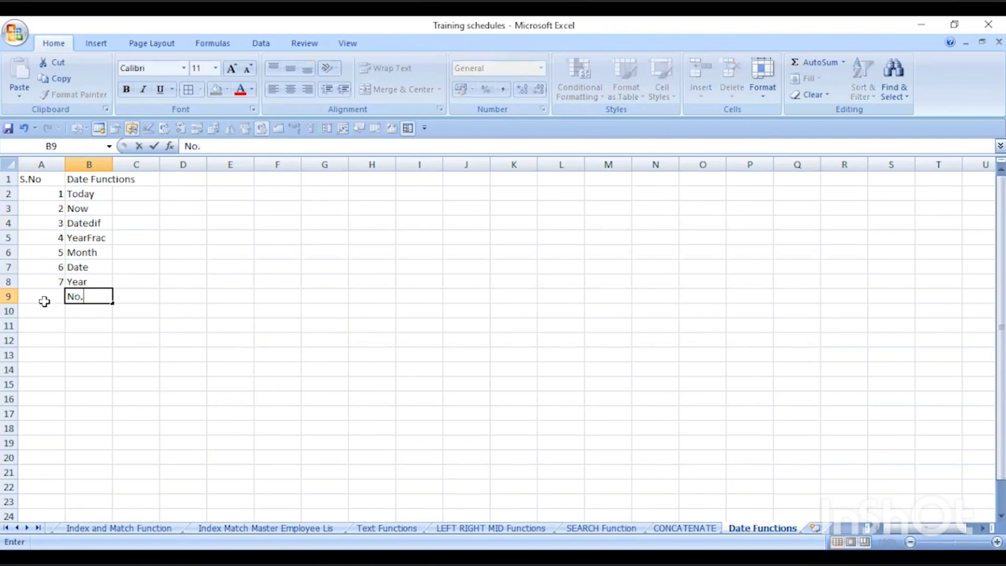
text( of week)
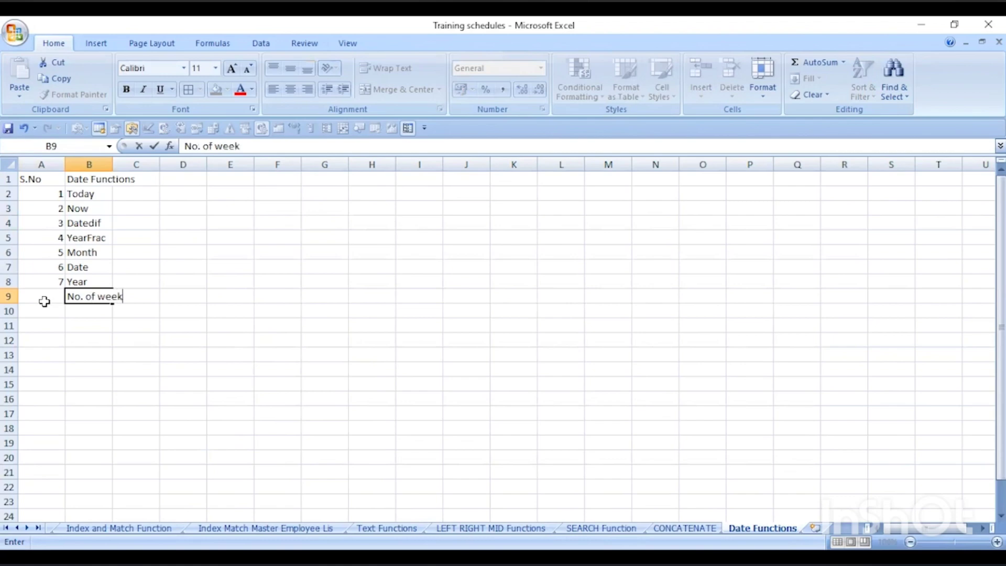
text(s)
key(Return)
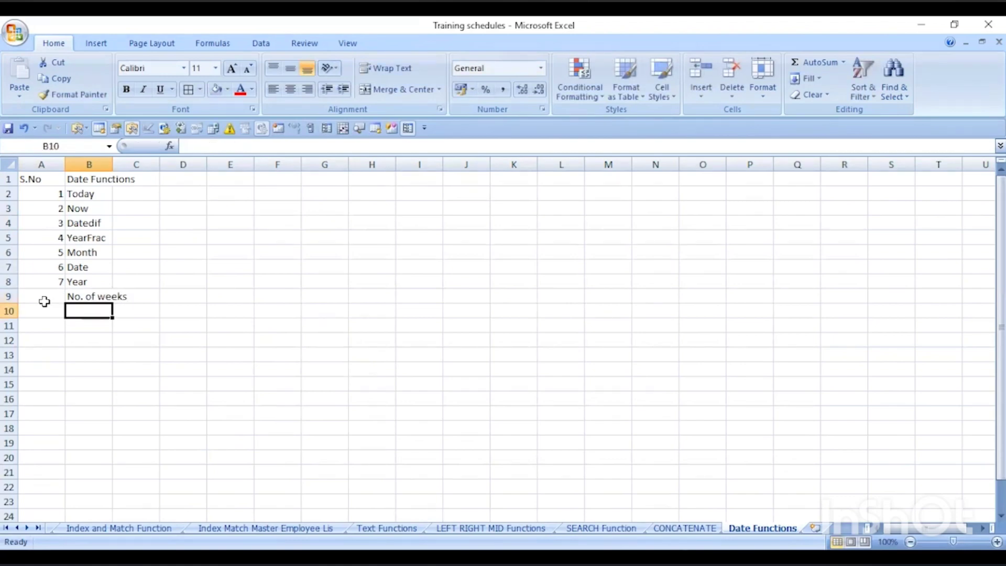
text(No.)
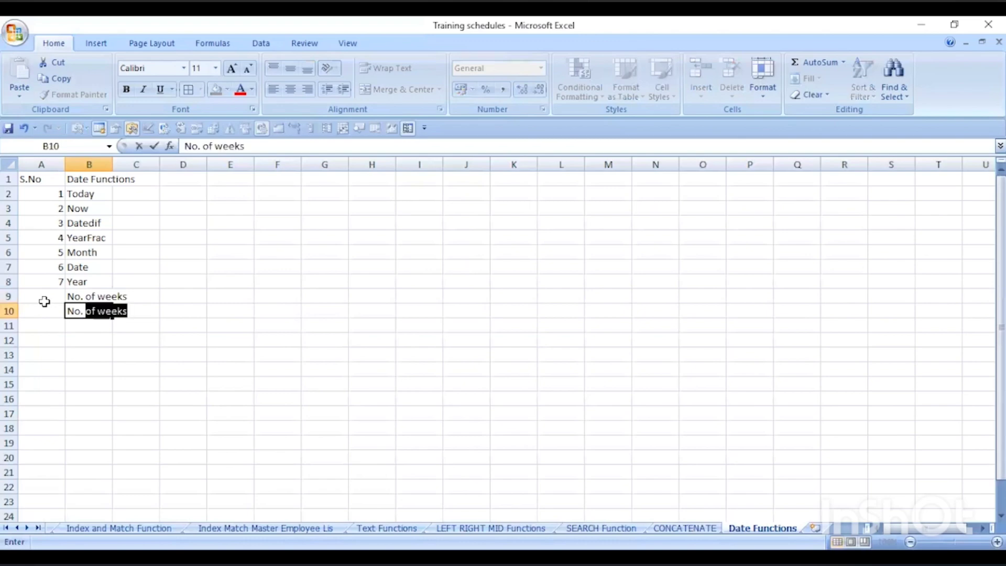
text( of month)
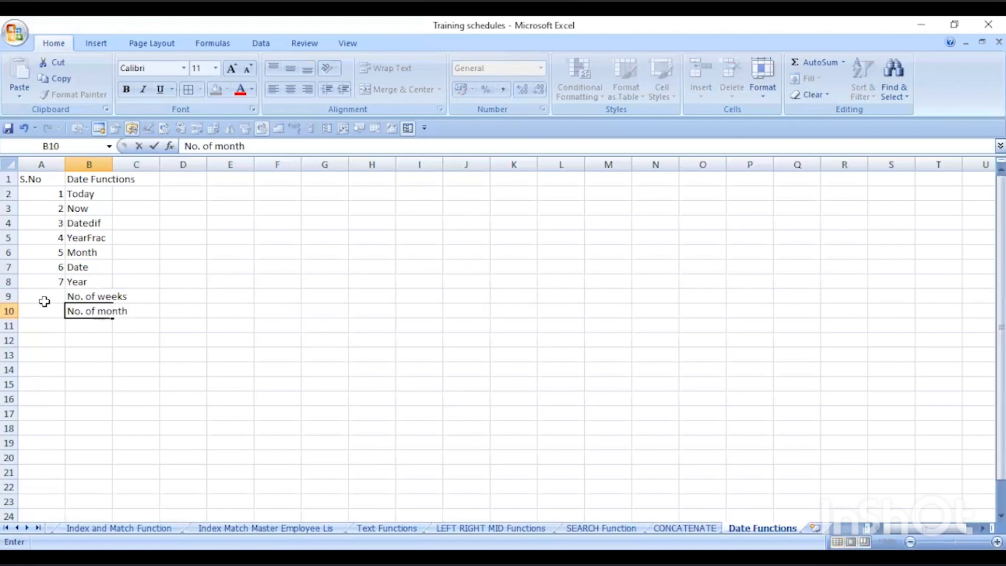
text(s)
key(Return)
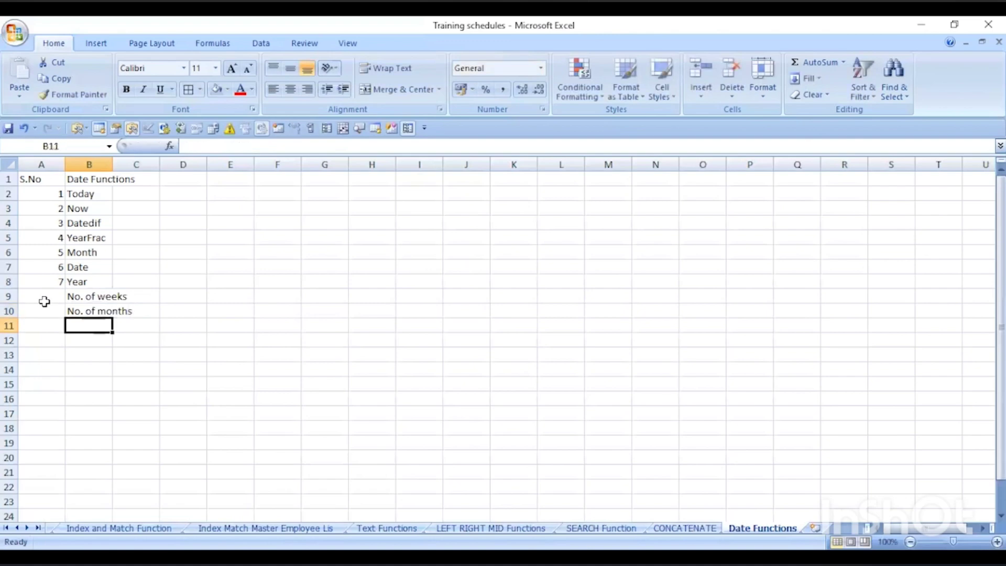
- Enter "No. of Year" in cell B11 below the months entry
text(No.)
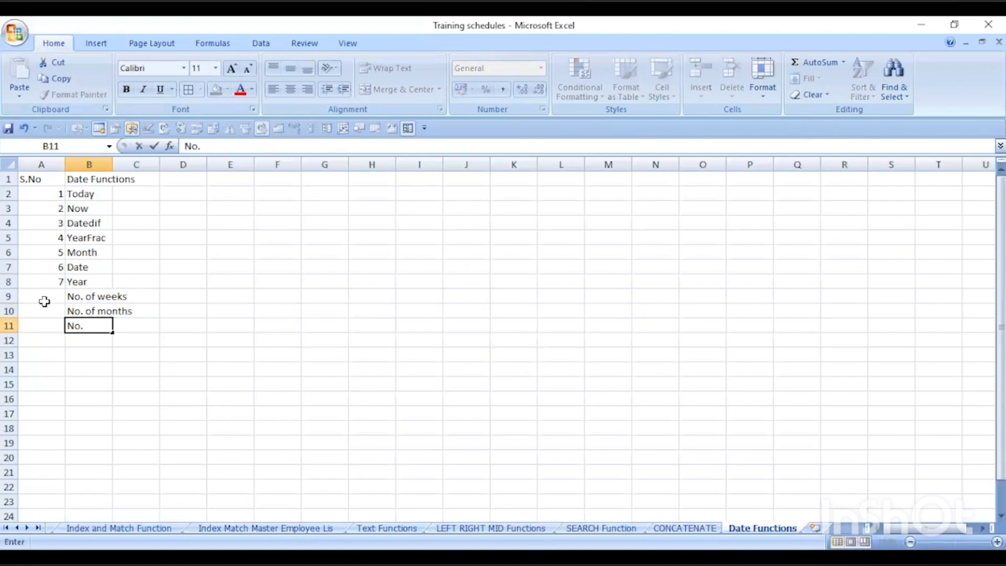
text( of Yar)
key(BackSpace)
key(BackSpace)
text(ear)
key(Return)
- Copy the "No. of Year" entry into cell B12 and change the copy to "No. of Days"
click(74, 325)
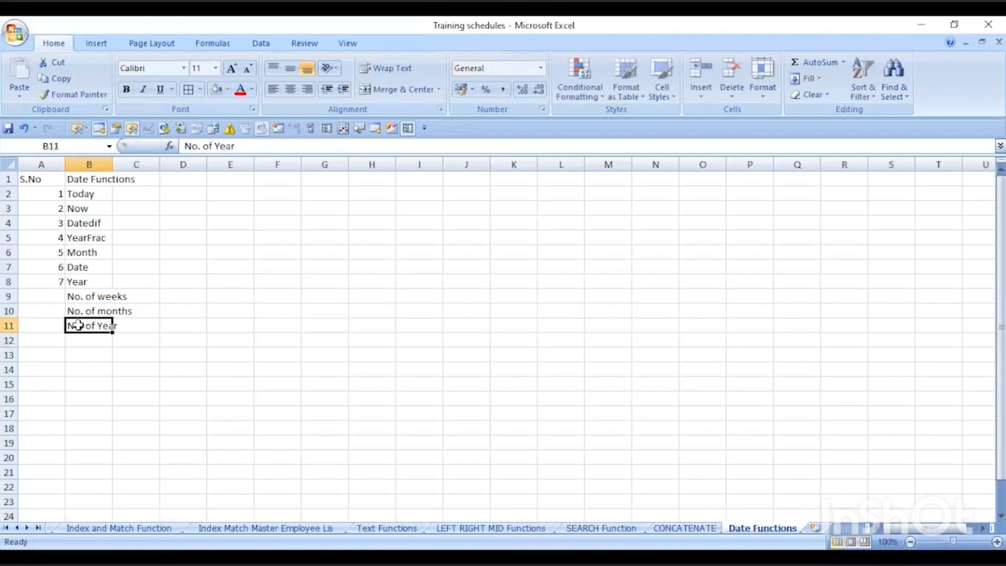
key(ctrl+c)
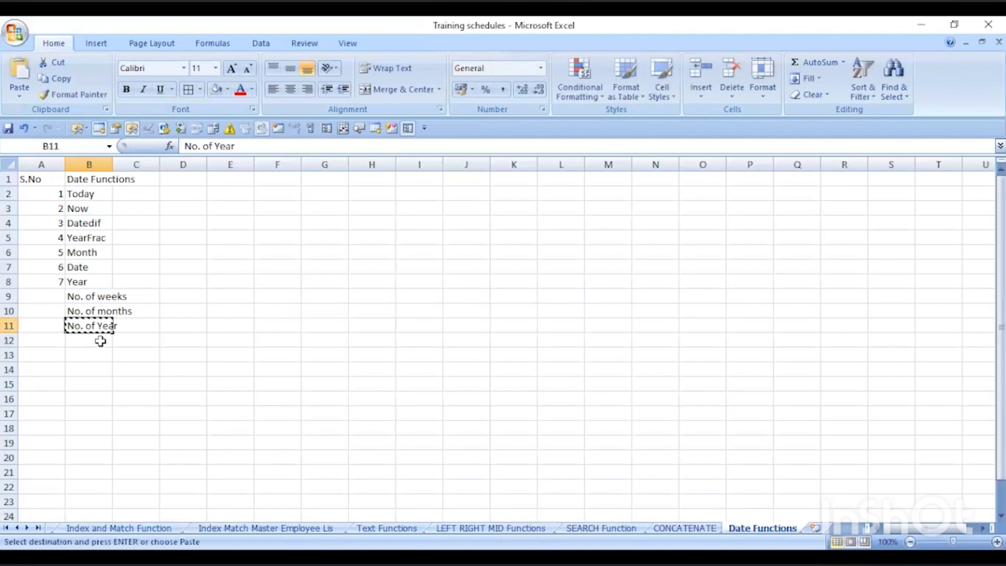
click(100, 341)
key(ctrl+v)
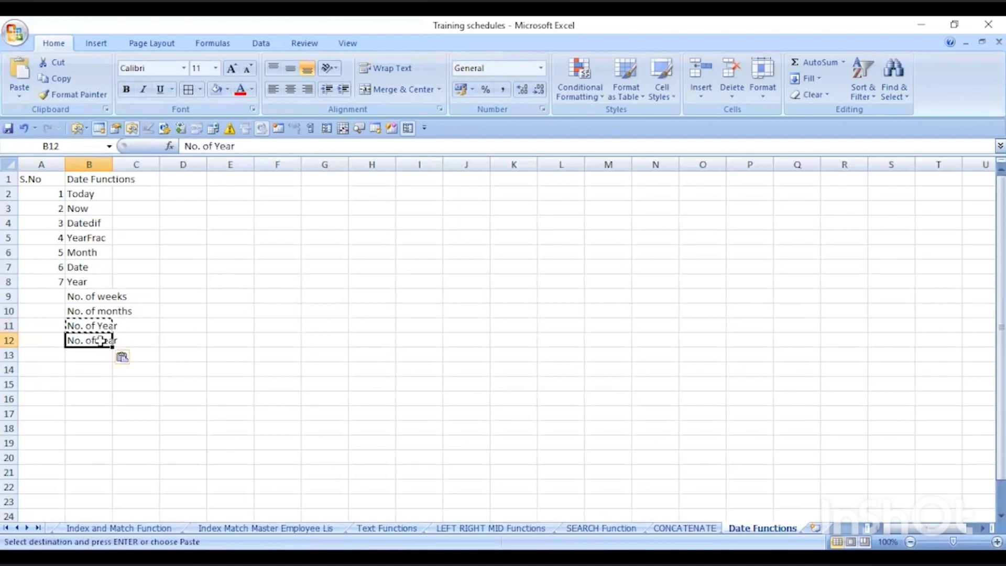
drag(237, 147, 216, 149)
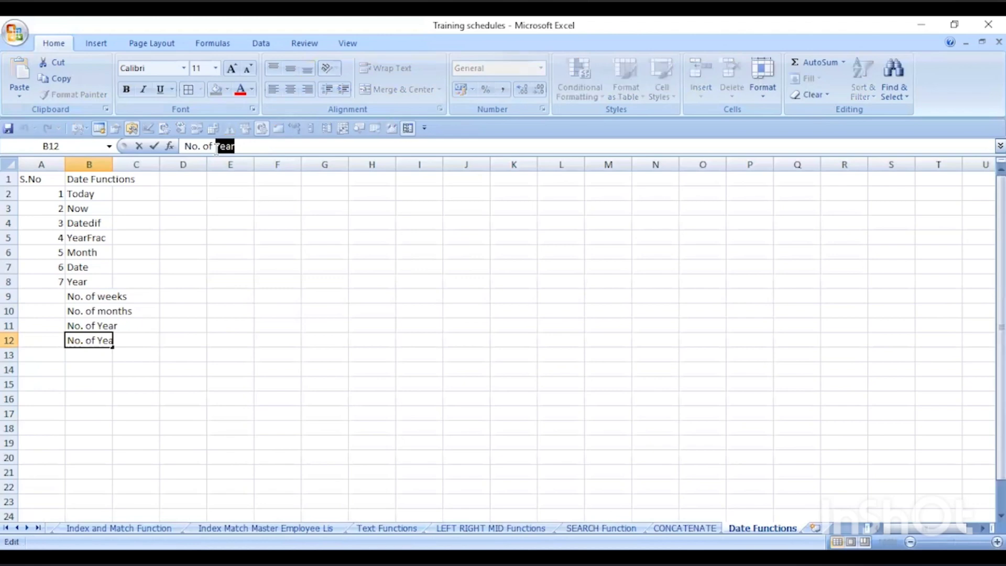
text(Days)
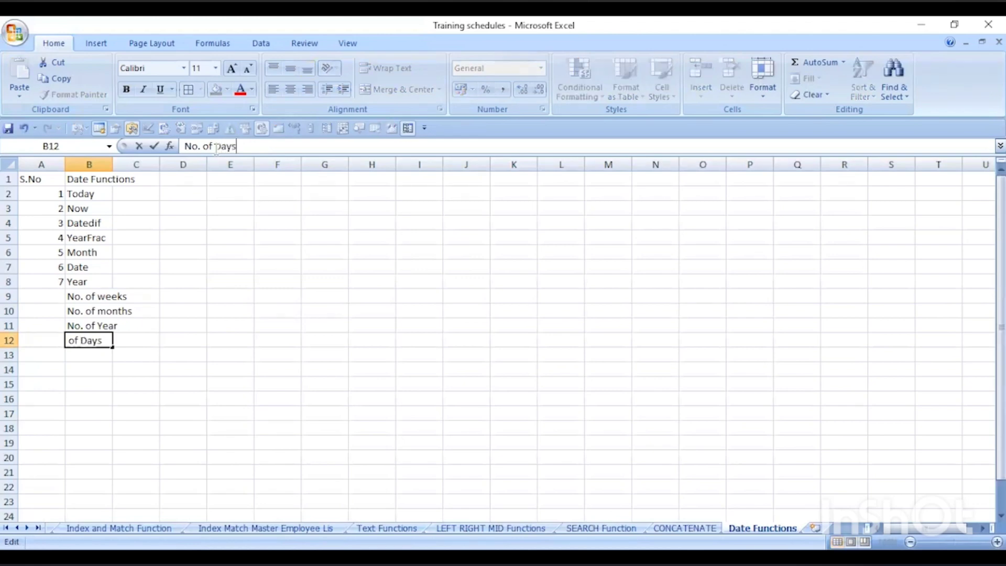
key(Return)
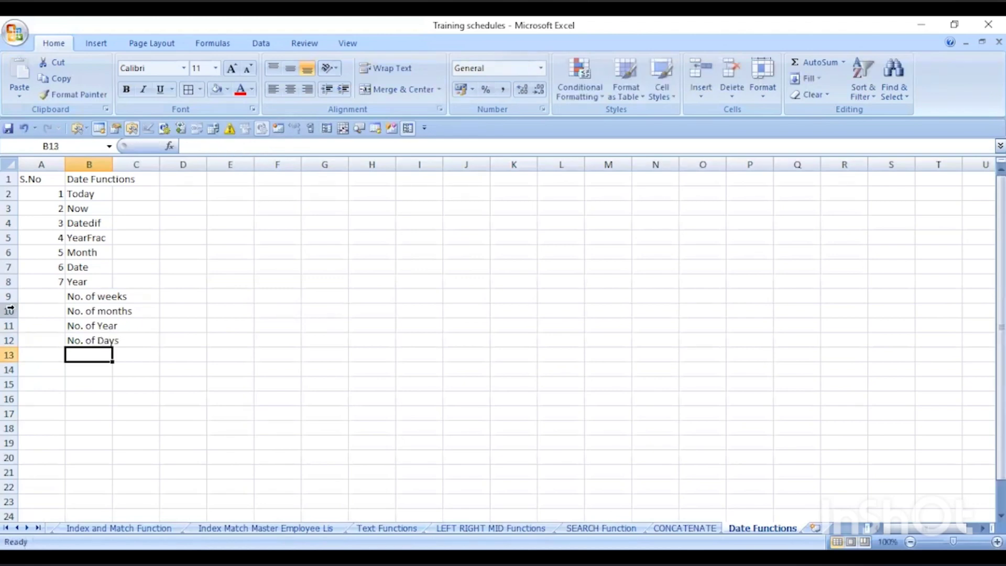
- Number the last four list entries 8, 9, 10 and 11 in cells A9 to A12
click(40, 283)
click(37, 294)
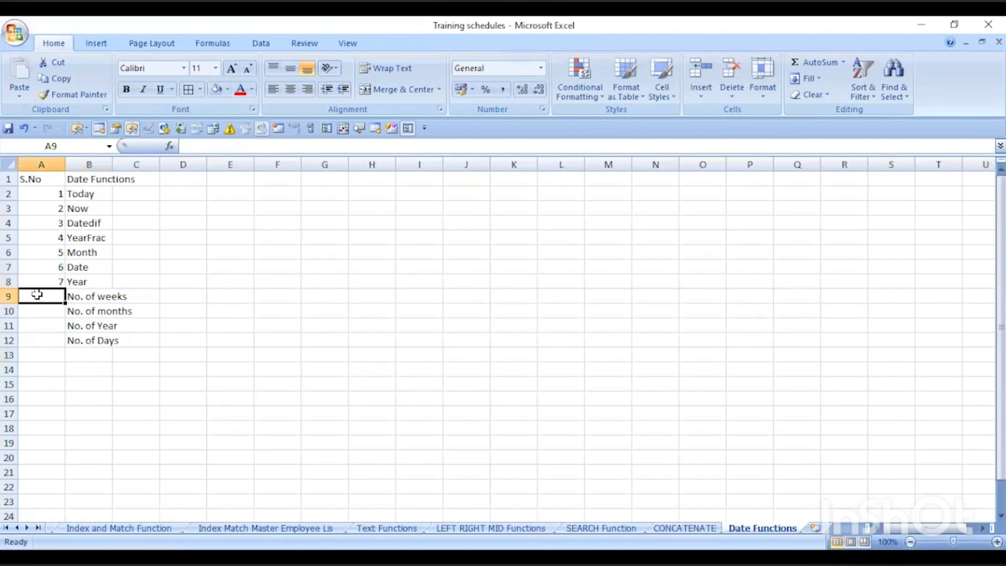
text(8)
key(Return)
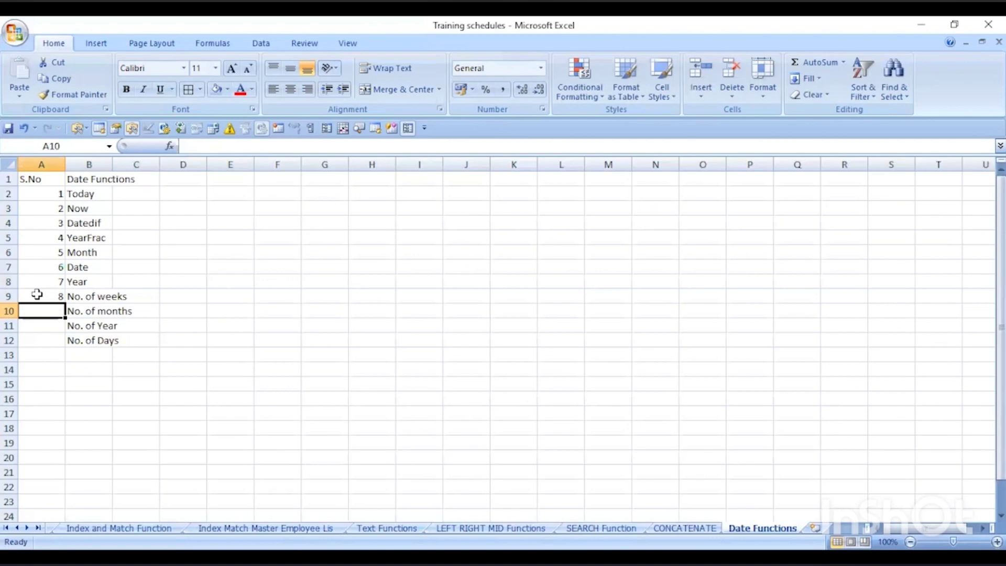
text(9)
key(Return)
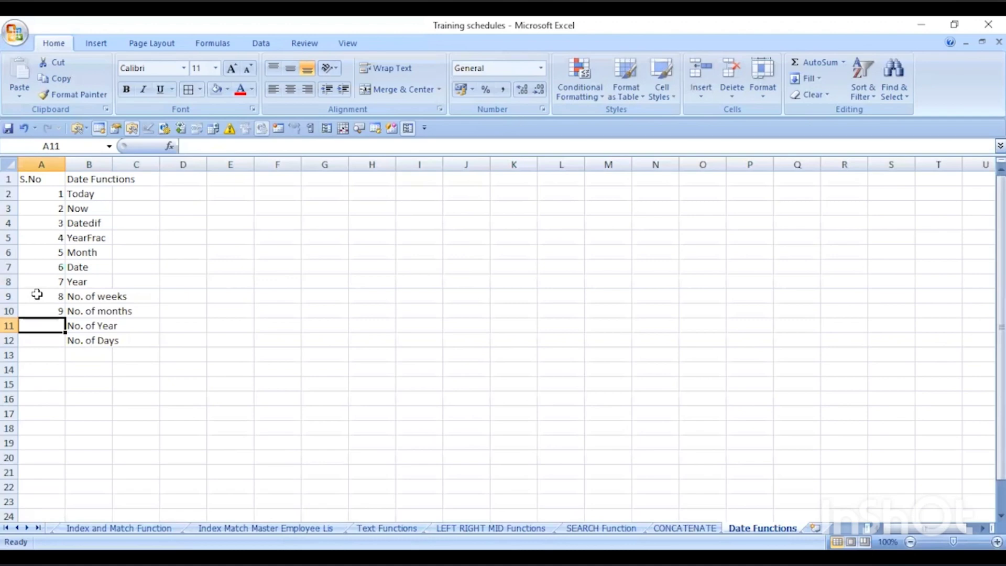
text(10)
key(Return)
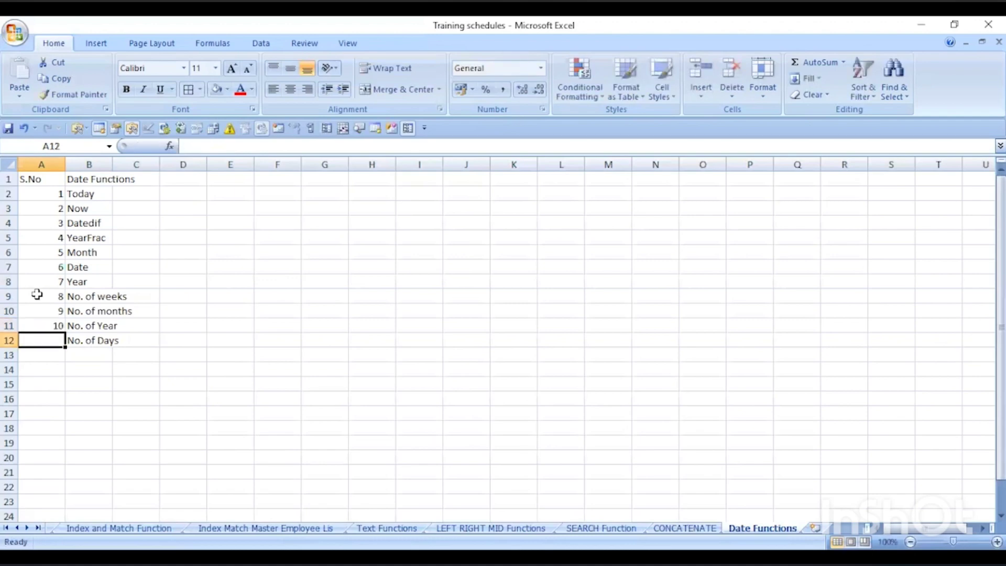
text(11)
key(Return)
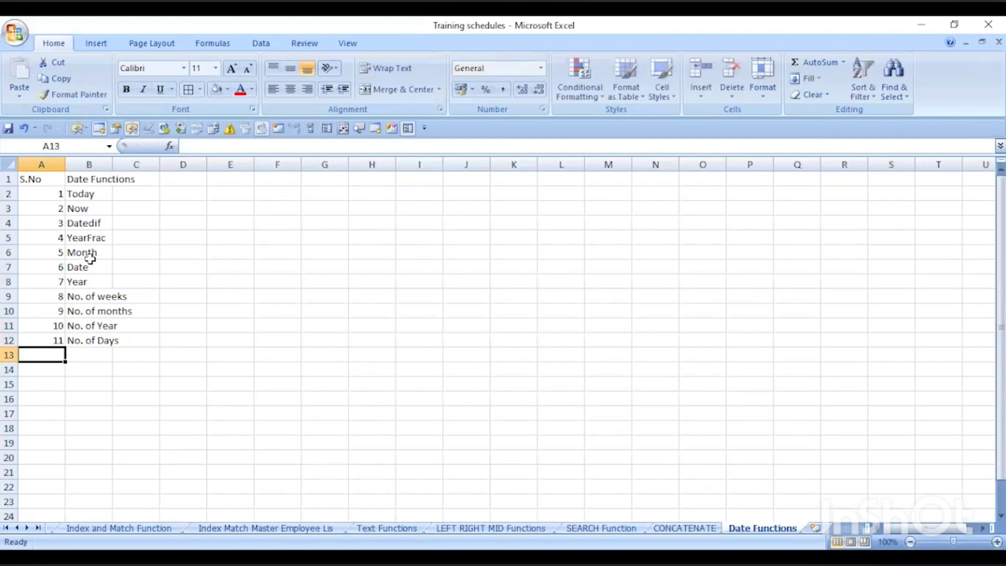
- AutoFit the width of column B to the date function names and select the Today entry in B2
click(93, 209)
double_click(112, 169)
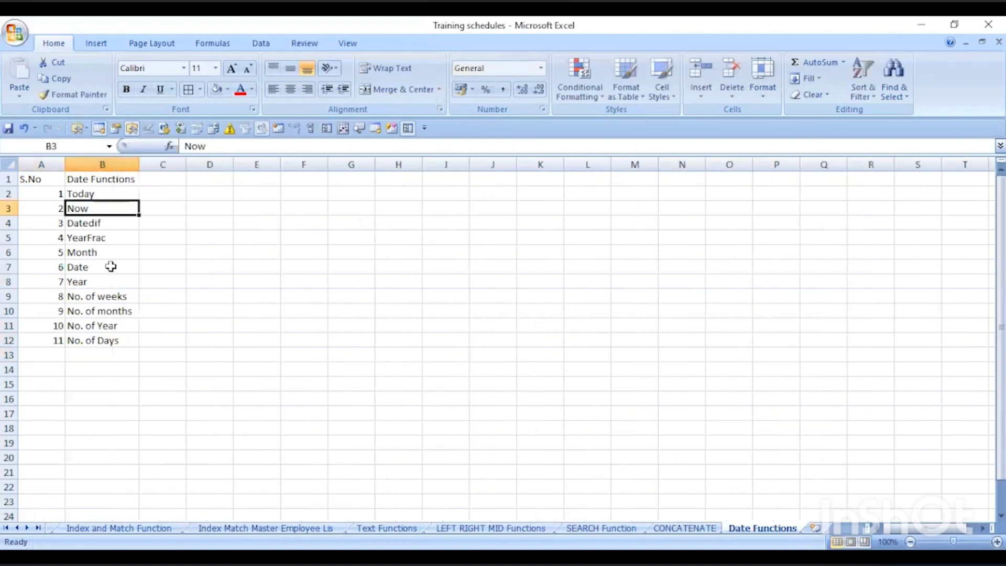
click(111, 267)
click(109, 195)
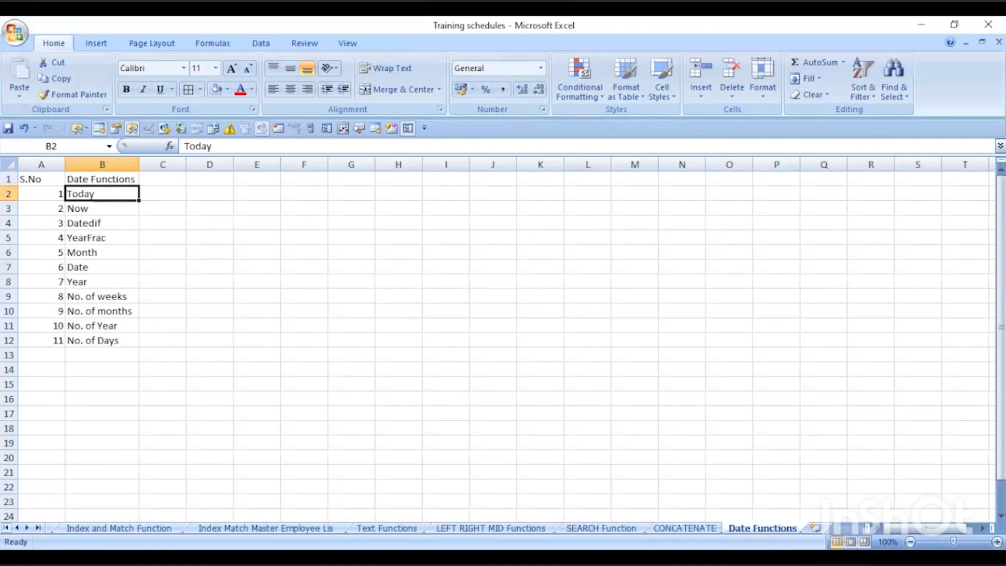
- Go back to the workbook's first sheets, viewing Basics of Excel and Sheet1
click(6, 528)
click(84, 528)
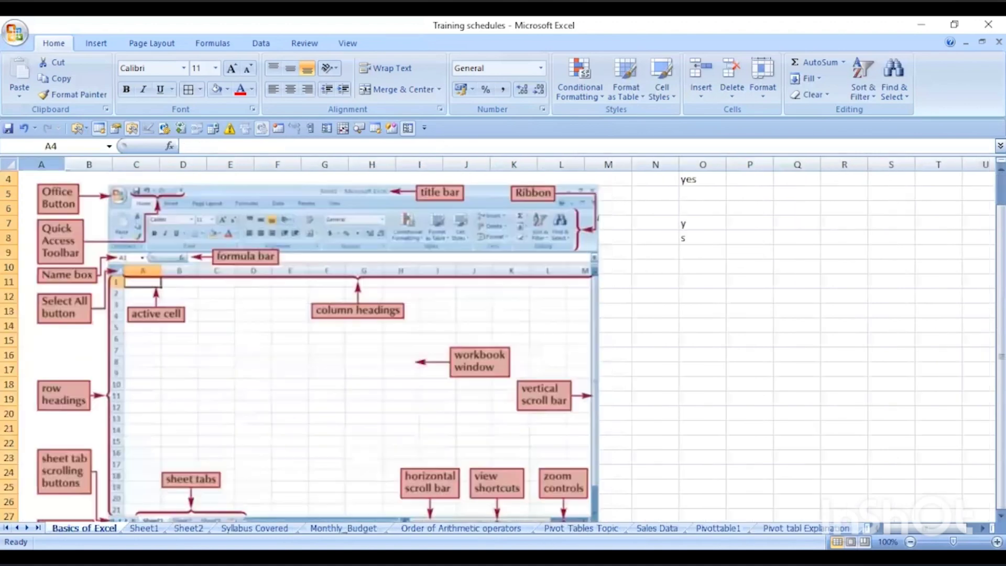
click(143, 527)
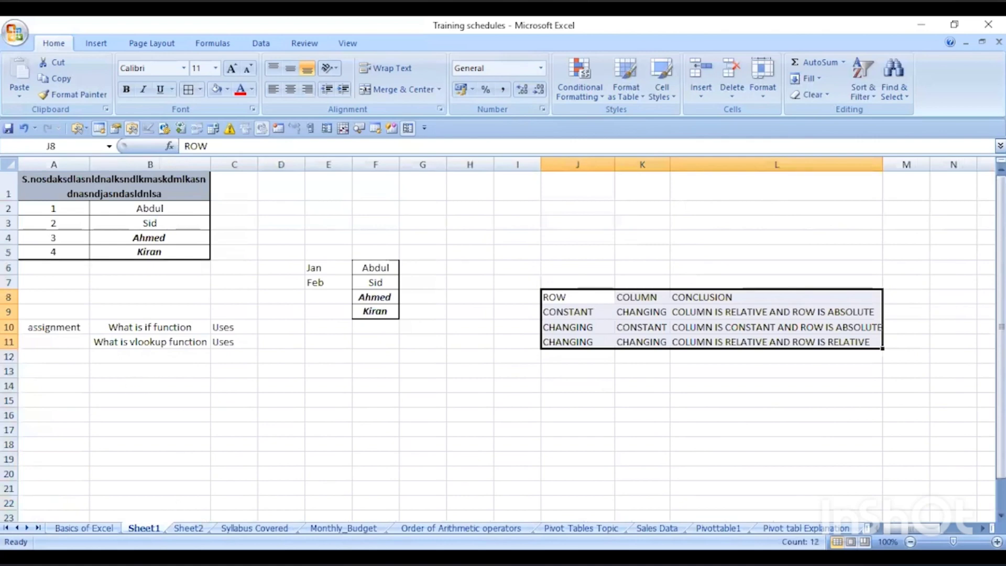
- View the Sheet2, Syllabus Covered and Monthly_Budget sheets, check the formula in Monthly_Budget cell A21, and return to the Date Functions sheet
click(188, 528)
click(254, 527)
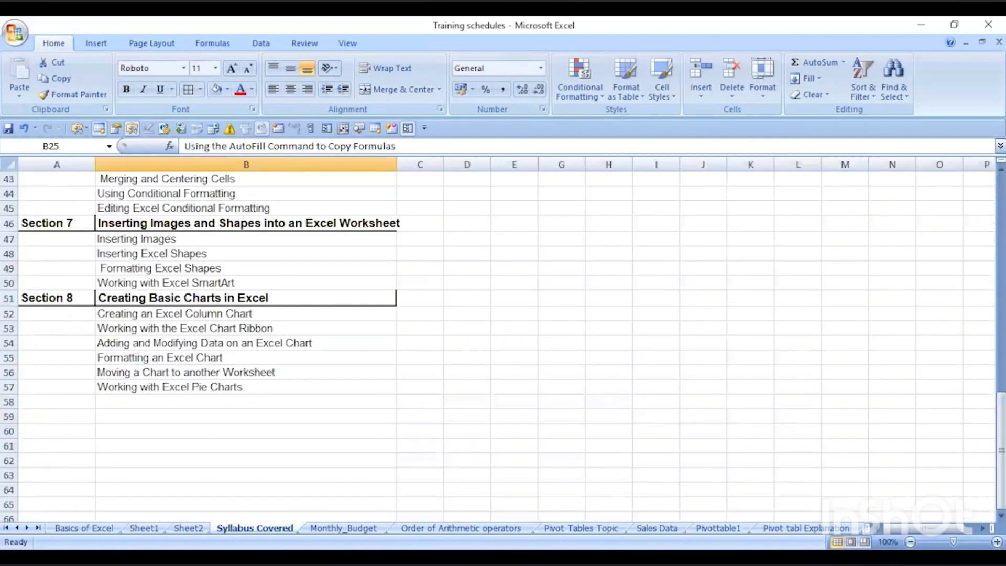
click(324, 523)
click(73, 472)
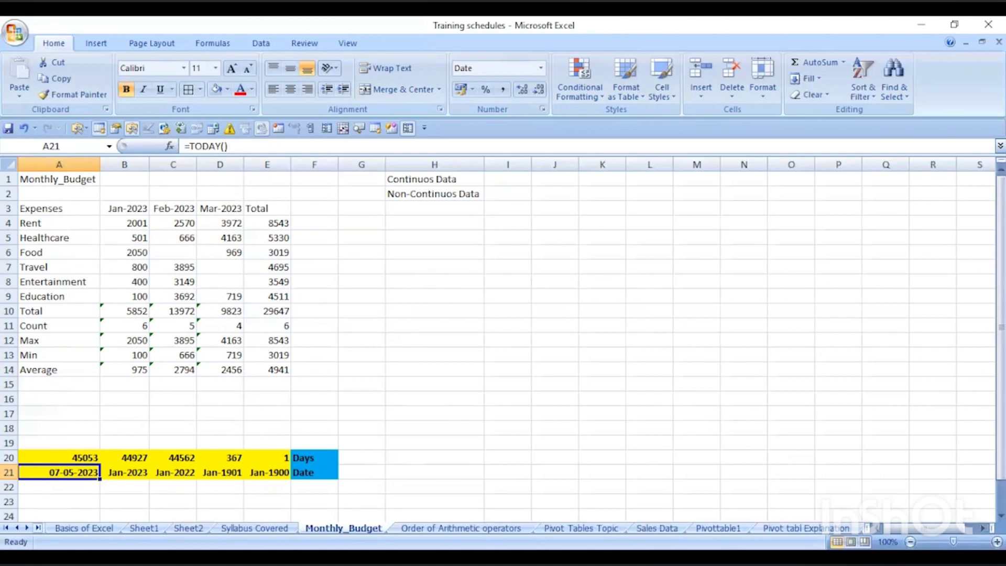
click(38, 527)
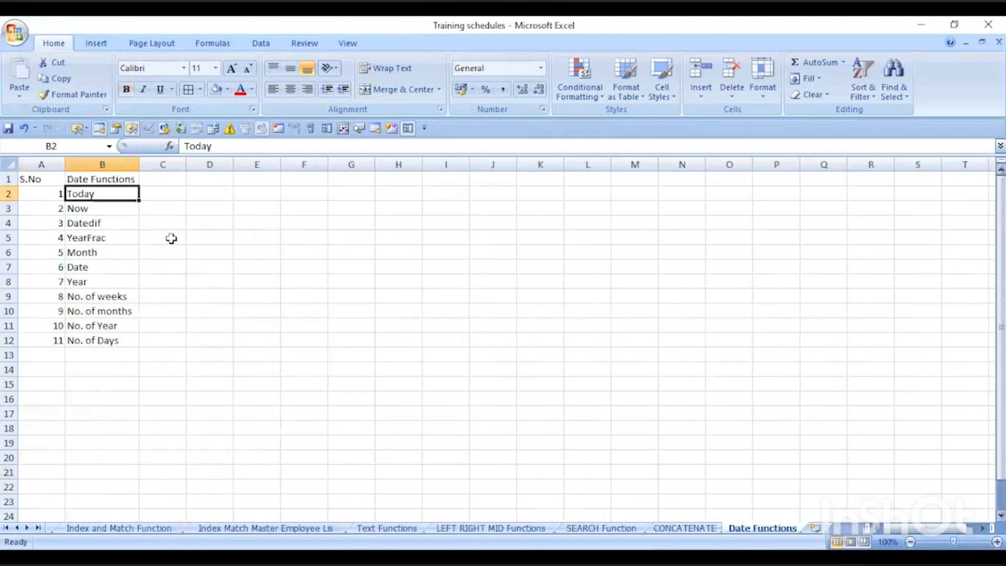
- Enter the heading "Formats" in cell E1 of the Date Functions sheet
click(210, 194)
click(263, 194)
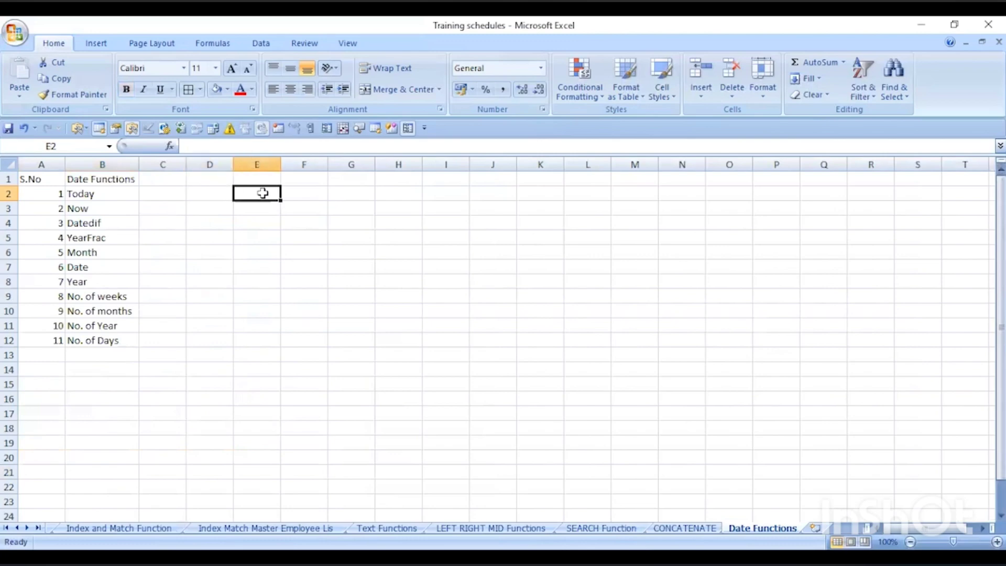
click(264, 178)
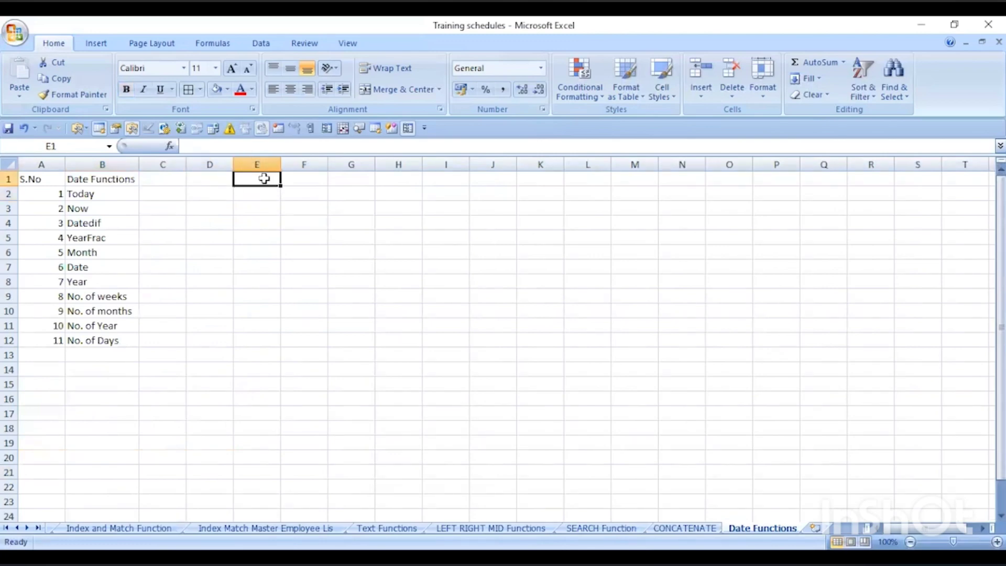
text(Formulas)
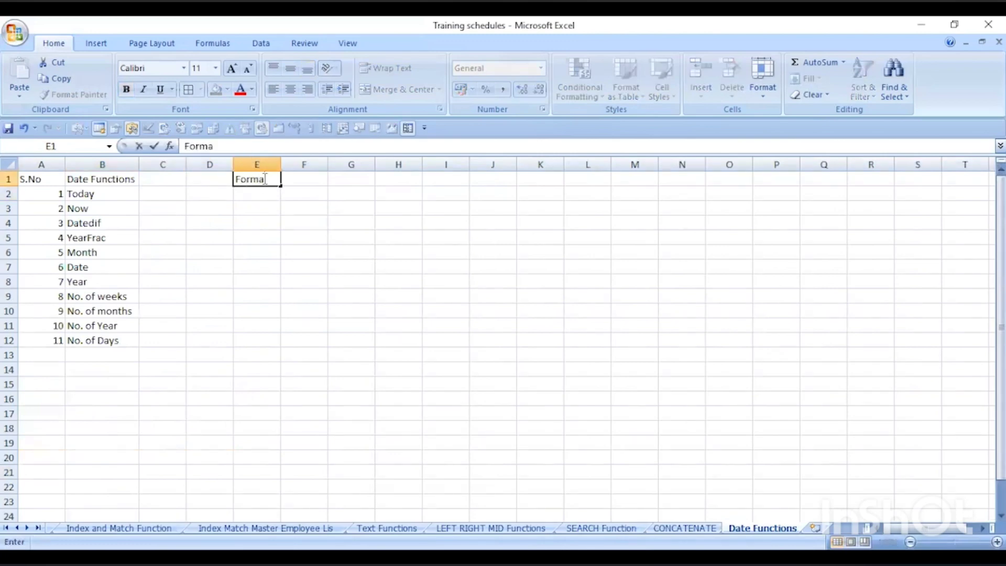
key(Return)
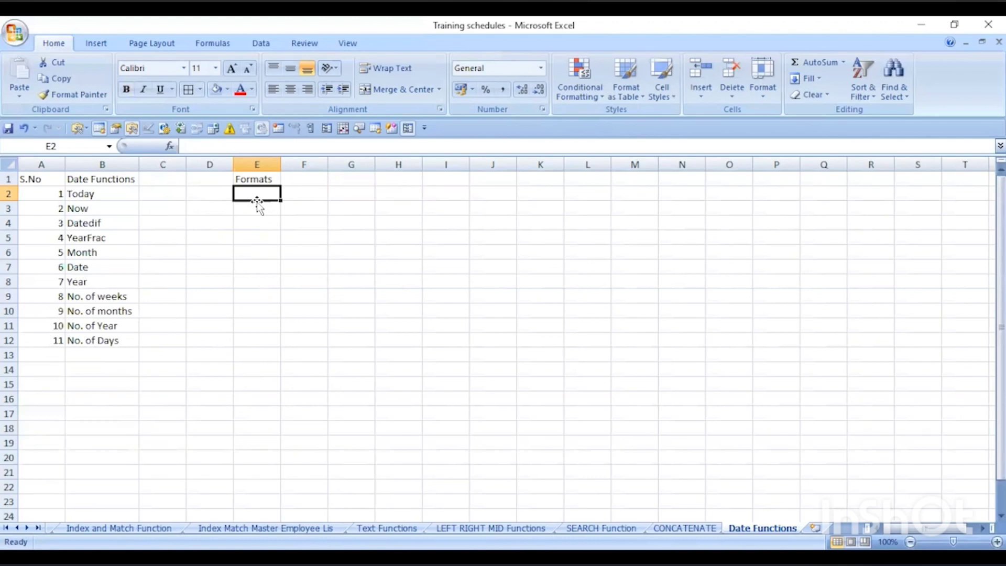
- Enter the date 1/1/2023 in cell E2 under the Formats heading and reselect the cell
text(1)
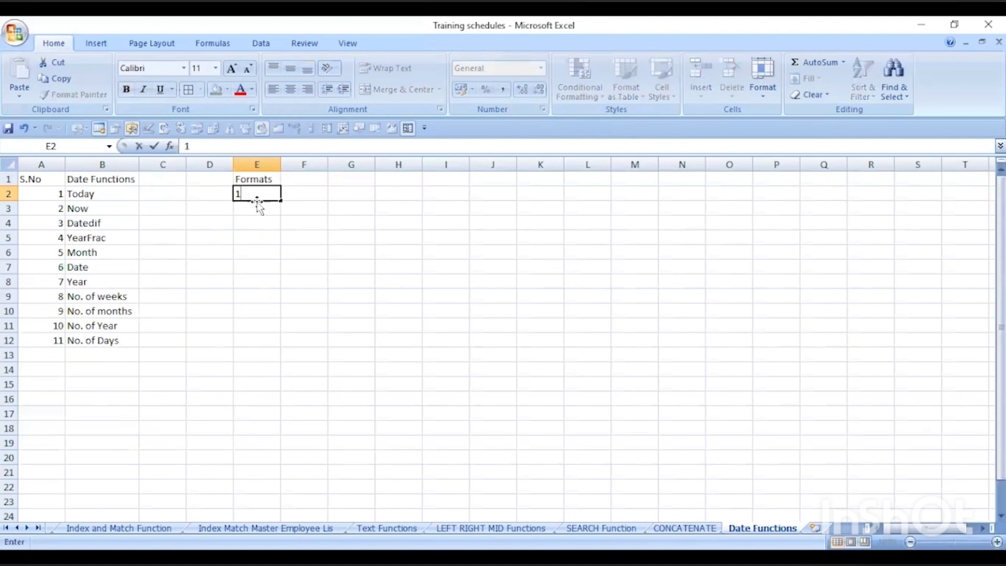
text(/1/2023)
key(Return)
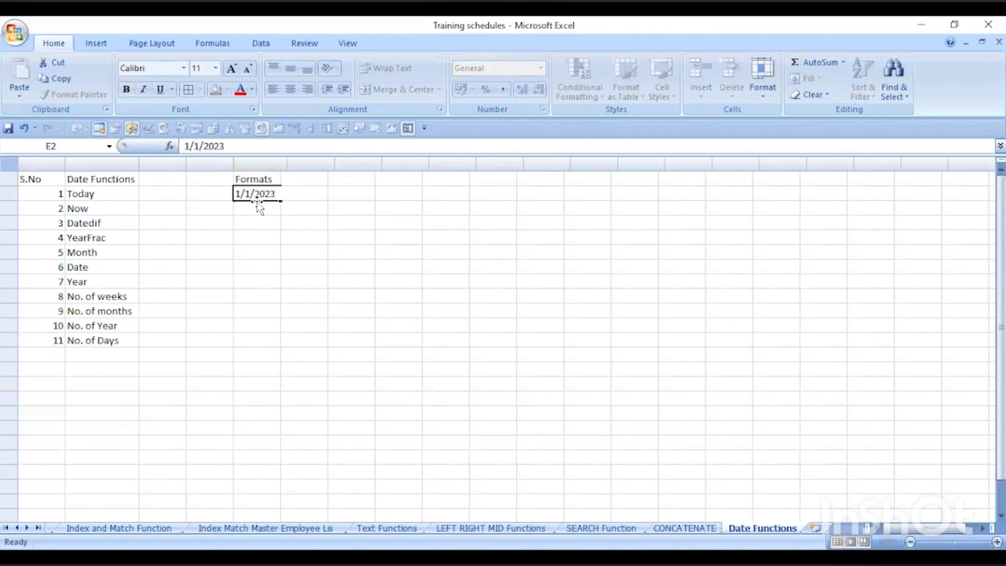
click(269, 193)
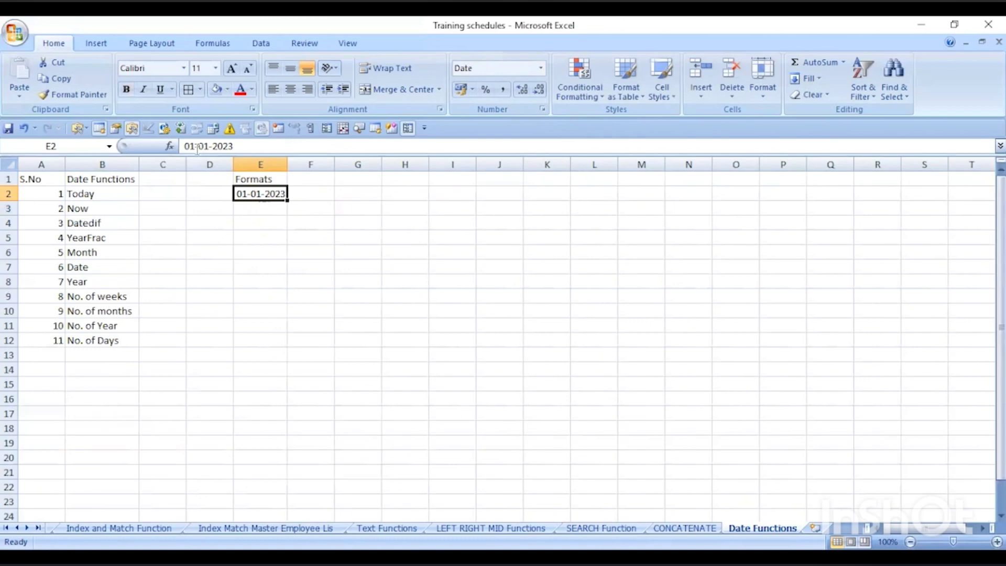
- Format the date in E2 with the *14 March 2001 date type
right_click(258, 195)
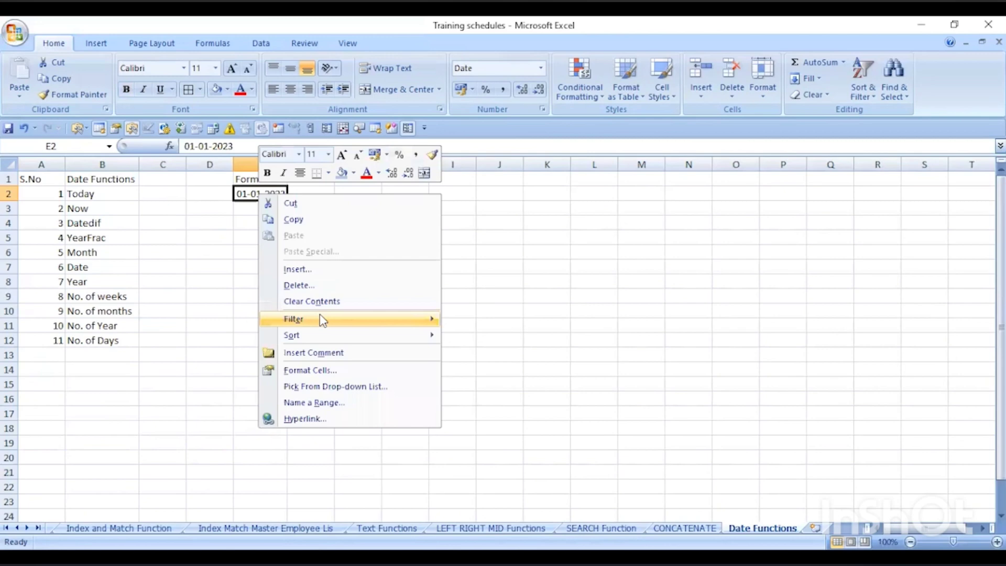
click(319, 370)
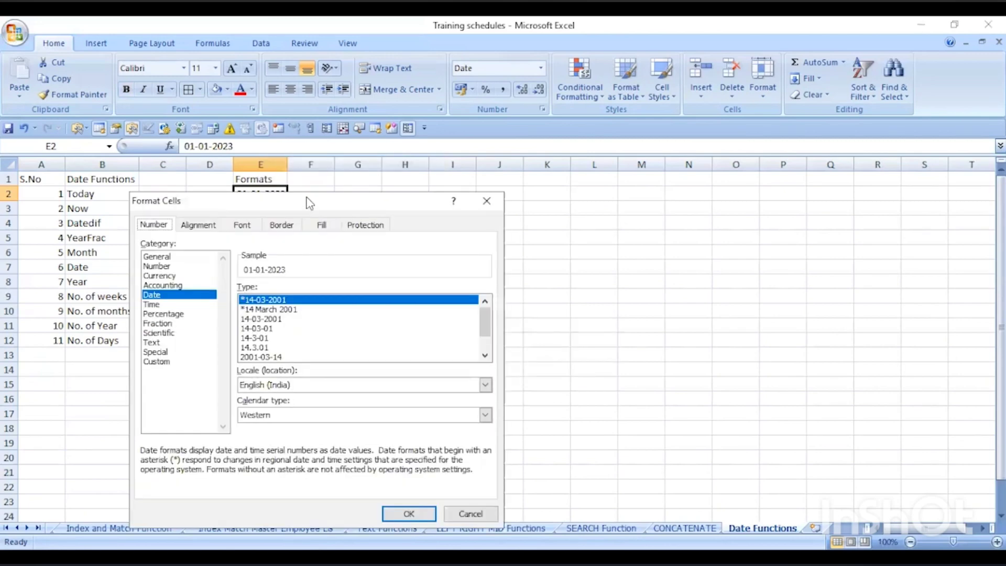
drag(309, 203, 517, 164)
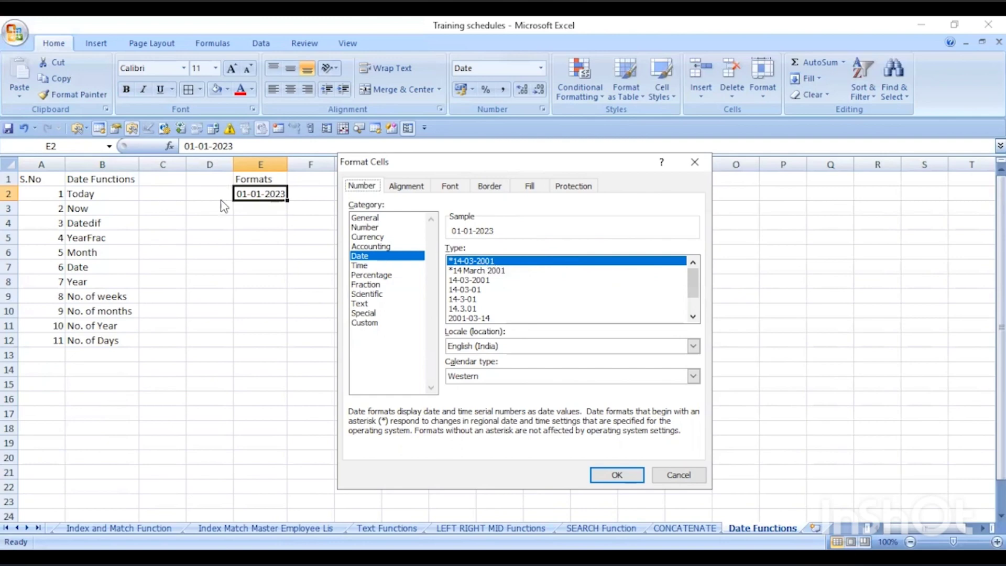
click(478, 271)
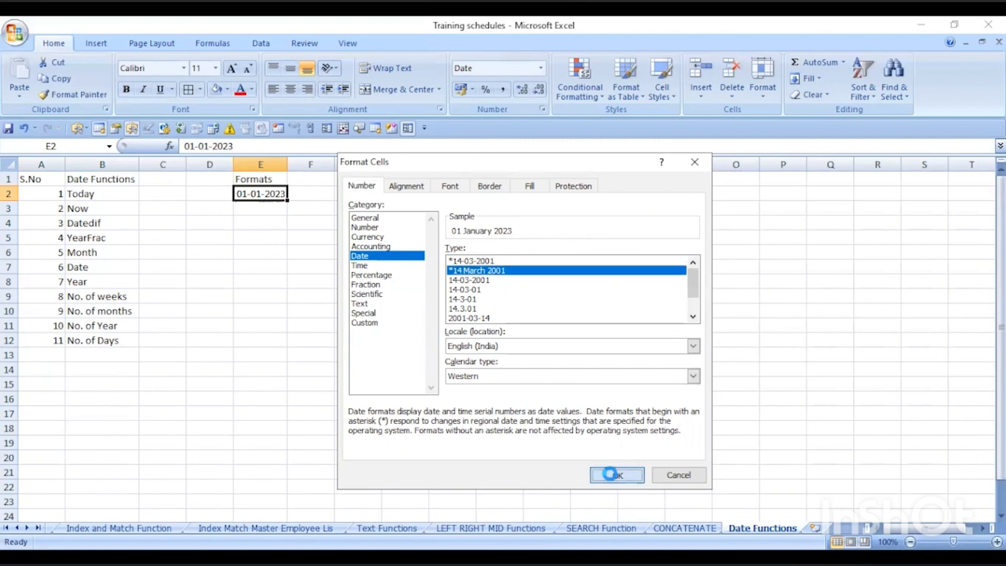
click(614, 475)
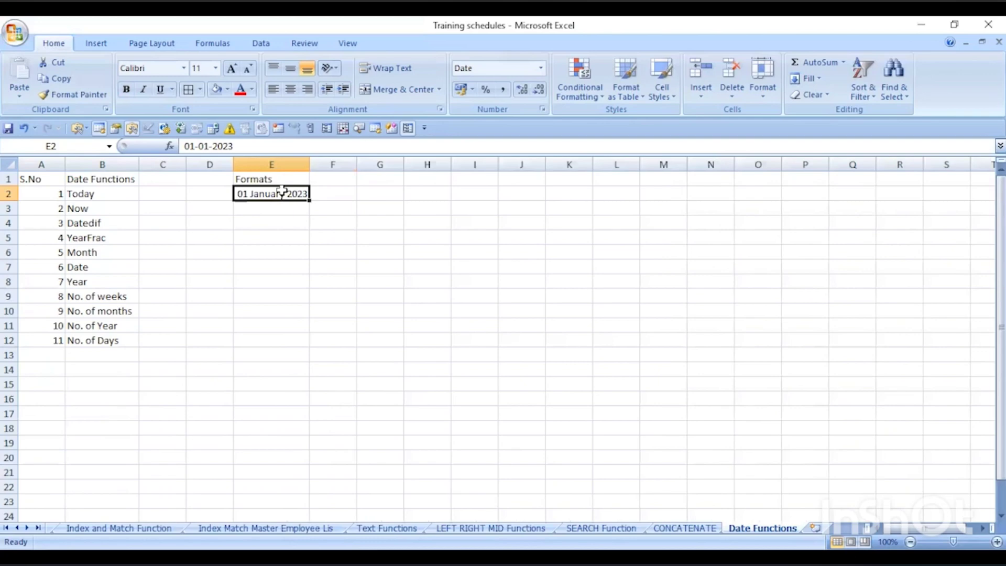
- Change the date format of E2 to the two-digit-year type 14-03-01
right_click(282, 192)
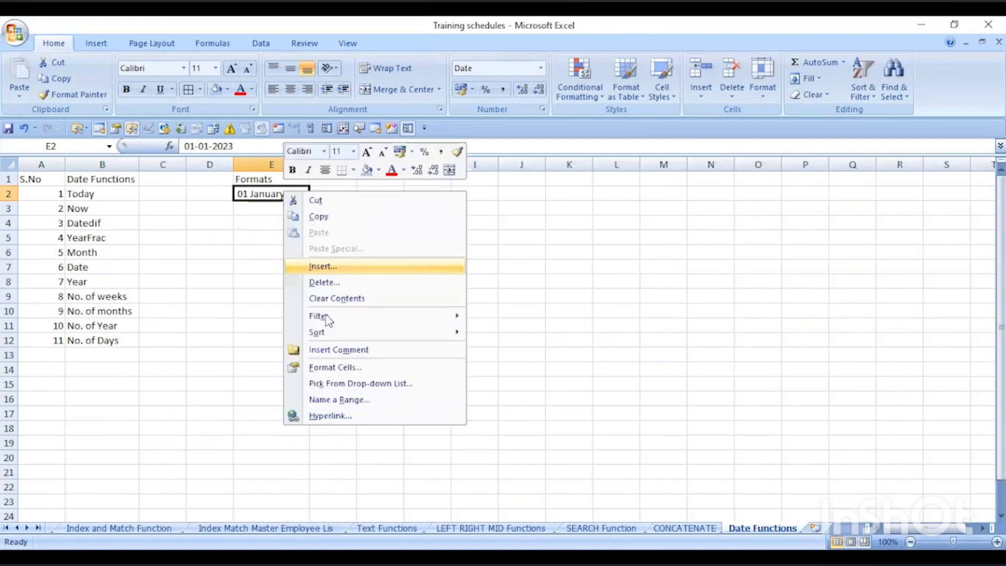
click(346, 368)
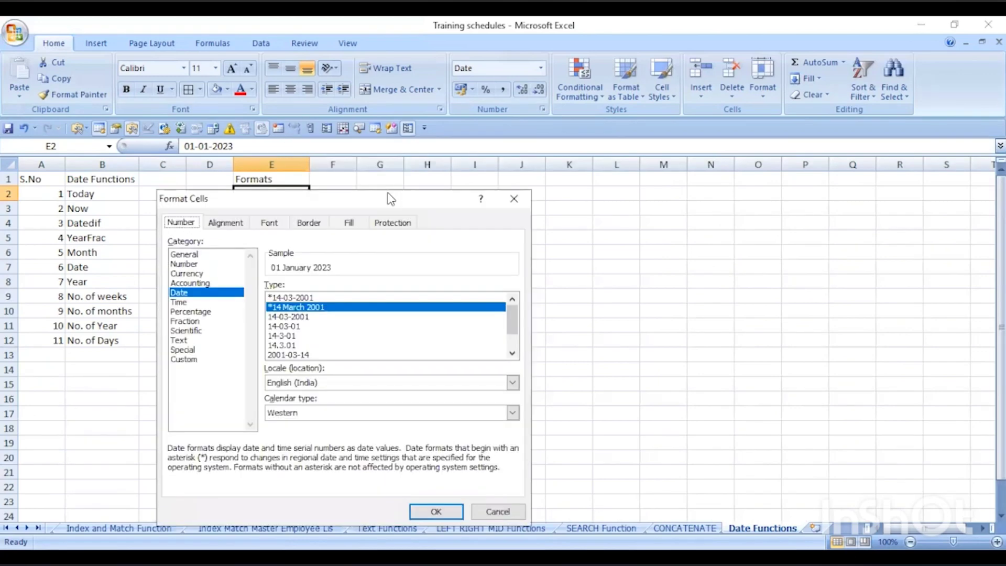
drag(390, 198, 643, 150)
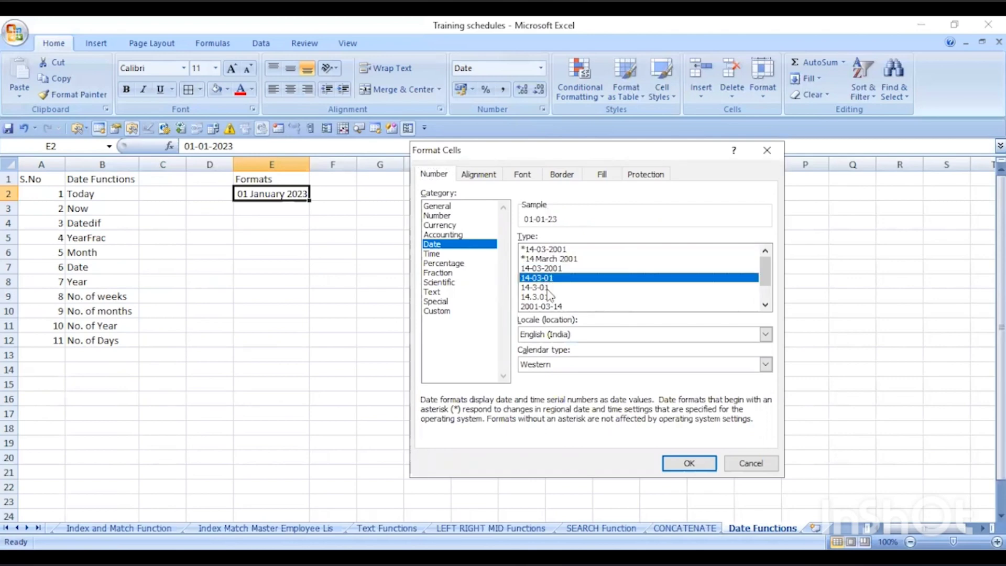
click(548, 278)
click(688, 462)
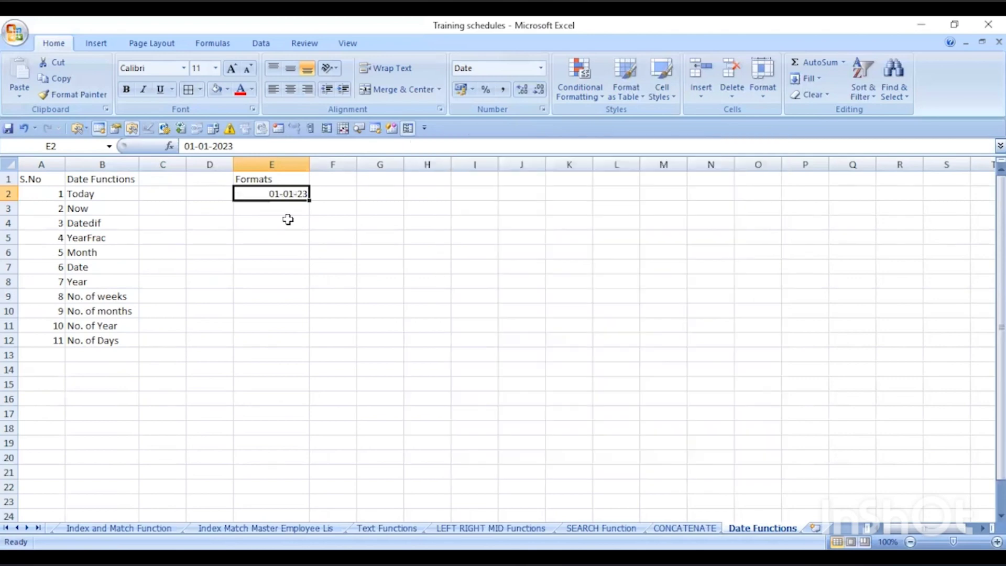
- Preview E2's date in the 14.3.01, 2001-03-14, *14-03-2001, 14 March 2001 and *14 March 2001 types of the cell formatting dialog
right_click(266, 193)
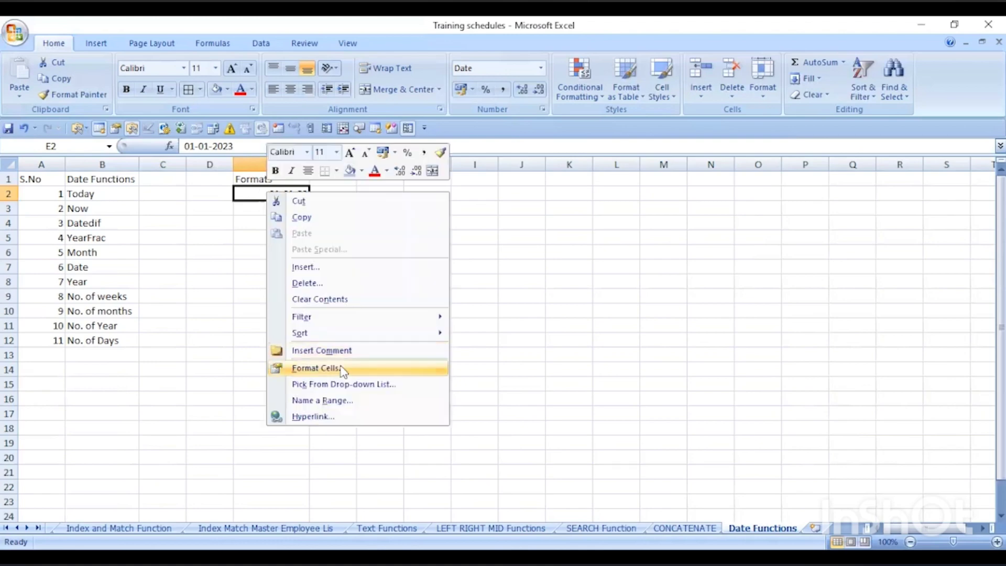
click(343, 370)
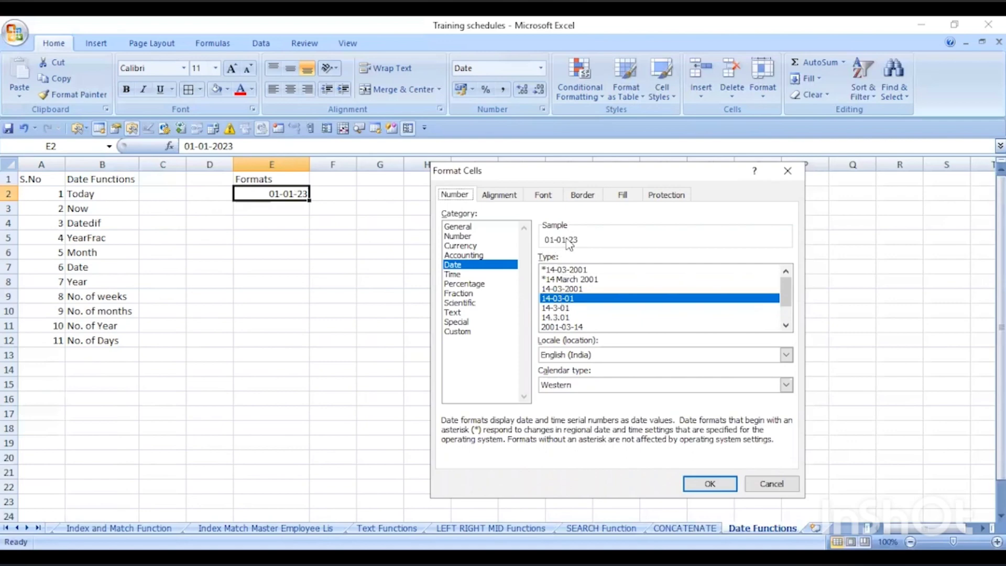
click(561, 317)
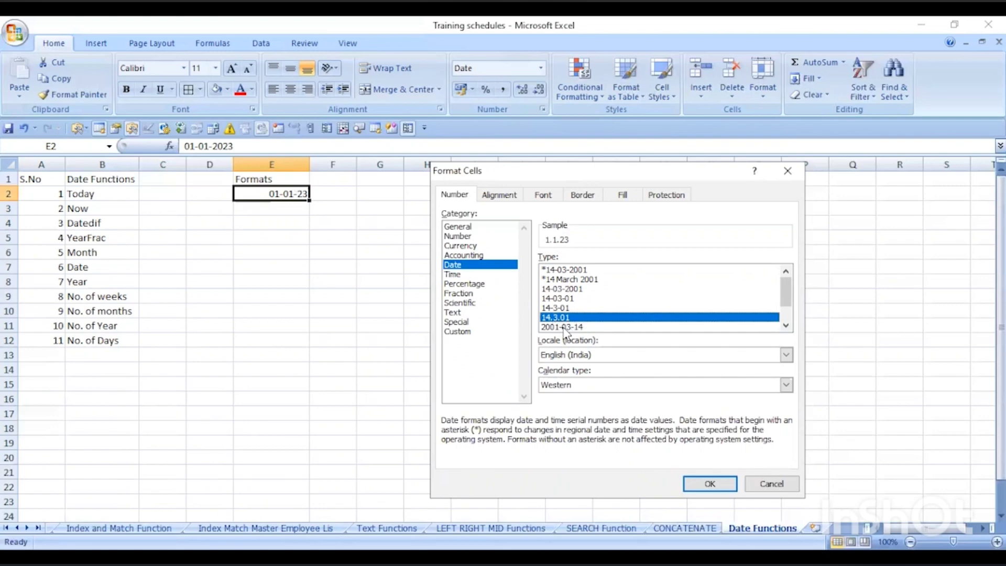
scroll(568, 325, down, 1)
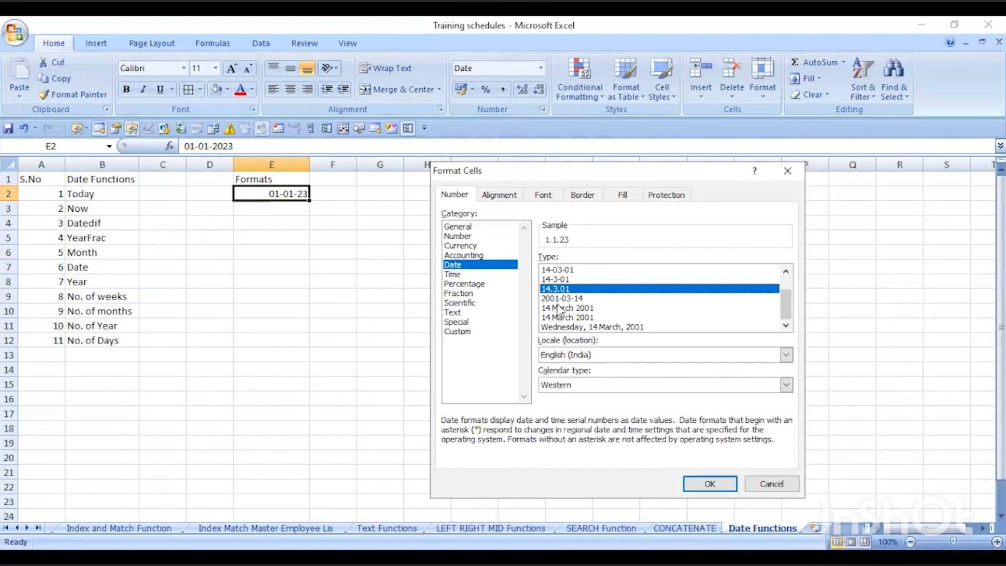
click(566, 299)
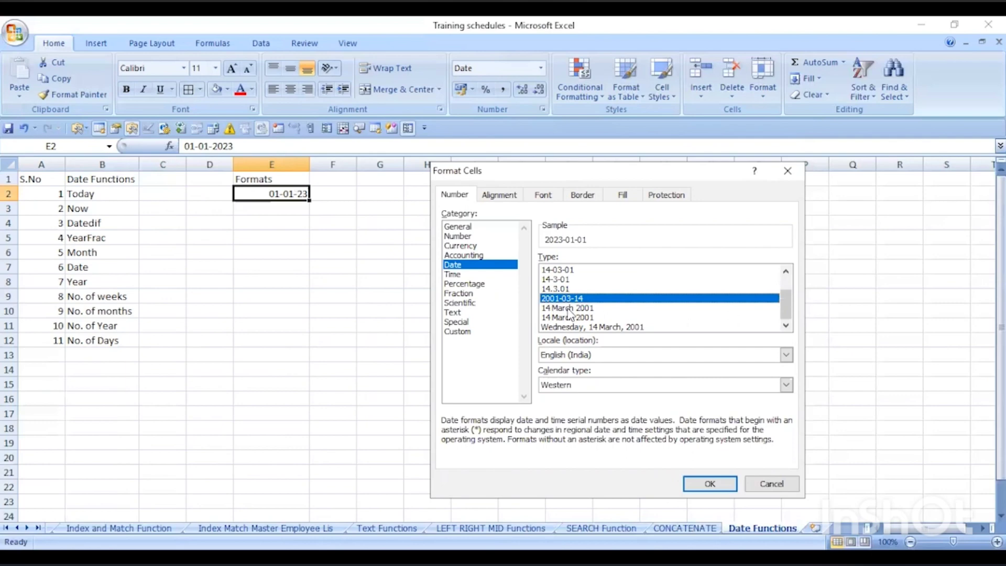
scroll(572, 309, up, 1)
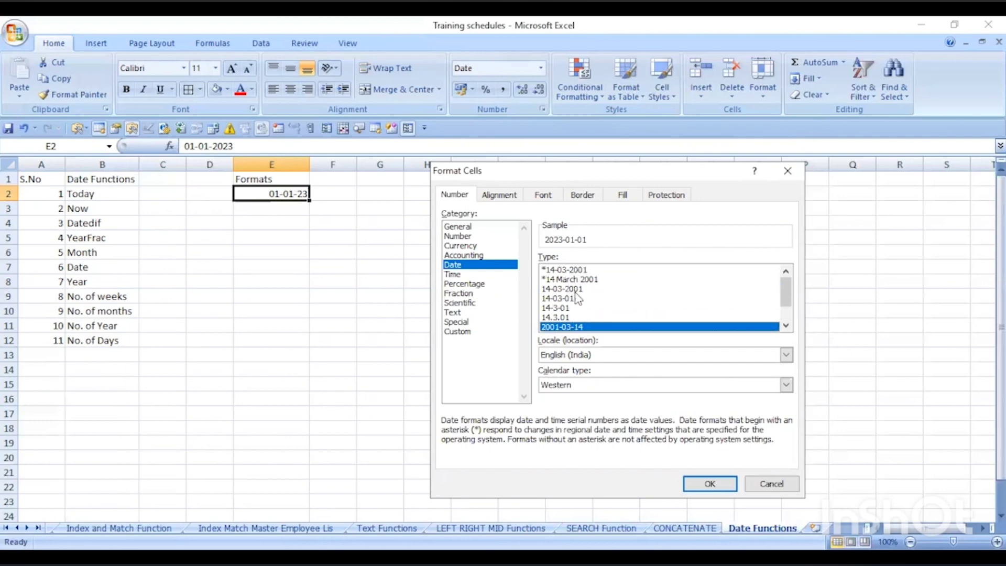
click(576, 270)
scroll(576, 283, down, 1)
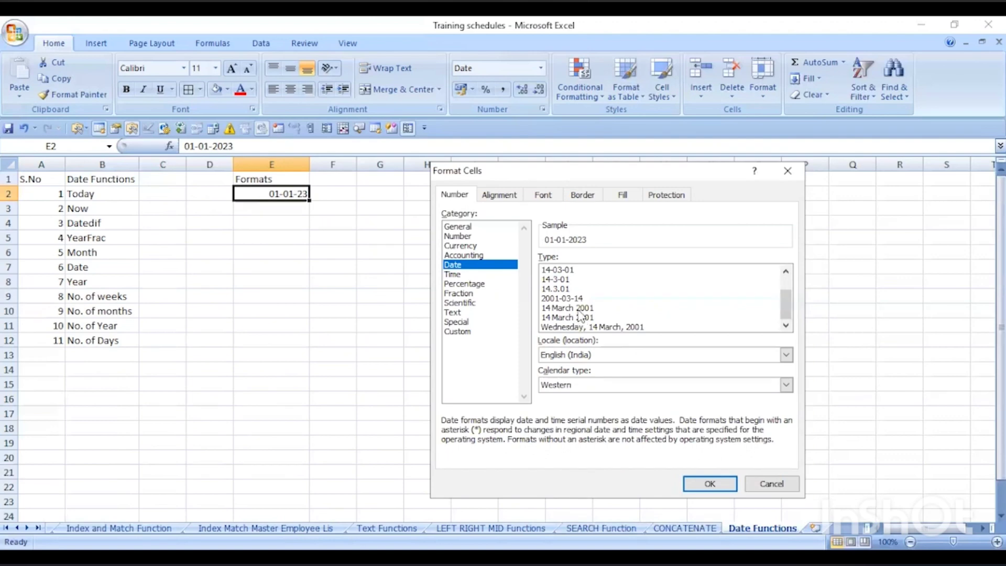
click(578, 309)
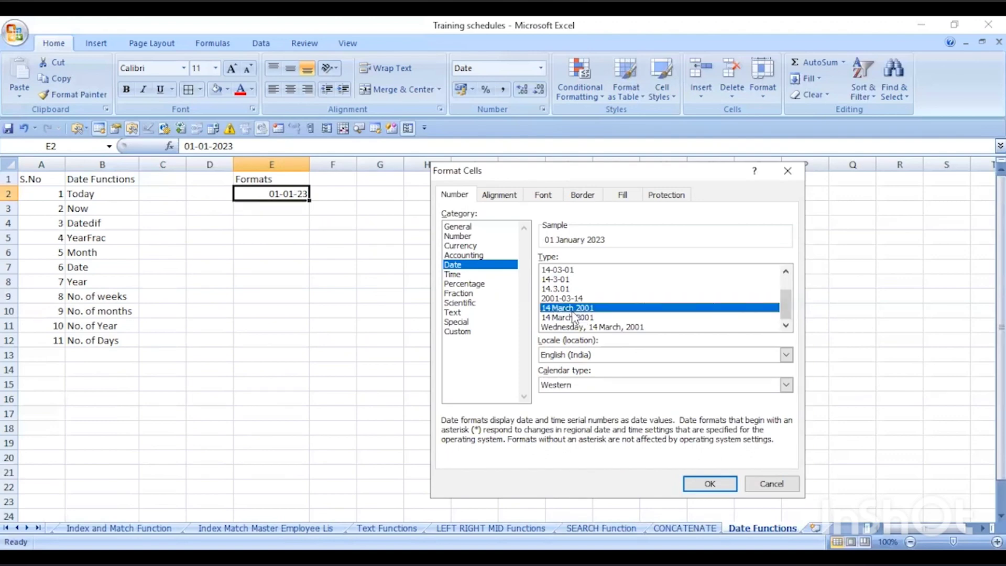
scroll(576, 314, up, 1)
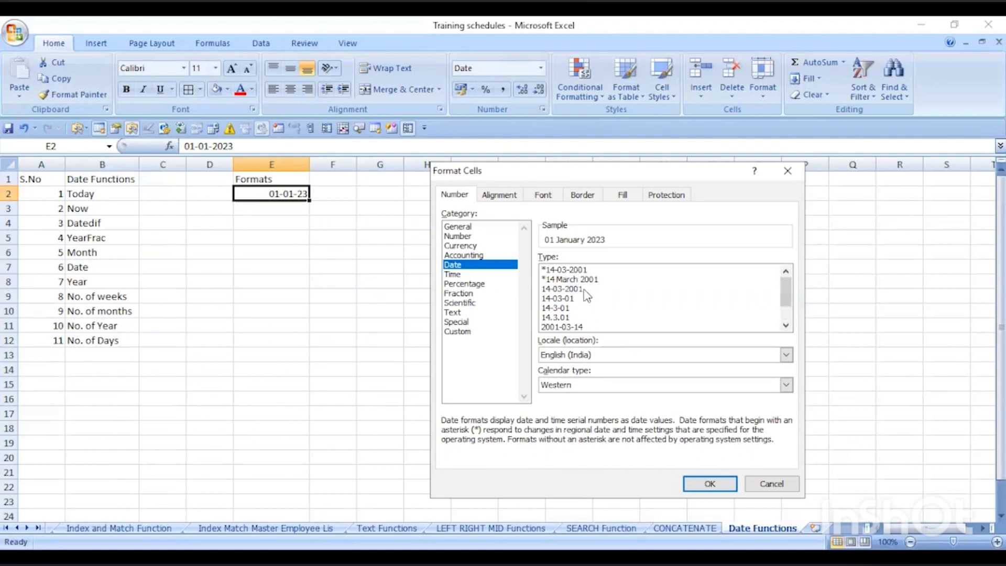
scroll(580, 304, down, 1)
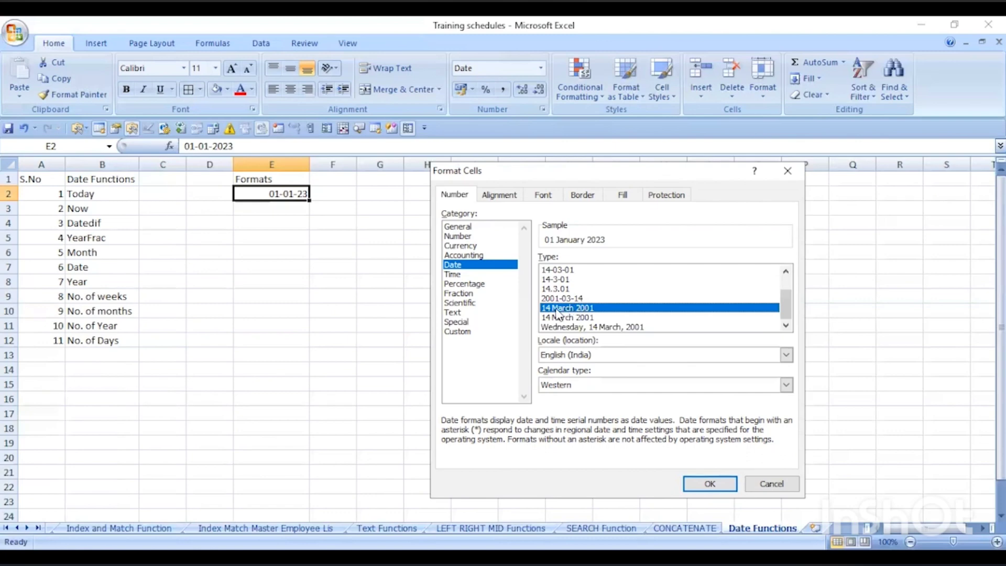
scroll(601, 311, up, 1)
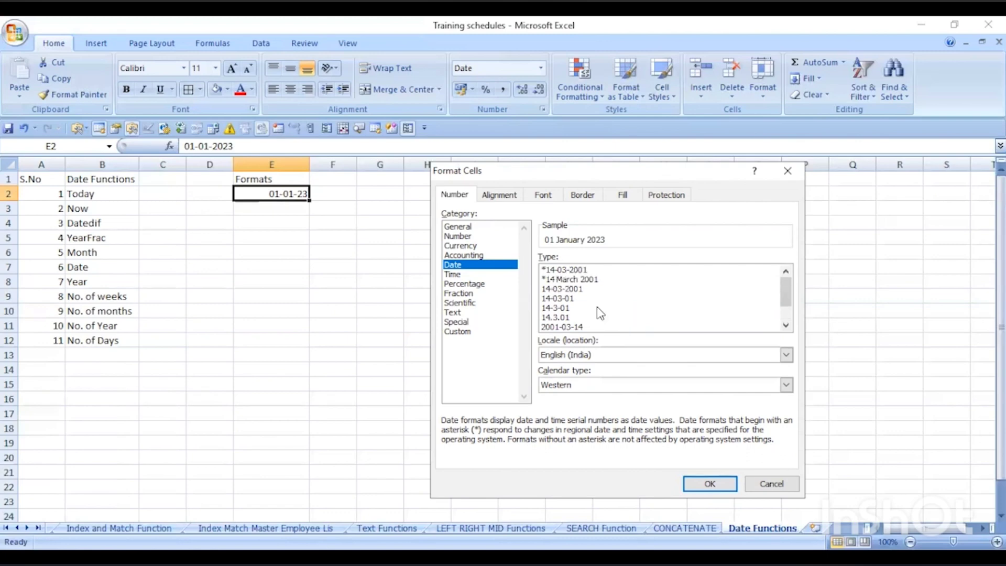
click(583, 280)
- Apply the full weekday date type "Wednesday, 14 March, 2001" to cell E2
scroll(585, 286, down, 1)
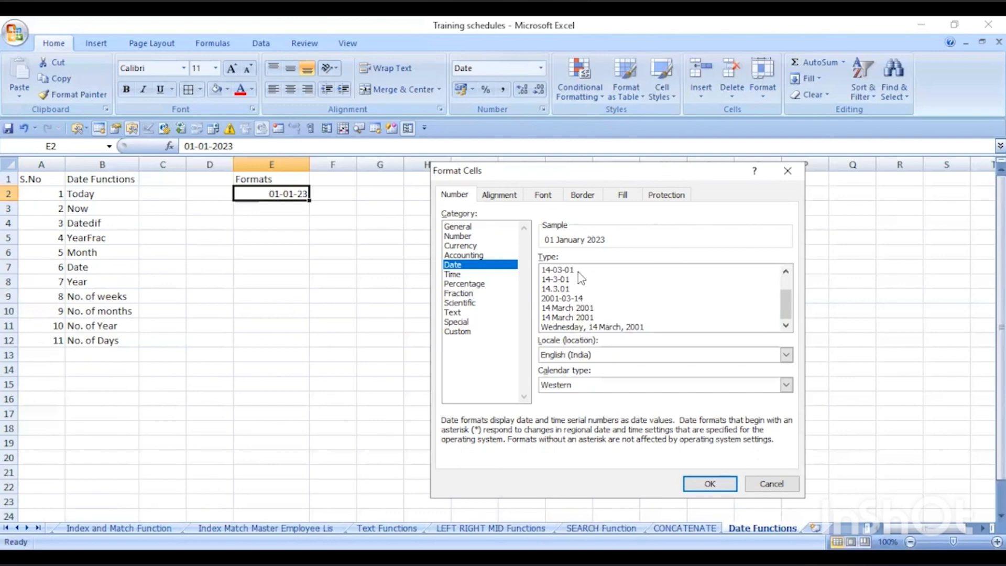
click(585, 327)
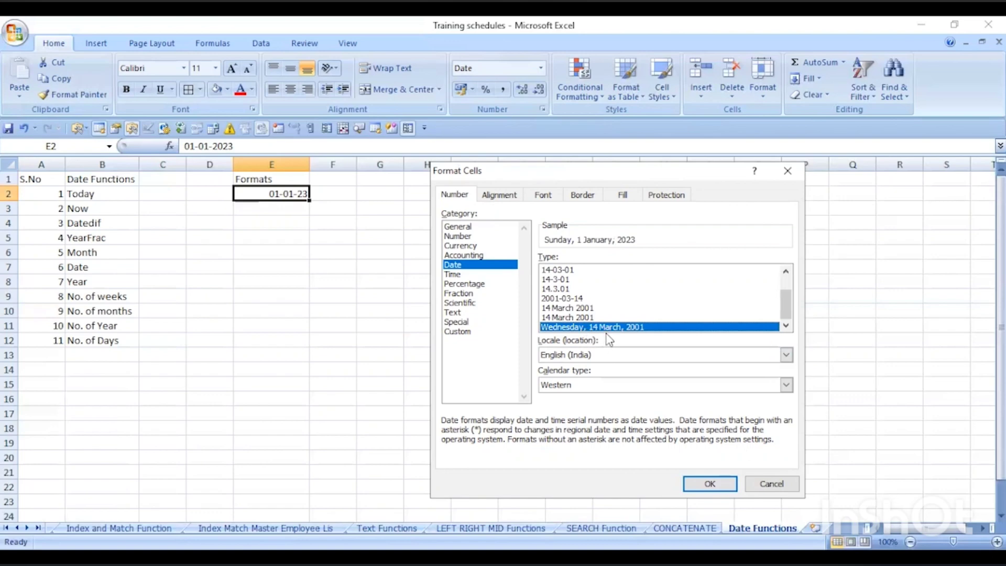
click(714, 473)
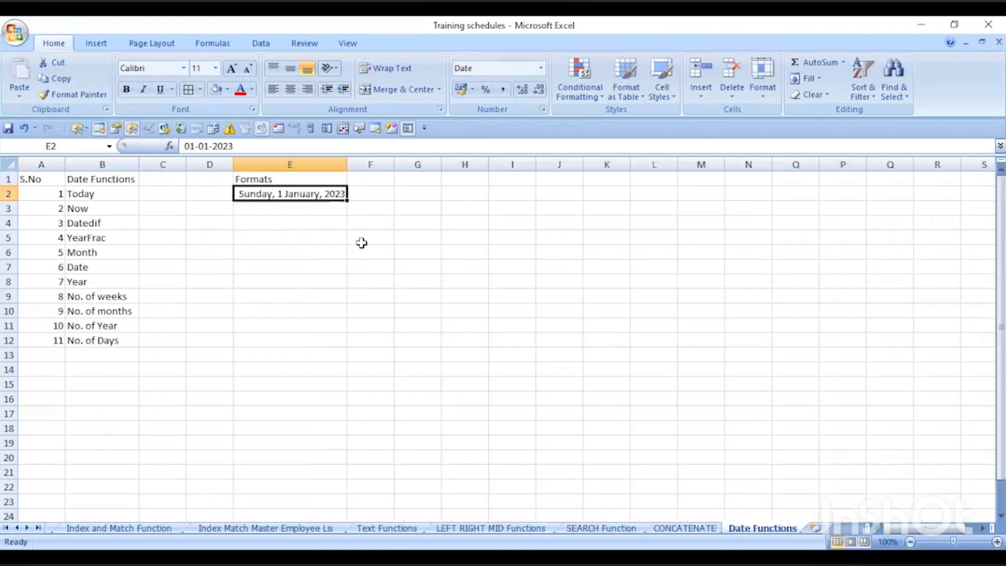
- Change the date format of cell E2 to the *14-03-2001 type
right_click(316, 192)
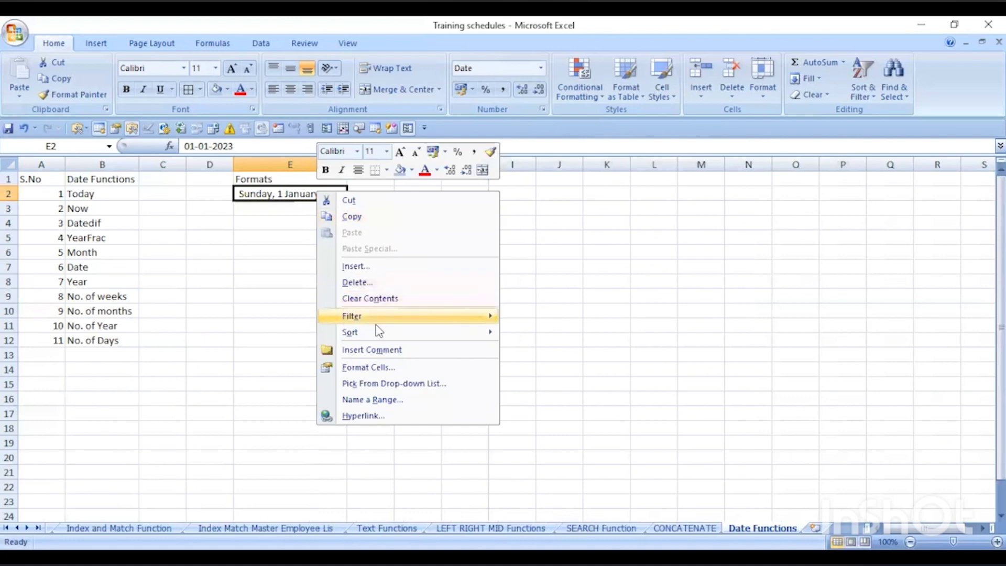
click(383, 370)
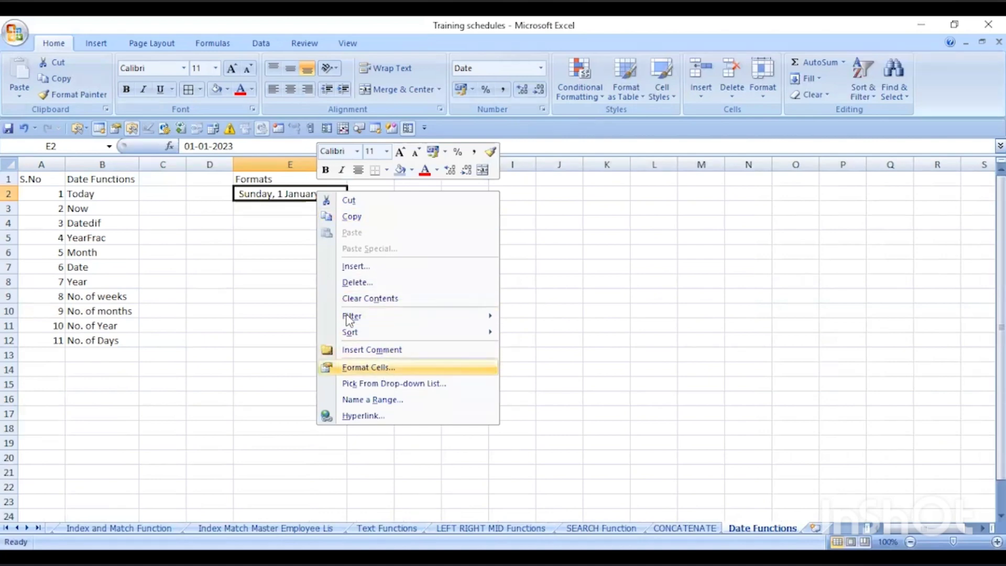
scroll(382, 334, up, 1)
click(354, 301)
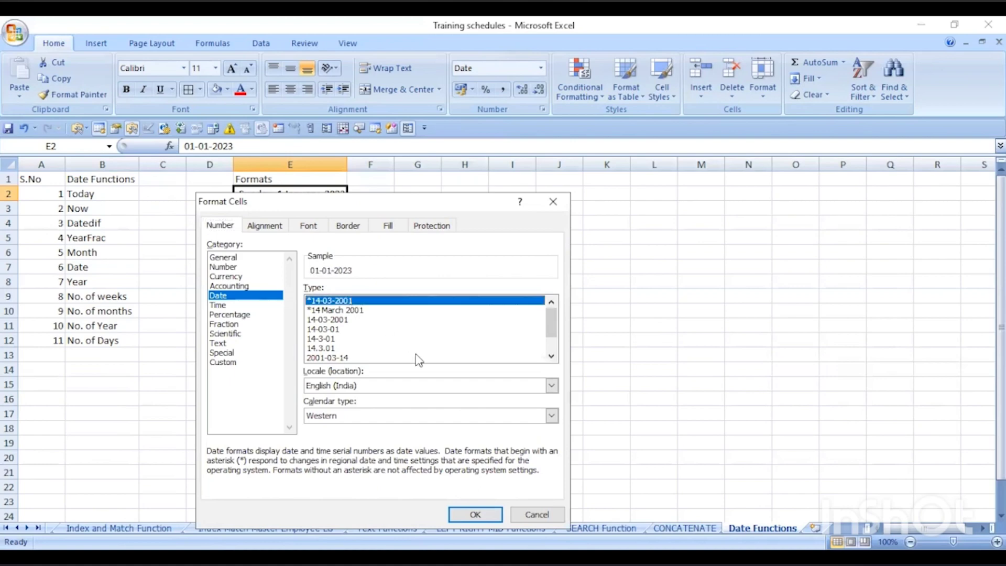
click(476, 514)
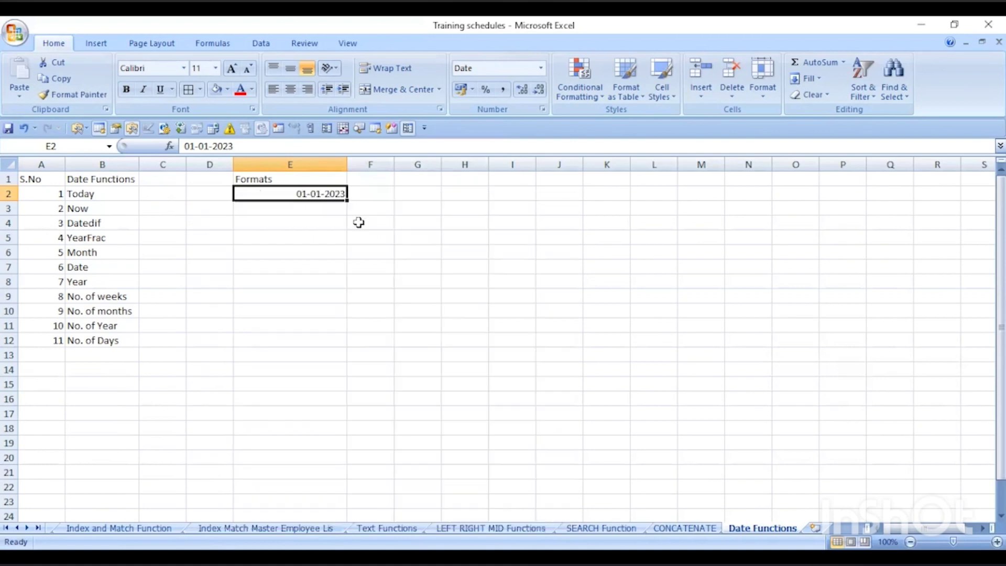
- Fill the date in E2 down as a daily series through cell E19
click(359, 221)
click(252, 206)
click(276, 191)
drag(347, 201, 350, 448)
click(404, 296)
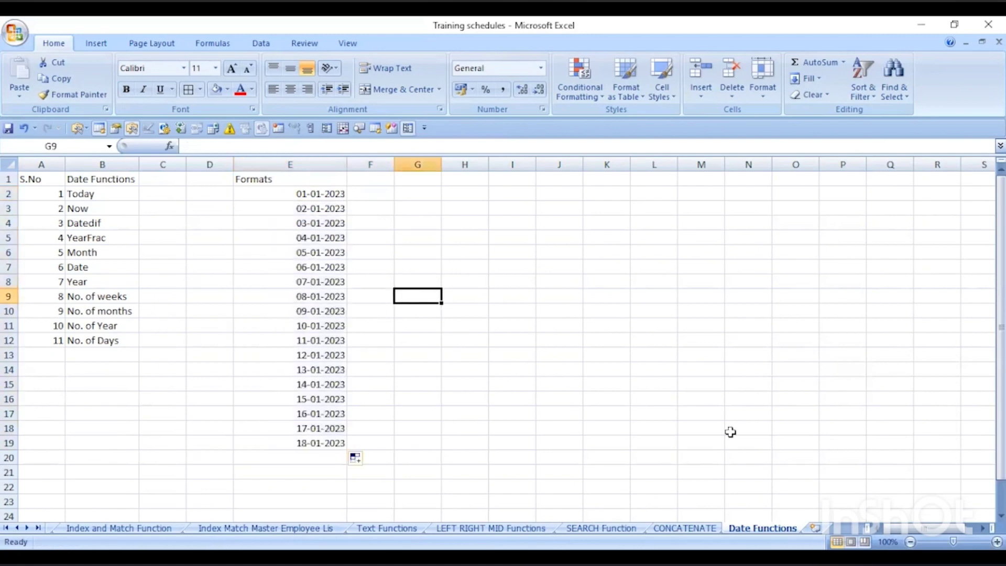
- Replace the heading in cell E1 with "Date"
click(323, 195)
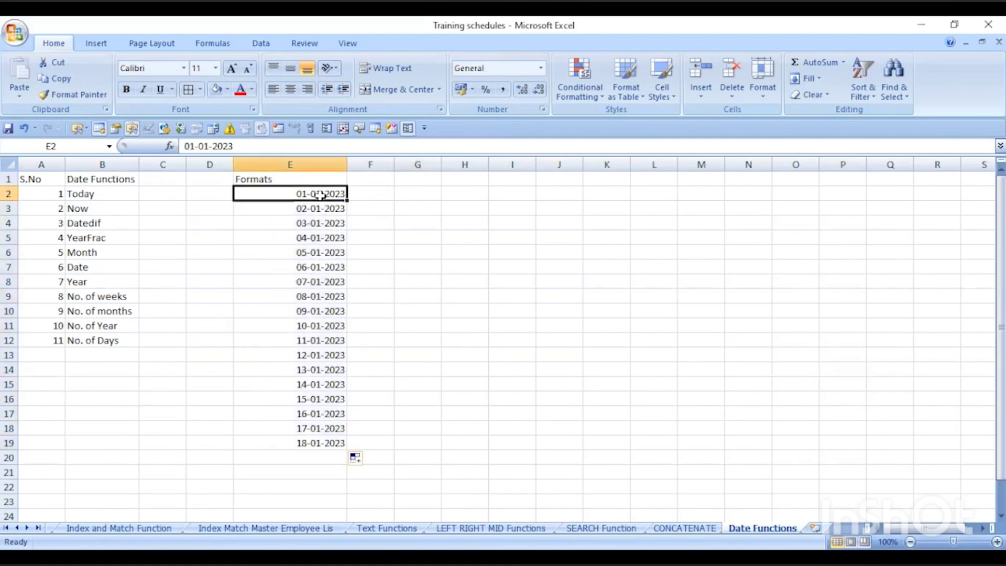
click(329, 180)
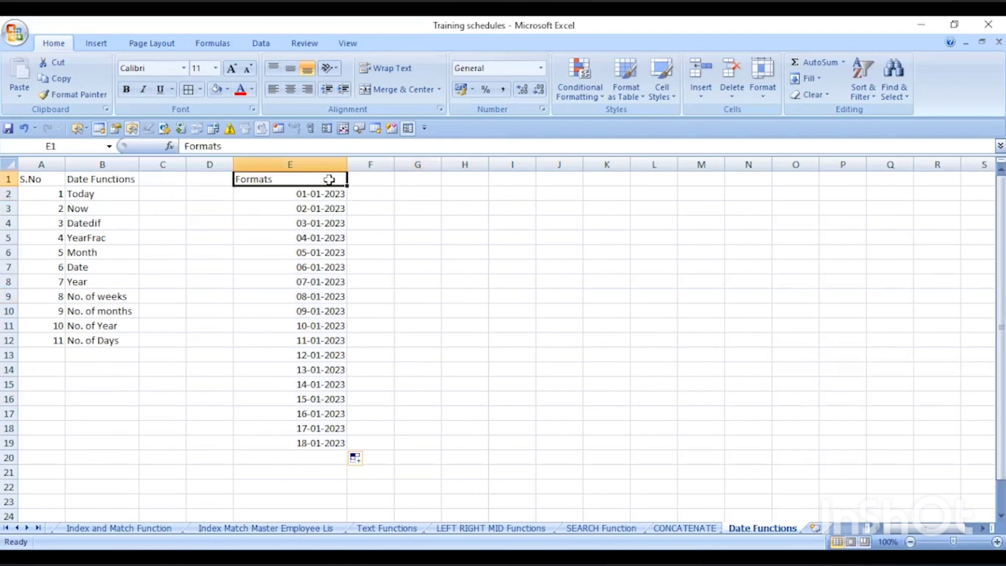
text(Date)
key(Return)
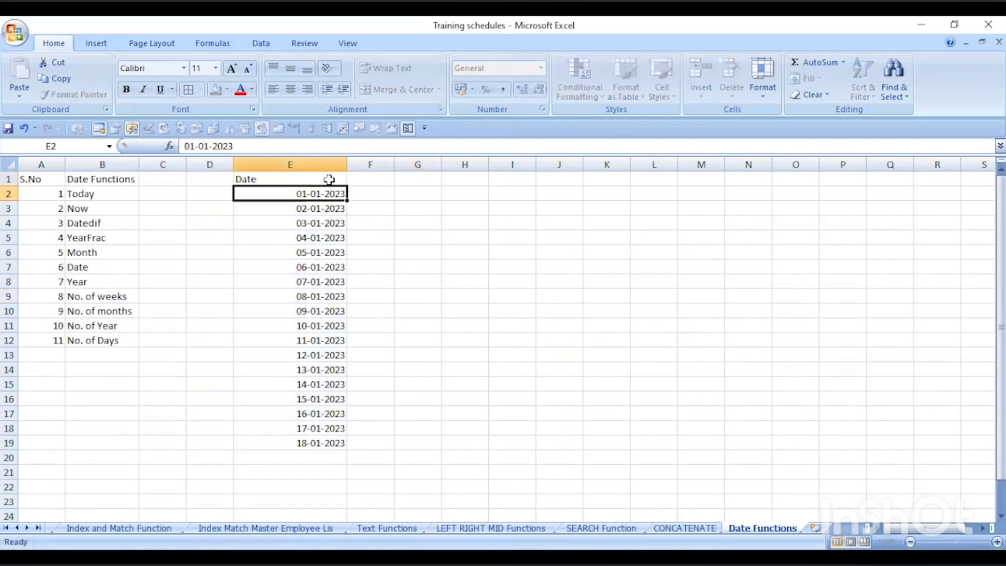
- Extend the daily date series in column E down to row 58
drag(325, 191, 343, 516)
scroll(414, 391, up, 10)
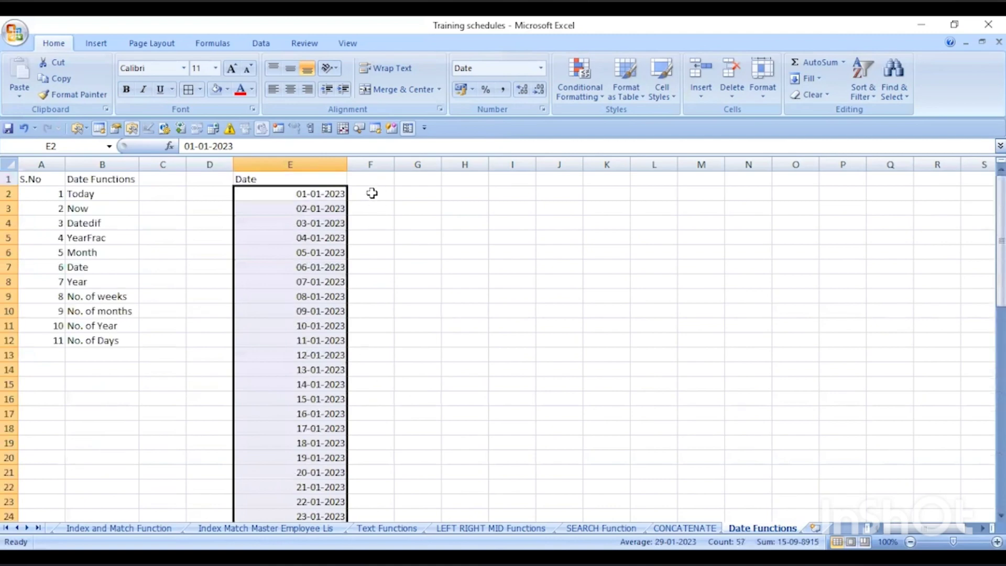
click(372, 193)
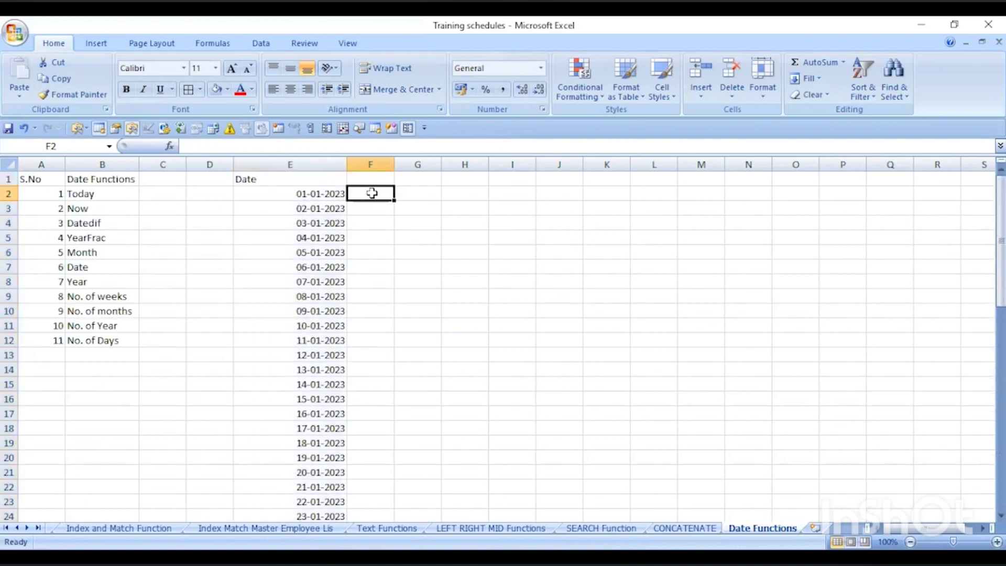
- Change the year of the date in E3 so the cell holds 02-01-2024
click(322, 209)
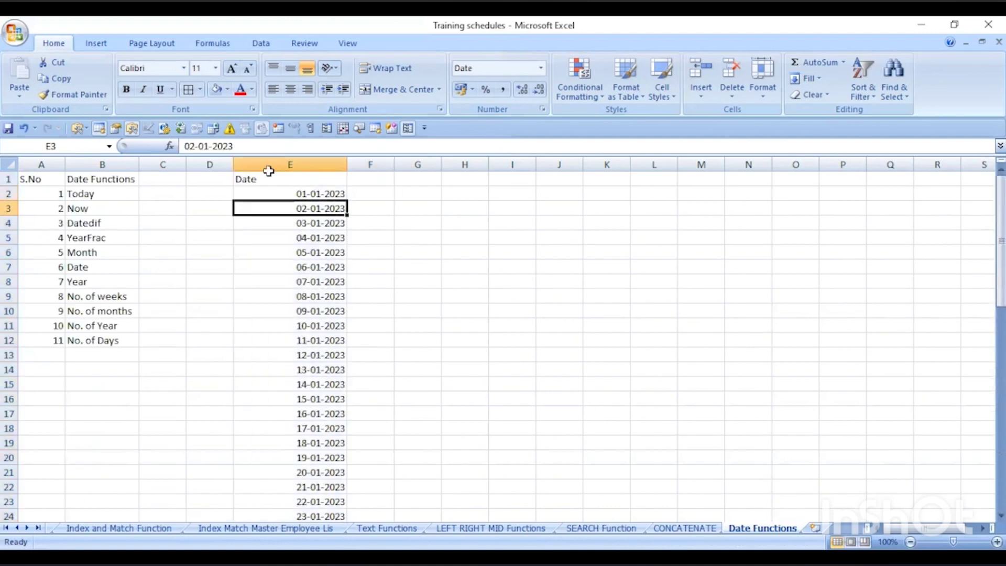
click(251, 146)
key(BackSpace)
text(4)
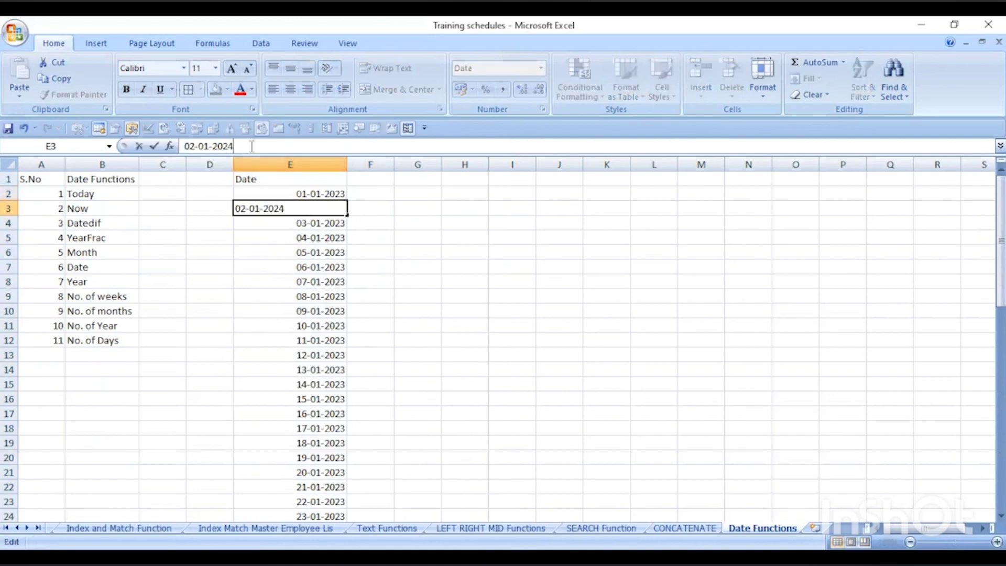
key(Return)
click(289, 207)
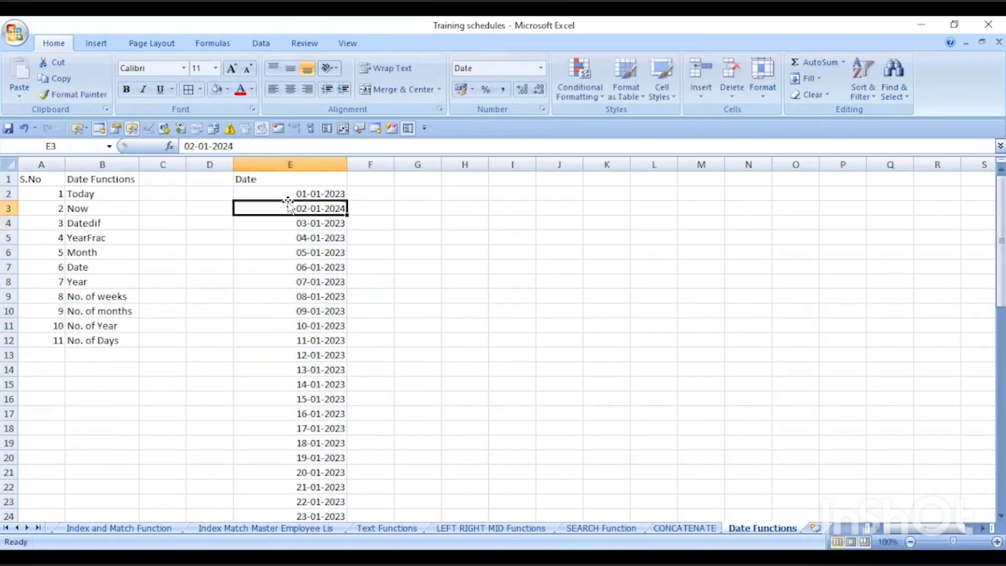
- Enter the formula =MONTH(E2) in cell F2 to extract the month number of the first date
click(295, 194)
click(365, 195)
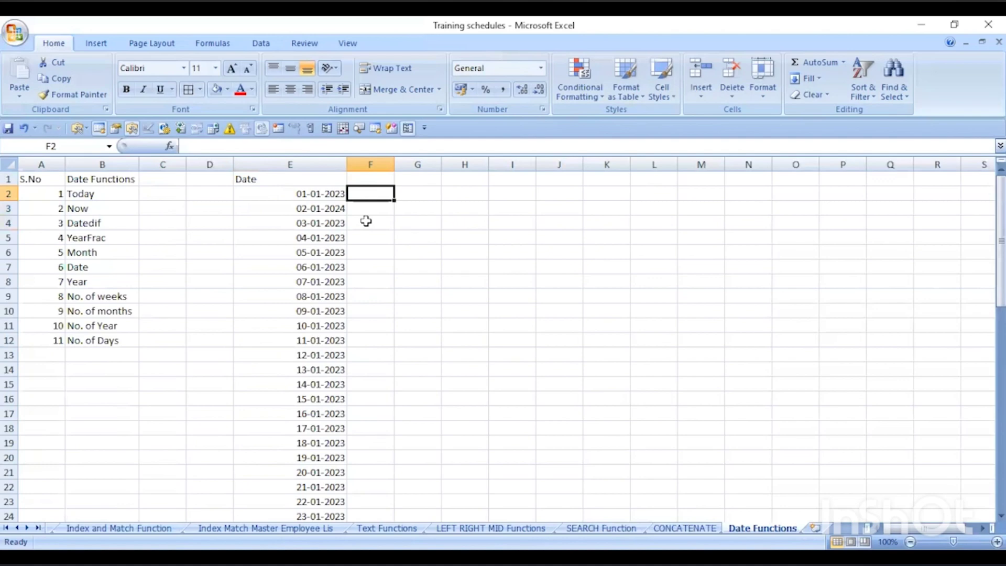
text(=)
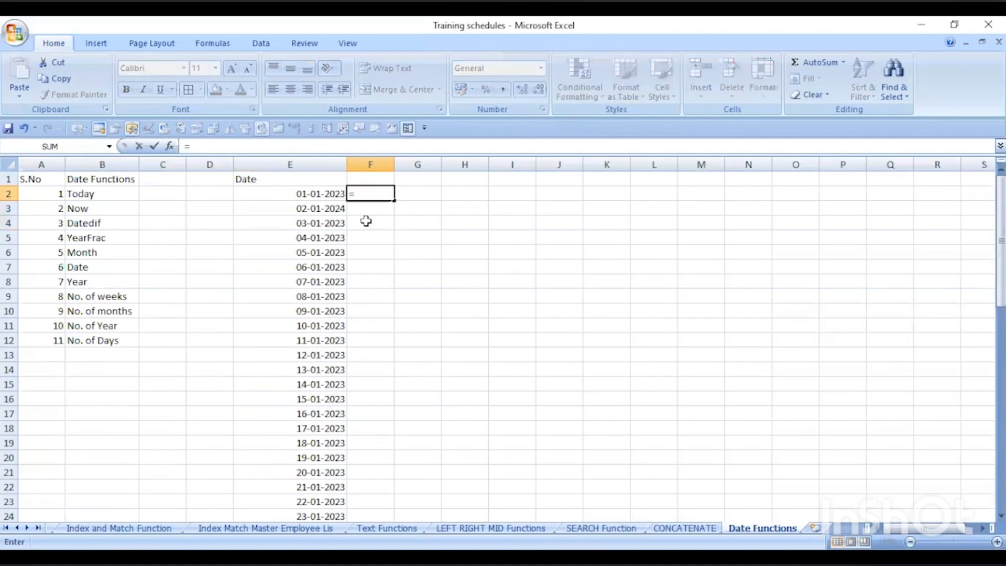
text(MONTH()
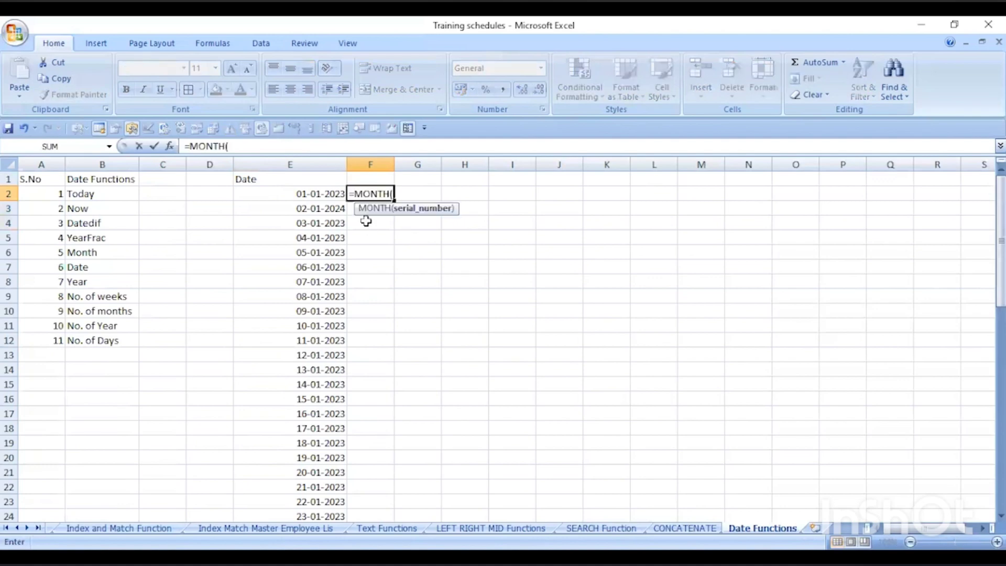
key(Left)
key(Return)
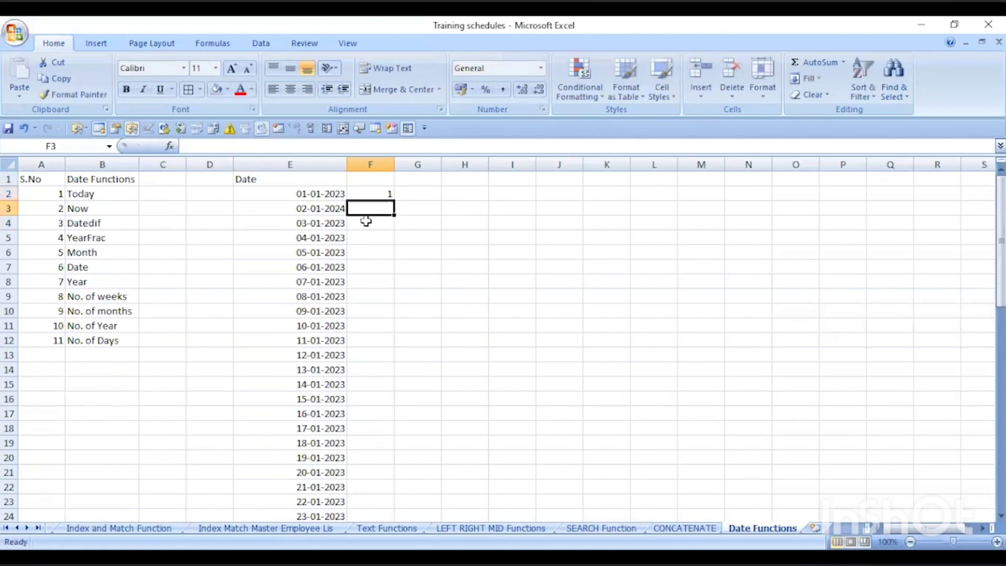
- Try adding "mmm" as a second argument to the MONTH formula in F2, then restore =MONTH(E2)
click(387, 195)
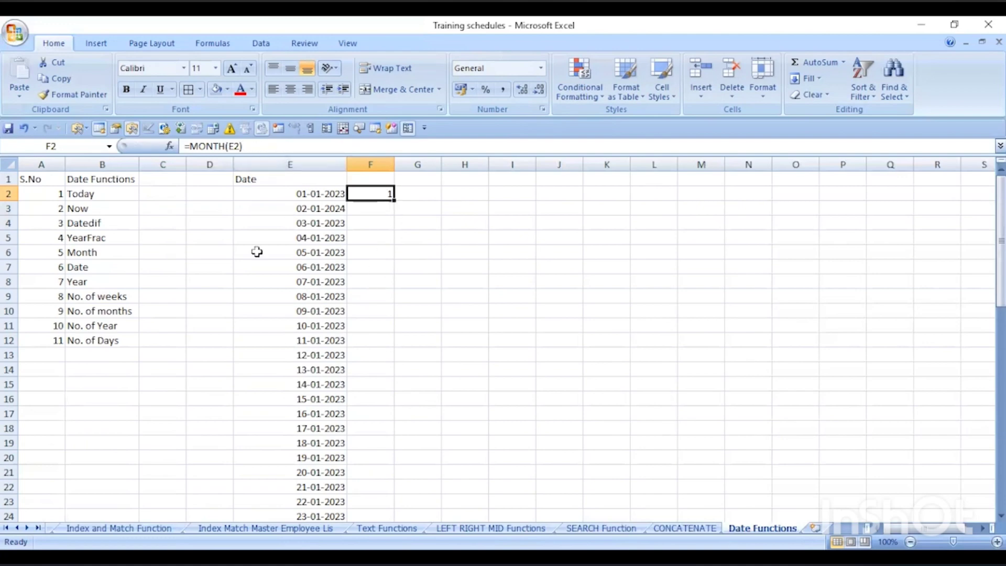
click(239, 145)
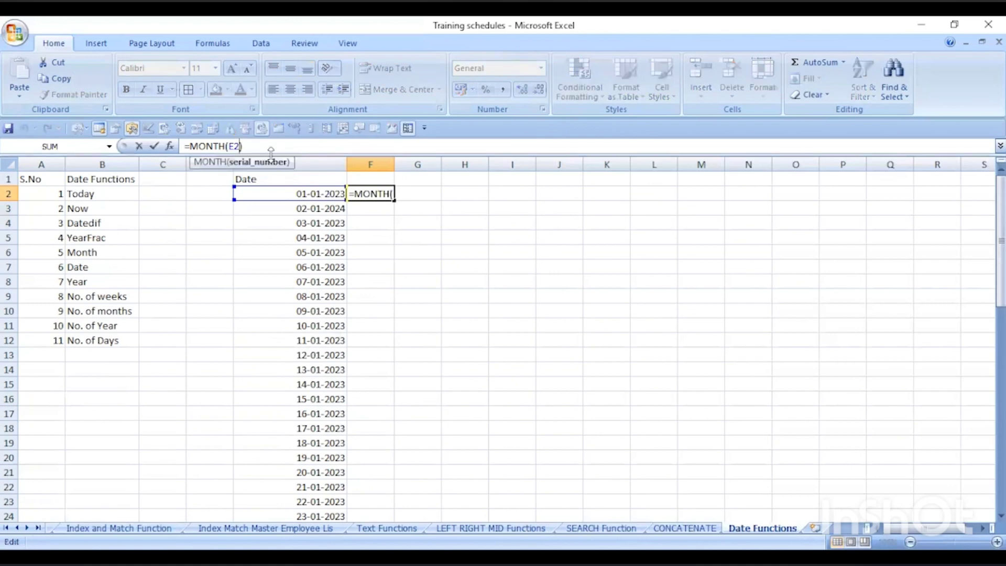
text(,")
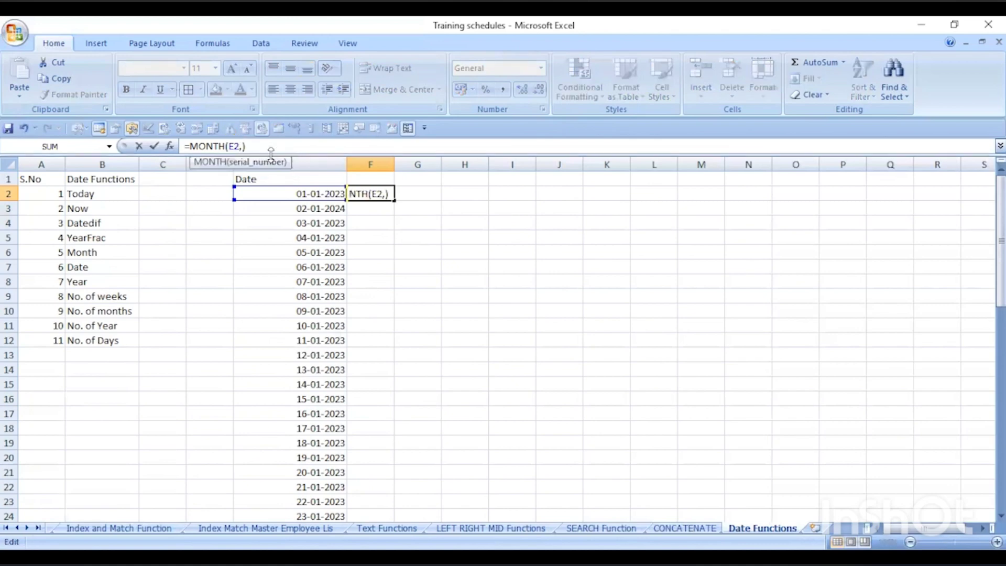
text(mmm")
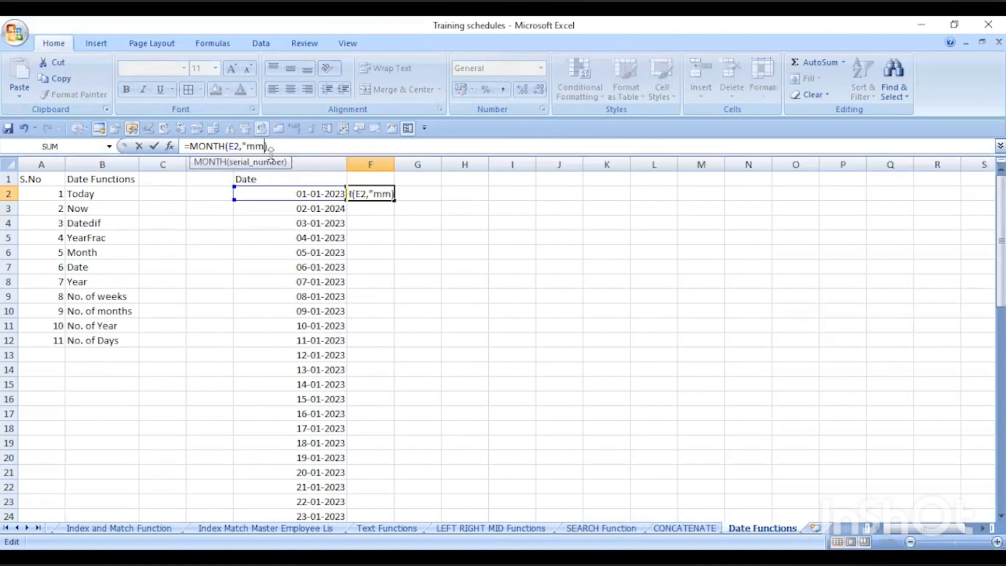
key(Return)
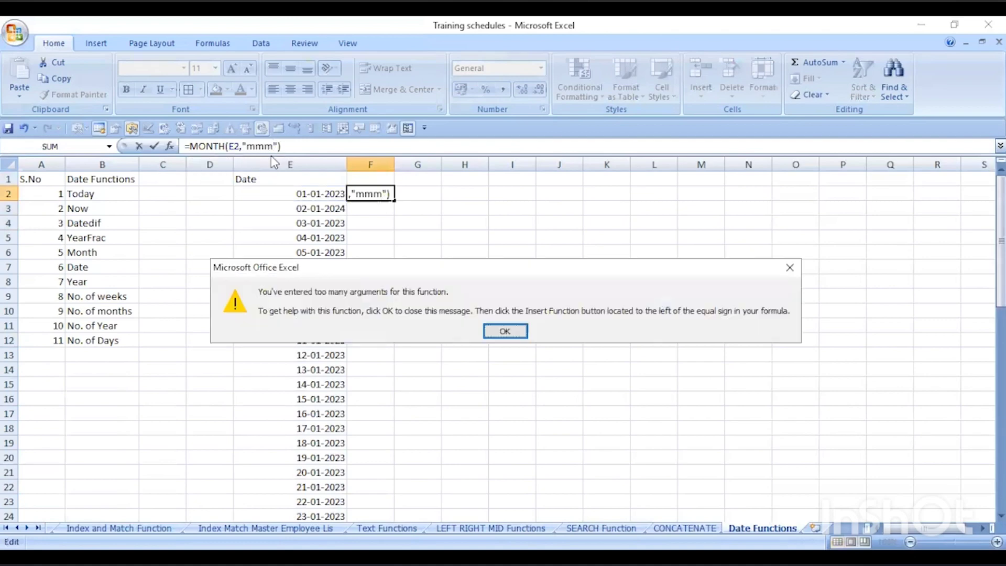
key(Return)
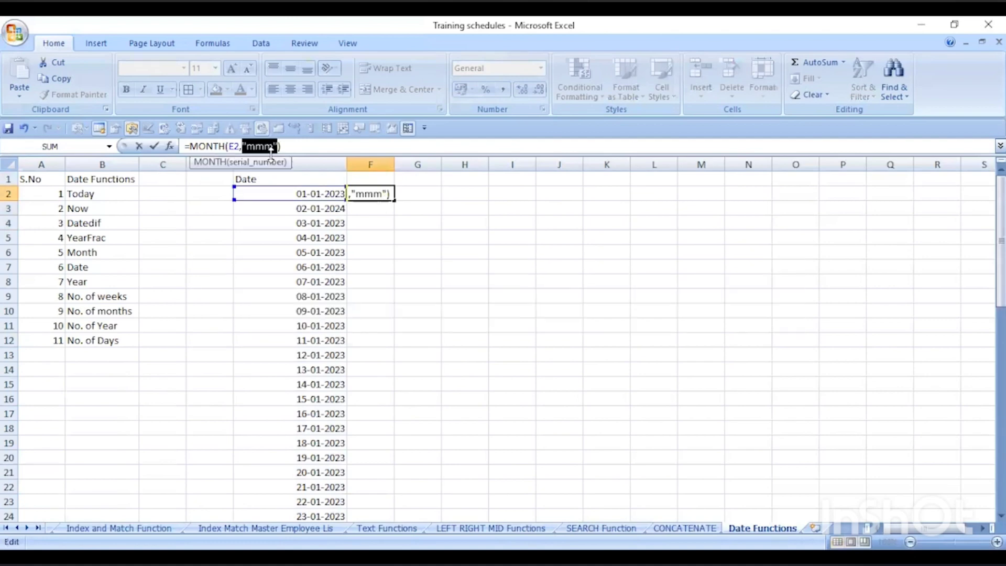
click(300, 148)
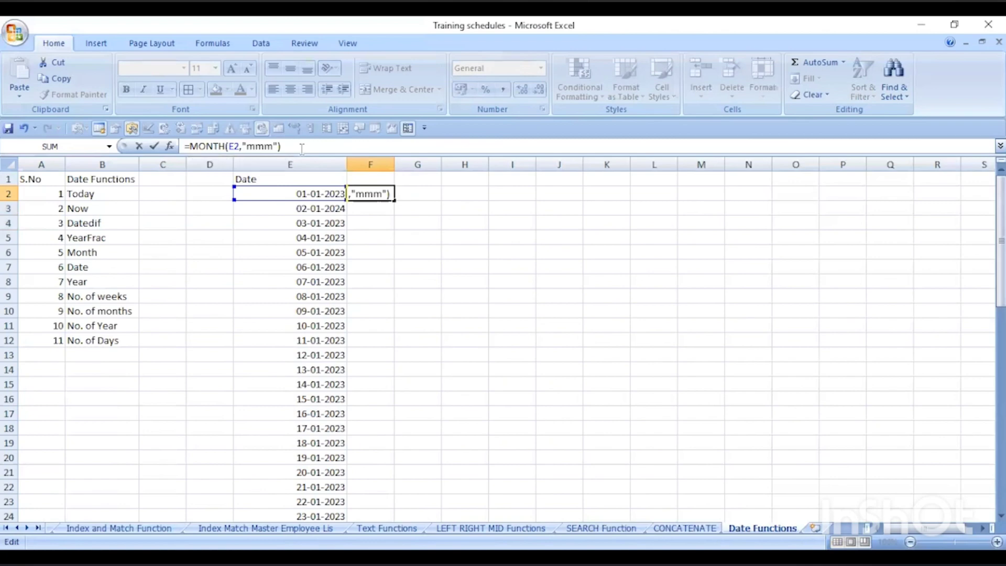
key(Return)
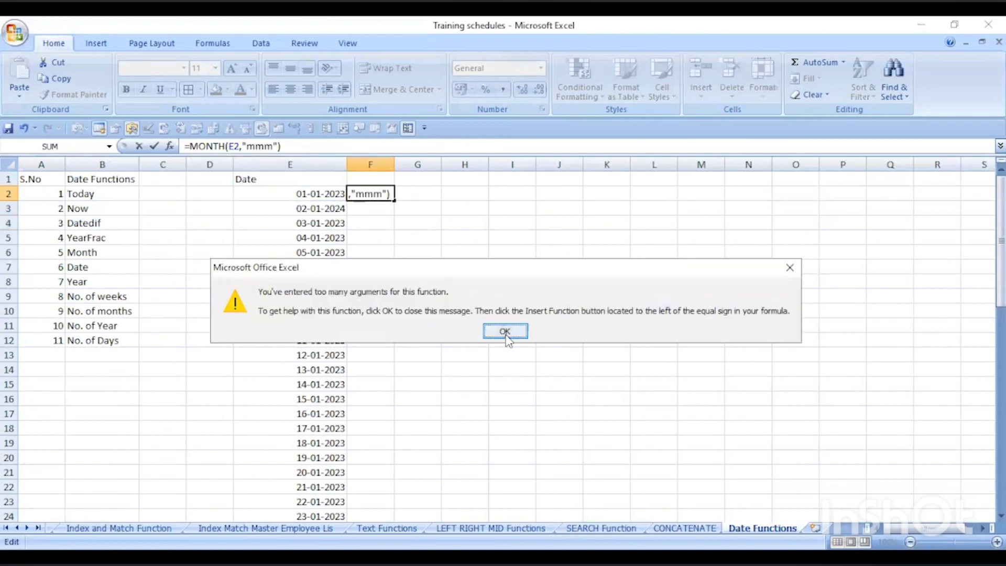
key(Return)
key(BackSpace)
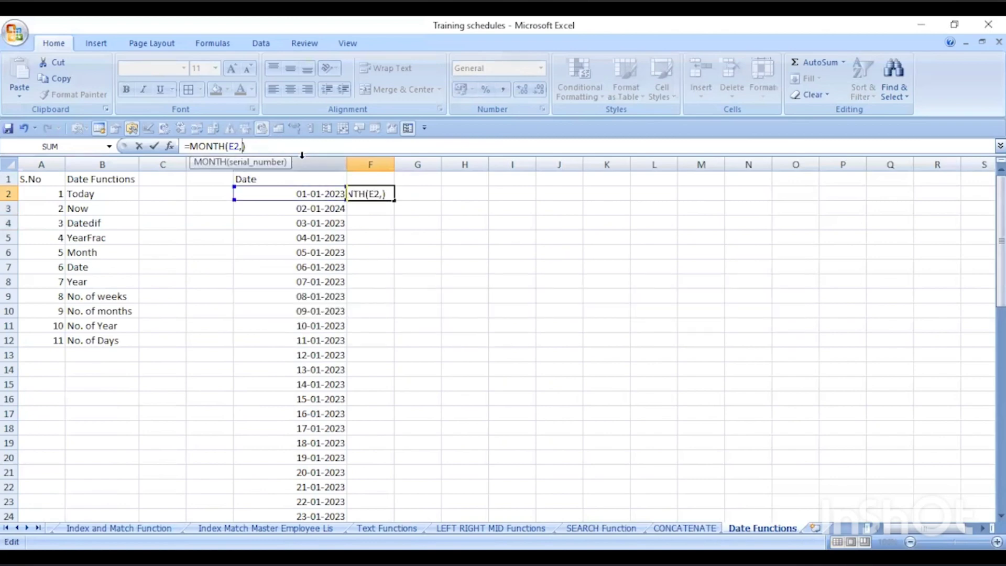
key(BackSpace)
key(Return)
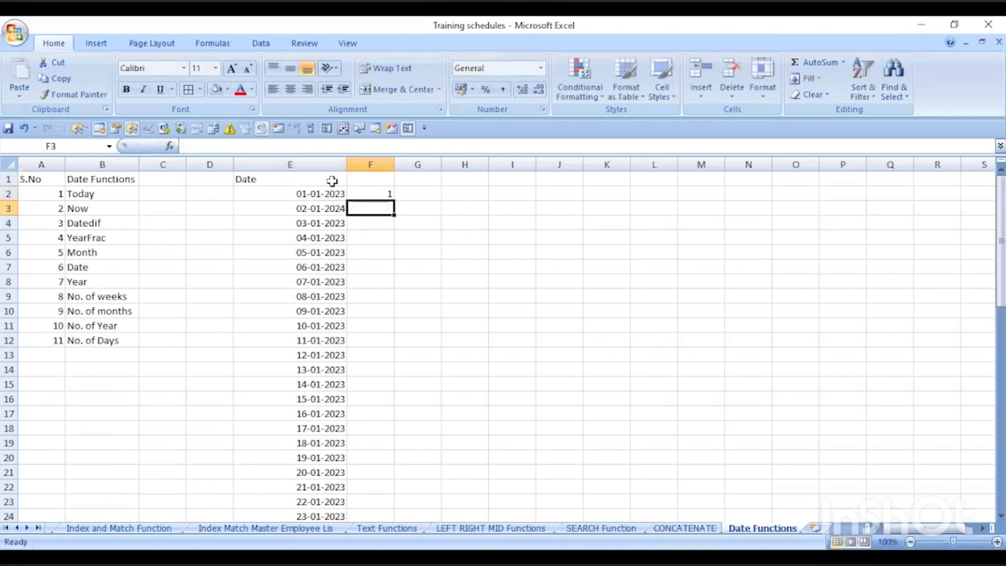
- Enter the heading "Month Function" in cell F1 above the month formula
click(369, 194)
click(376, 177)
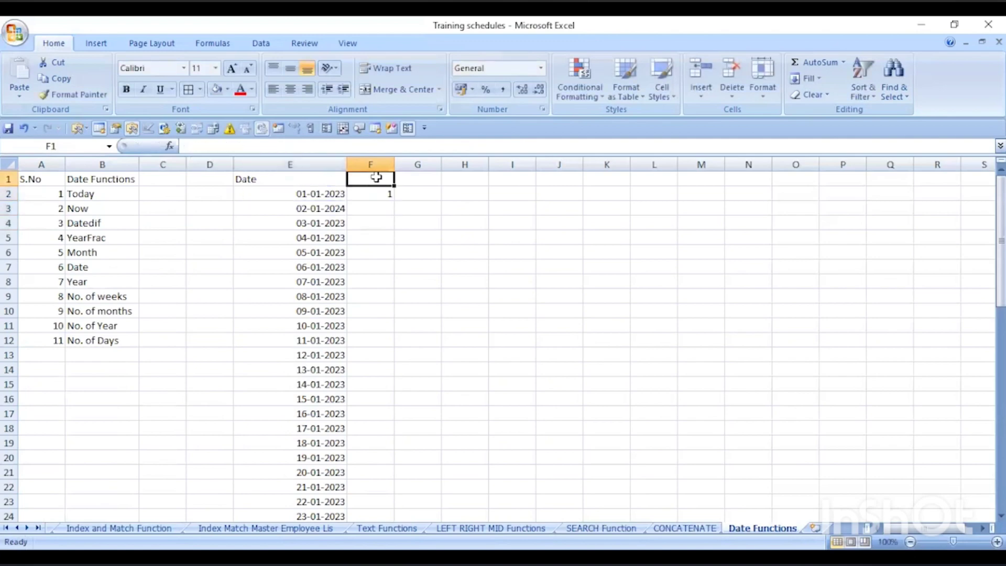
text(Month)
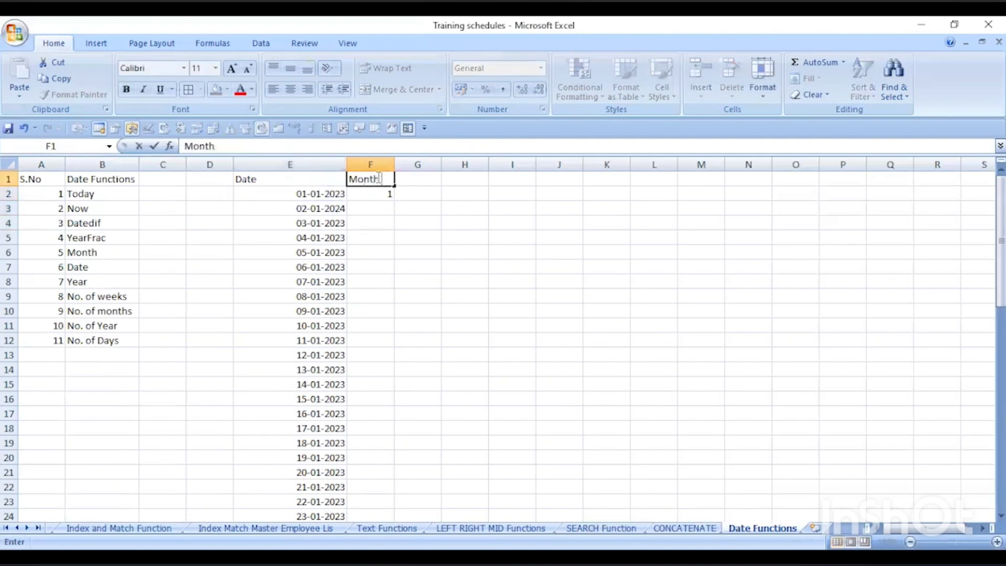
text( Function)
key(Return)
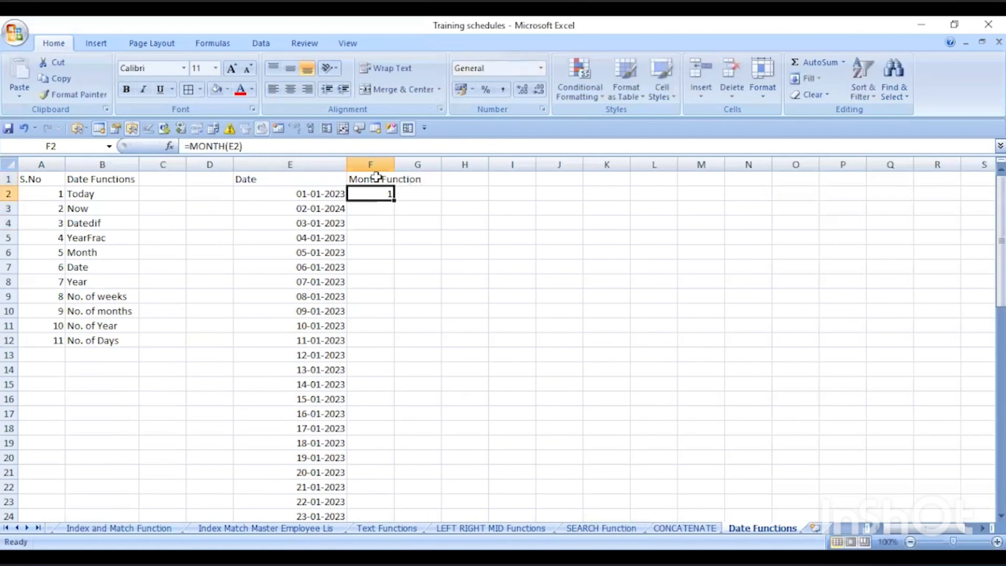
- Change the month of the date in E2 to February, giving 01-02-2023, to test the month formula
click(332, 195)
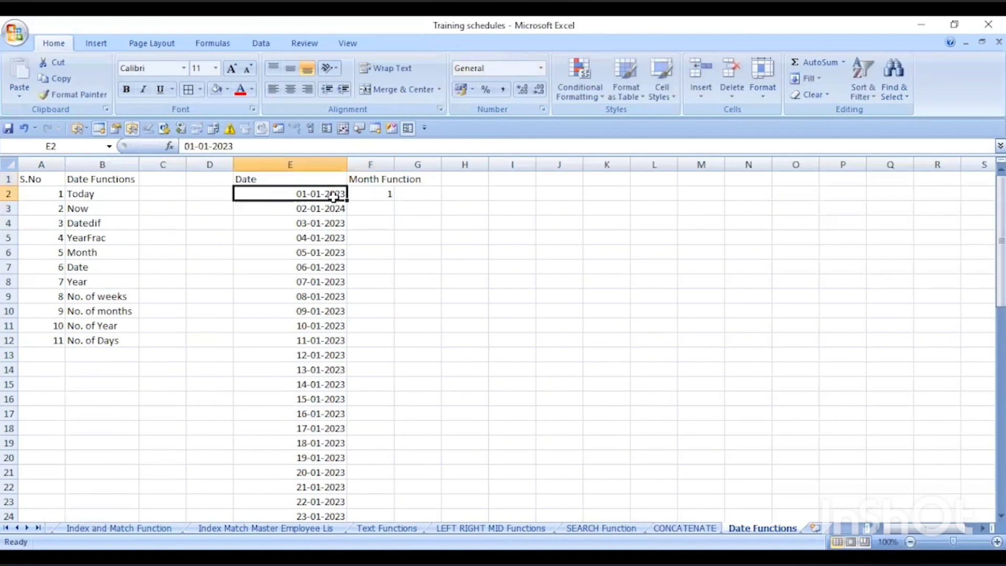
click(205, 146)
key(Delete)
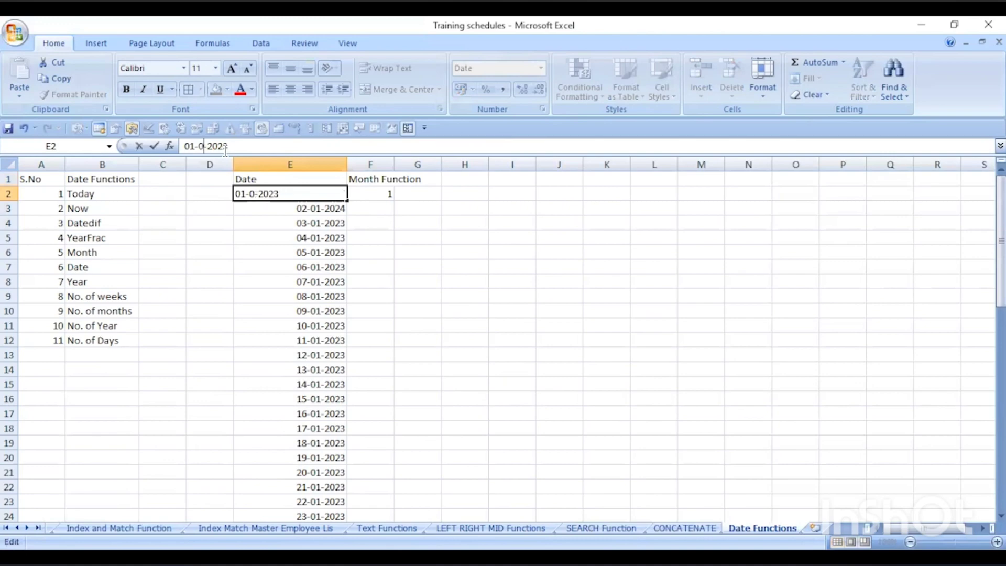
text(2)
key(Return)
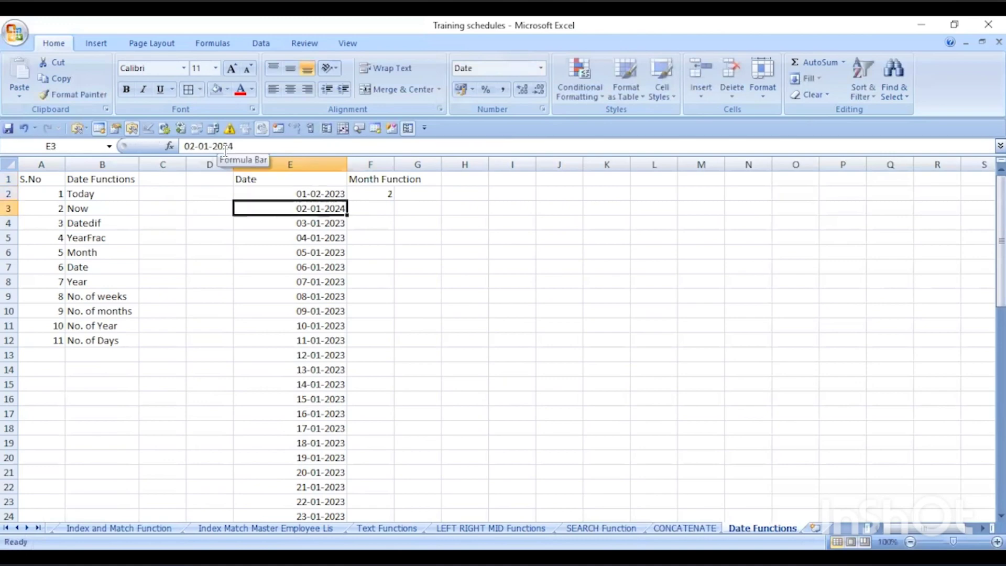
- Set the date in E2 to 01-03-2023 to test the month formula with March
key(Up)
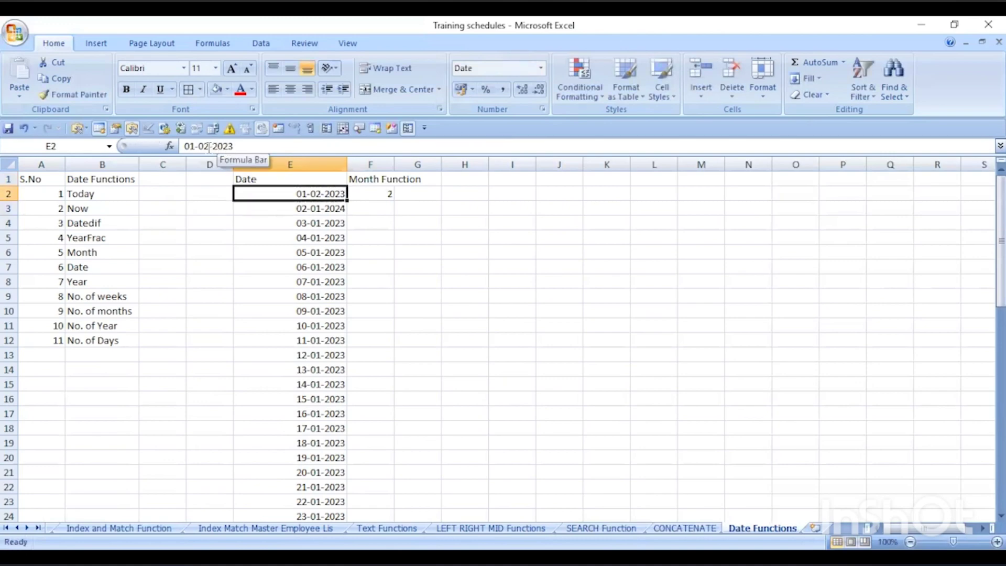
click(224, 146)
key(BackSpace)
text(3)
key(Return)
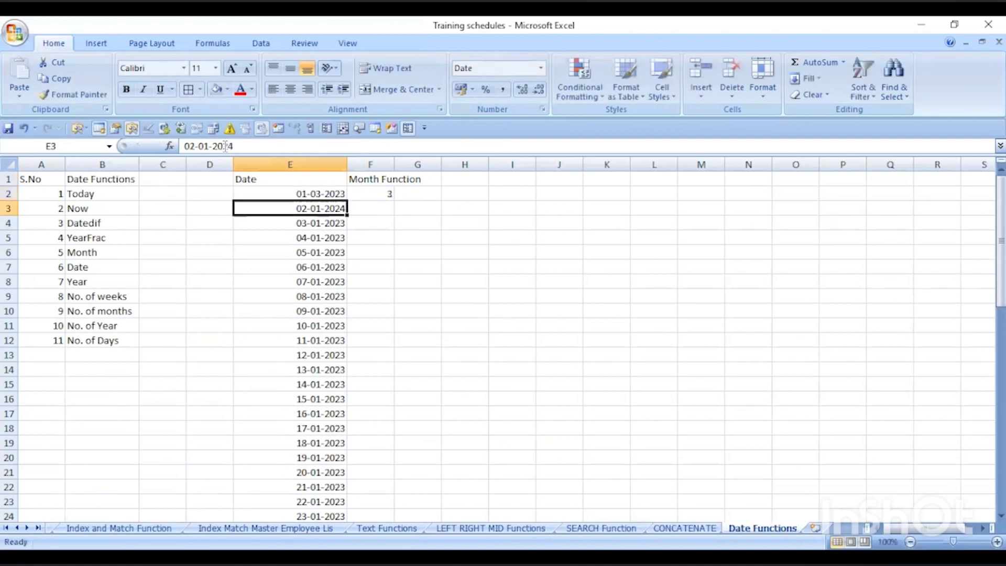
- Enter 01-14-2023 in E2 to test the month formula with an invalid month, and check the formula in F2
click(335, 193)
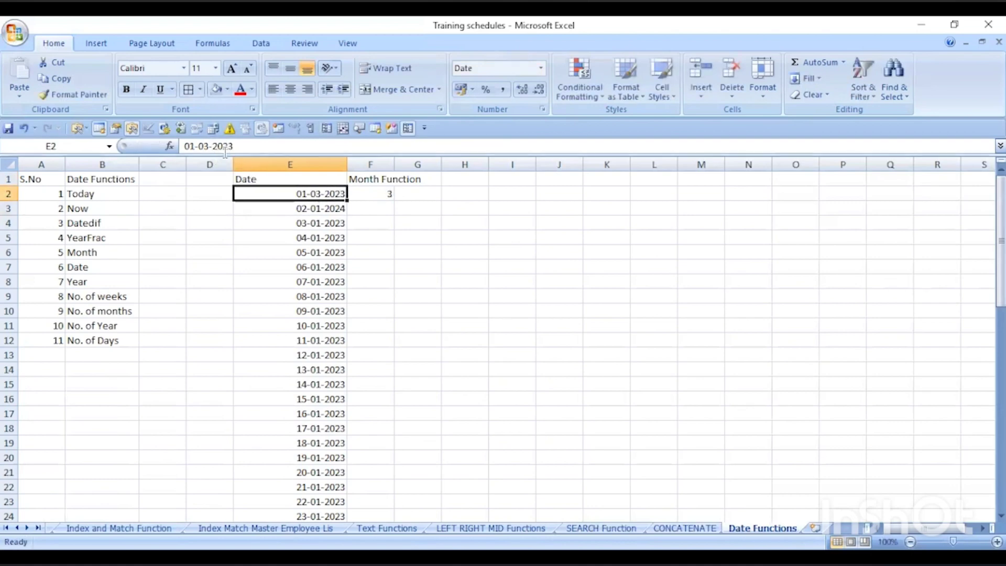
drag(208, 146, 202, 146)
text(1)
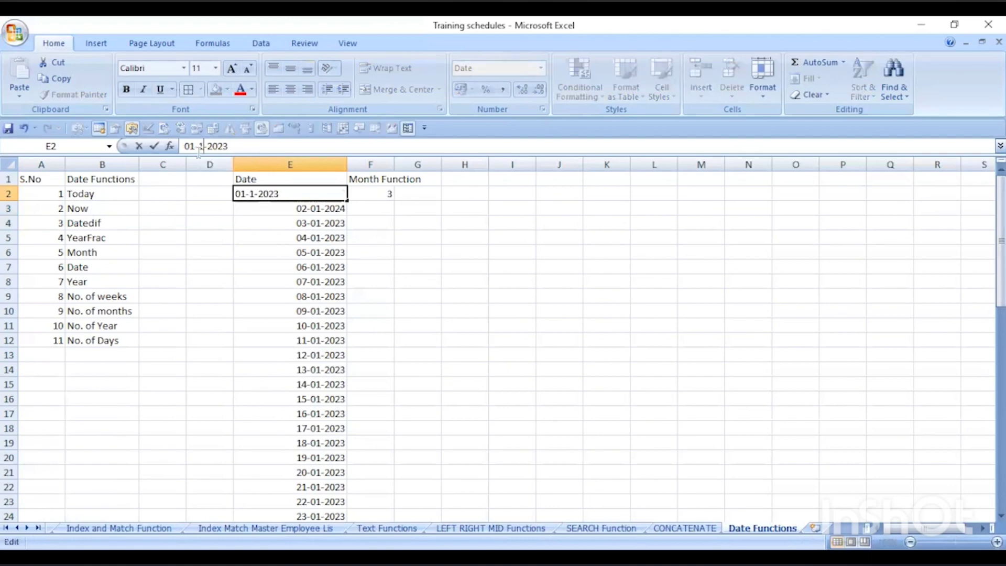
text(4)
key(Return)
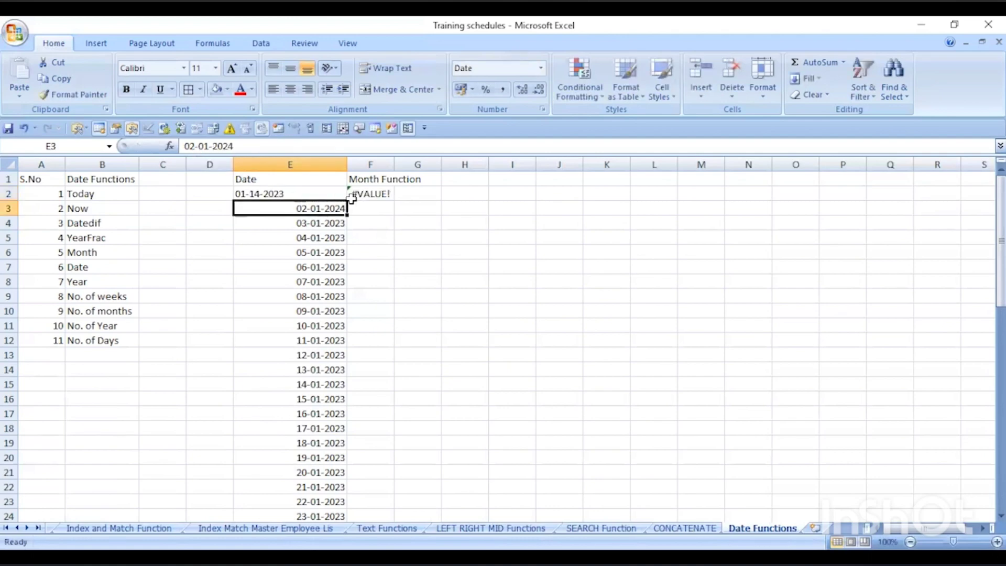
click(374, 194)
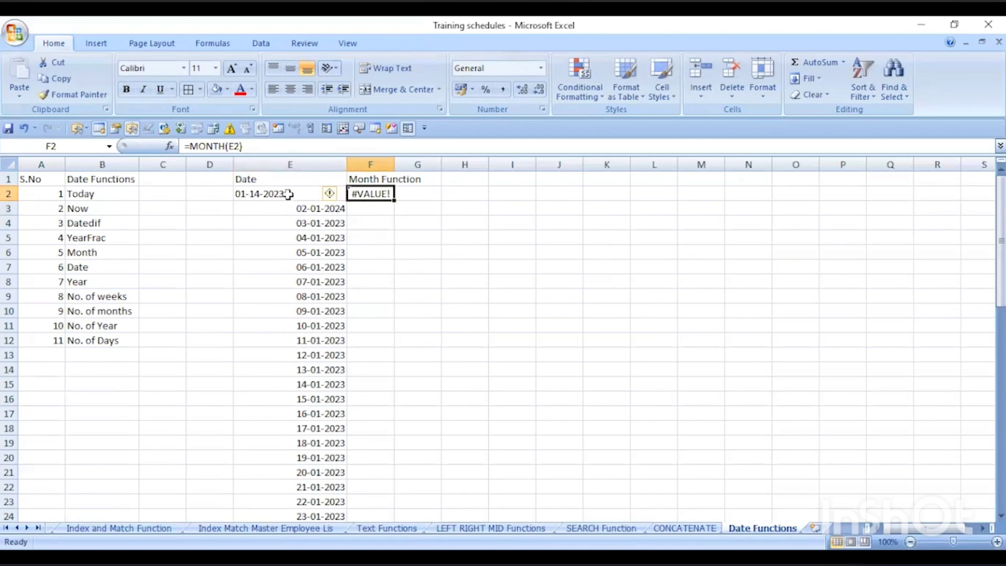
- Set the date in E2 to 01-12-2023 to test the month formula in F2 with December
click(268, 194)
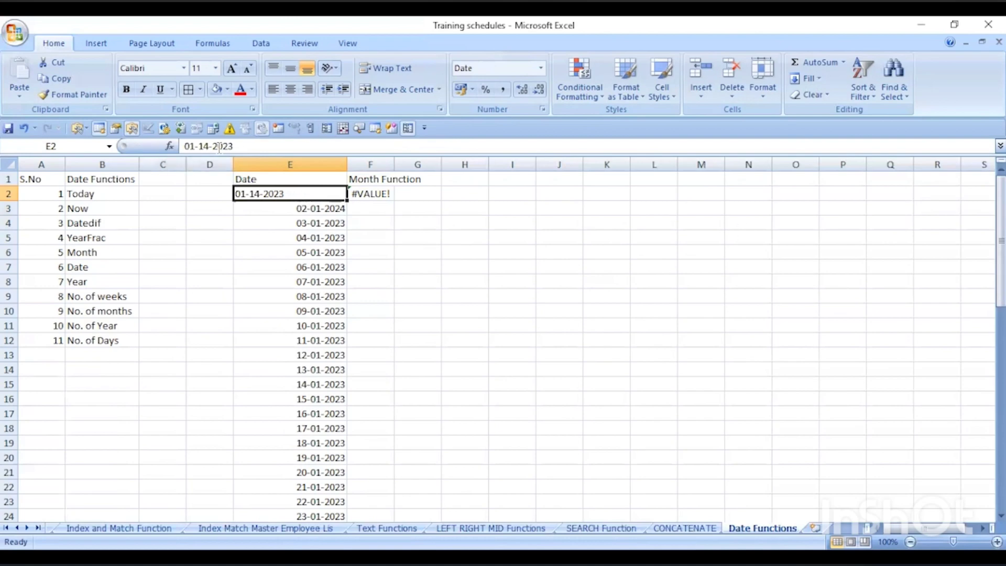
drag(209, 146, 204, 146)
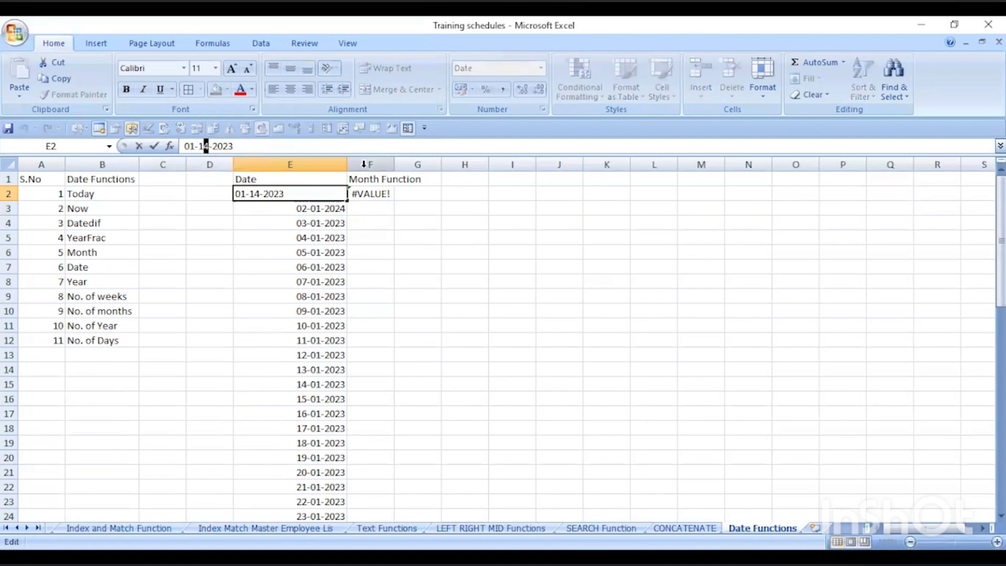
text(2)
key(Return)
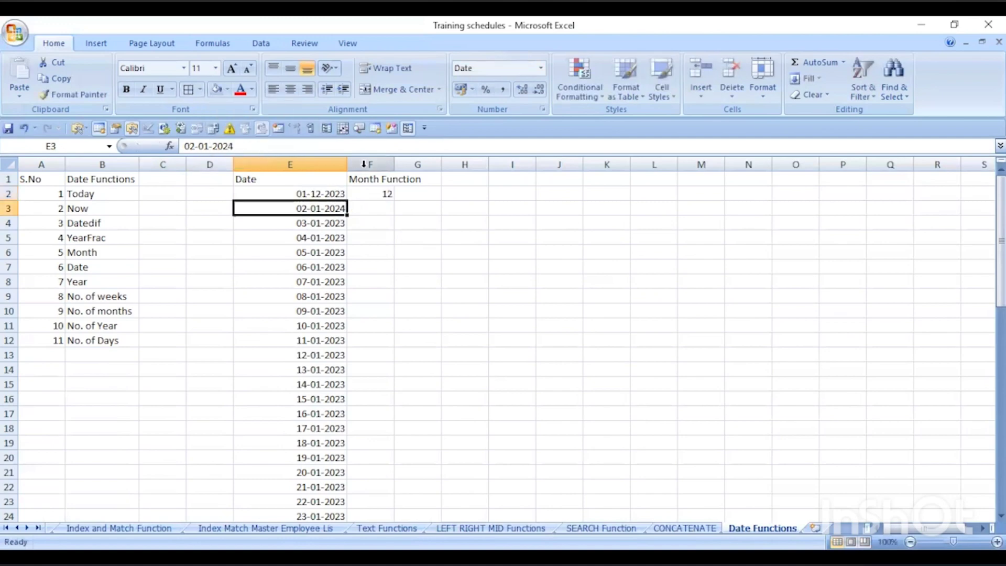
click(377, 195)
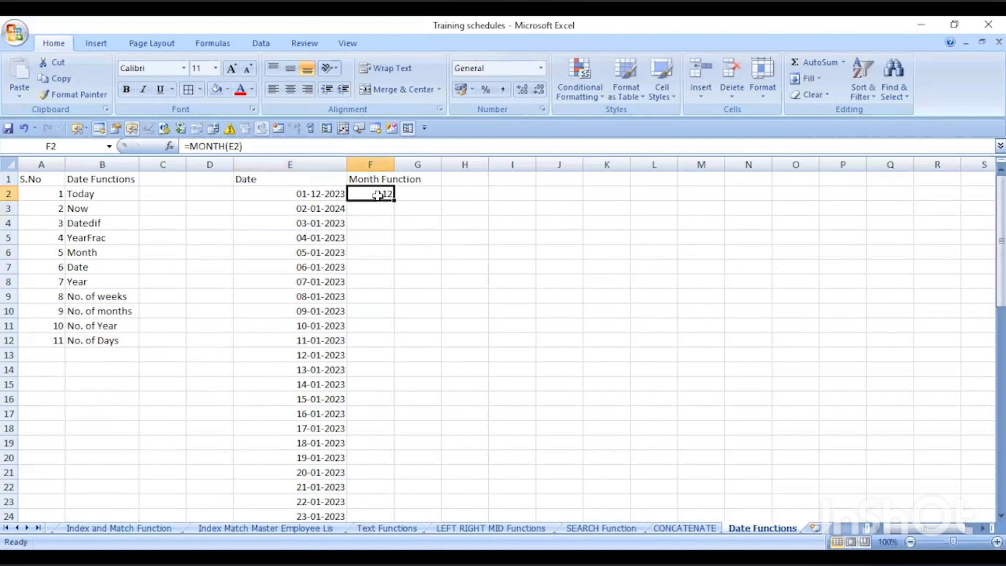
- Widen column F to fit its heading and enter the heading "Date" in cell G1
drag(395, 164, 425, 164)
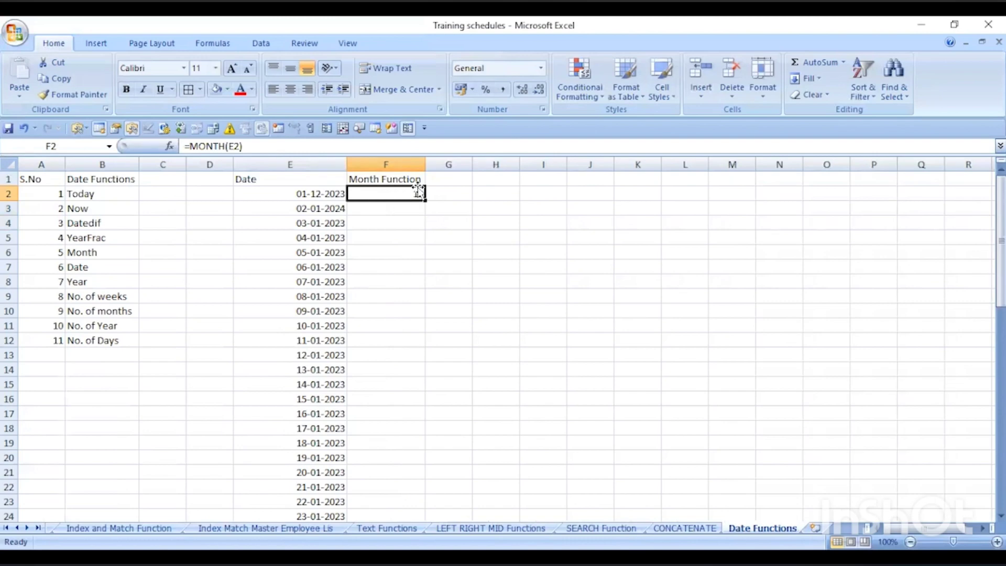
click(442, 182)
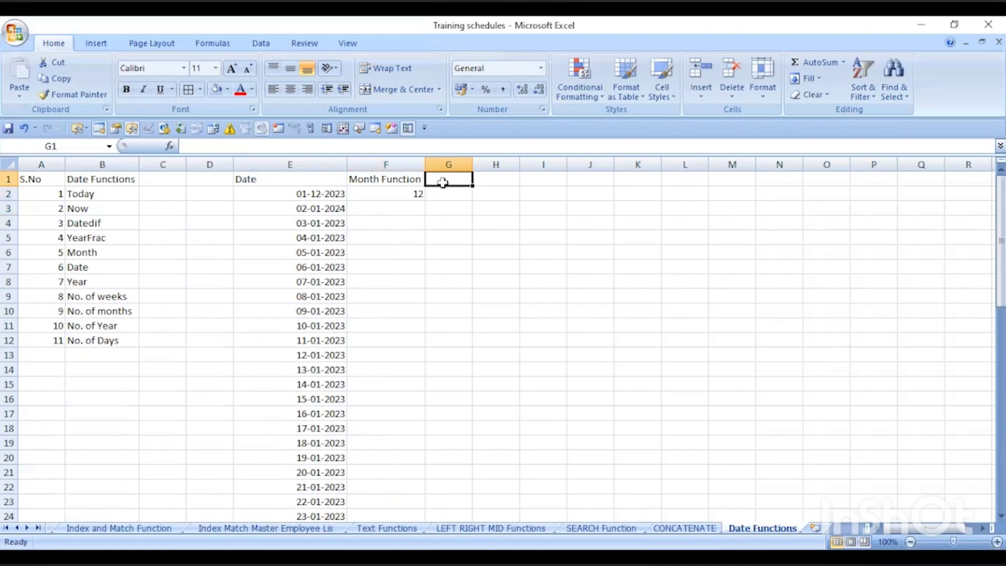
text(Date)
key(Return)
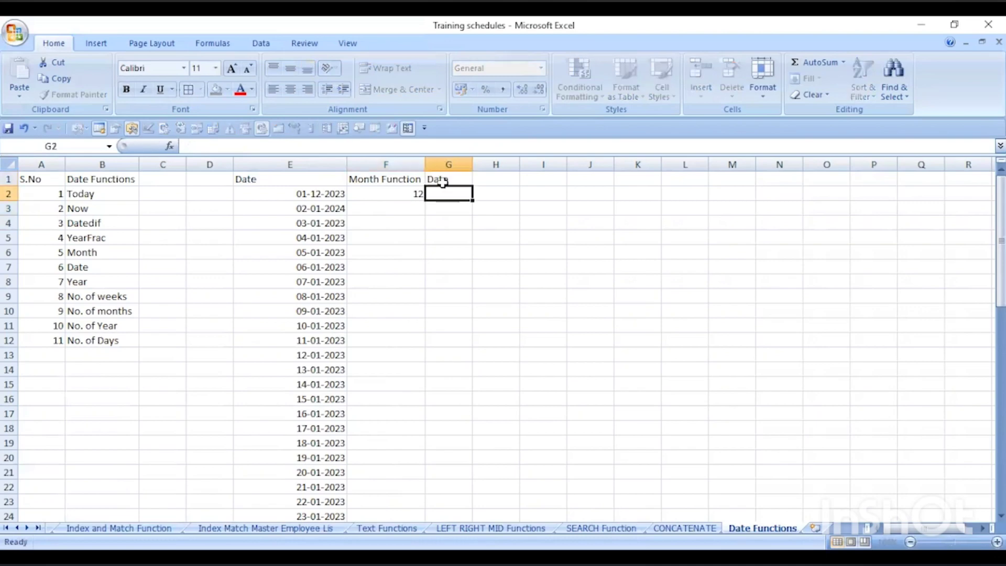
- Try a DATE formula in G2 with E2 as its only argument, then abandon the entry
text(=)
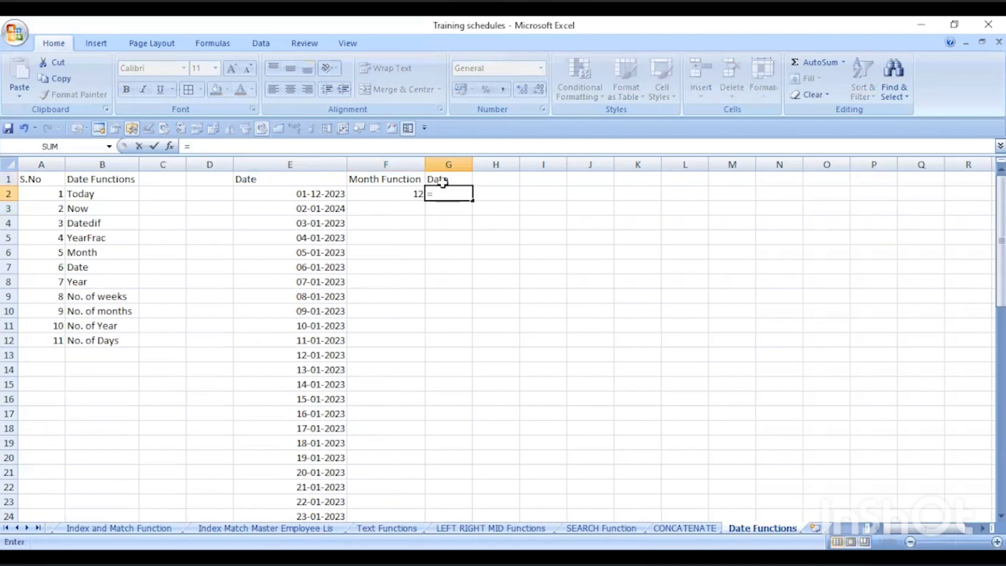
text(da)
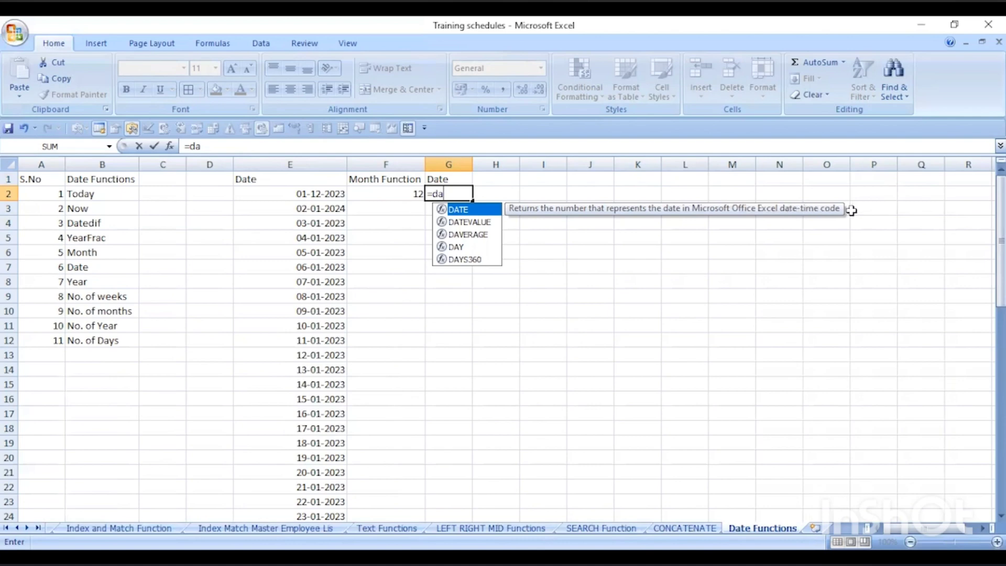
key(Tab)
click(326, 196)
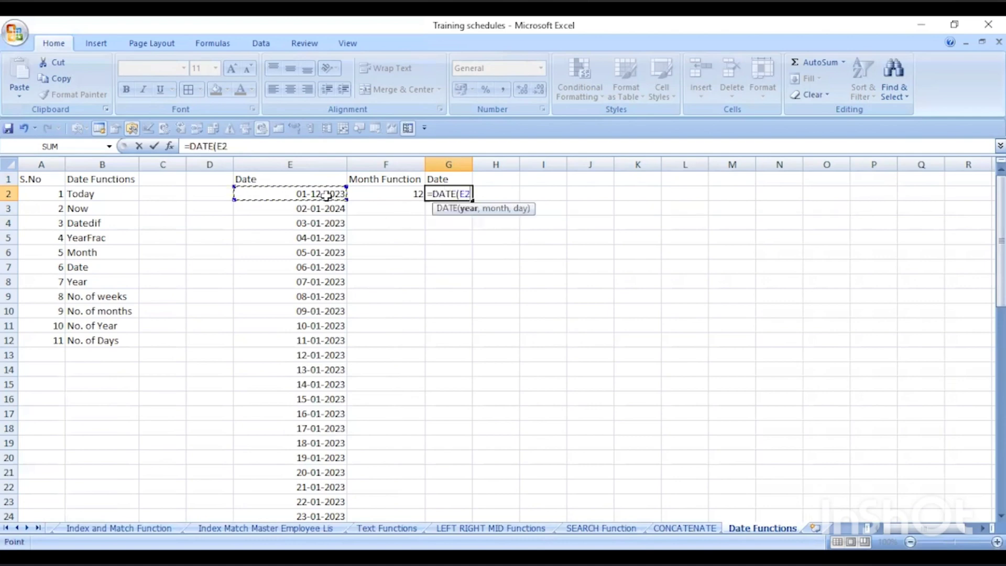
key(Return)
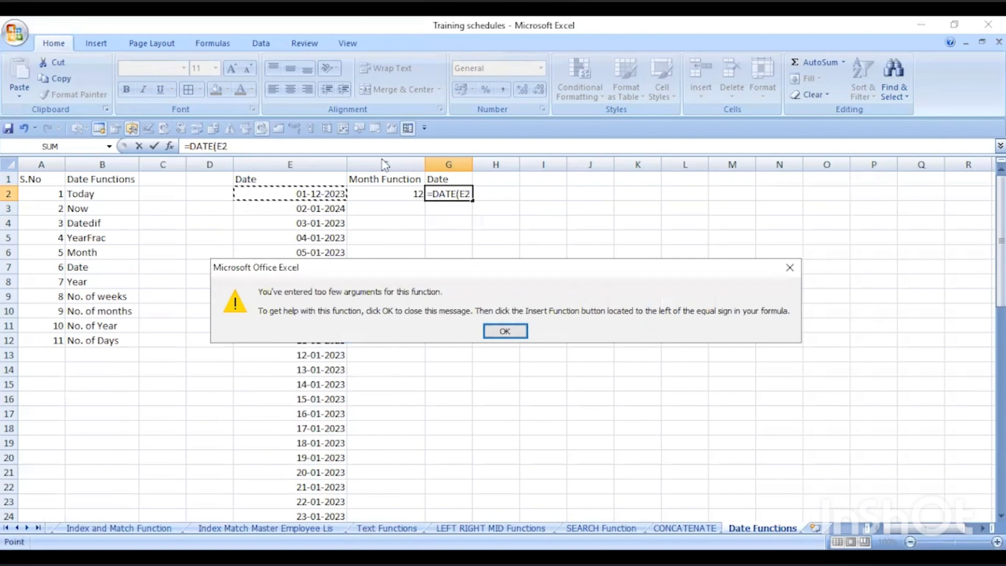
key(Return)
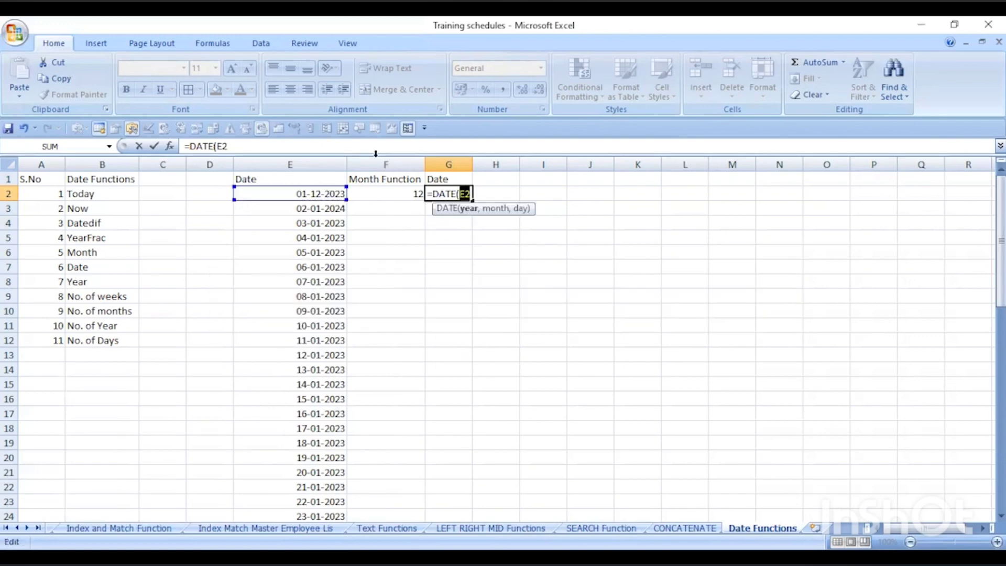
key(BackSpace)
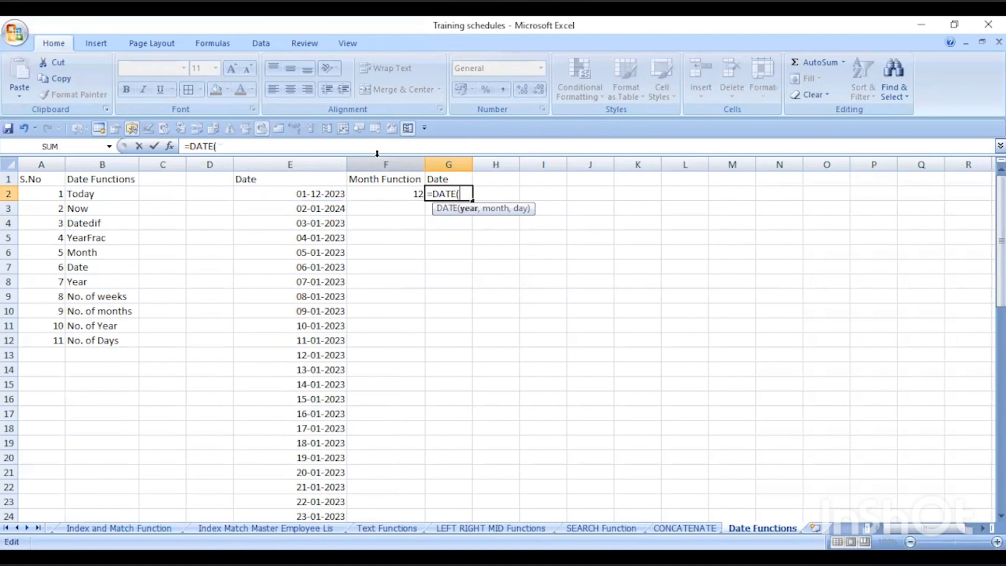
key(Escape)
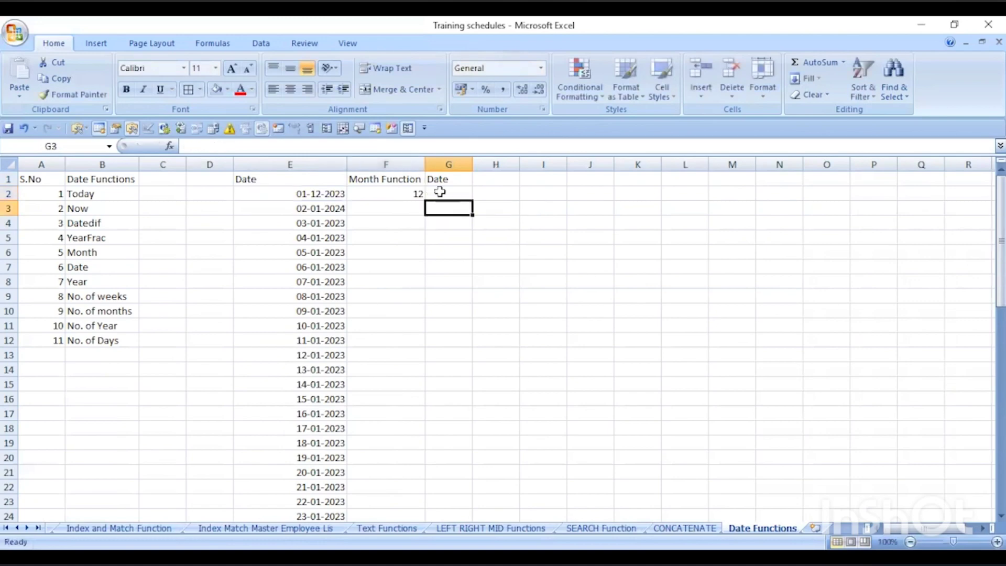
- Replace the heading in cell G1 with "Year"
click(452, 181)
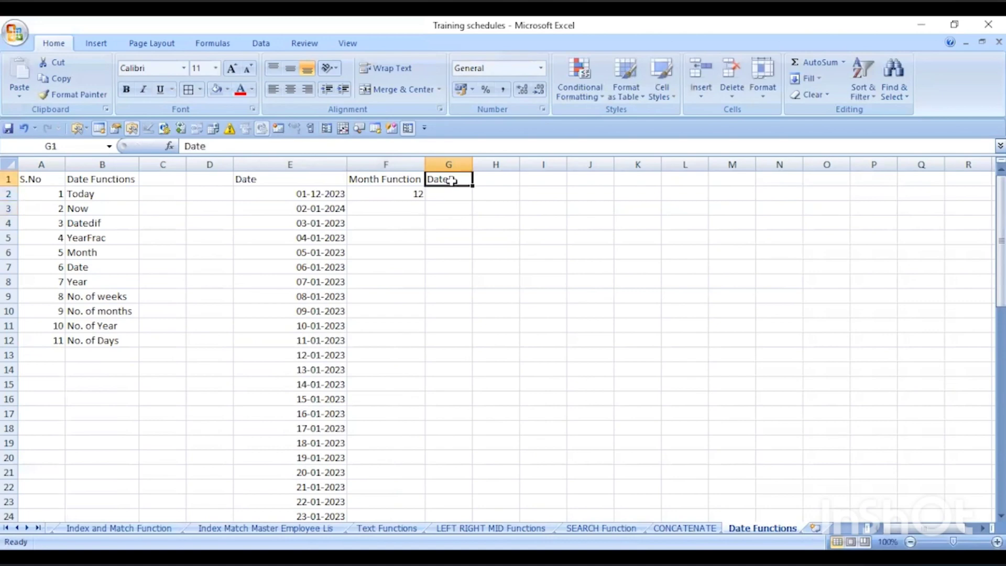
text(Year)
key(Return)
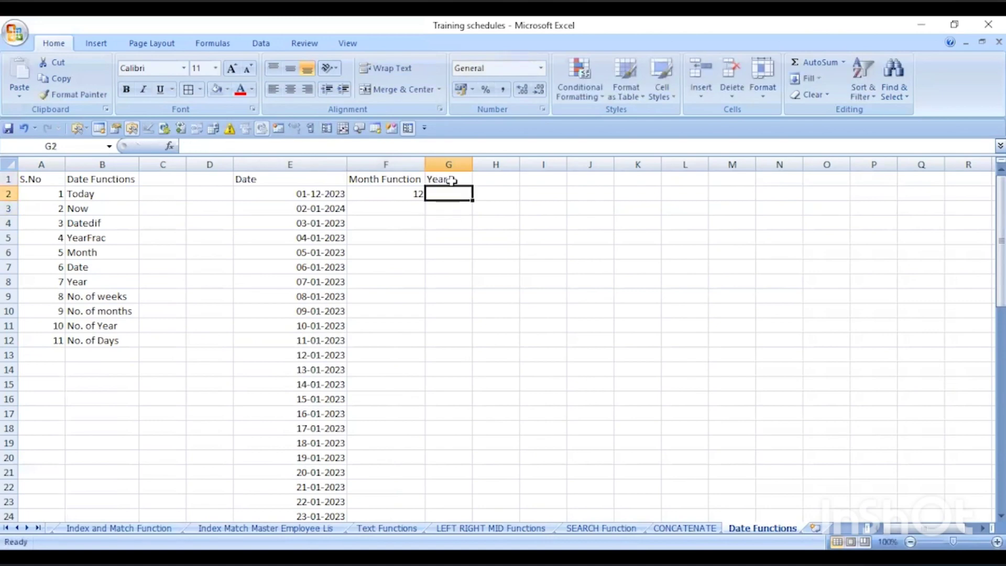
- Enter the formula =YEAR(E2) in G2 to extract the year from the first date
text(=)
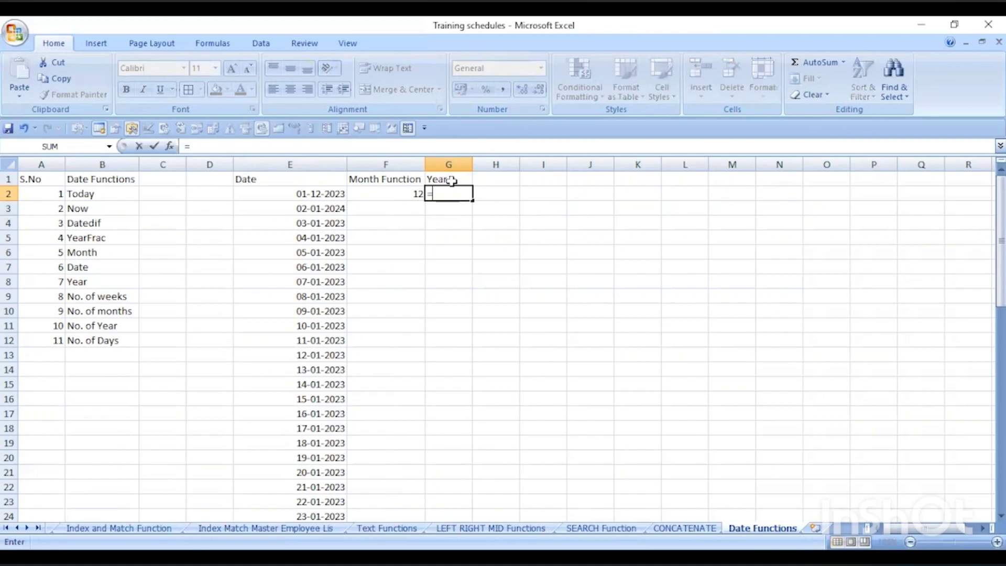
text(year)
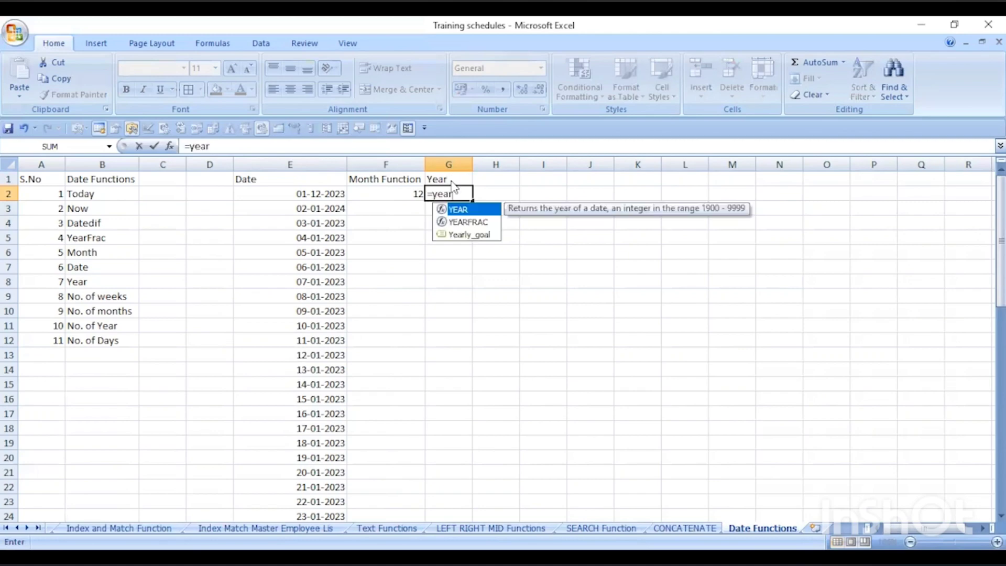
text(()
key(Return)
click(504, 327)
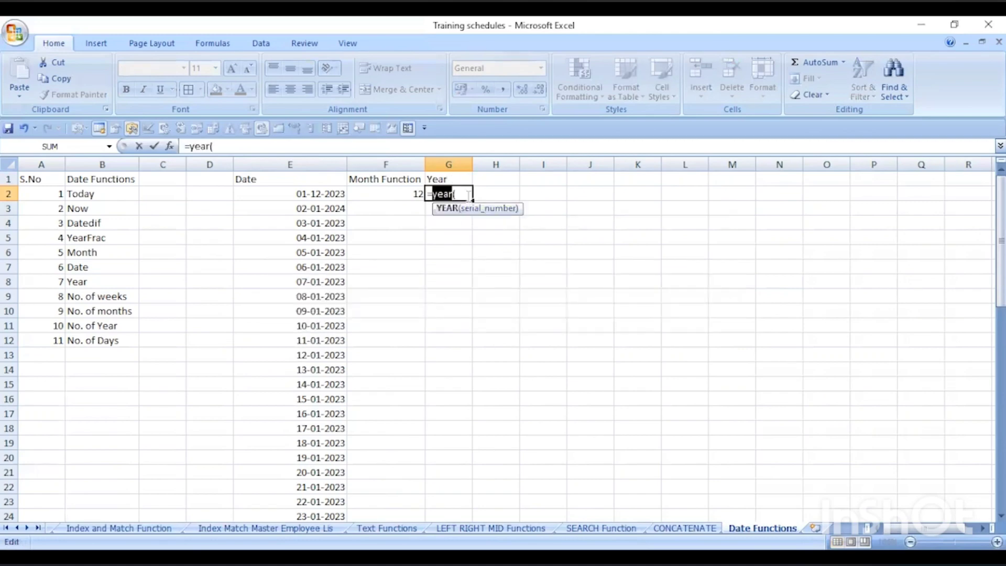
key(Return)
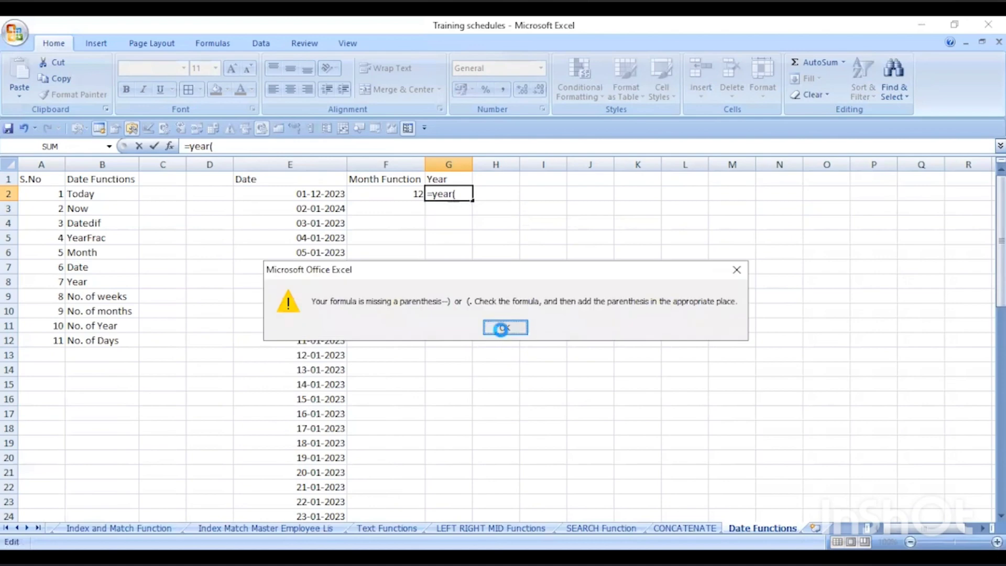
key(Return)
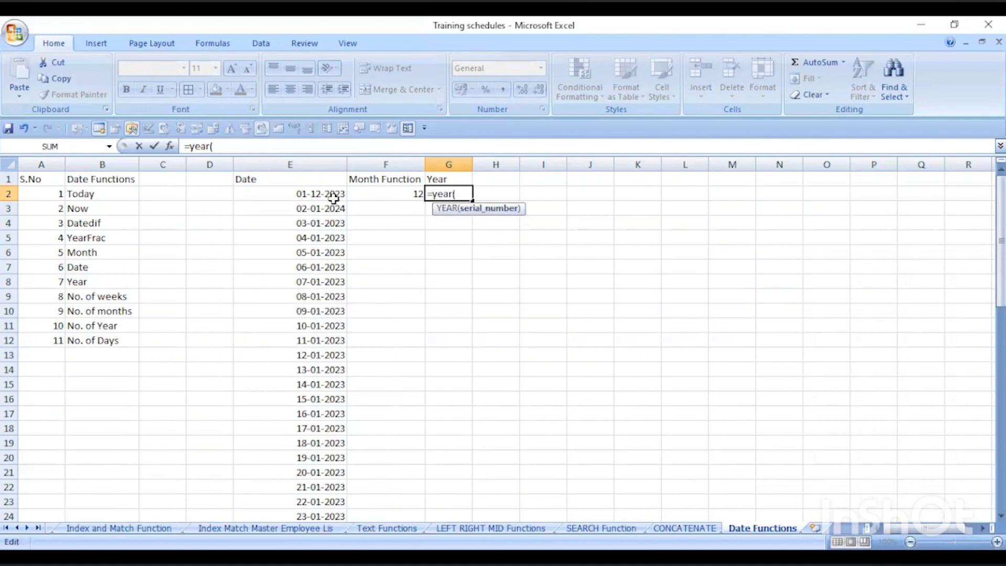
click(331, 196)
key(Return)
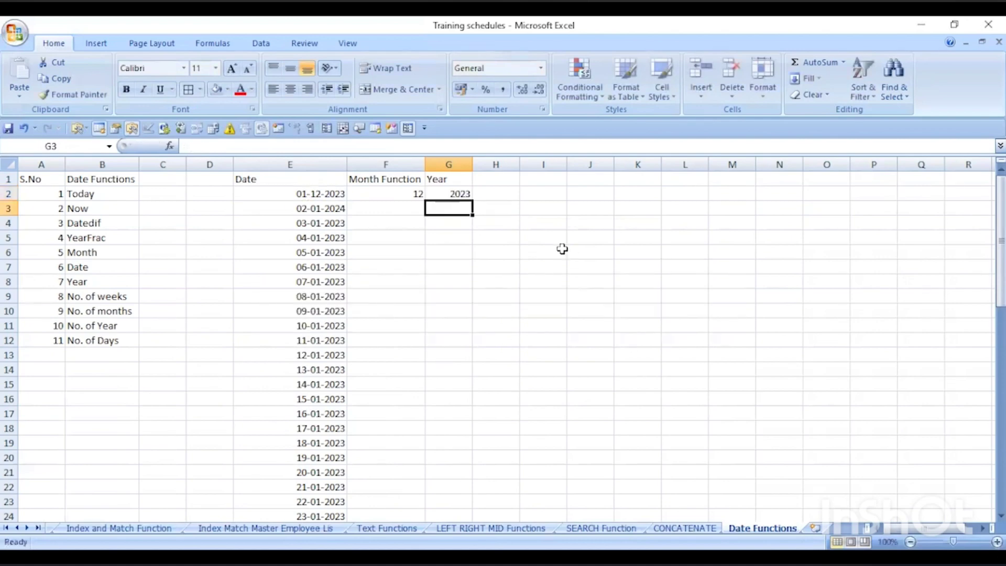
click(460, 195)
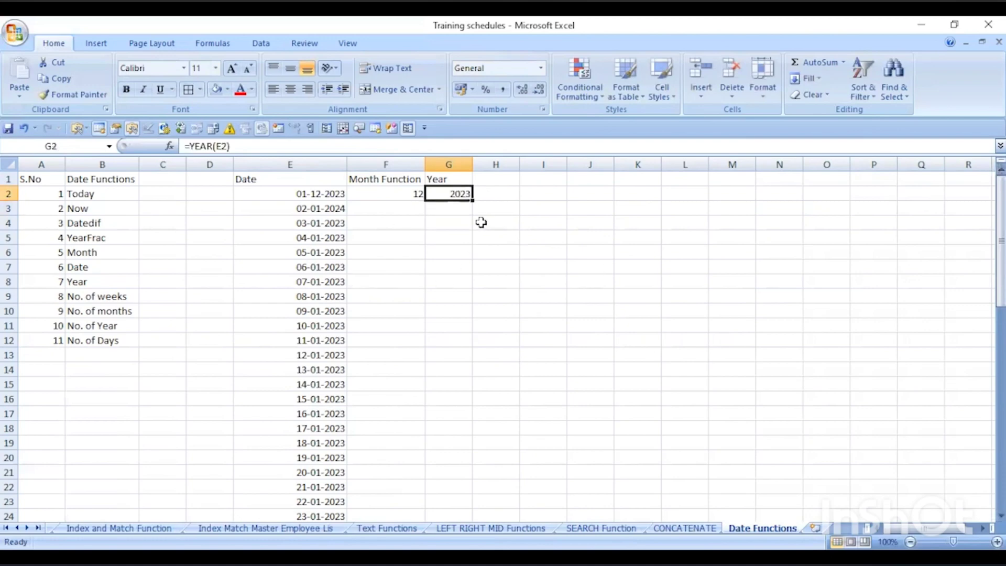
- Change the date in E2 to 01-12-2024 to test the year formula, then undo the change
click(328, 190)
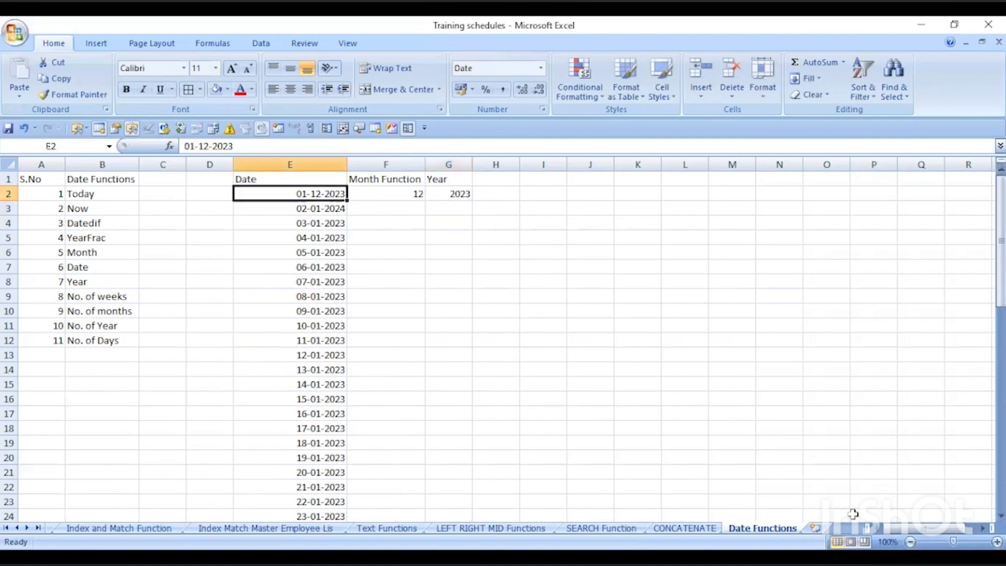
click(239, 145)
drag(238, 146, 224, 146)
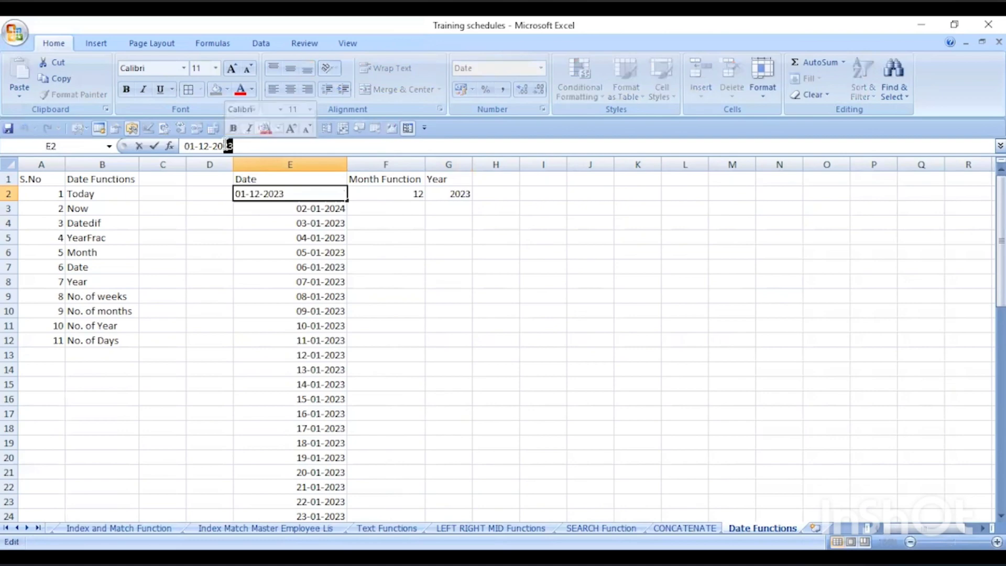
text(24)
key(Return)
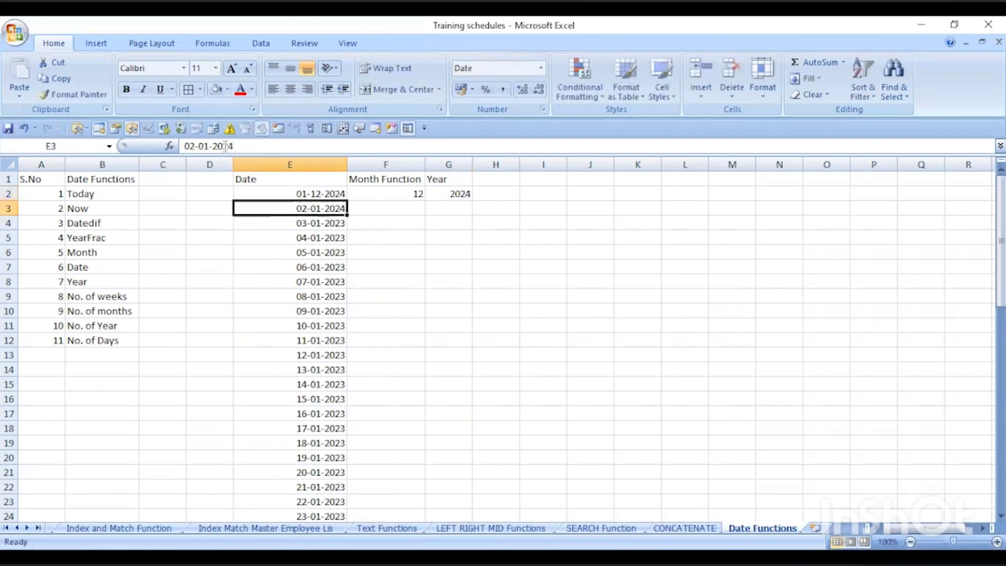
key(ctrl+z)
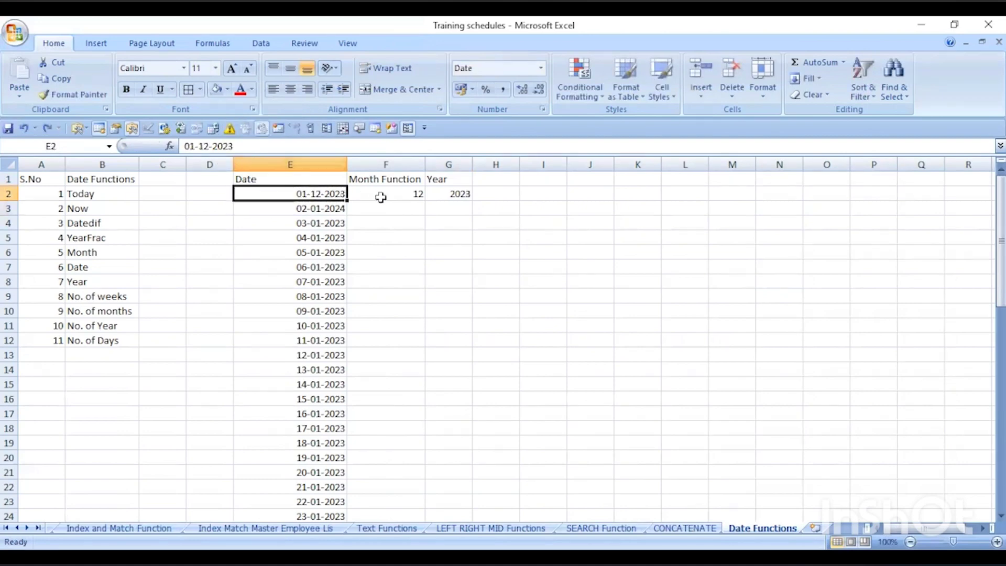
click(445, 193)
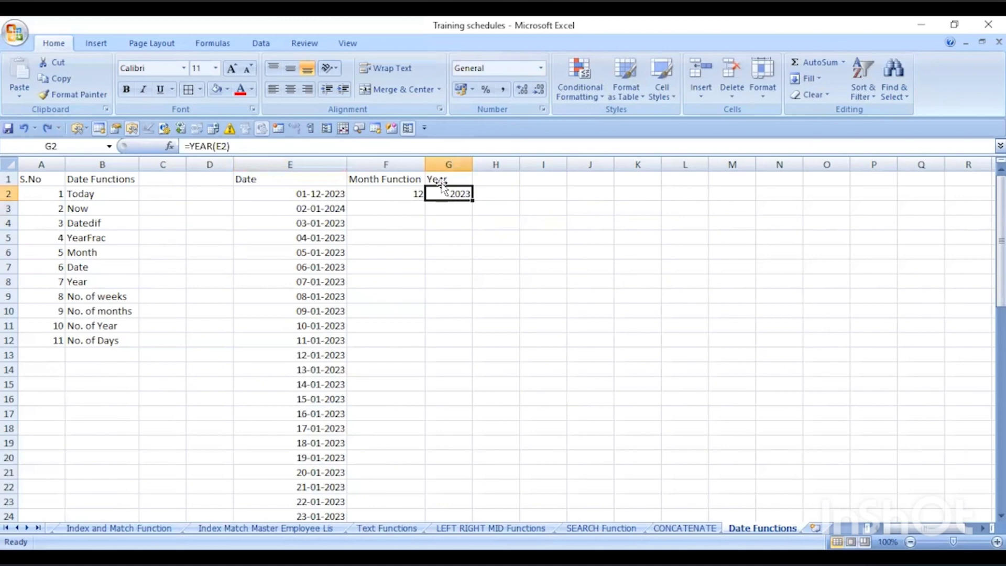
click(499, 180)
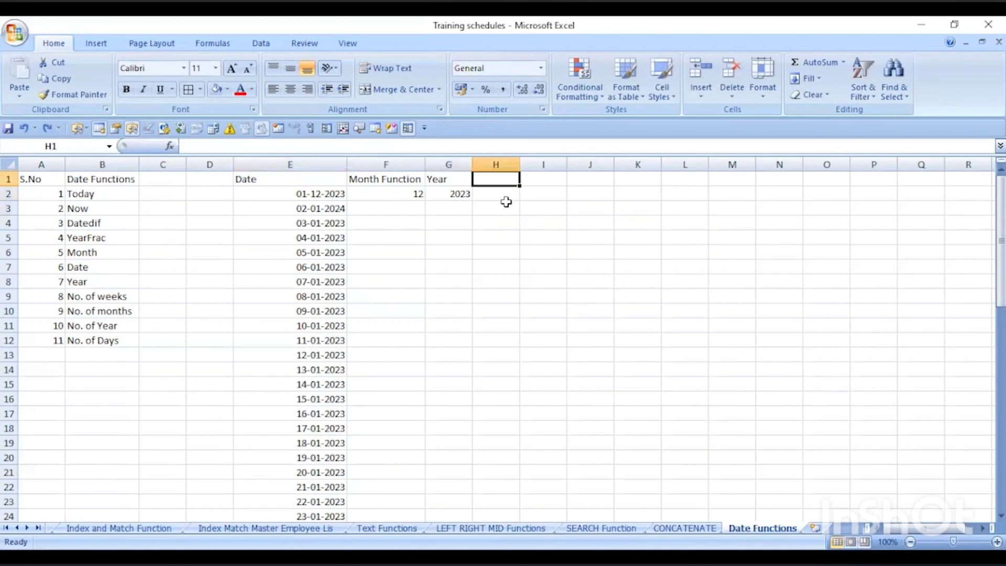
click(435, 179)
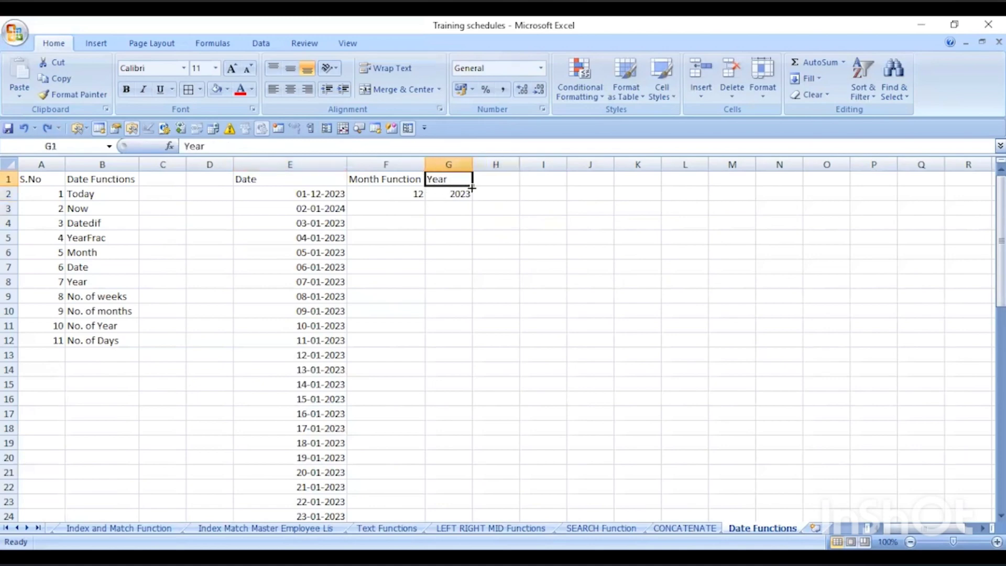
click(487, 182)
click(487, 207)
click(483, 177)
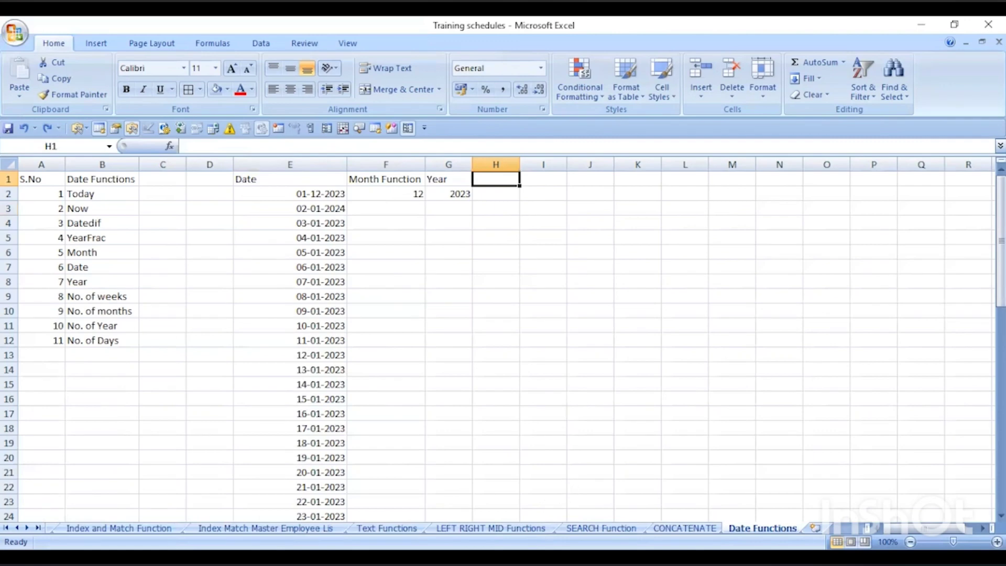
- Review the Supplier ID LEFT formula on the LEFT RIGHT MID Functions sheet, and return to the Date Functions sheet
click(491, 527)
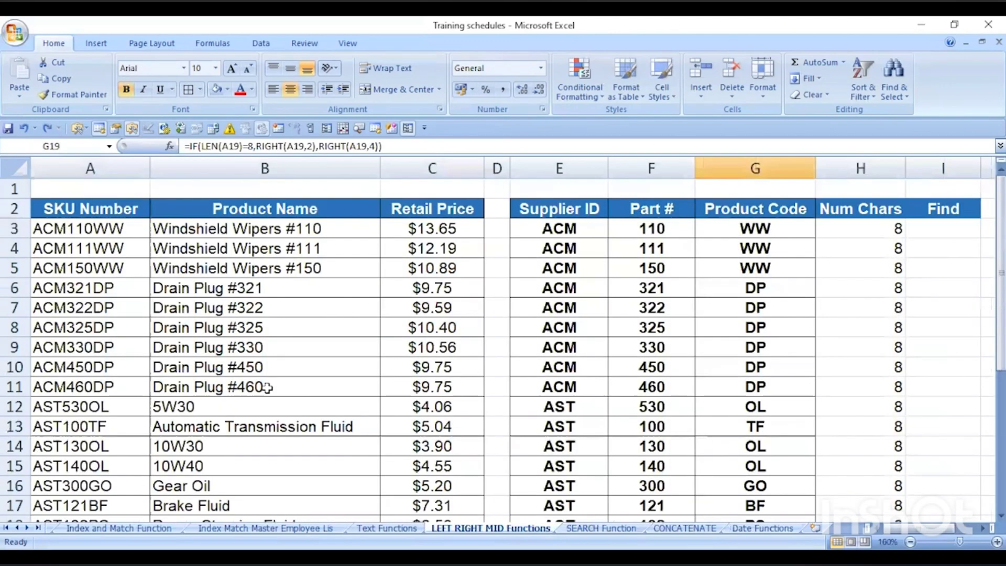
click(410, 229)
click(551, 233)
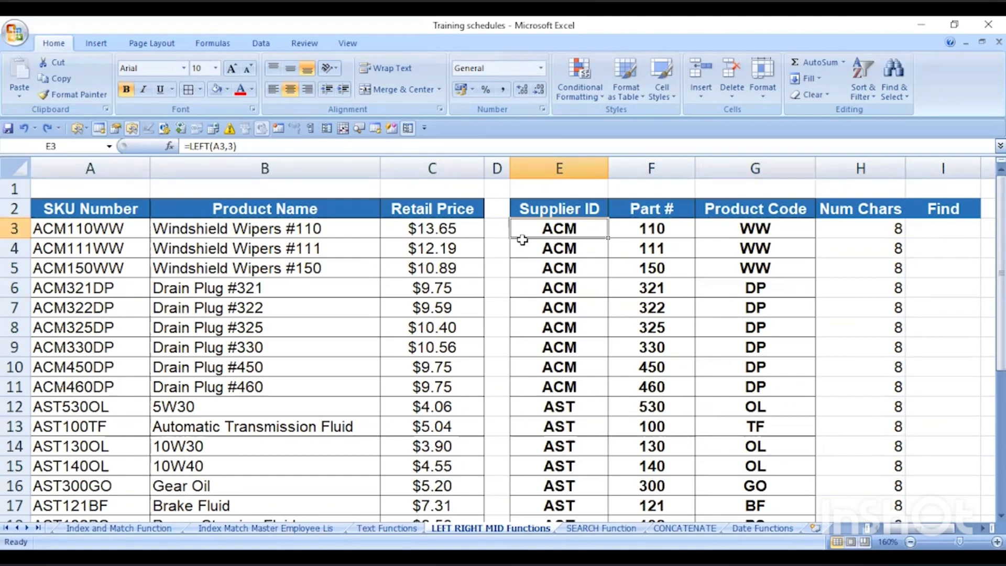
click(762, 528)
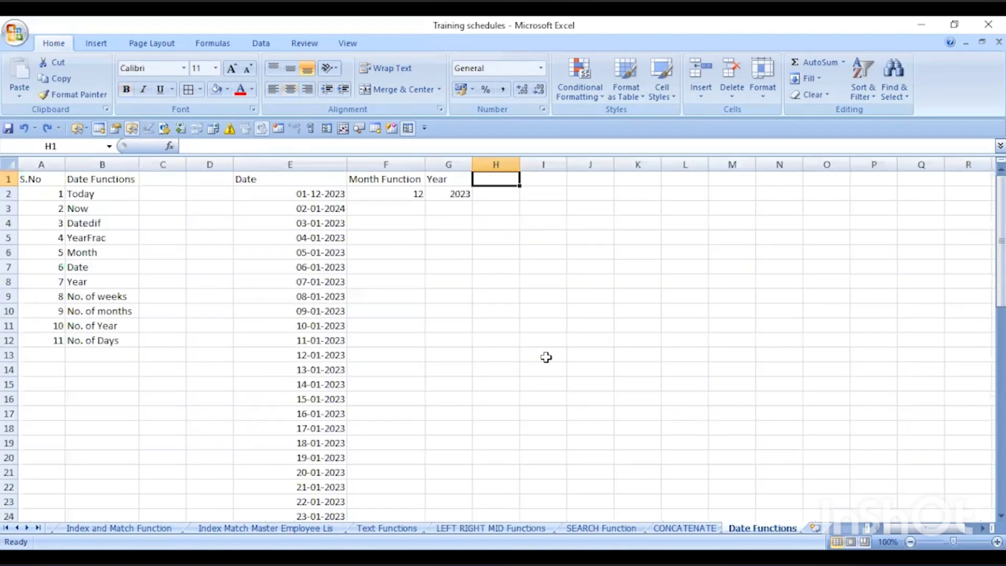
- Try extracting the first two characters of the date in E2 with the formula =LEFT(E2,2) in H2
click(308, 194)
click(502, 191)
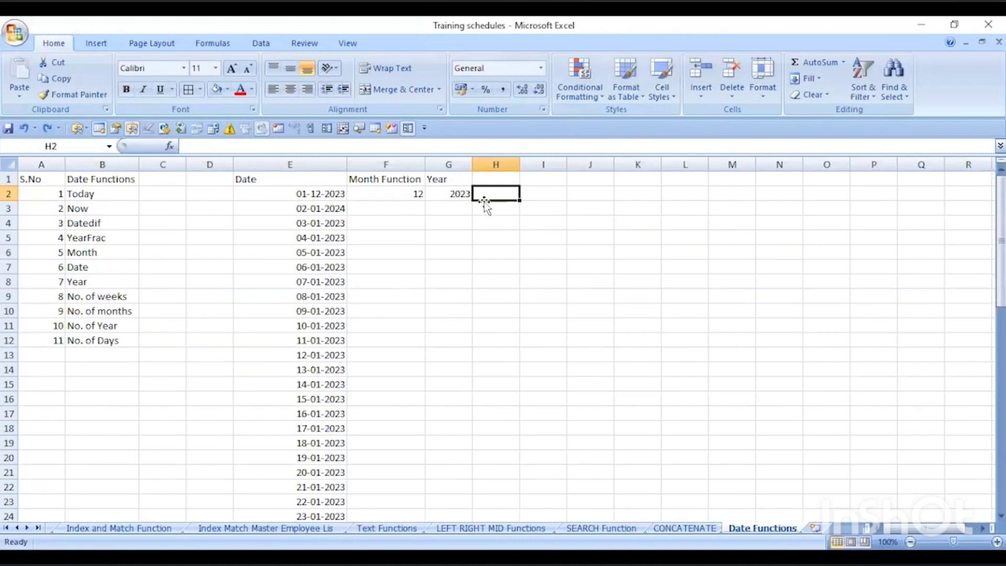
text(=)
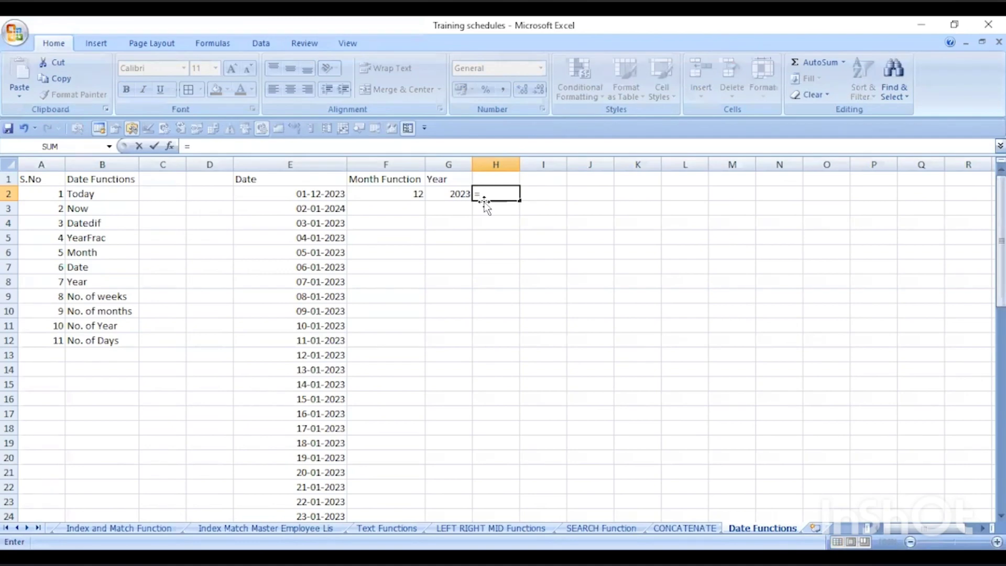
text(LEFT()
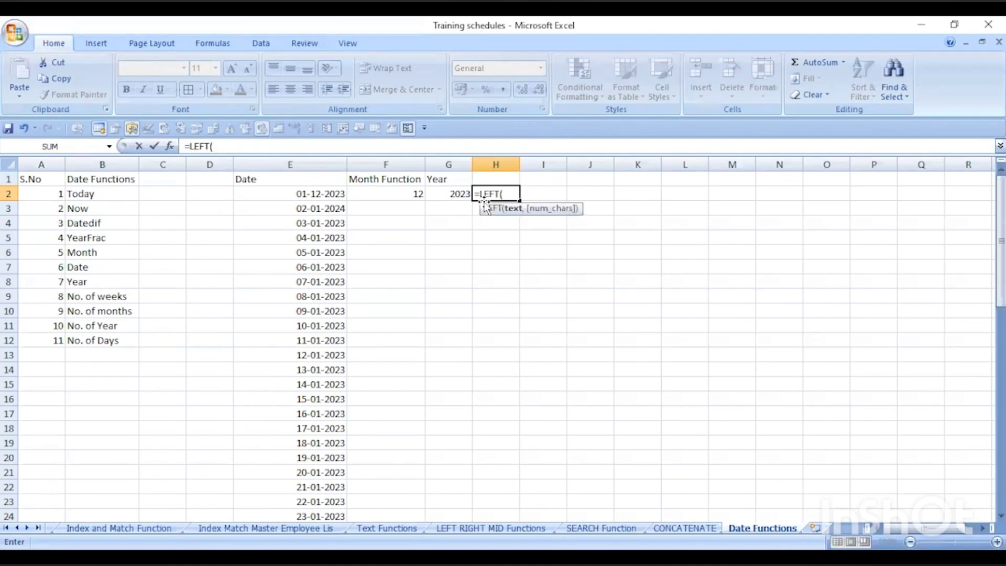
click(333, 194)
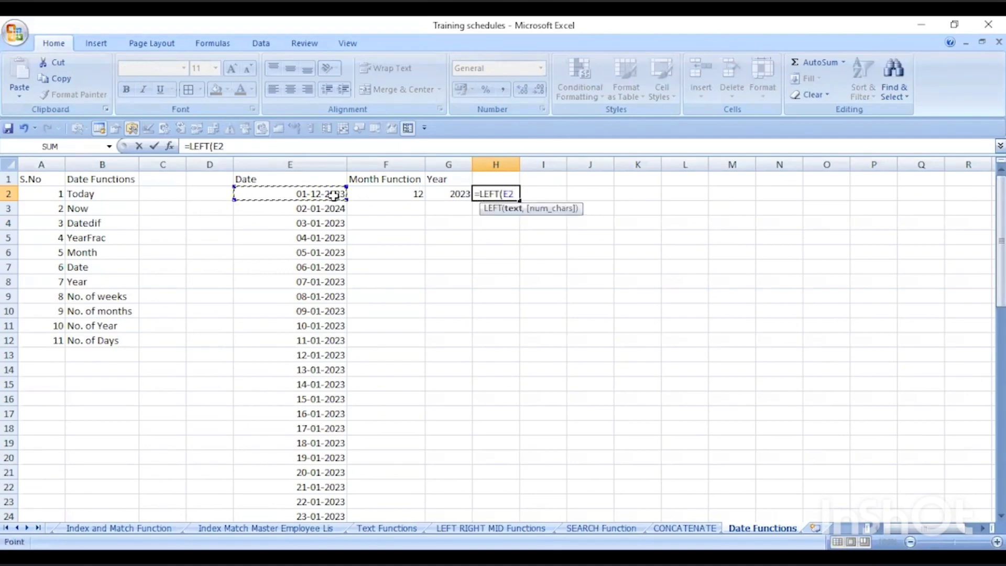
text(,)
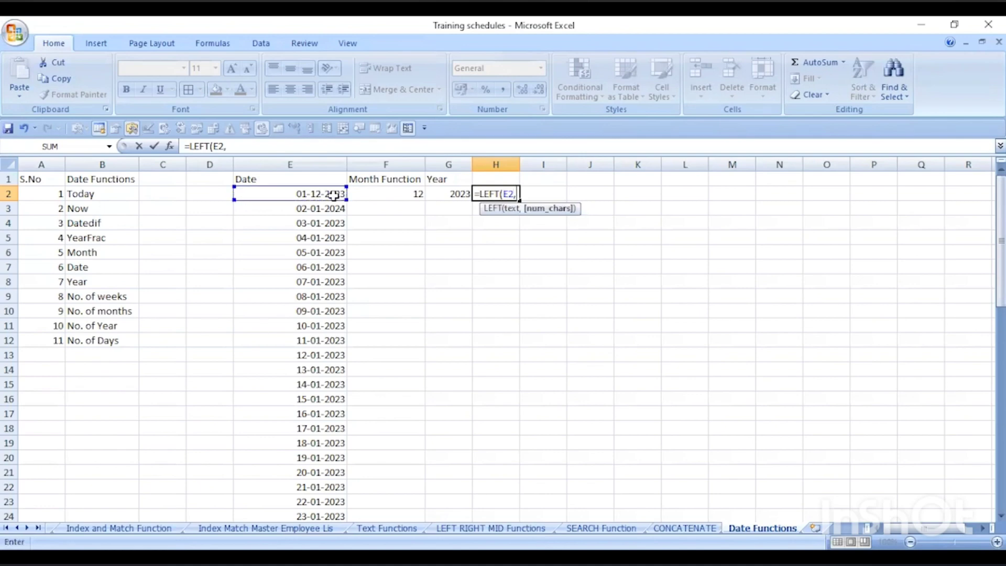
text(2)
key(Return)
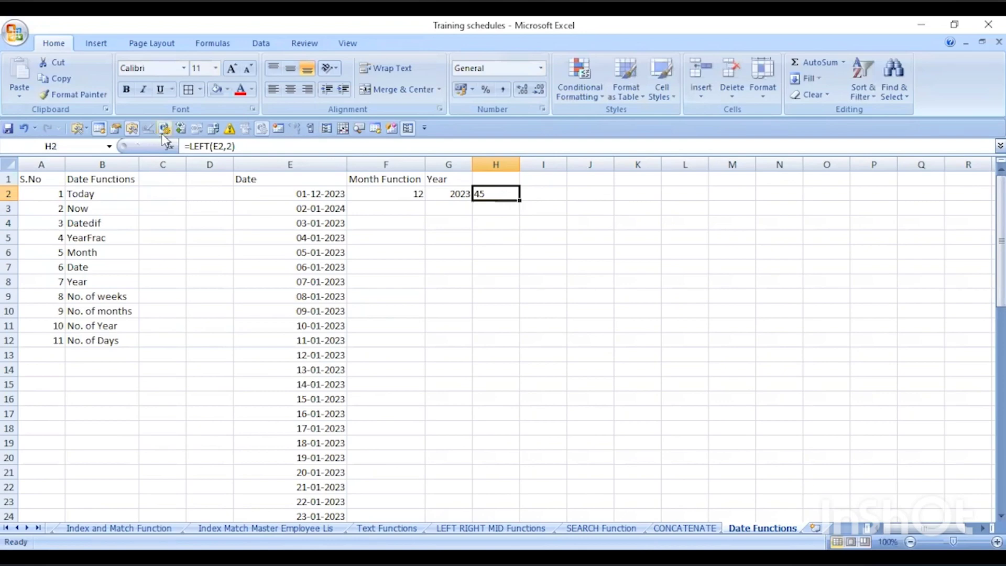
- Try the formula =RIGHT(E2,2) in H2 in place of the LEFT version, then clear the cell
click(232, 146)
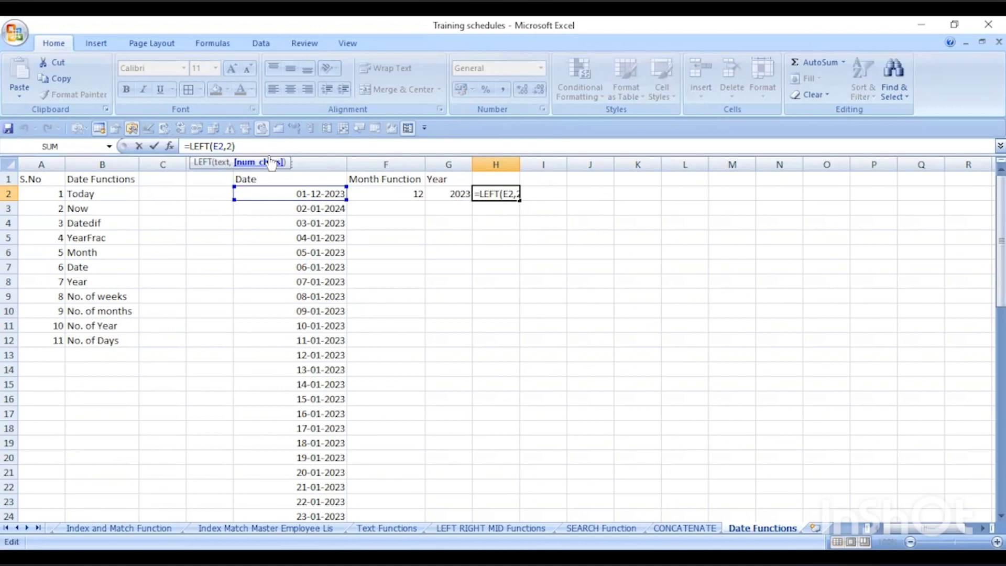
key(Return)
click(481, 193)
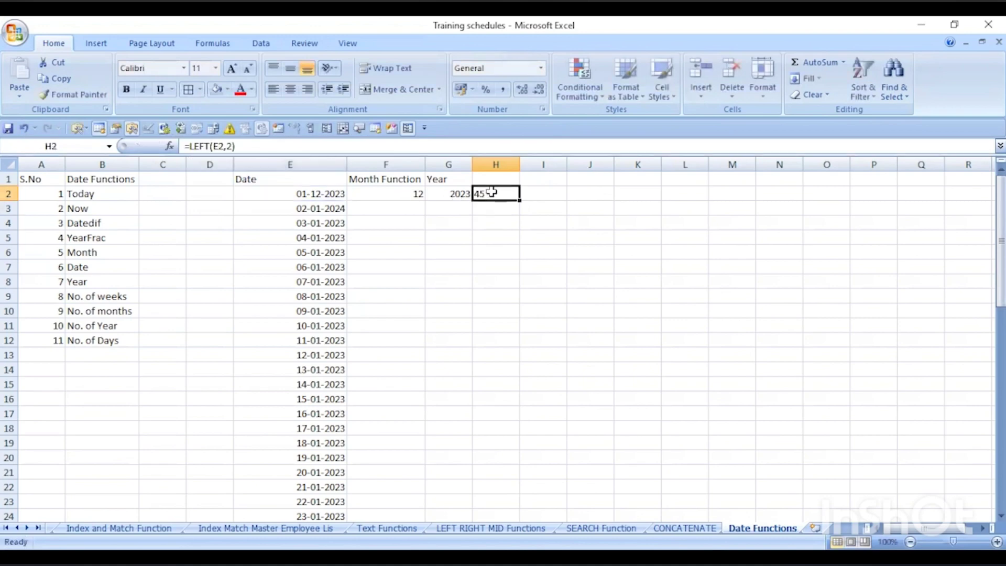
click(207, 145)
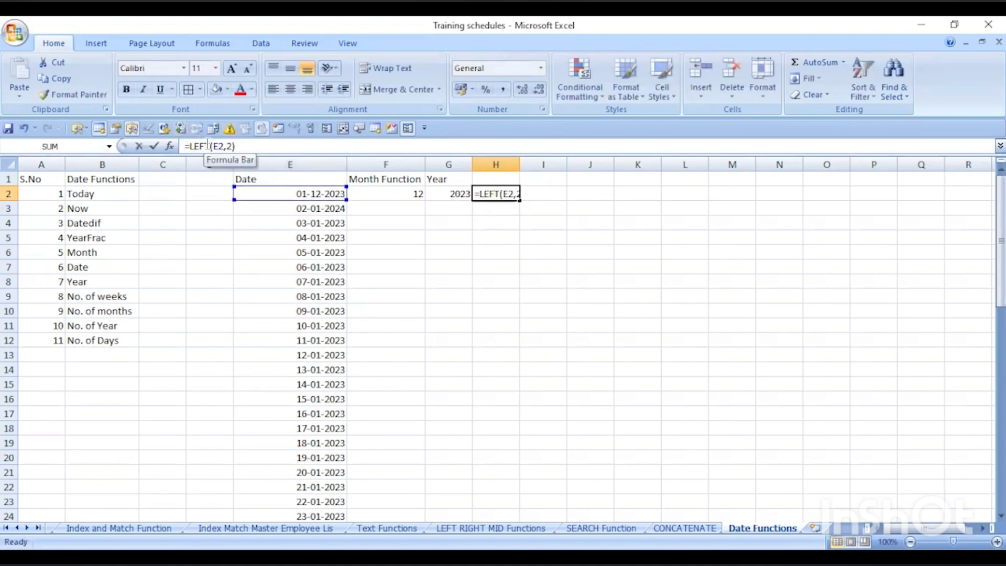
drag(208, 146, 190, 146)
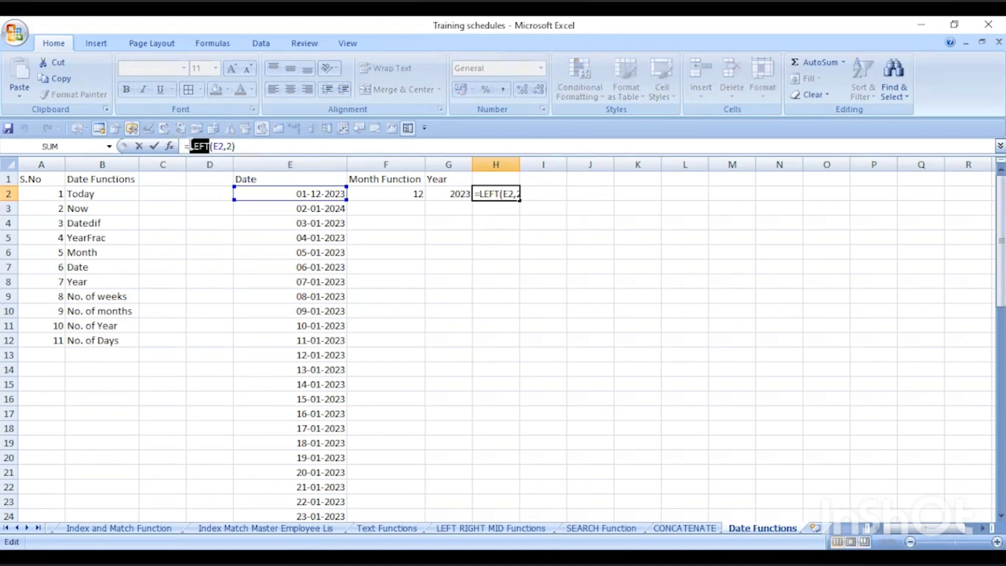
text(RIGHT)
key(Return)
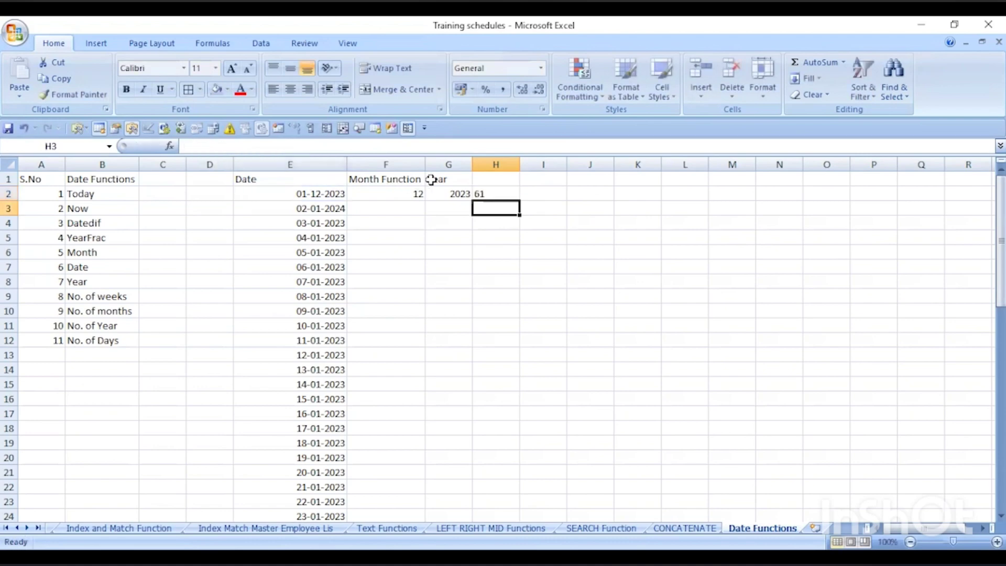
click(482, 194)
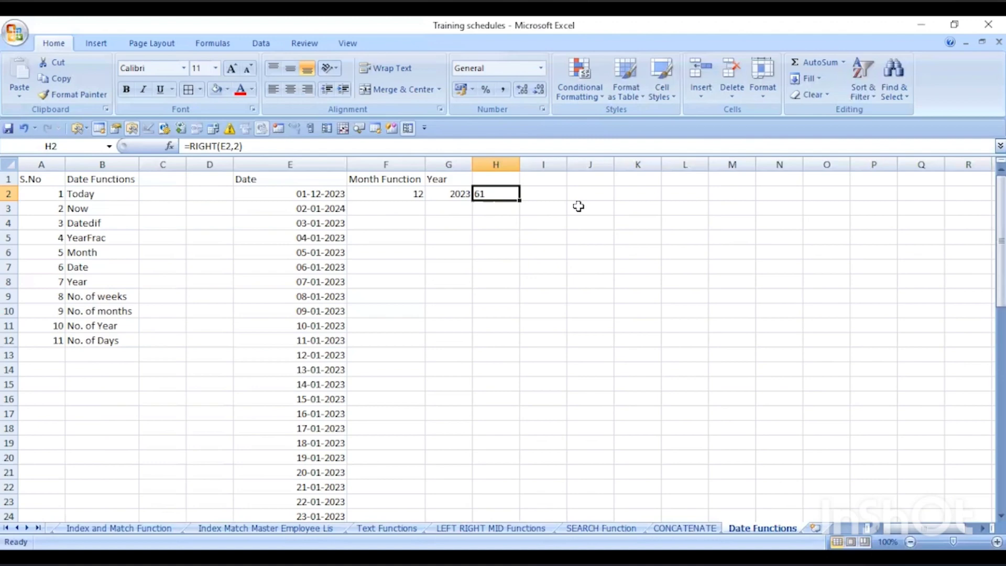
key(Delete)
click(376, 222)
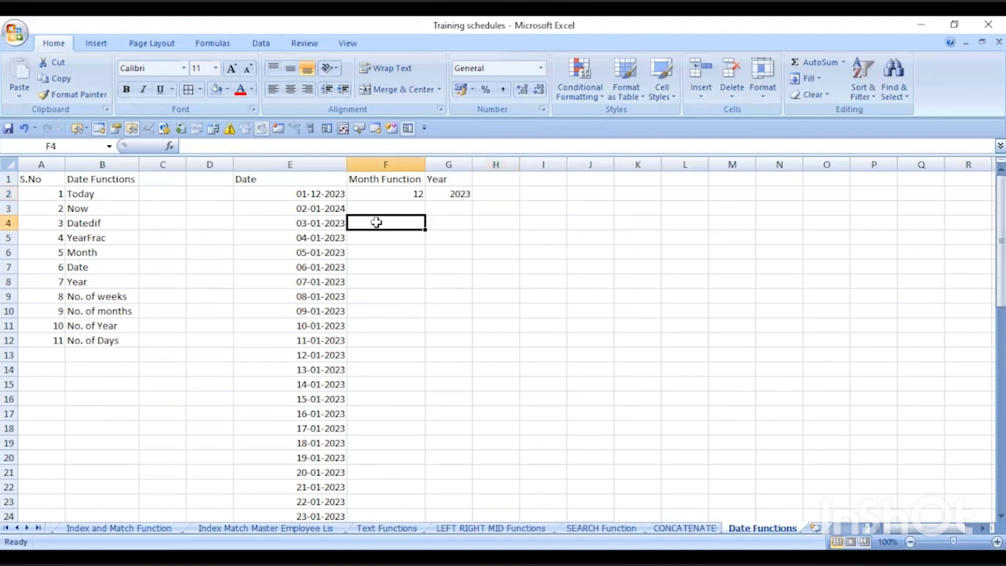
click(397, 196)
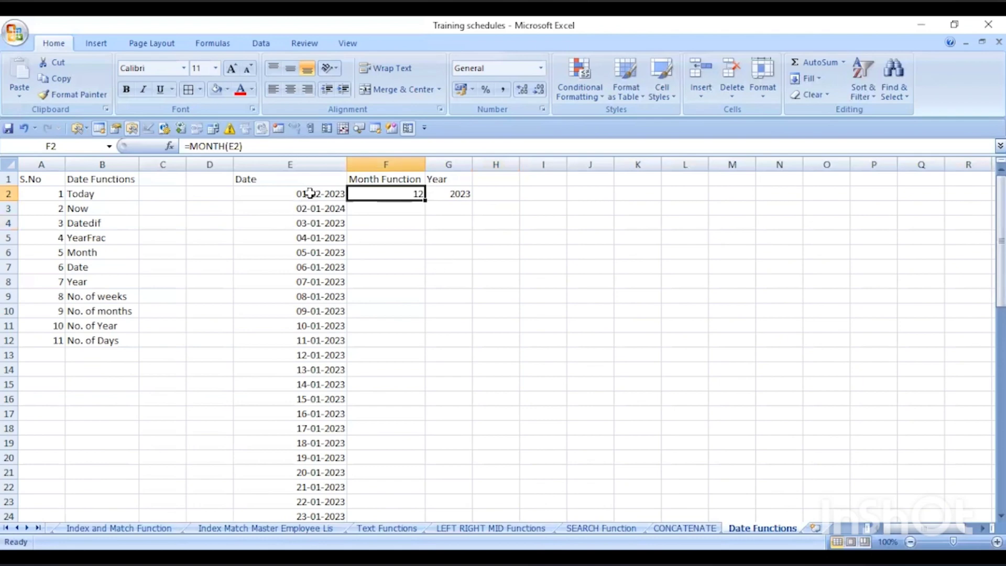
- Copy the Date heading and first eight dates from E1:E9 to J1, and autofit column J to its contents
drag(312, 179, 313, 289)
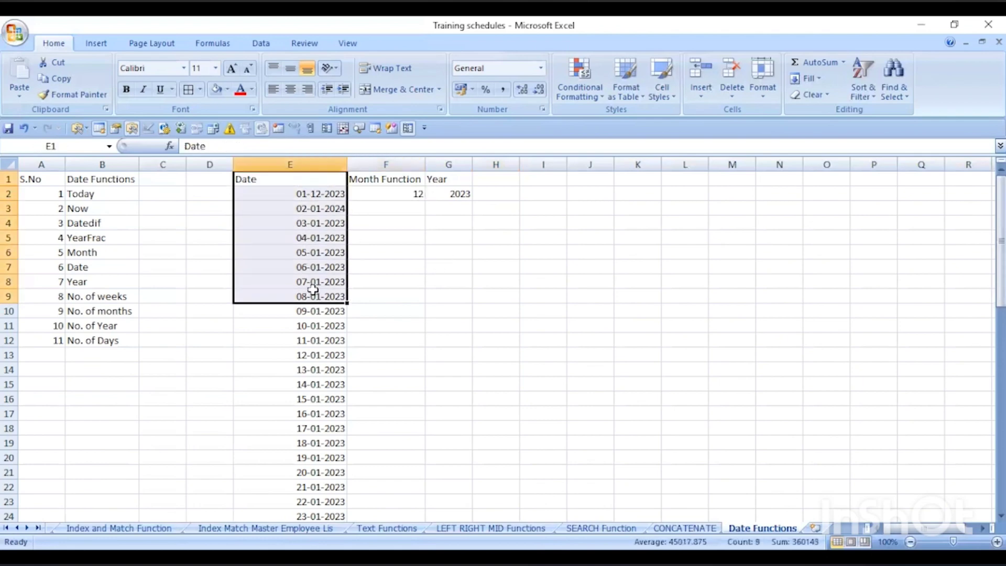
key(ctrl+c)
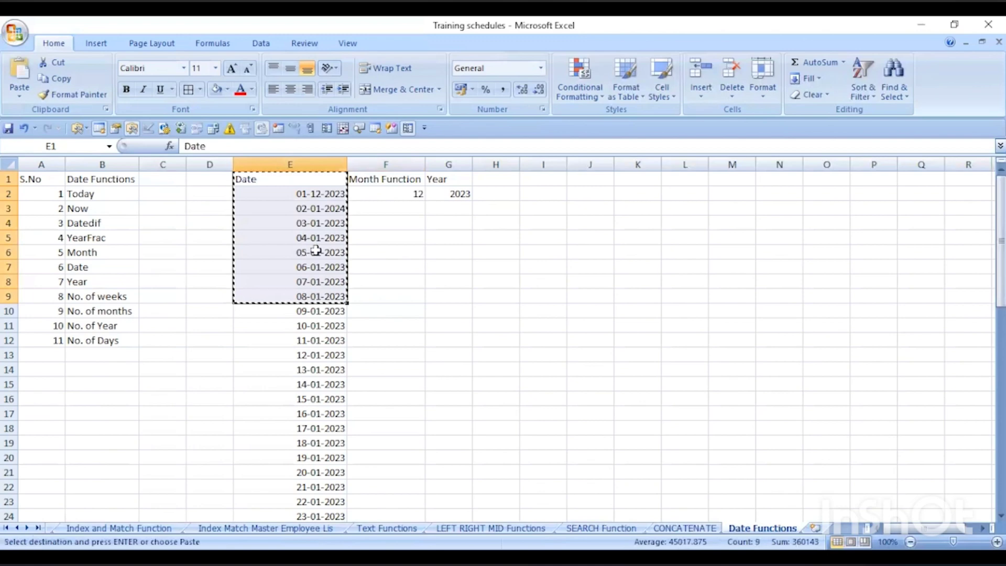
click(600, 178)
key(ctrl+v)
double_click(613, 164)
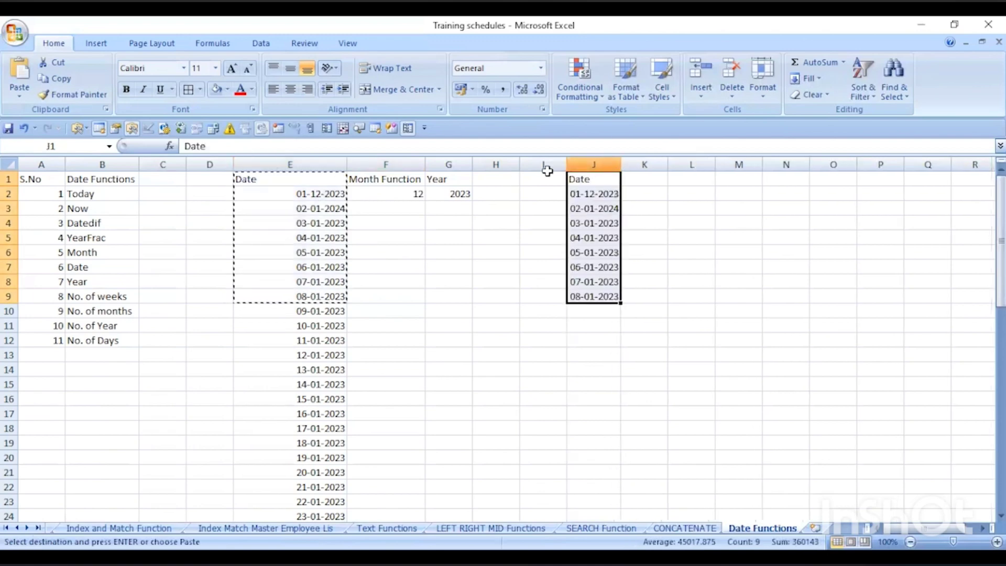
- Examine the copied dates in column J cell by cell
click(592, 198)
click(592, 267)
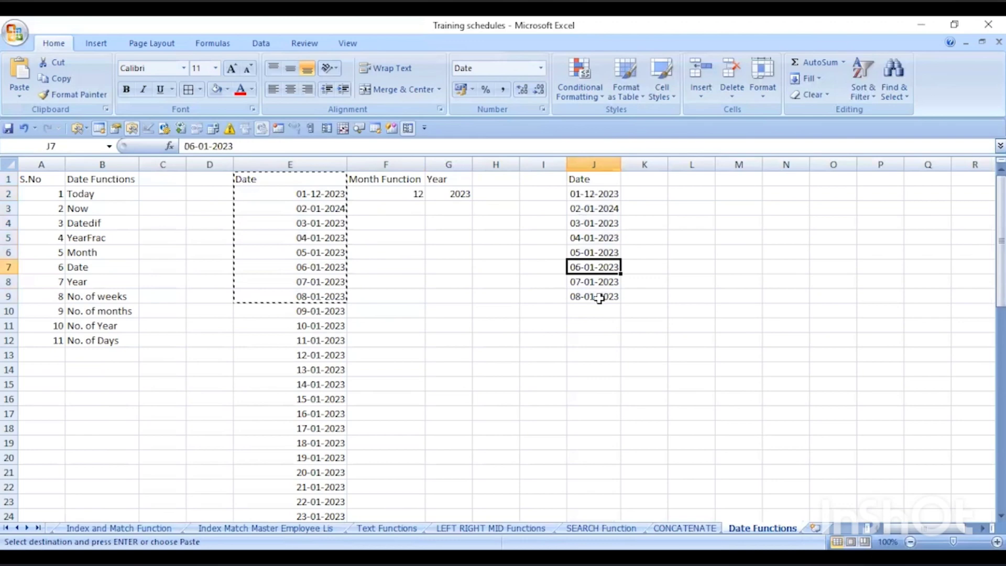
click(588, 197)
key(Down)
key(Down)
key(Down)
key(Down)
key(Down)
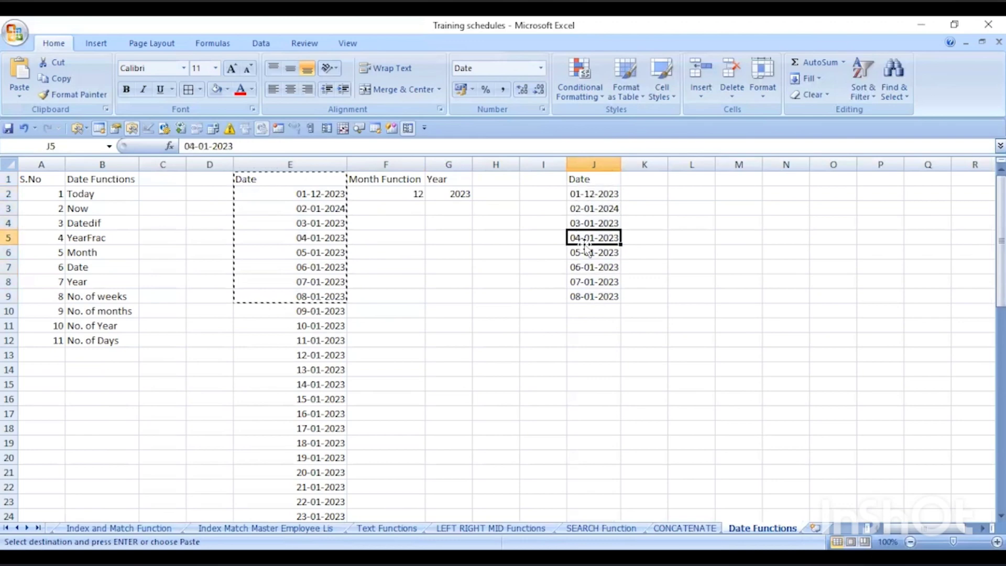
- Split the dates in column J into day, month and year columns using Text to Columns with a hyphen as the delimiter
click(593, 164)
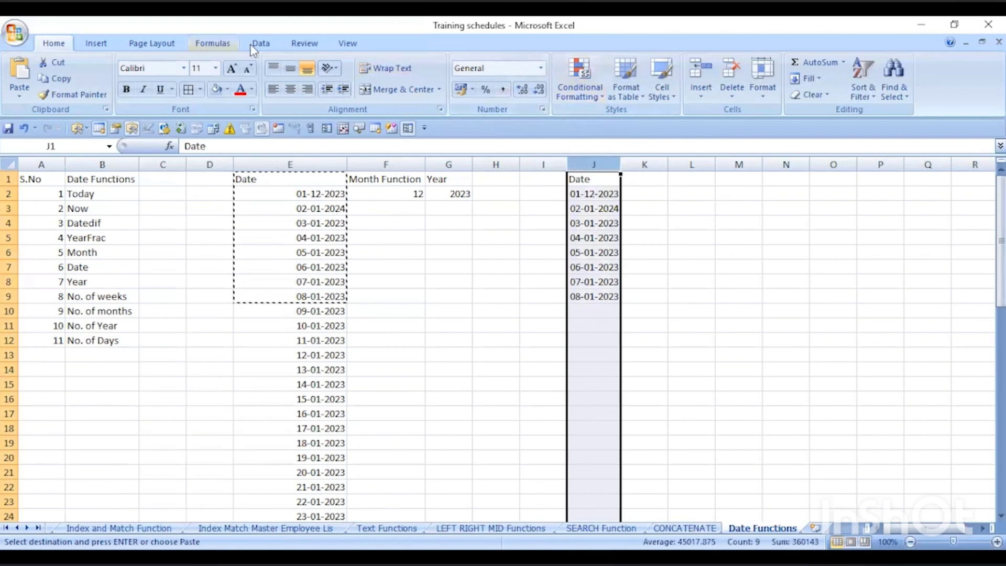
click(270, 45)
click(478, 93)
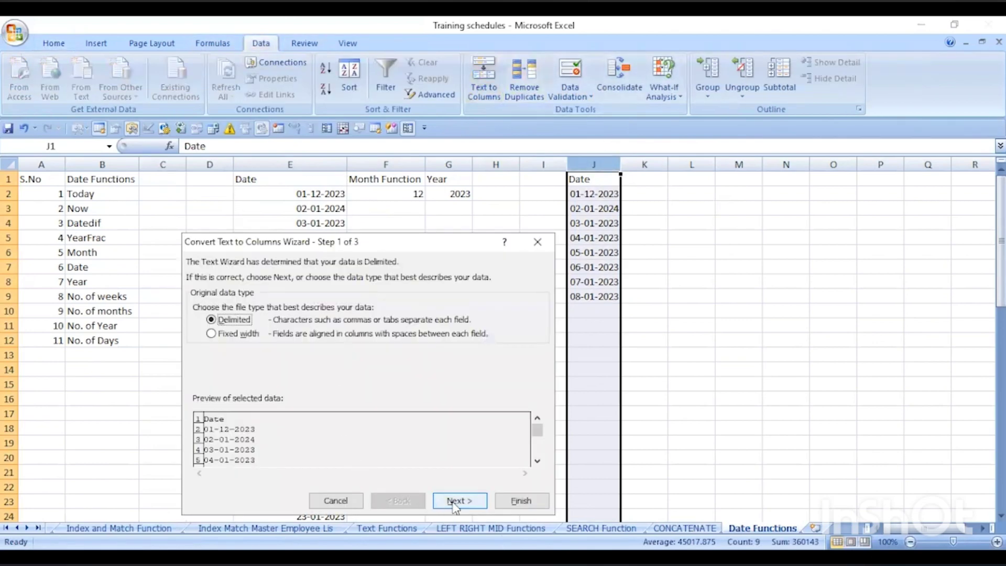
click(455, 500)
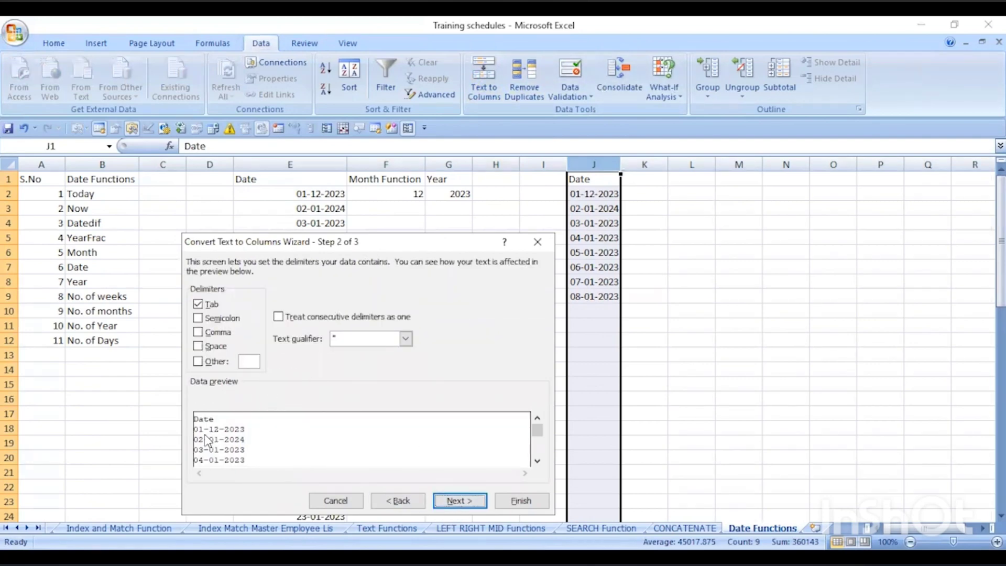
click(254, 362)
text(-)
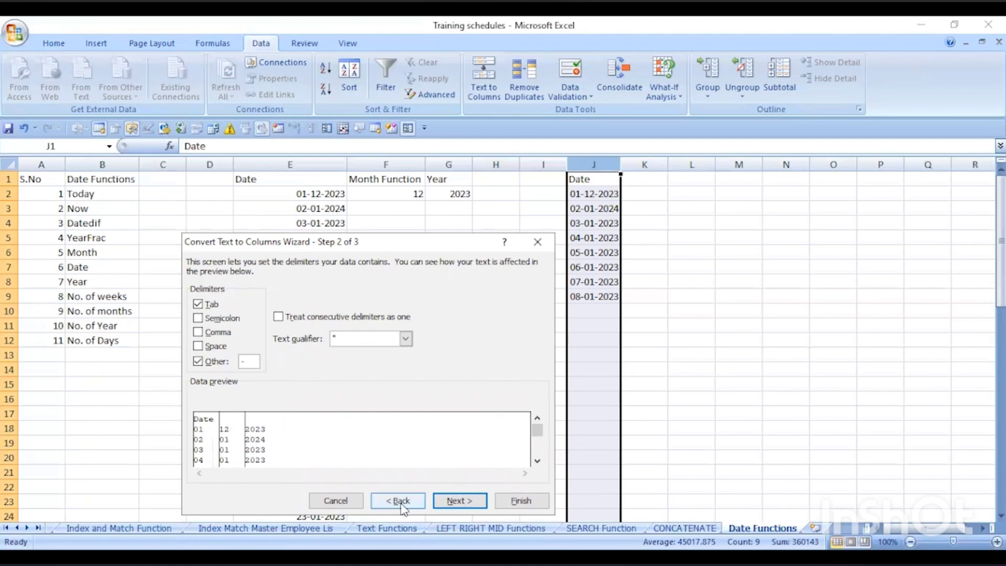
click(464, 500)
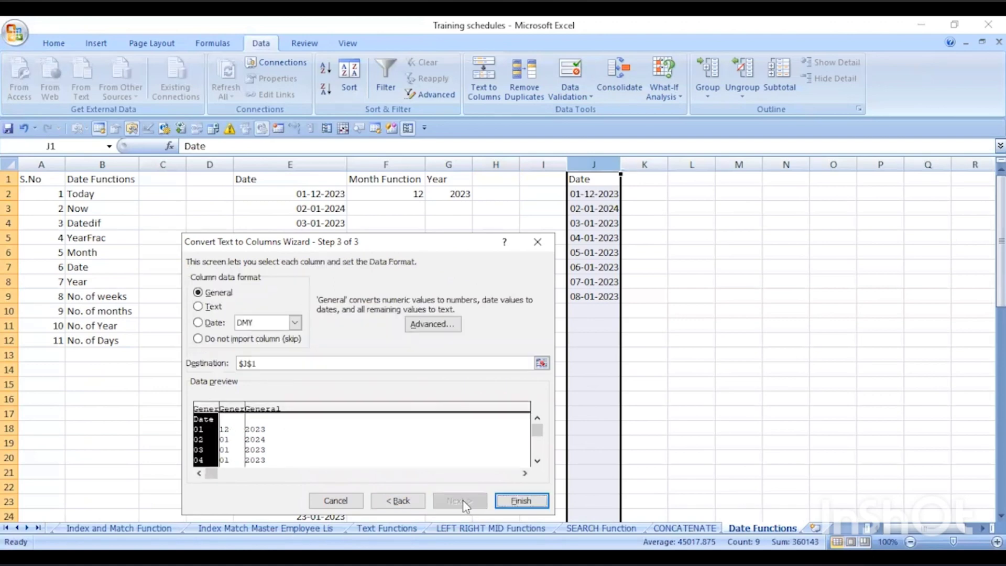
click(517, 507)
click(791, 241)
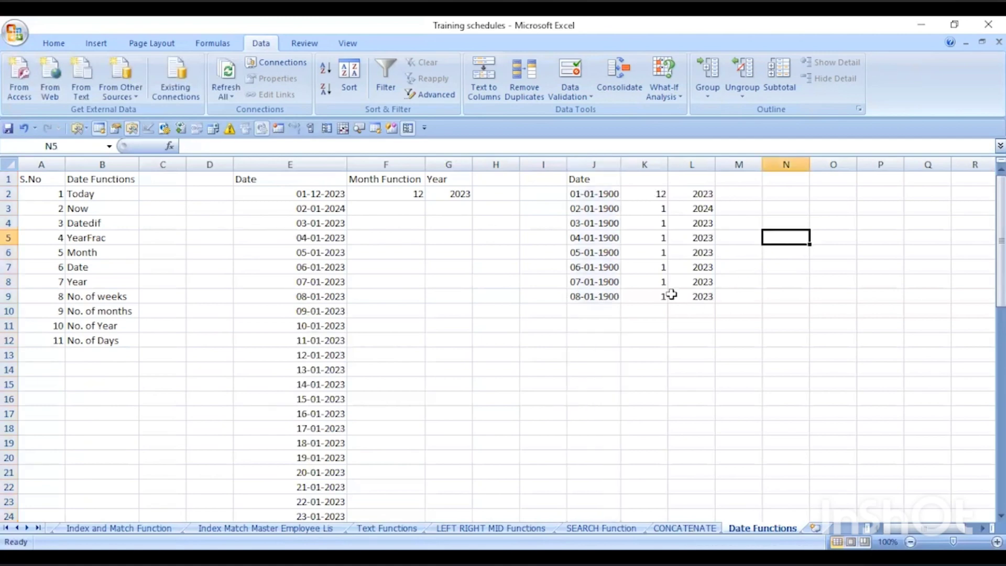
- Format the split day values in J2:J9 as Number with no decimal places
click(633, 195)
click(598, 202)
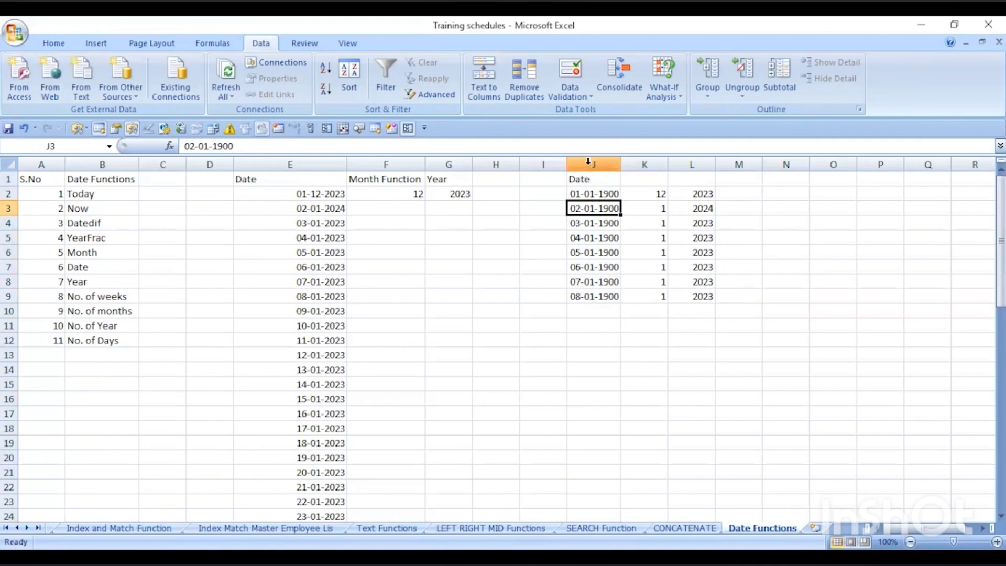
drag(595, 178, 601, 296)
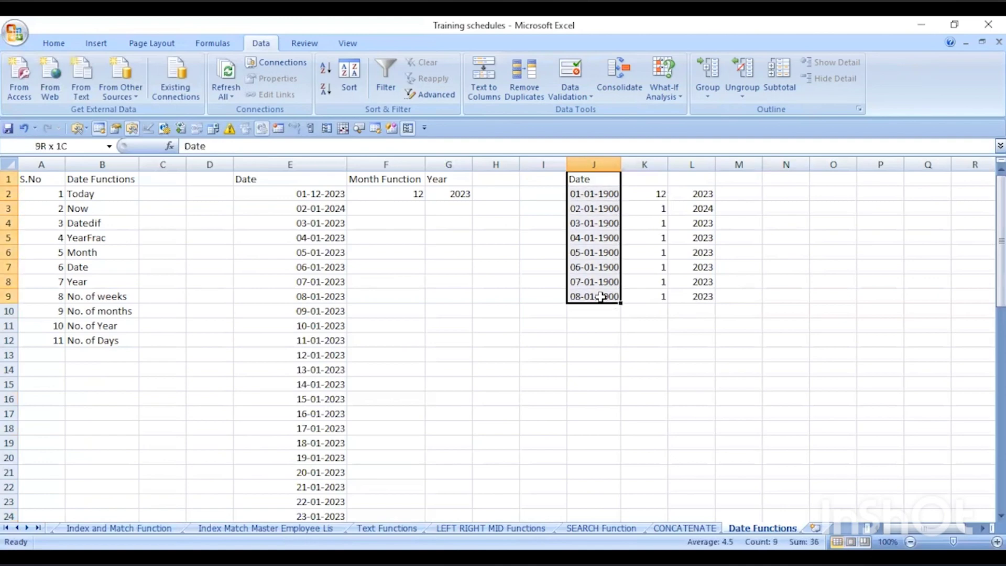
drag(600, 296, 599, 294)
click(598, 194)
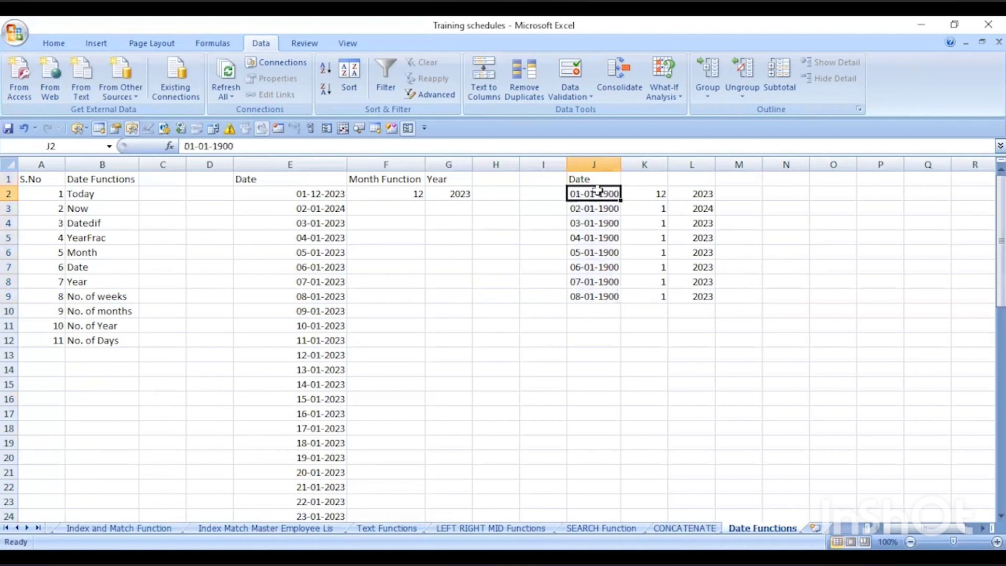
drag(602, 198, 602, 296)
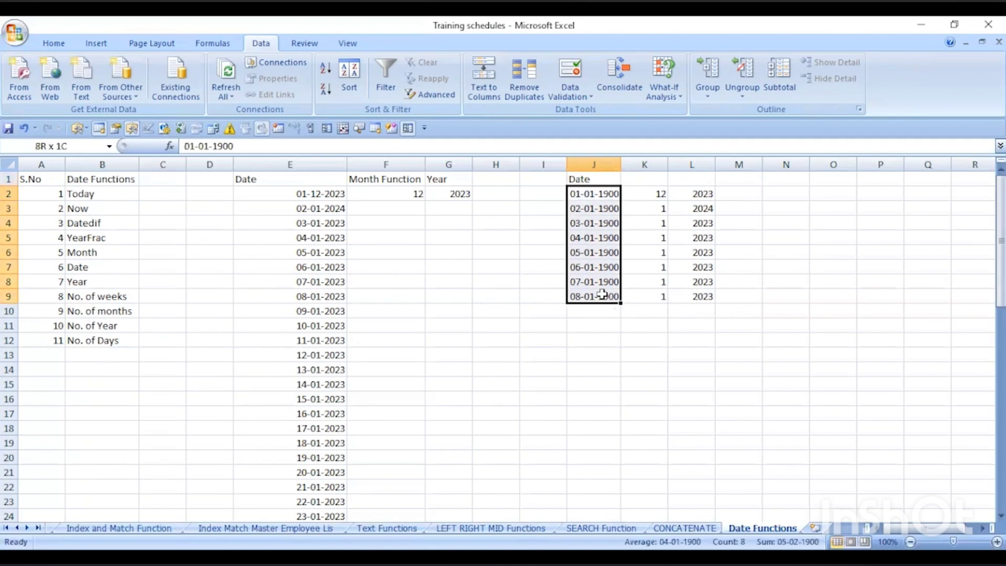
click(95, 43)
click(54, 43)
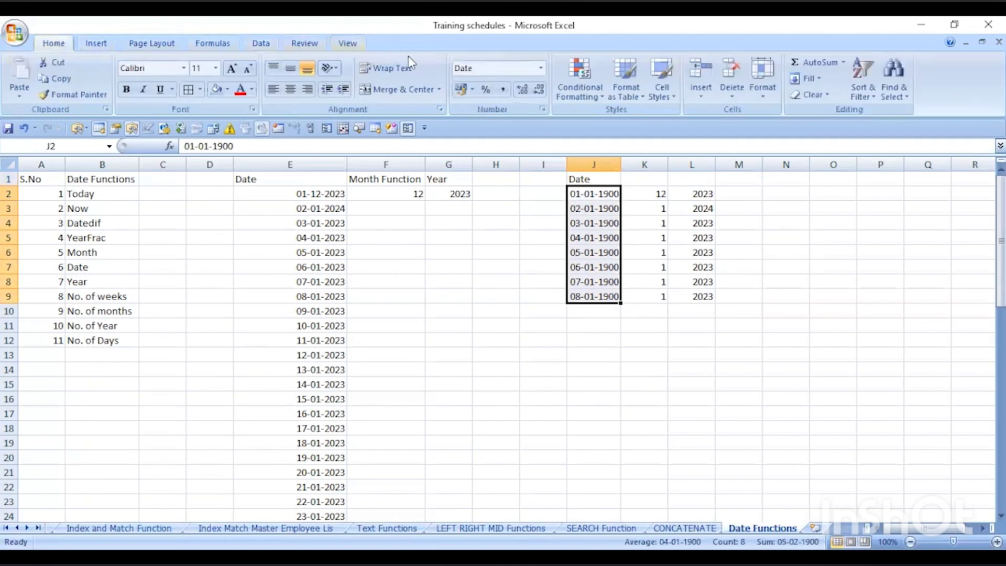
click(541, 68)
click(523, 117)
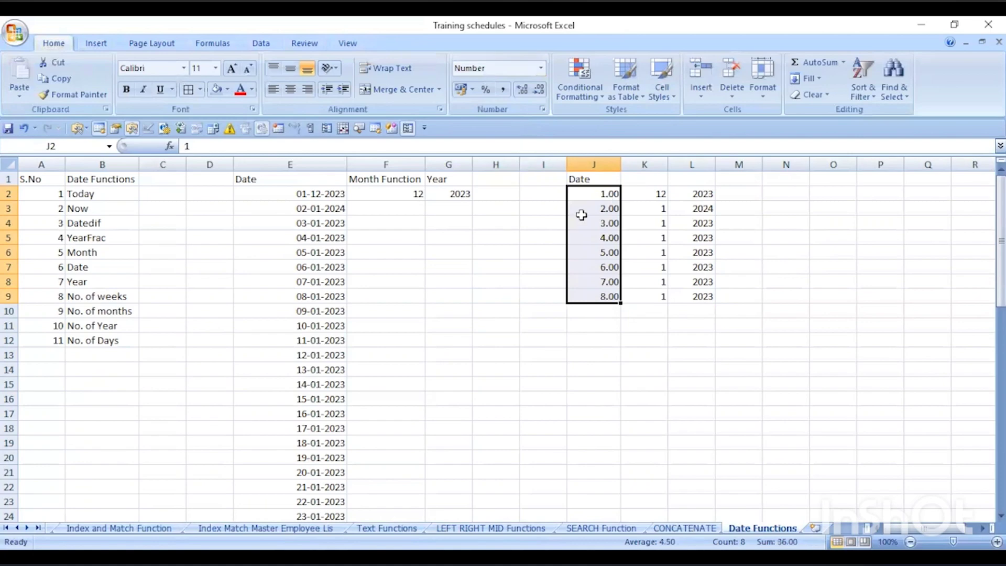
click(540, 89)
click(540, 89)
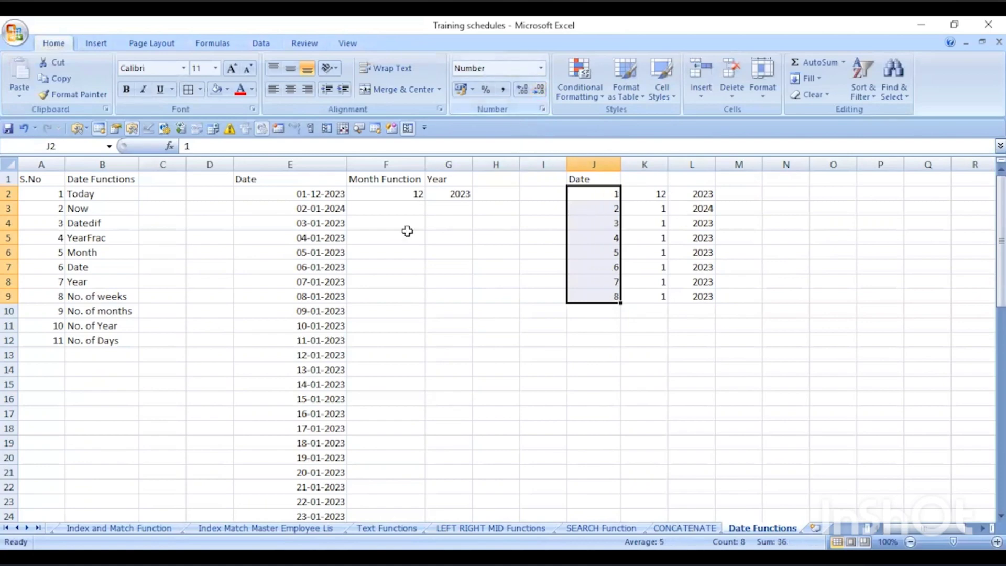
- Review the split day, month and year values in J2:L9 column by column
click(594, 311)
click(598, 195)
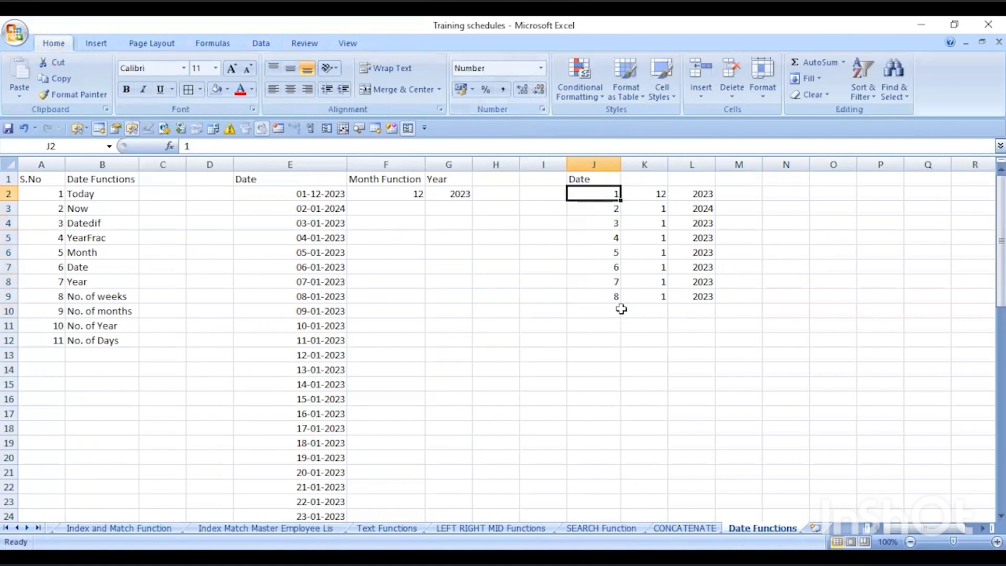
click(607, 285)
drag(589, 195, 601, 290)
drag(640, 195, 661, 287)
drag(704, 194, 707, 293)
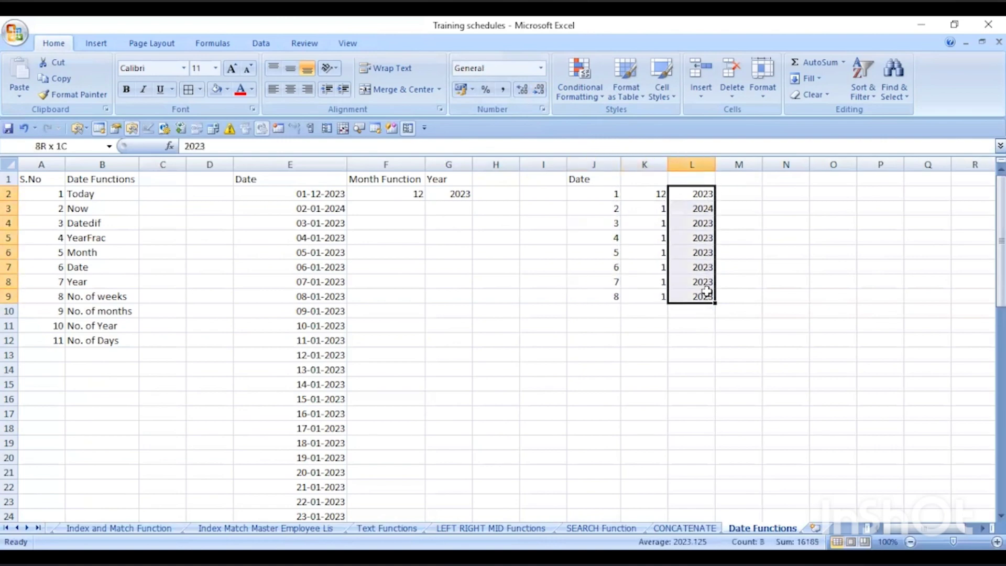
- Enter the heading Month in K1 and Year in L1 above the split date columns
click(636, 178)
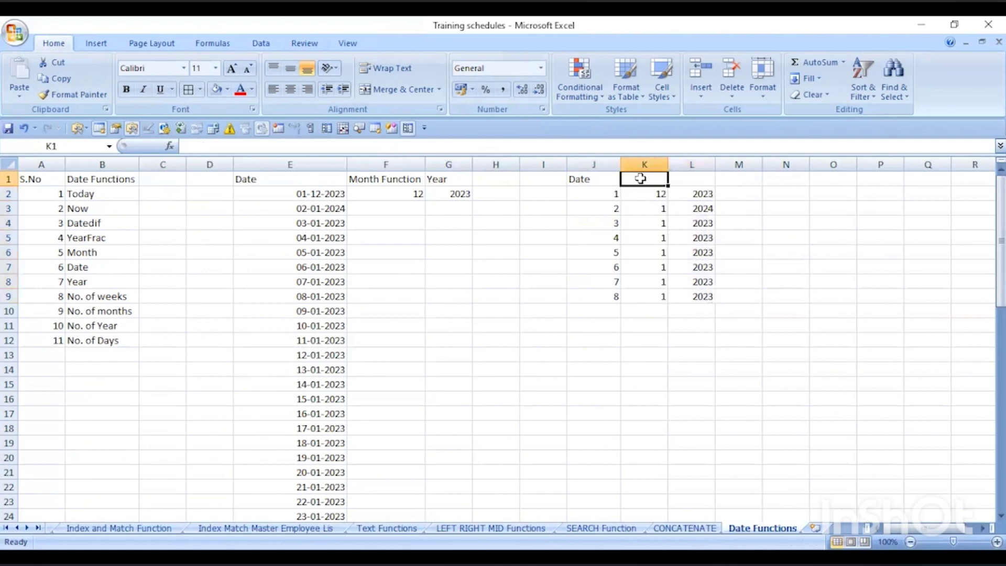
text(Month)
key(Return)
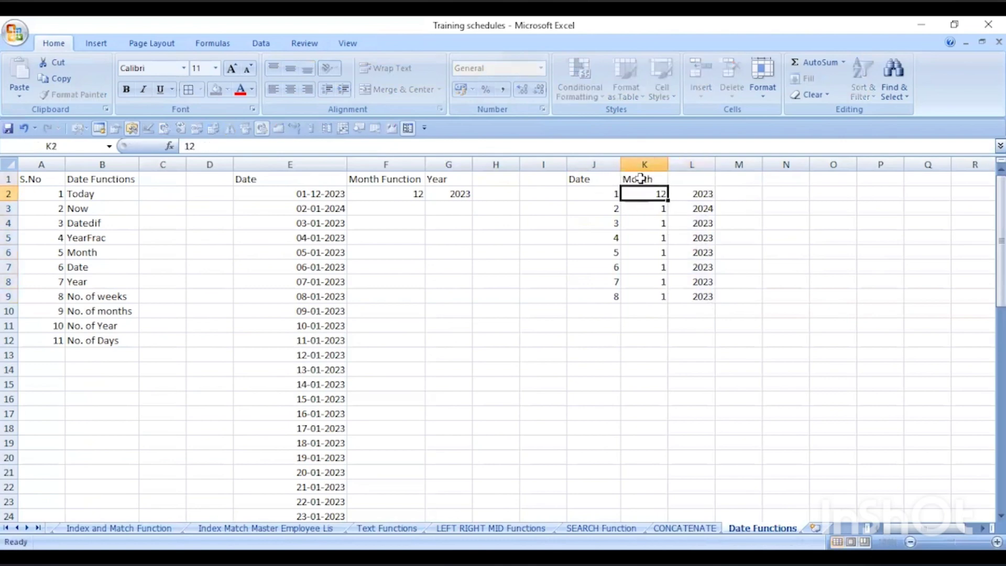
key(Up)
key(Right)
text(Year)
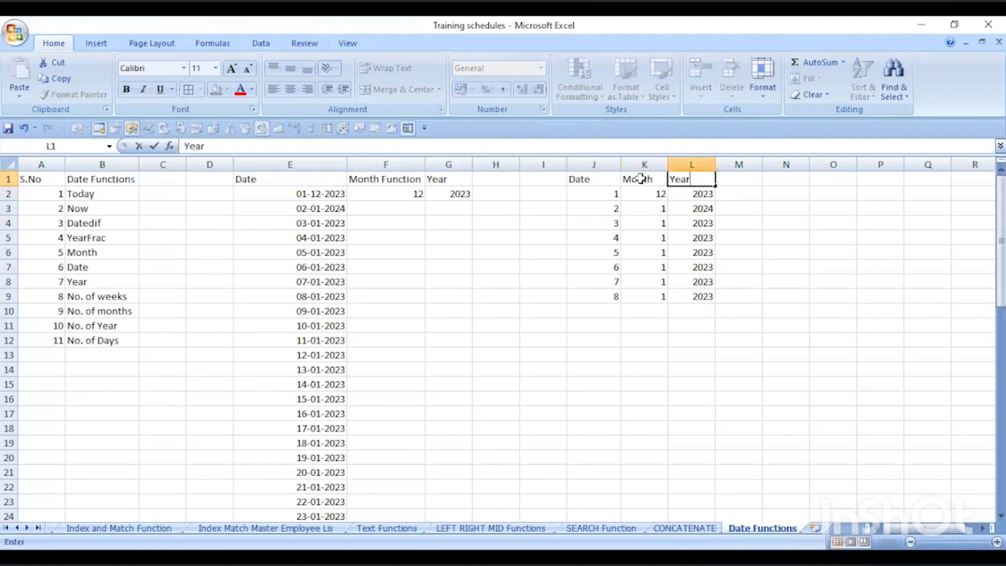
key(Return)
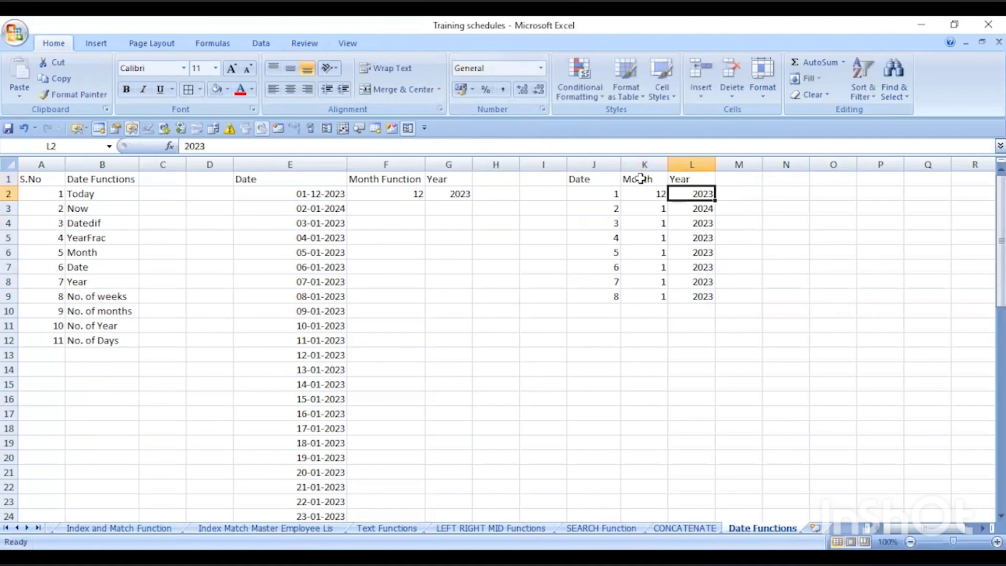
click(629, 324)
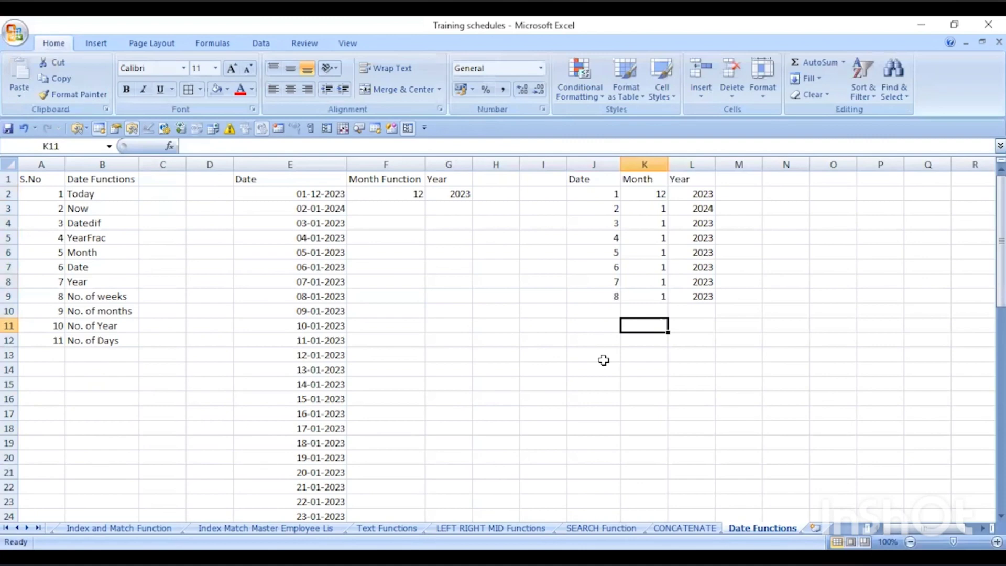
- Rebuild the first date in M2 with =DATE(L2,K2,J2) and compare it with the original date in E2
click(744, 178)
click(733, 194)
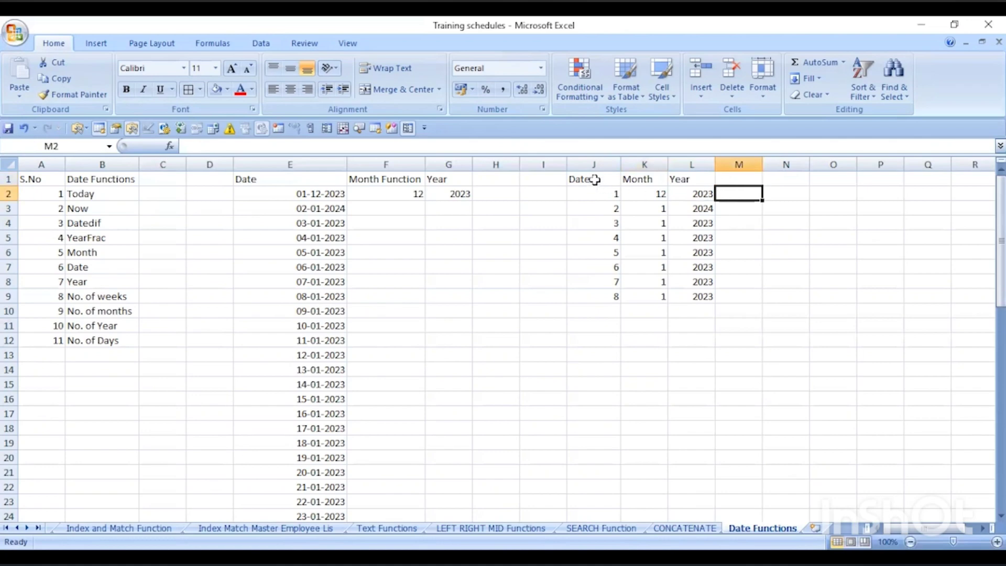
drag(592, 178, 701, 294)
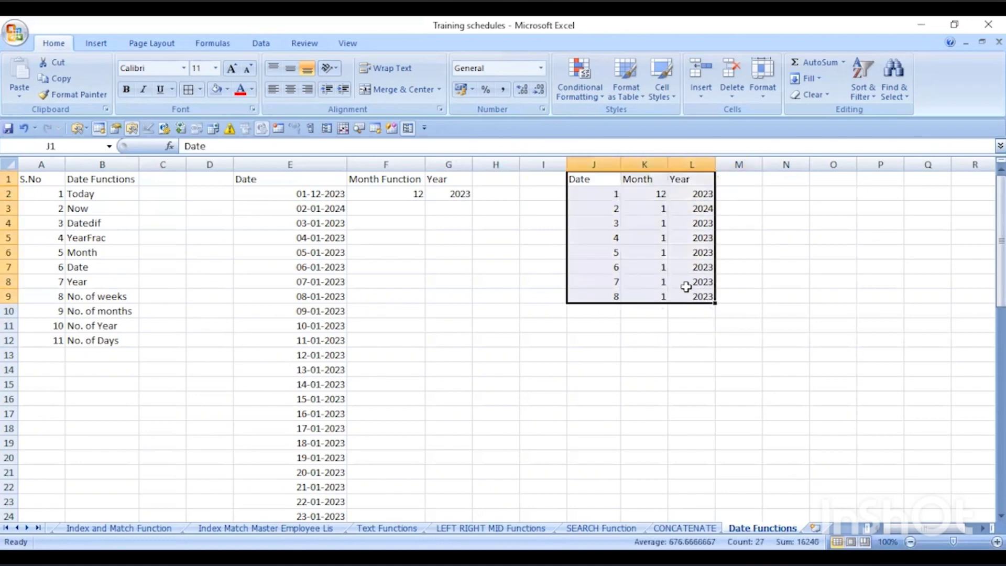
click(626, 194)
click(732, 197)
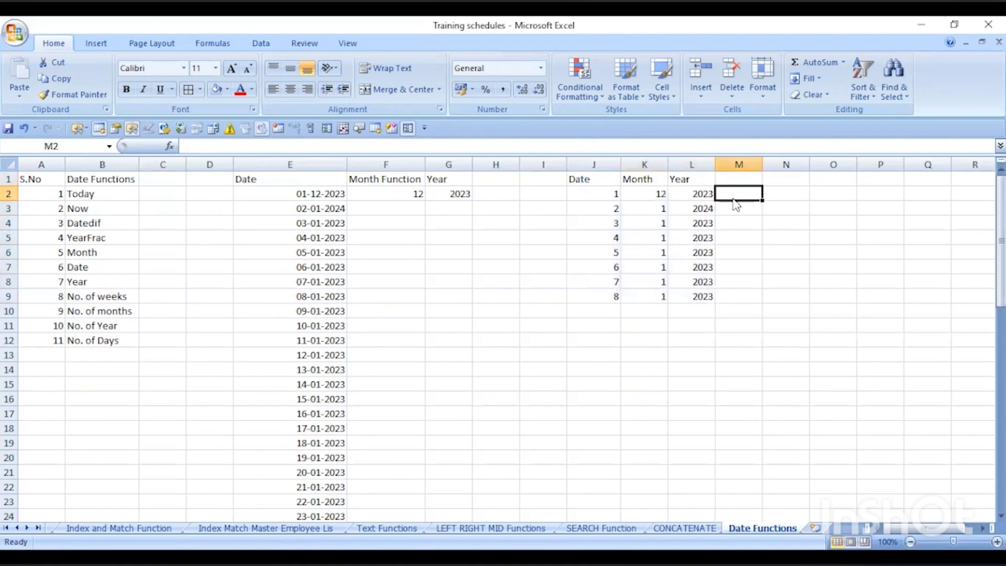
text(=date)
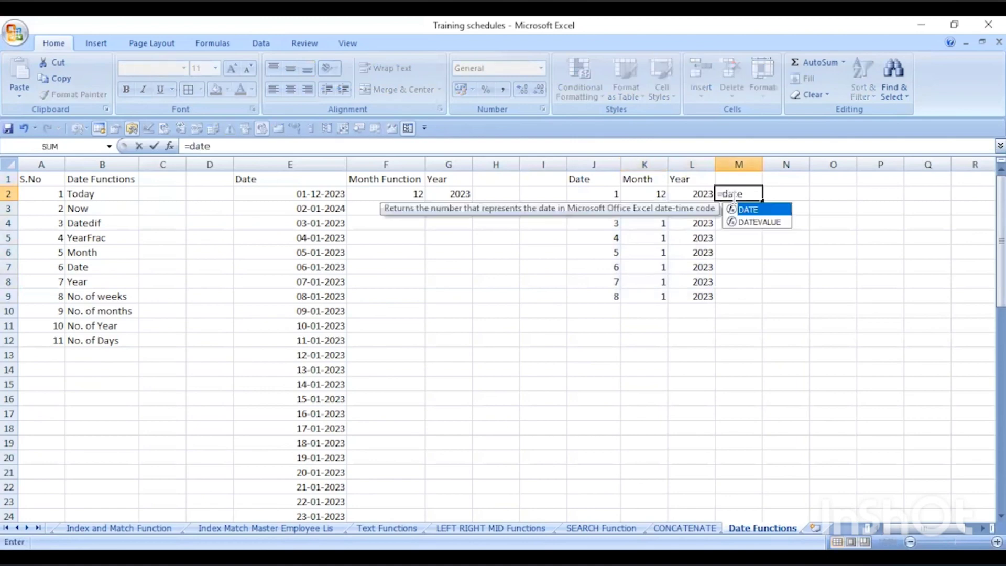
key(Tab)
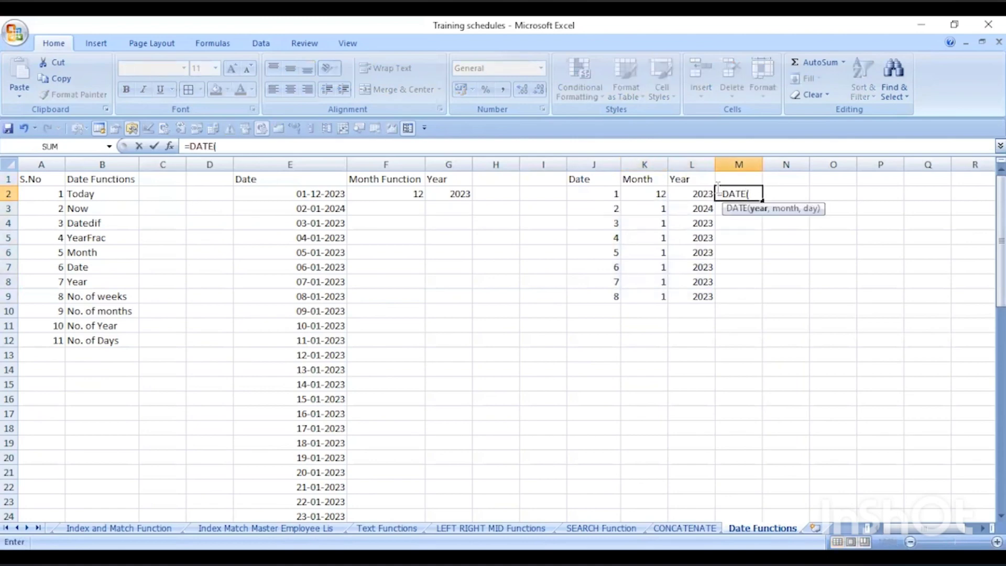
click(699, 193)
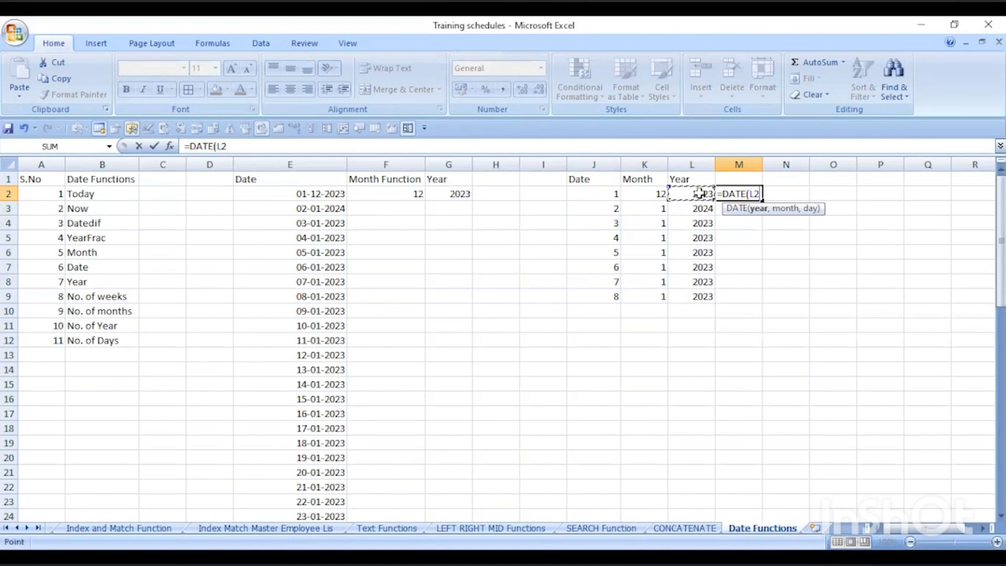
text(,)
click(647, 191)
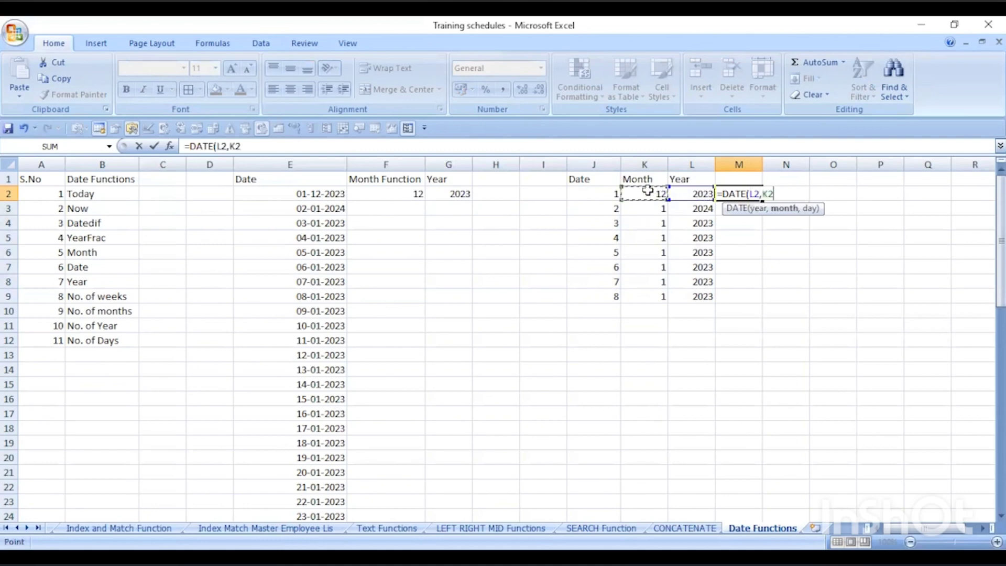
text(,)
click(599, 193)
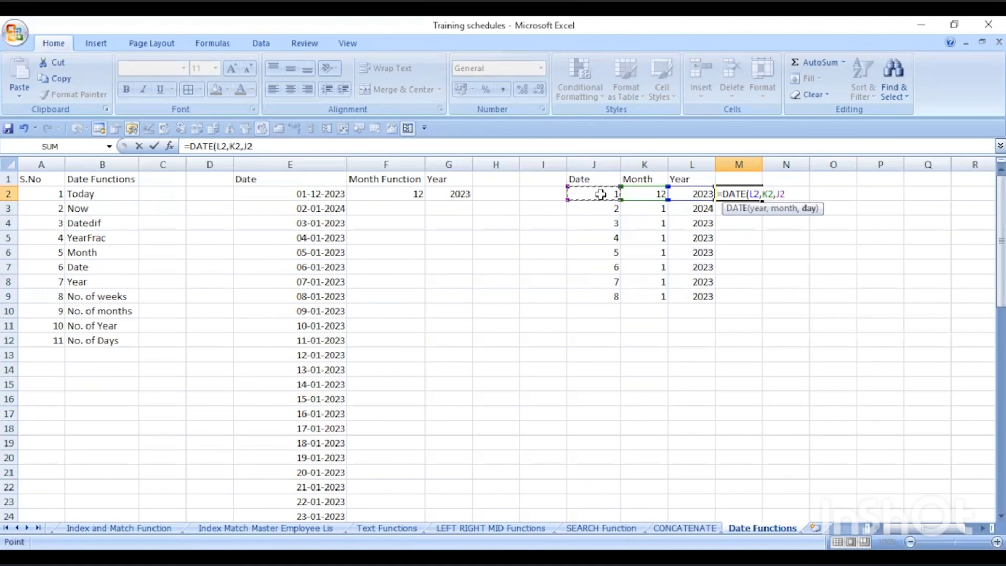
key(Return)
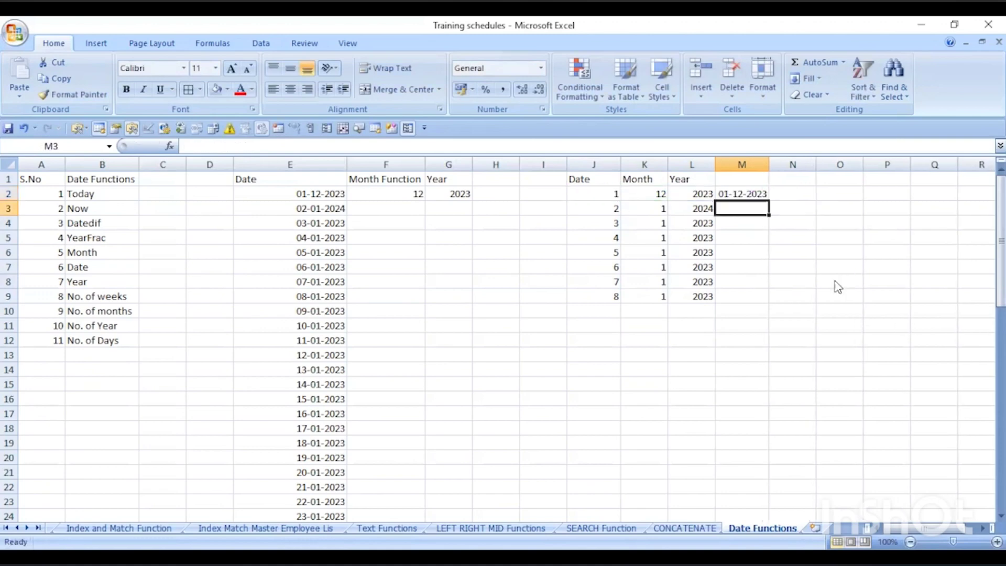
click(754, 193)
click(323, 192)
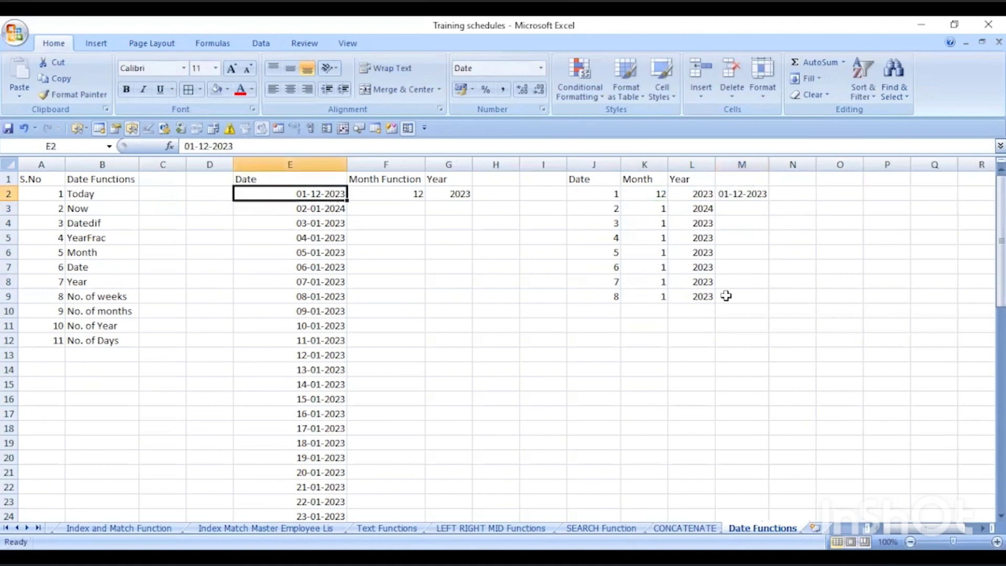
- Change the heading in G1 to Year Function
click(454, 179)
click(276, 148)
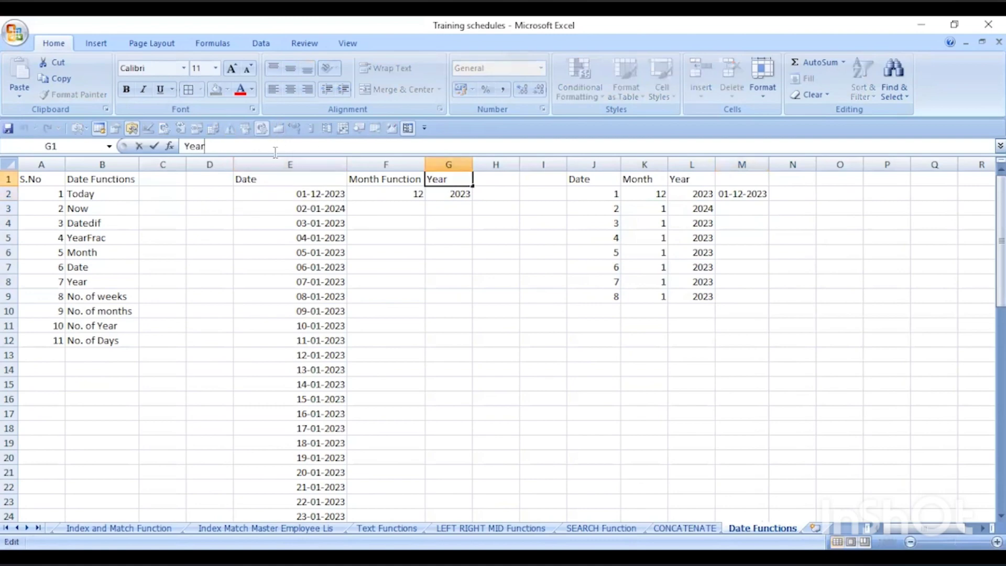
text(f)
text(unction)
key(Return)
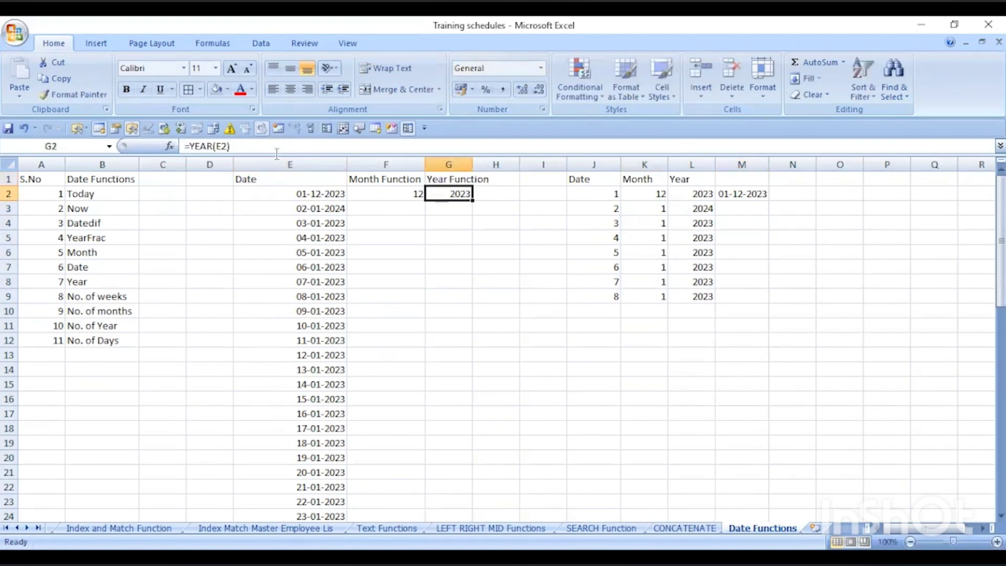
- Enter the heading Date Function in M1 above the rebuilt date
click(725, 179)
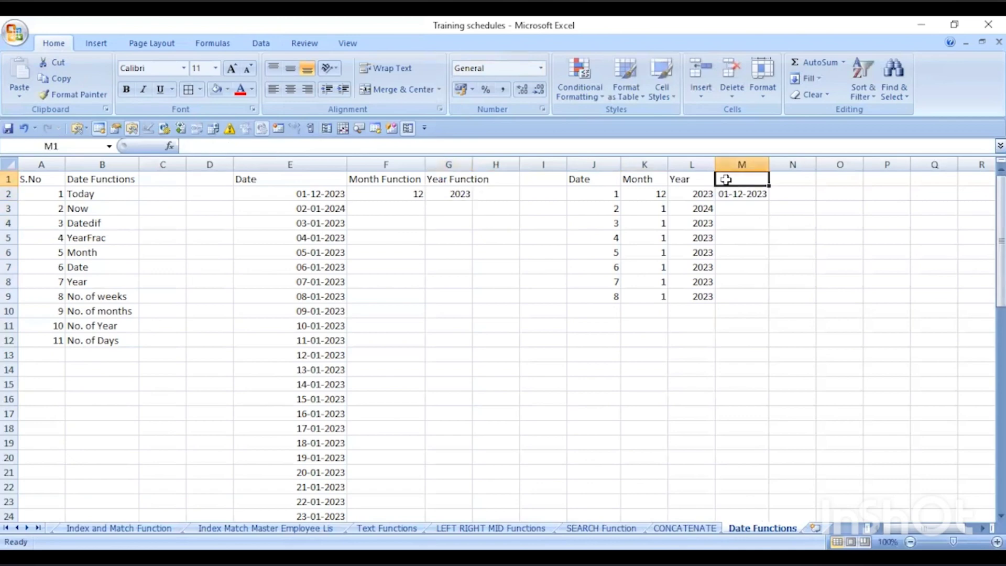
text(Date F)
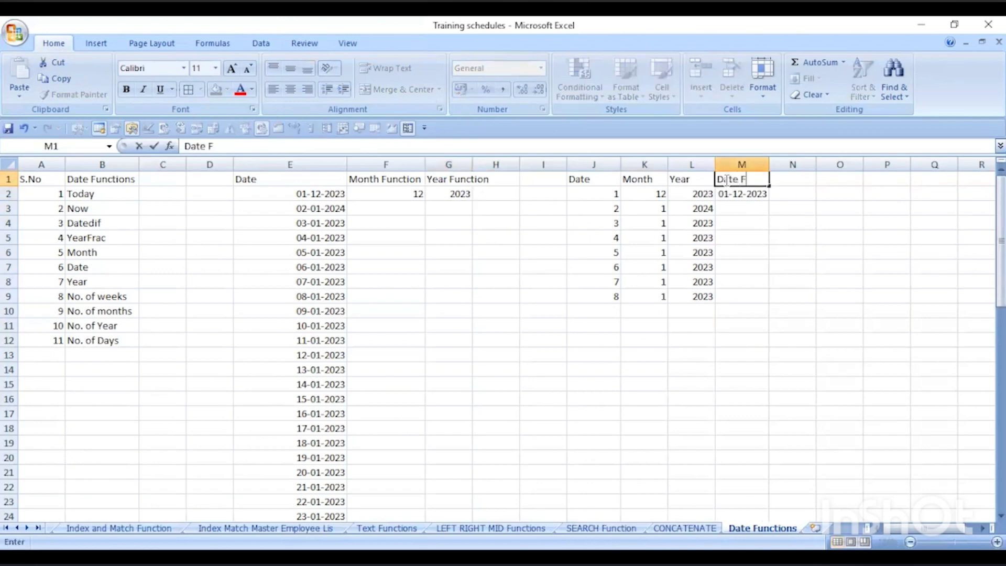
text(unction)
key(Return)
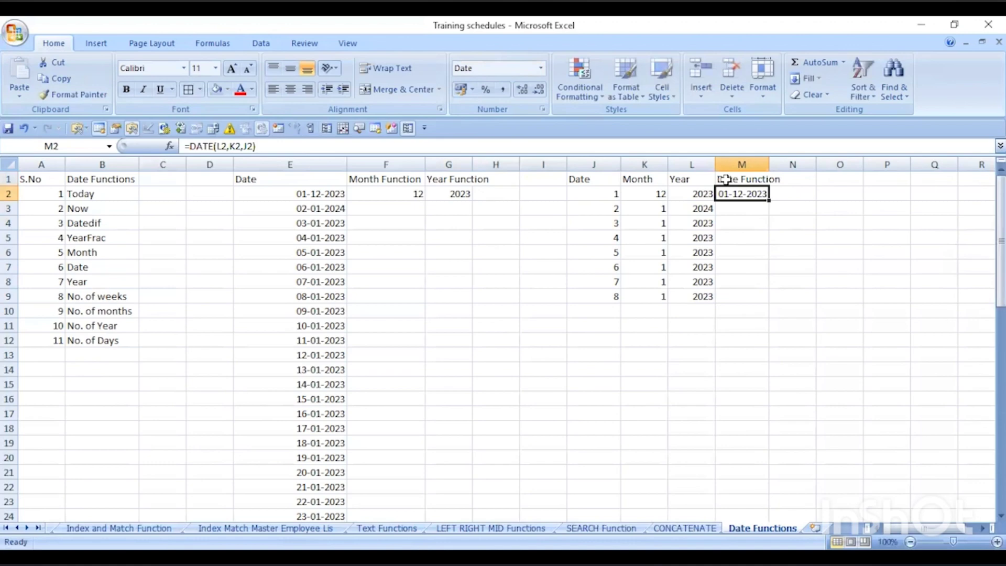
click(726, 179)
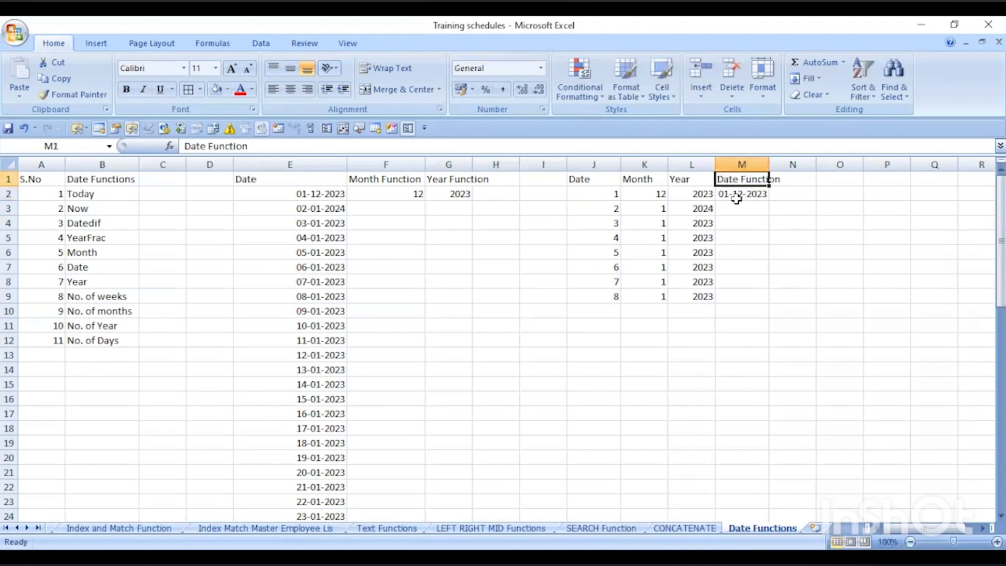
- Fill the DATE formula from M2 down to M9 and widen column M to fit its heading
click(731, 195)
double_click(769, 200)
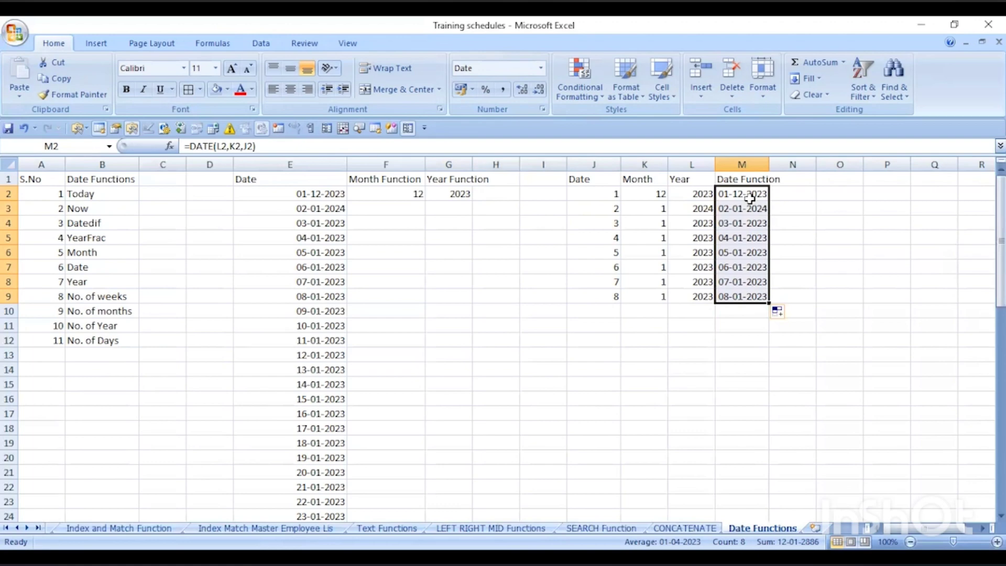
click(757, 195)
drag(770, 161, 785, 161)
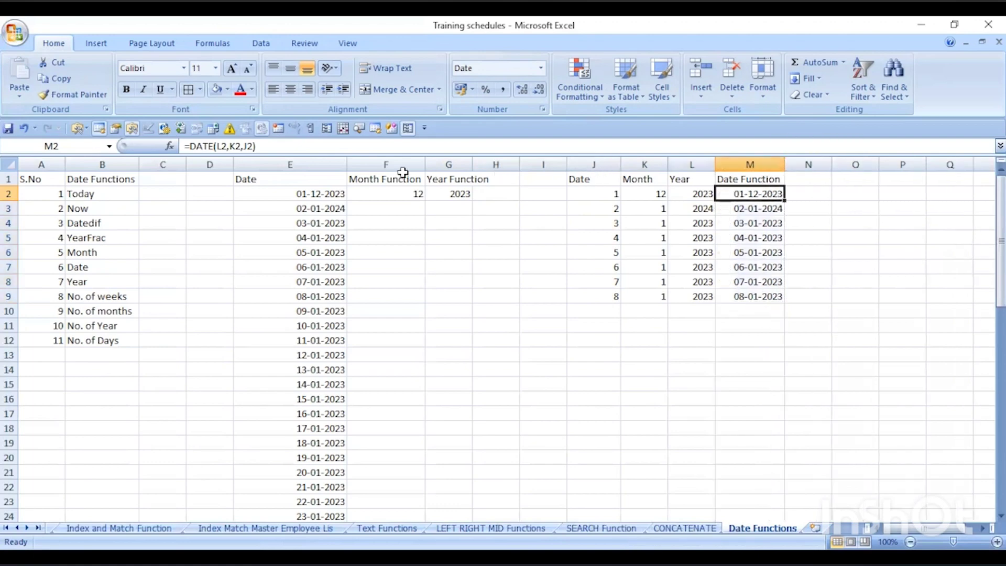
click(403, 175)
click(448, 179)
click(742, 182)
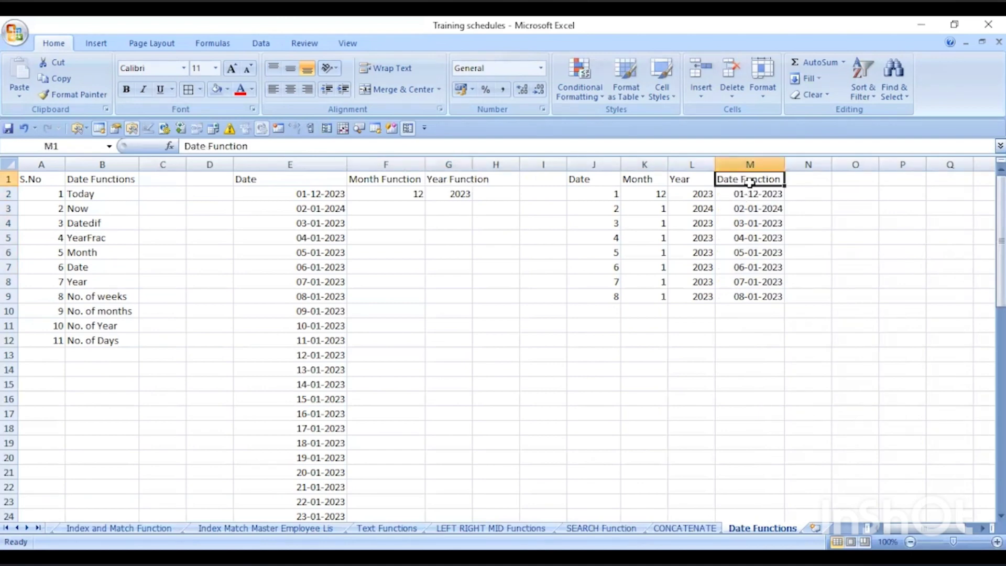
- Enter =TODAY() in C2 beside the Today entry
click(156, 193)
text(=)
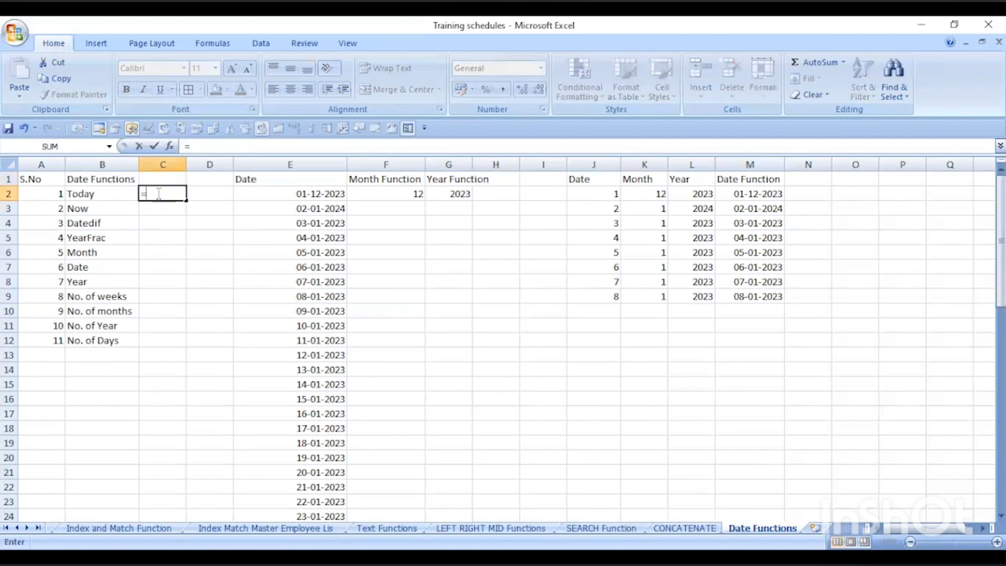
text(TODAY())
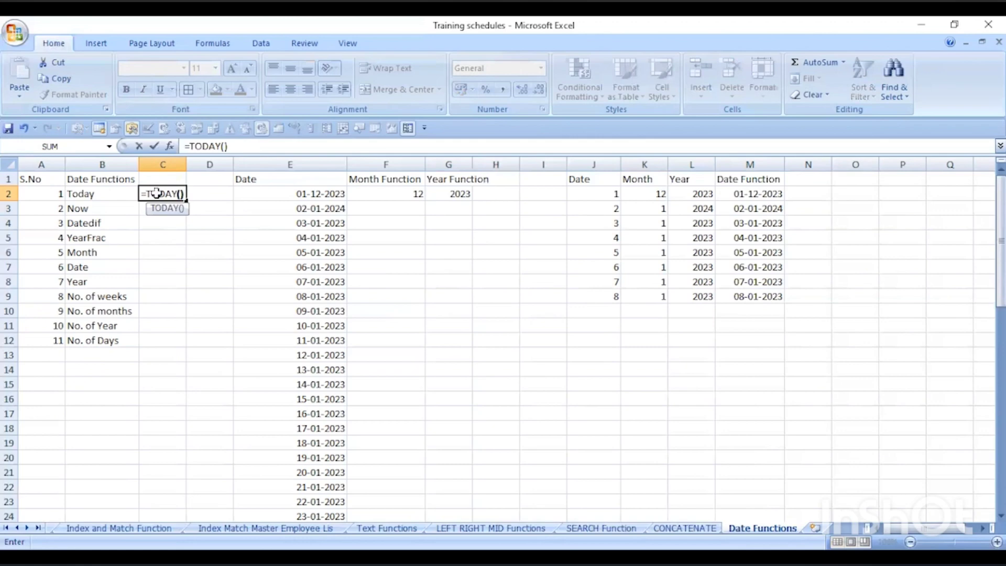
key(ctrl+Return)
- Enter =NOW() in C3 beside the Now entry and compare it with the TODAY formula in C2
click(156, 204)
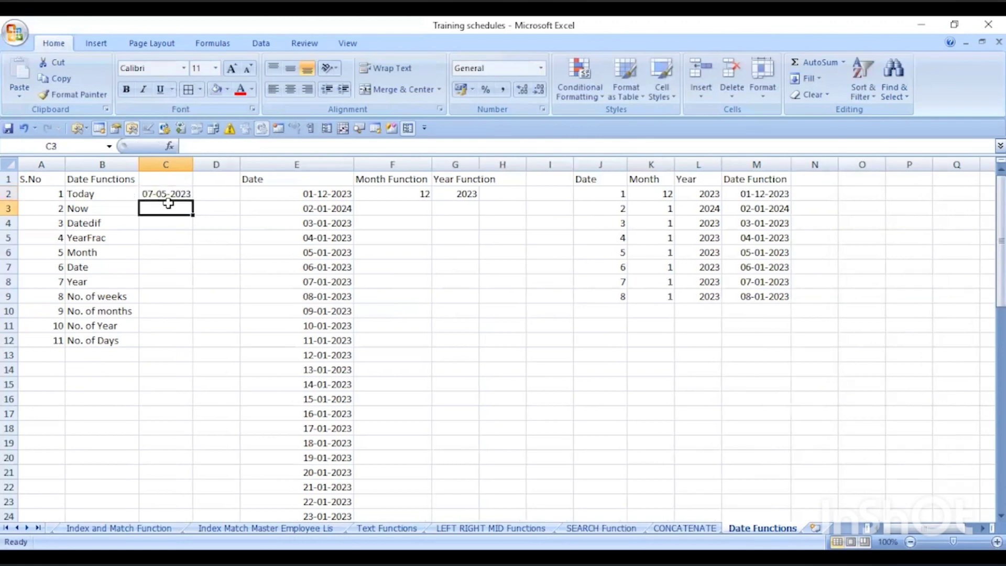
text(=)
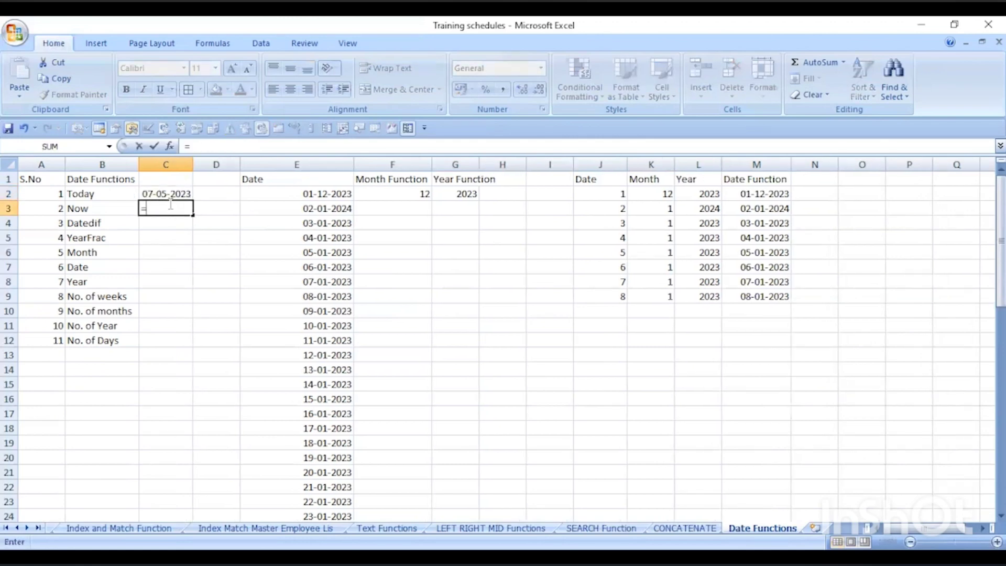
text(NOW())
key(Return)
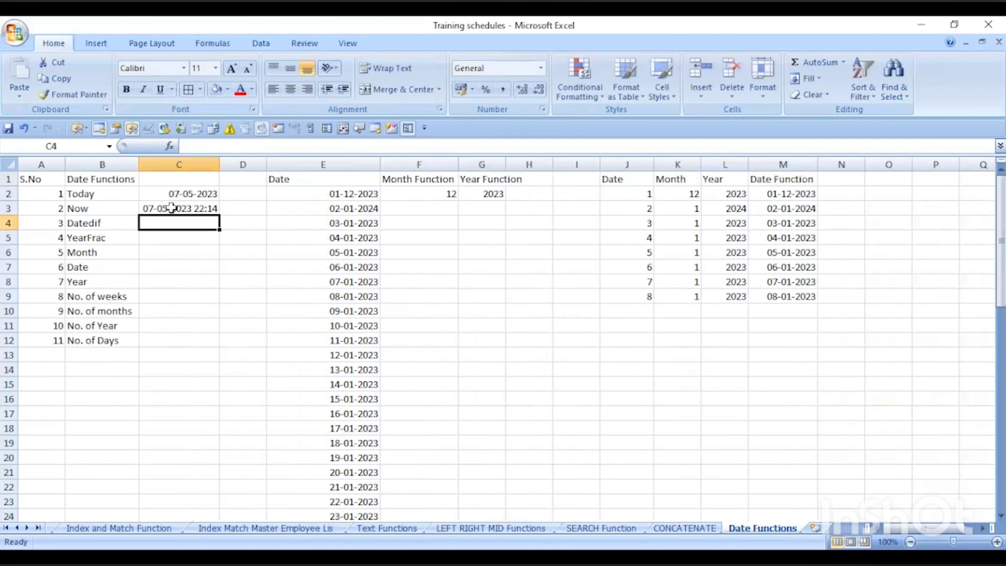
click(172, 208)
click(193, 292)
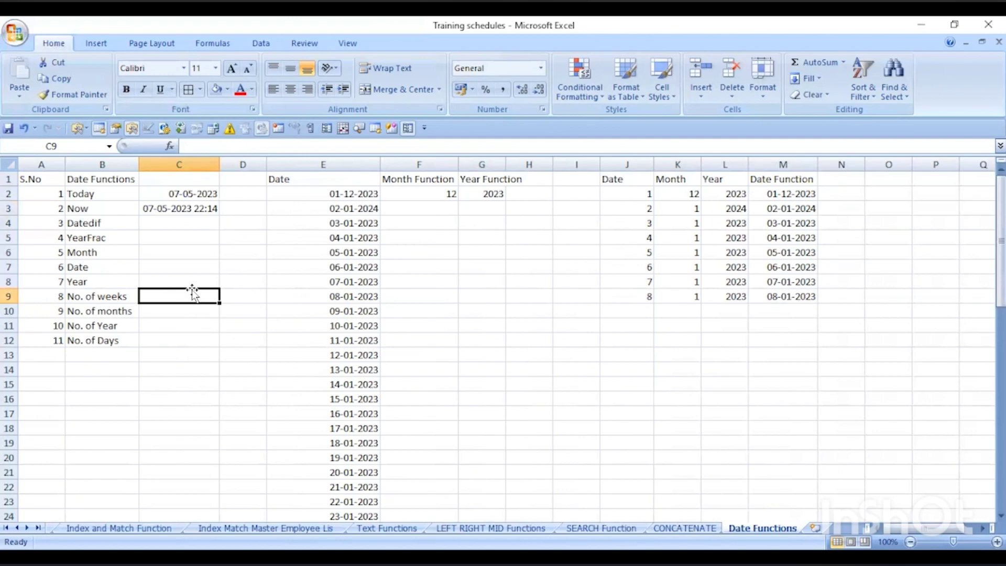
click(202, 198)
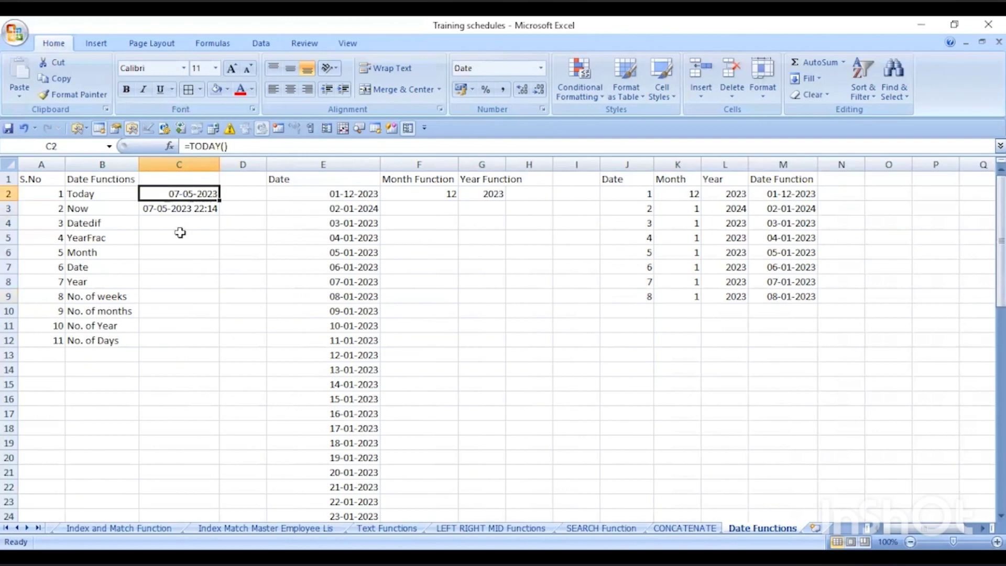
click(187, 206)
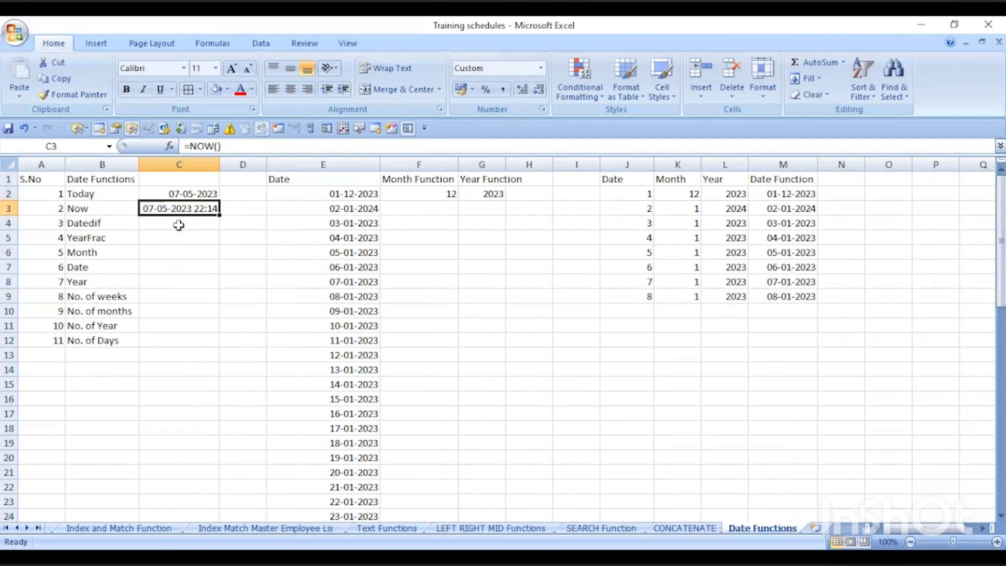
click(177, 224)
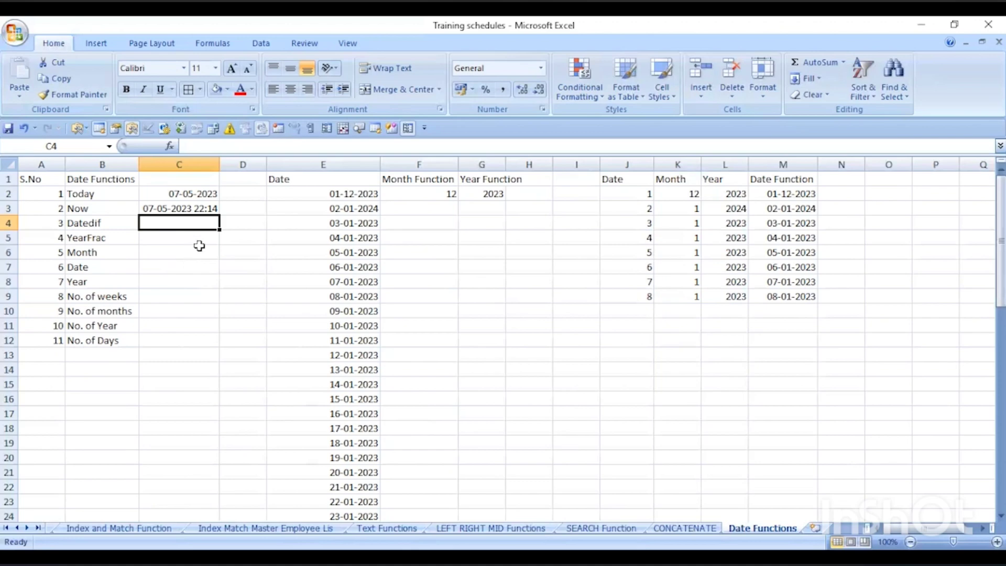
click(194, 207)
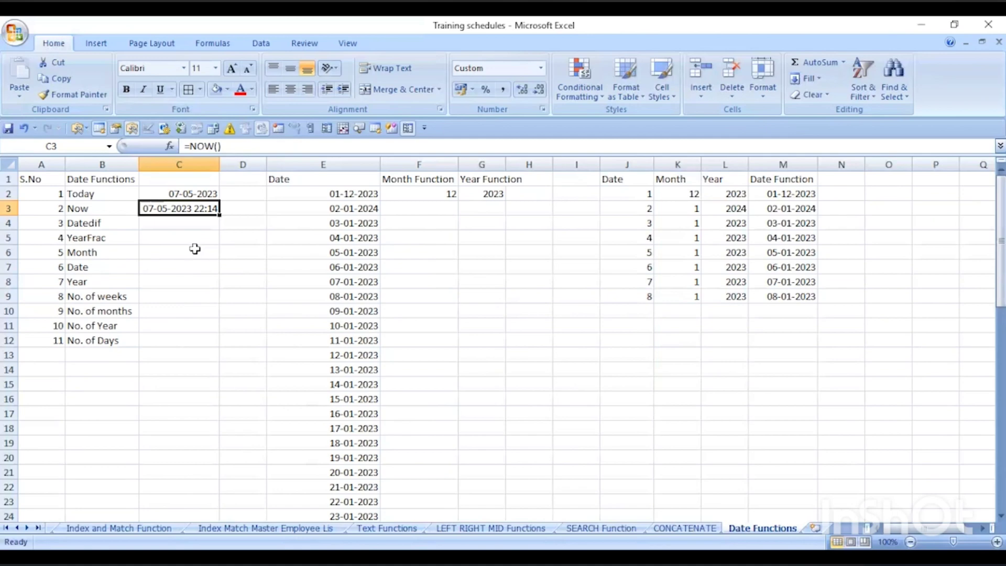
click(188, 226)
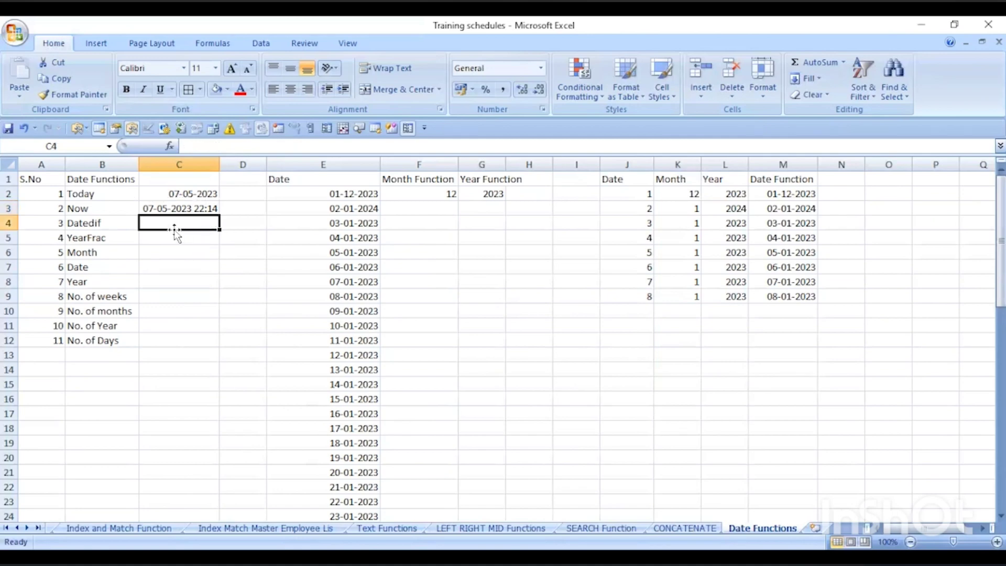
click(171, 233)
click(169, 221)
- Change the year of the date in E2 to 2010
click(367, 192)
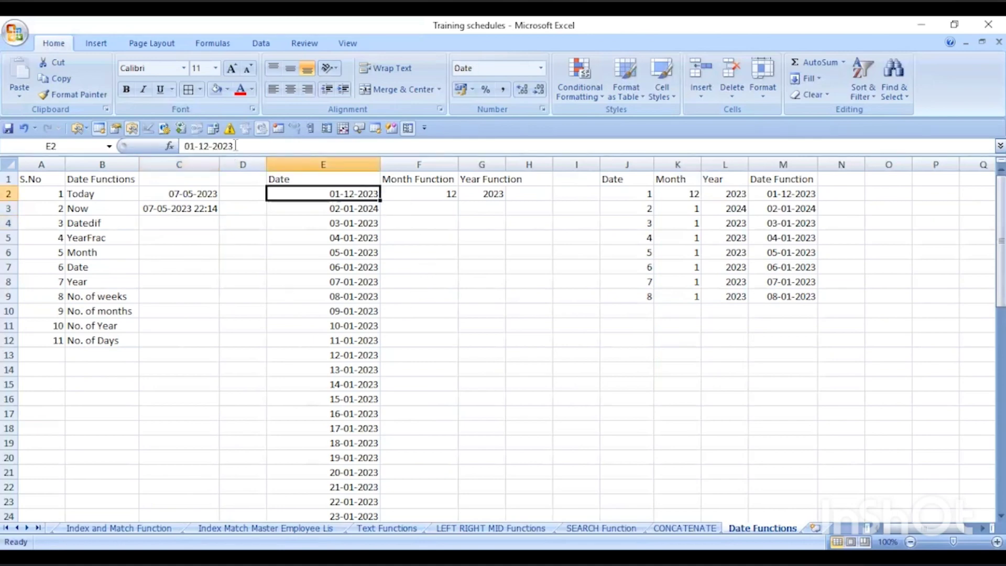
drag(235, 146, 226, 147)
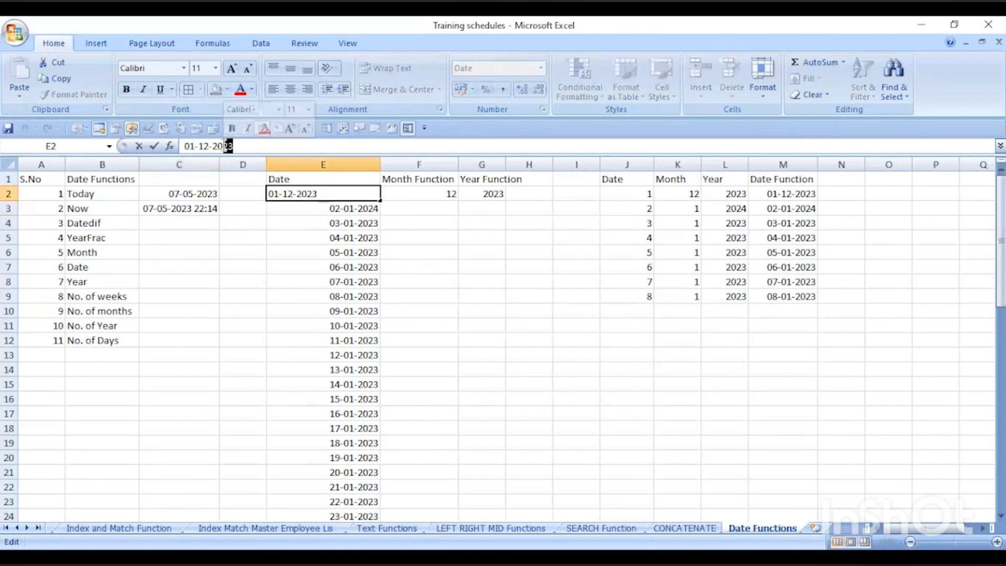
text(10)
key(Return)
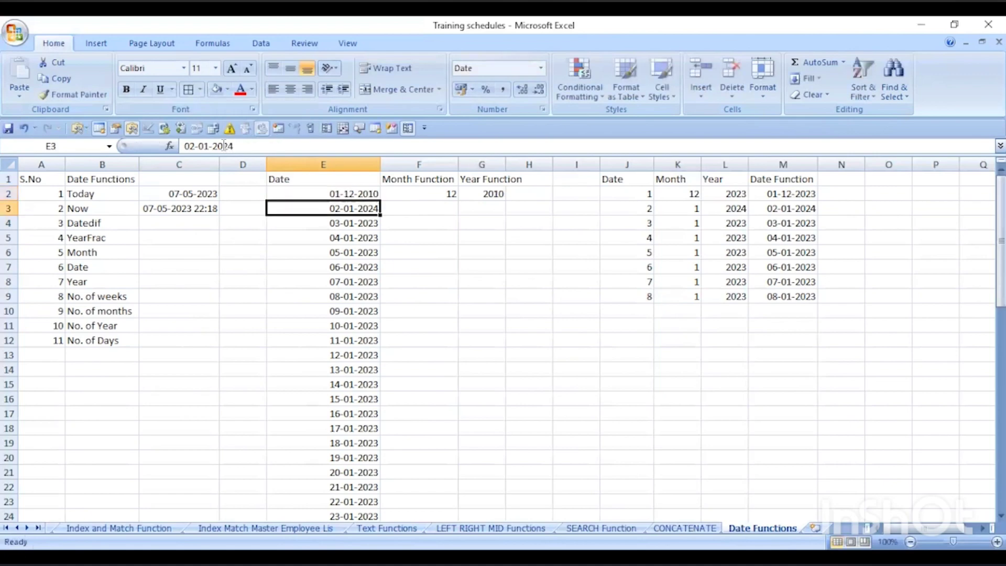
- Enter the heading Datedif Function in H1 and widen column H to fit it
click(536, 177)
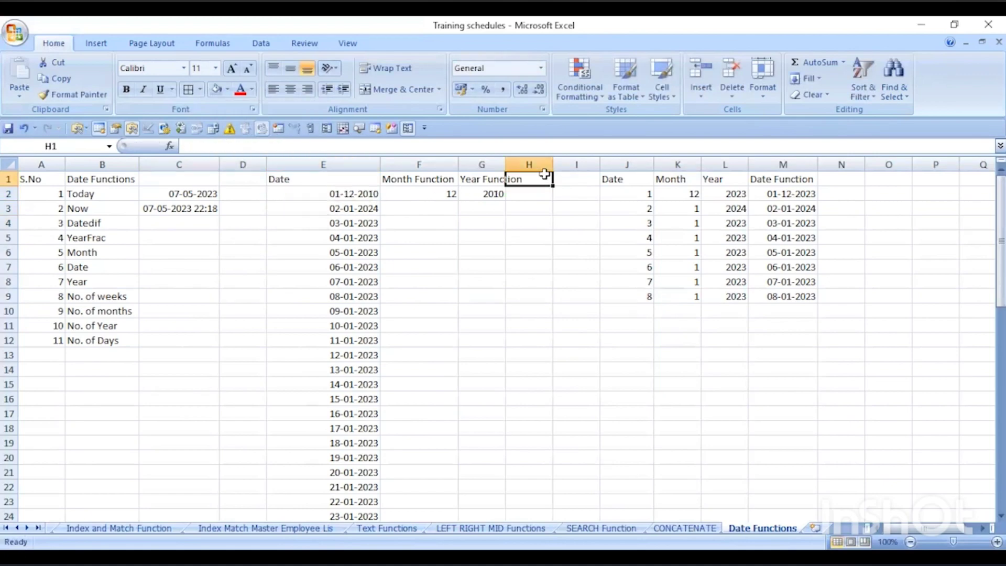
text(DAtae)
key(BackSpace)
key(BackSpace)
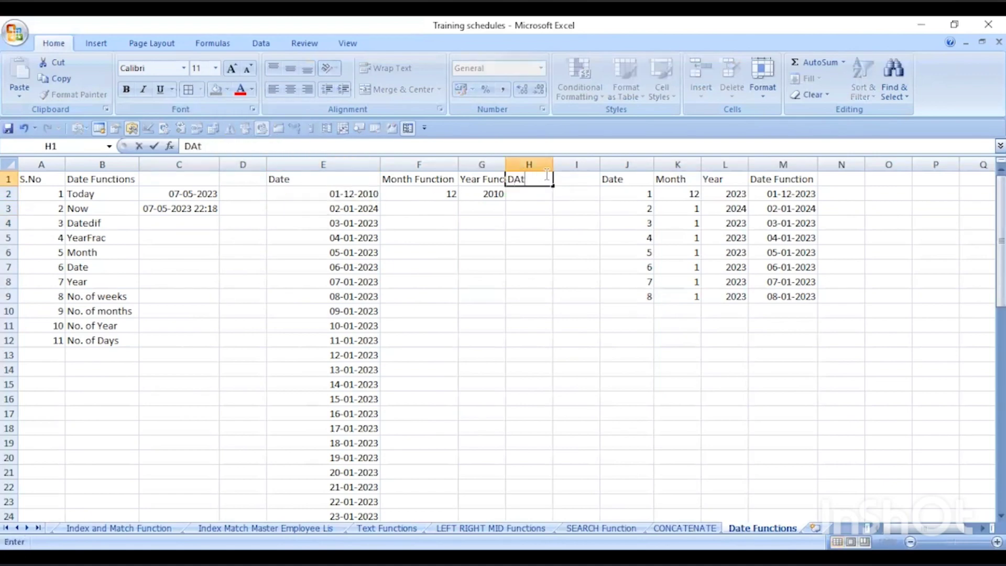
text(edif Function)
key(Return)
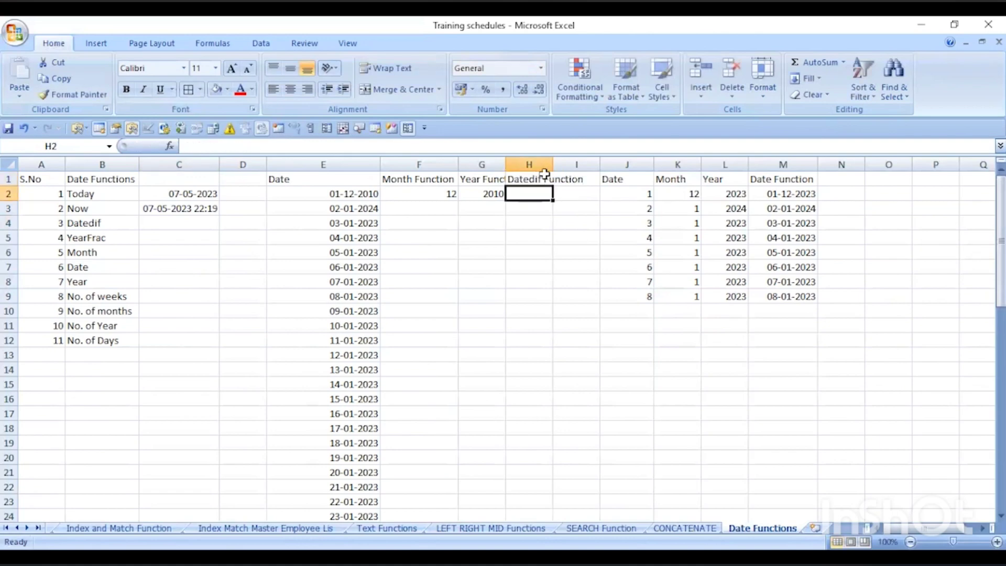
double_click(553, 165)
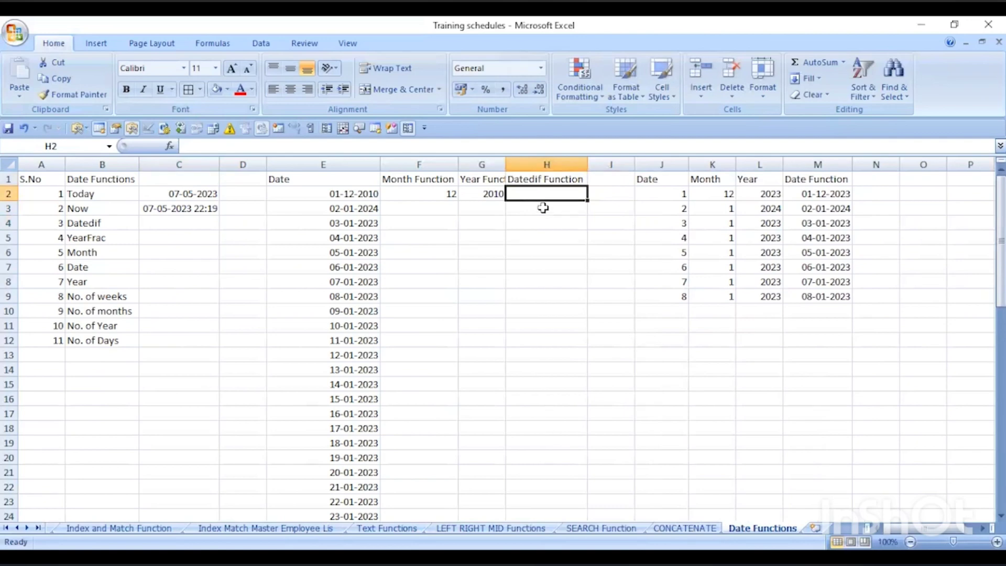
click(531, 180)
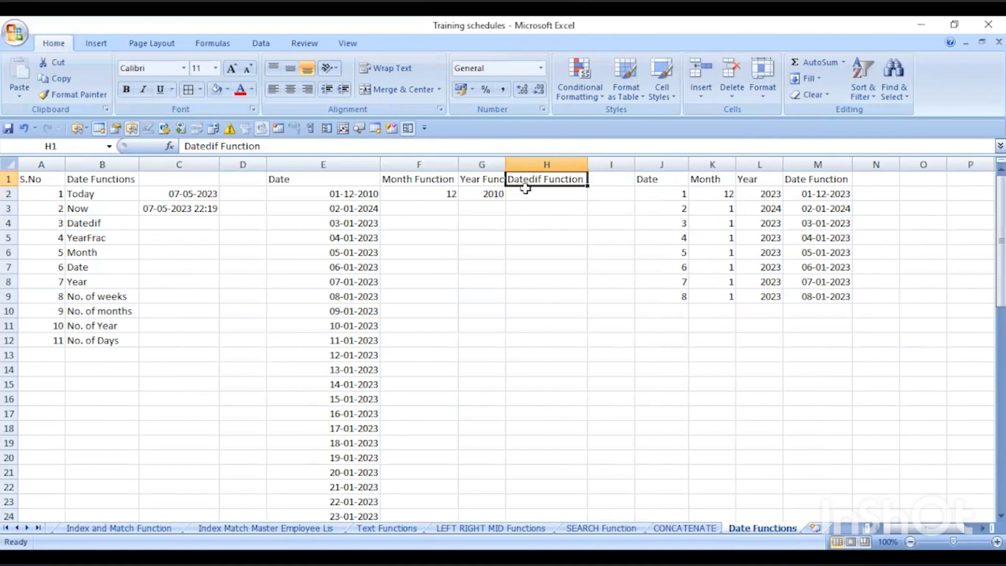
click(192, 179)
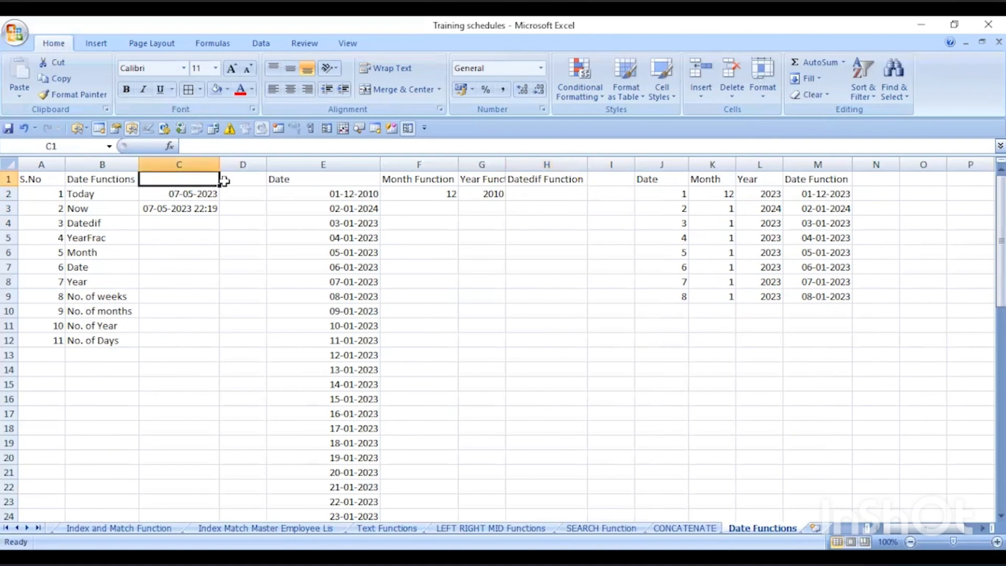
text(Tot)
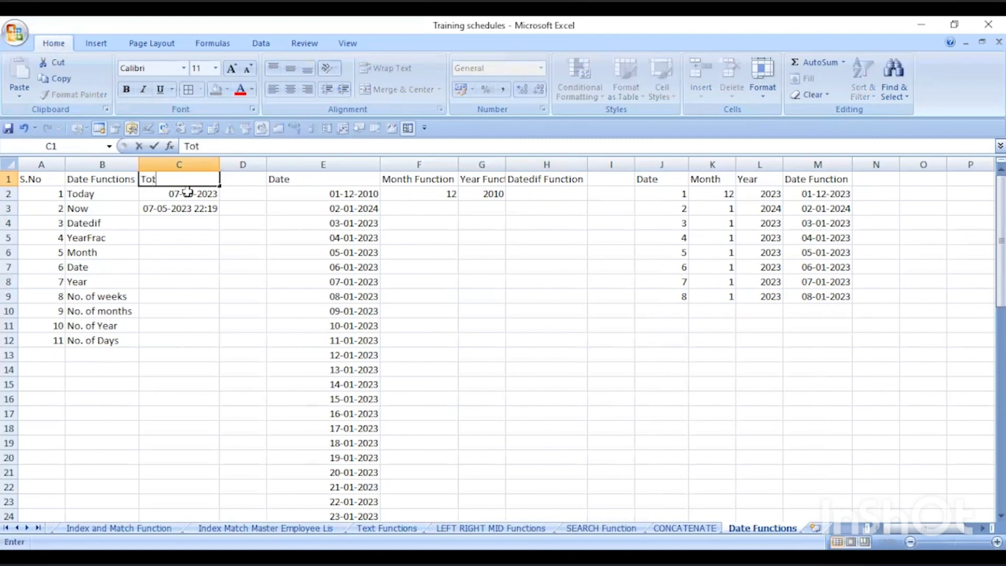
key(BackSpace)
key(BackSpace)
key(BackSpace)
click(187, 191)
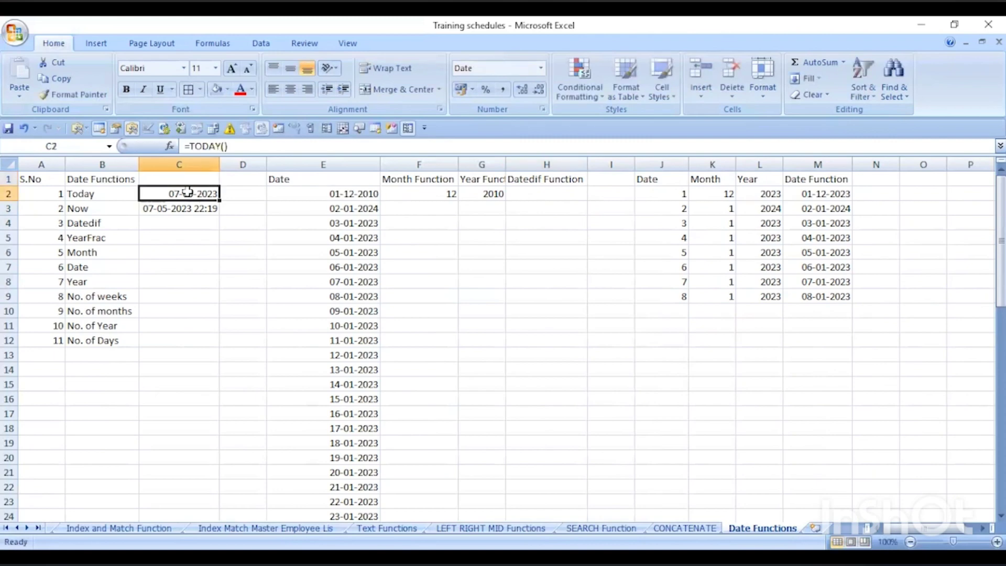
click(414, 176)
- Enter the heading Today in D1 and move the TODAY formula from C2 to D2
click(246, 179)
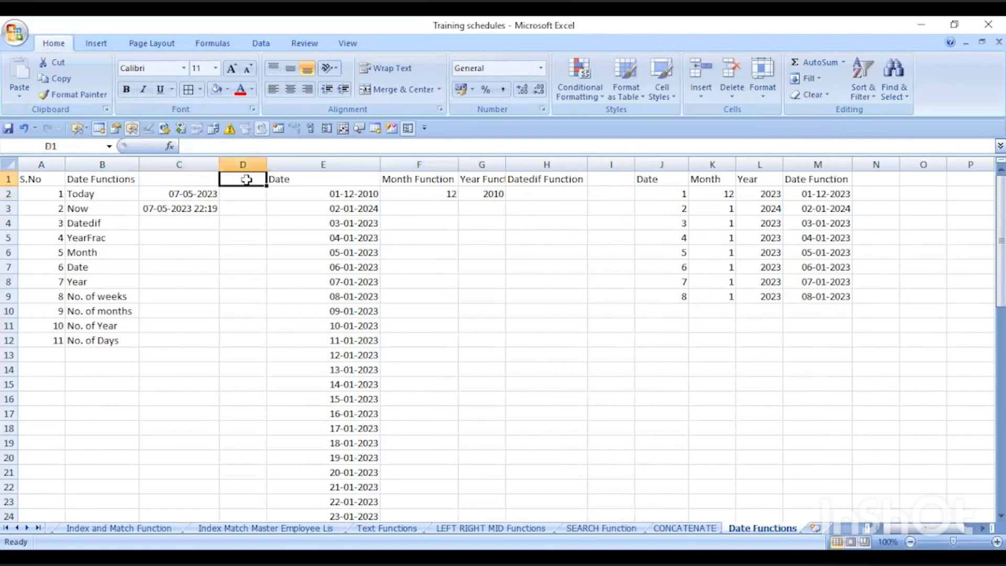
text(Today)
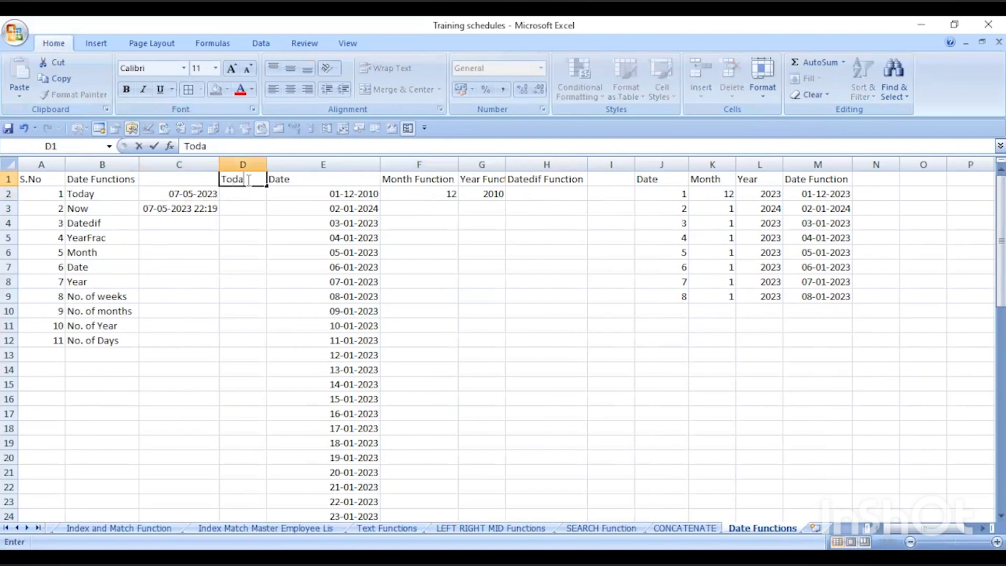
key(Return)
click(175, 194)
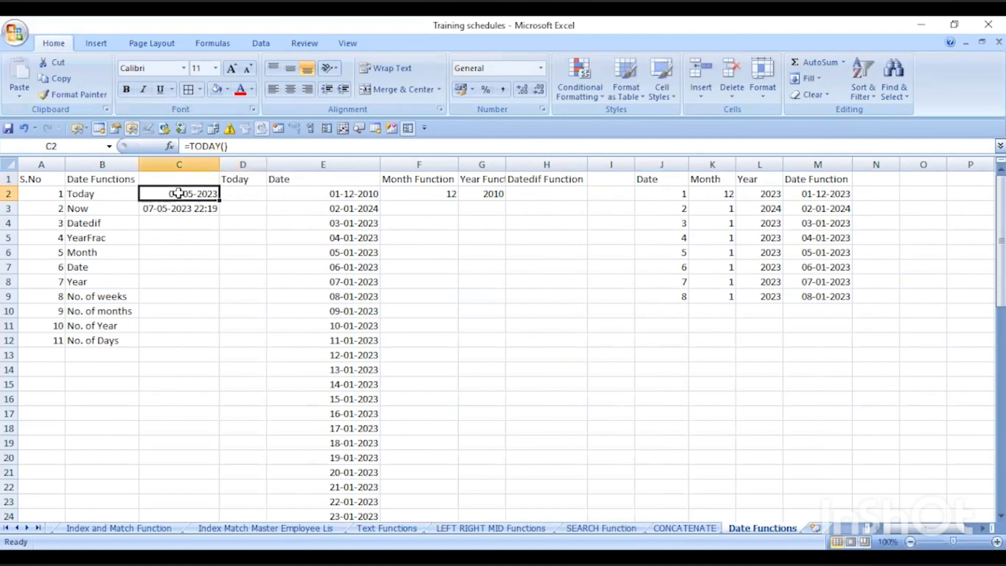
key(ctrl+c)
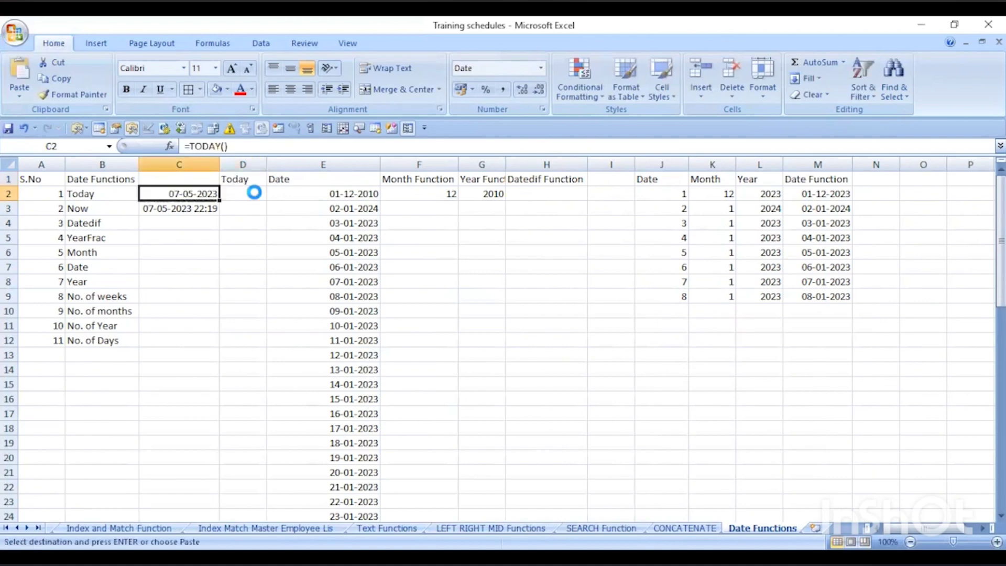
click(255, 193)
key(Return)
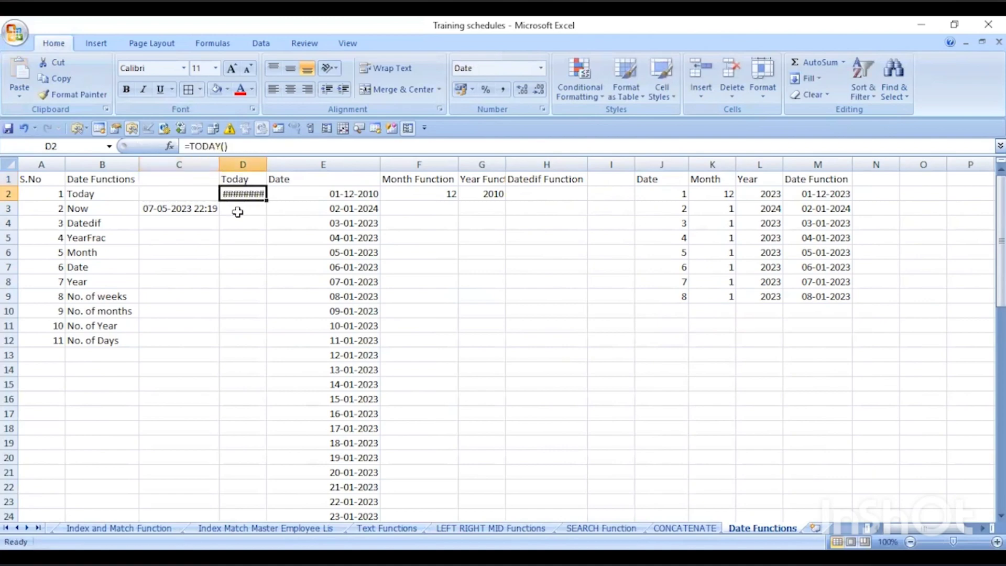
- Widen column D to fit its date and fill the TODAY formula from D2 down to D19
double_click(267, 164)
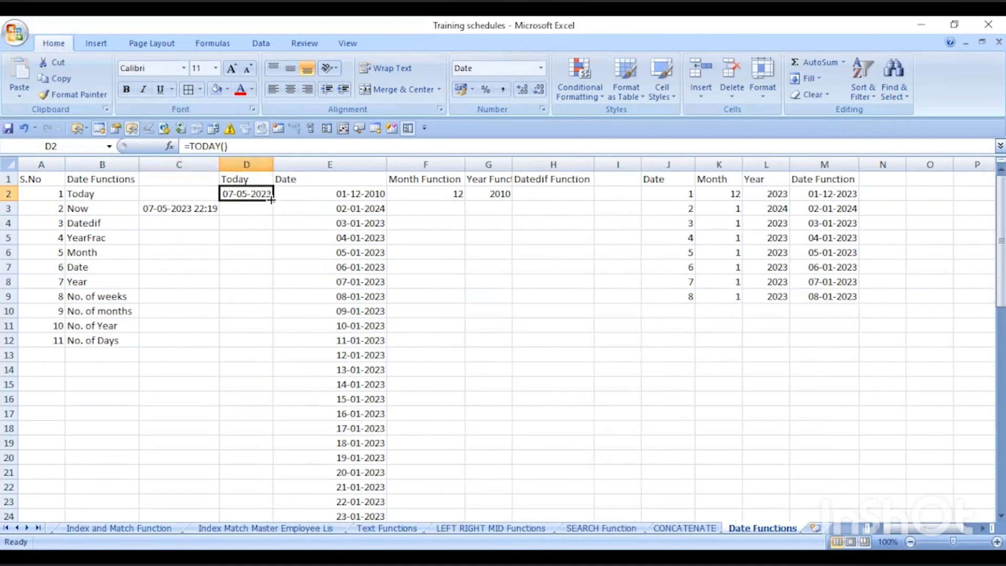
drag(273, 200, 274, 451)
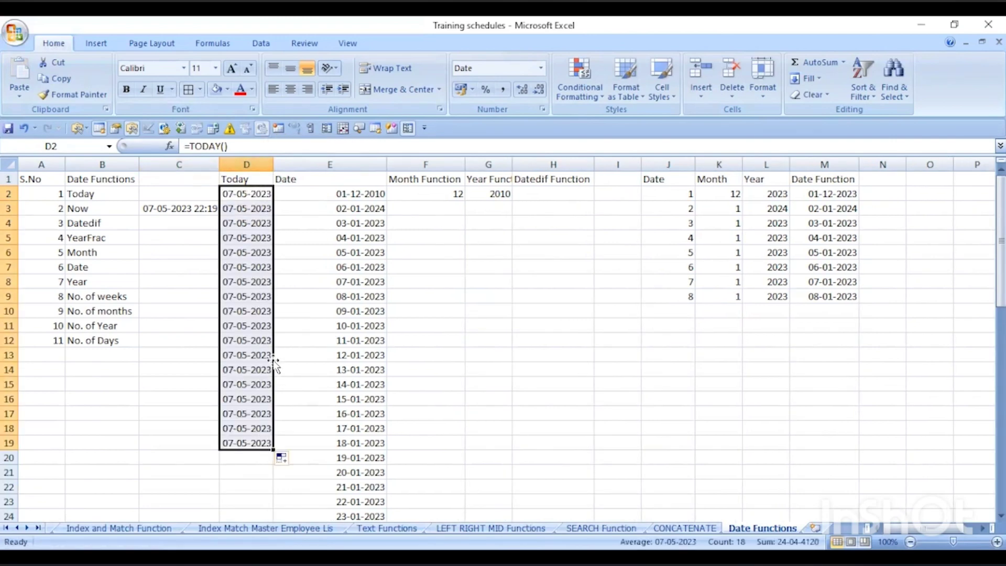
click(251, 277)
click(348, 195)
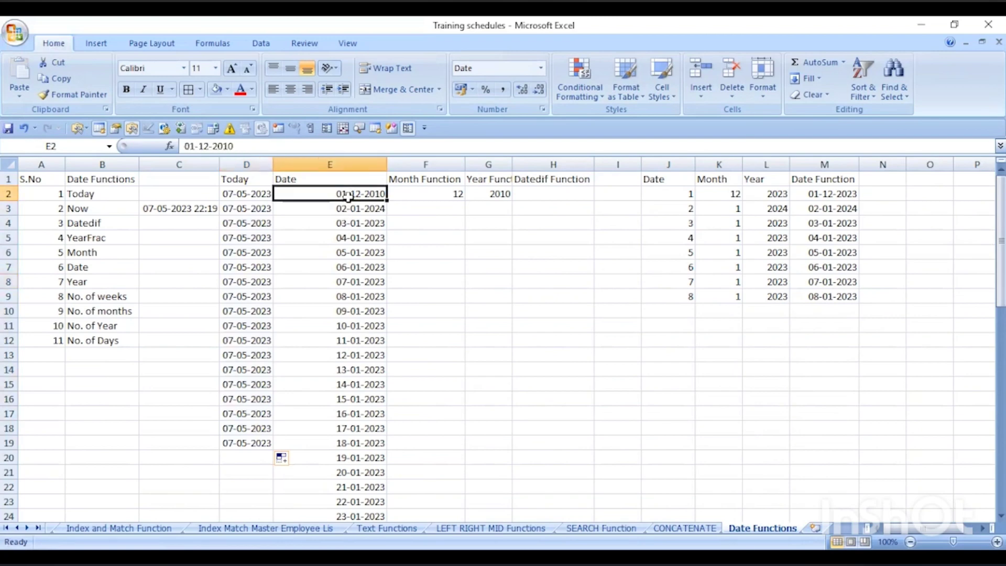
click(256, 195)
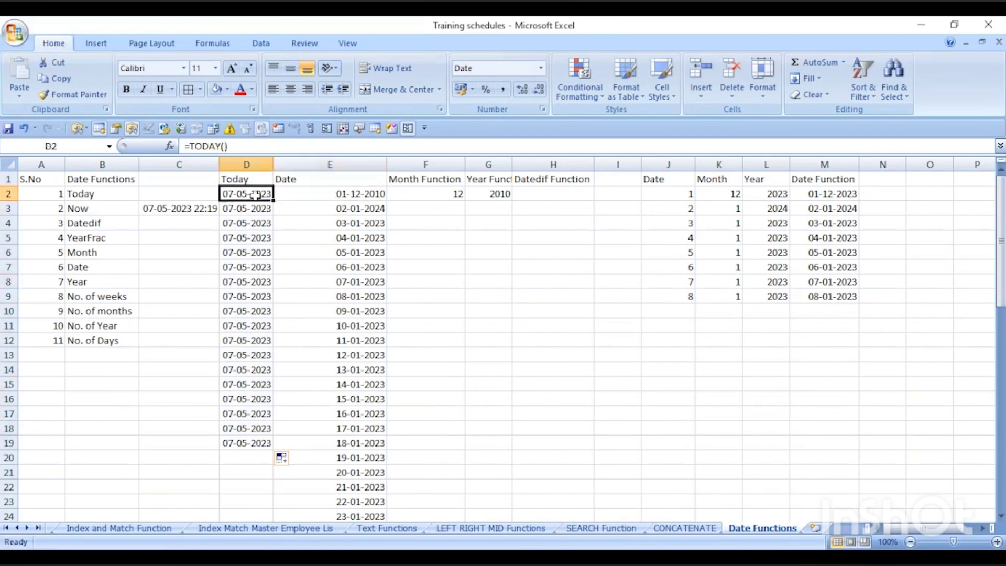
click(322, 192)
- Enter =DATEDIF(E2,D2,"M") in H2 to calculate the months between the date in E2 and today's date in D2
click(567, 192)
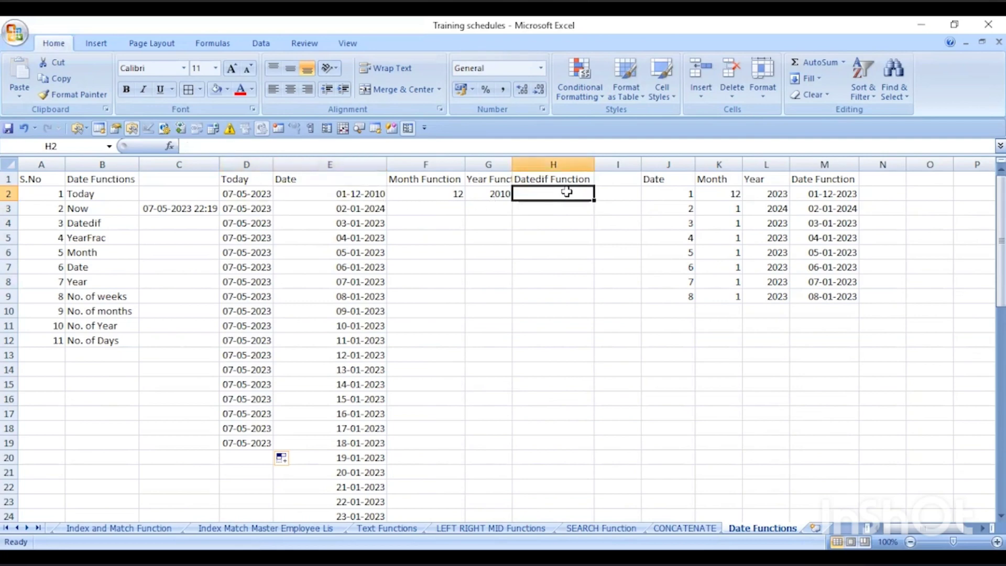
text(=date)
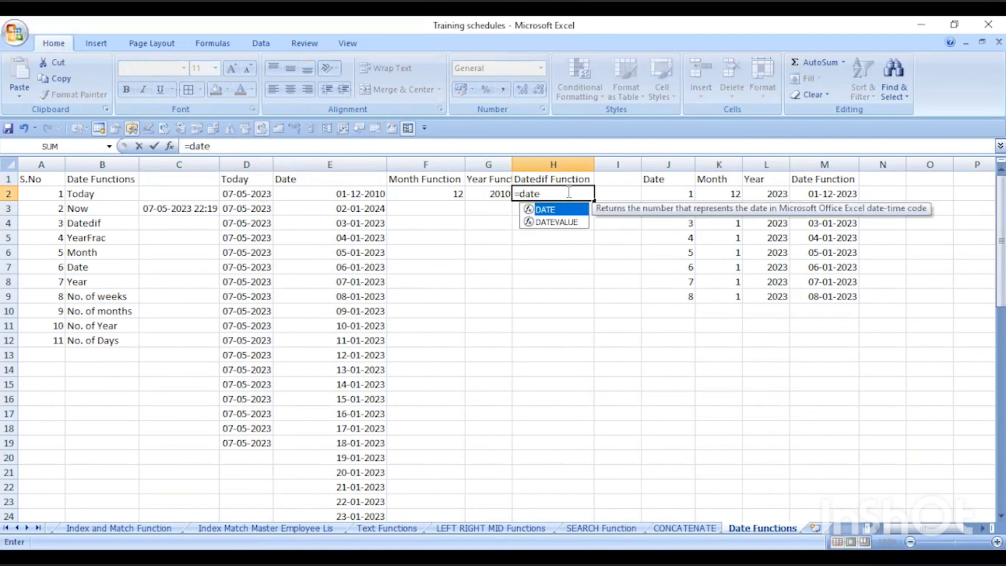
text(dif)
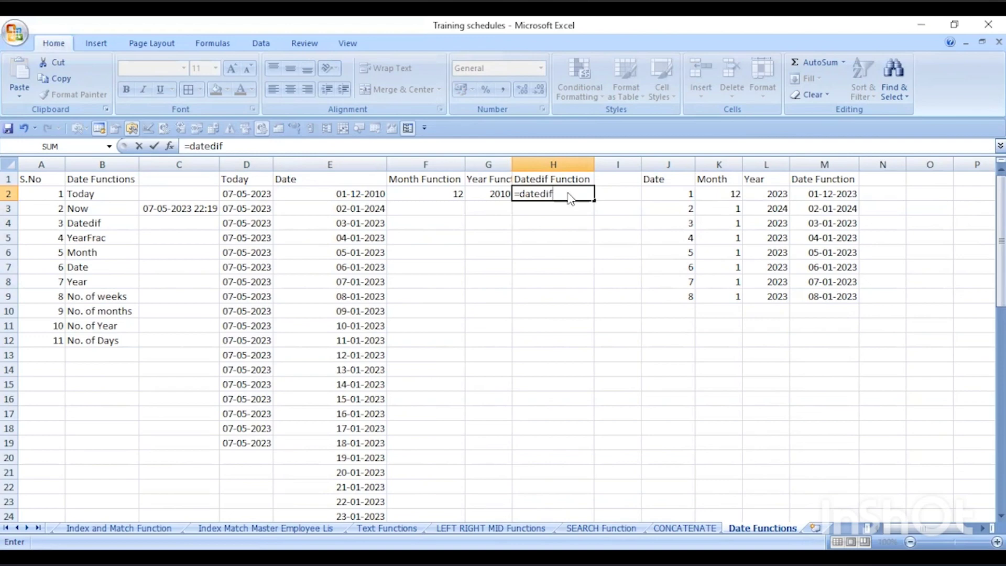
text(()
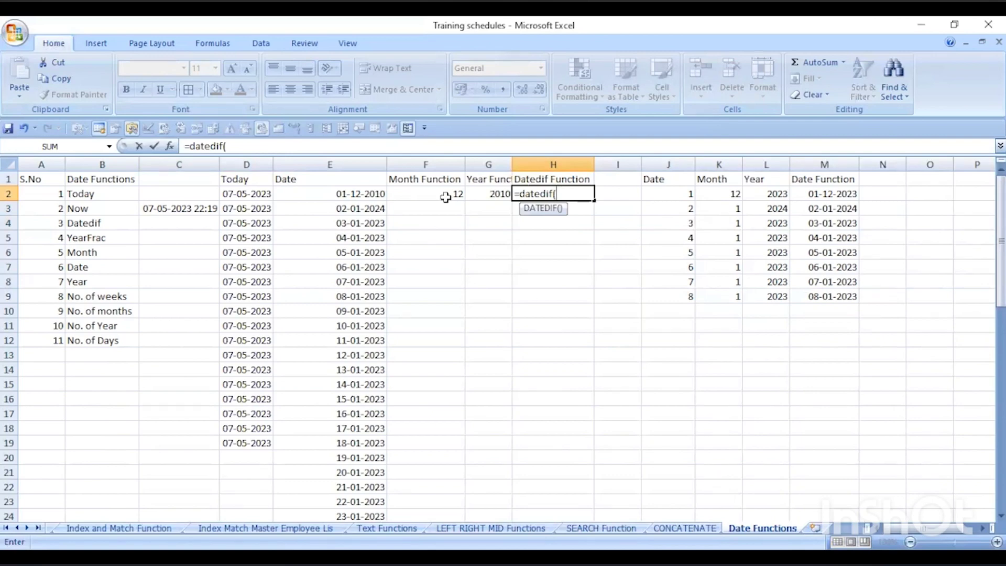
click(367, 195)
text(,)
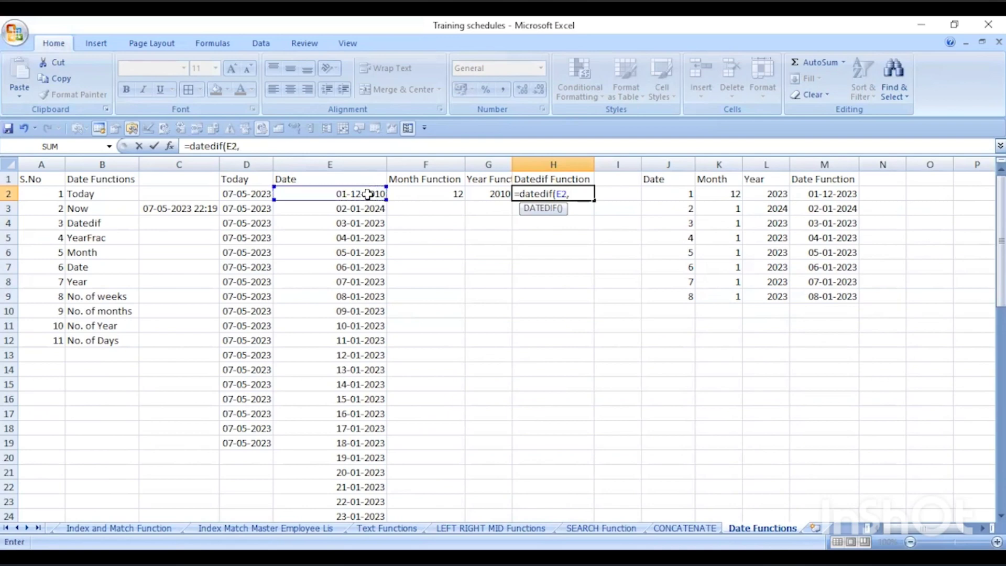
click(249, 192)
text(,)
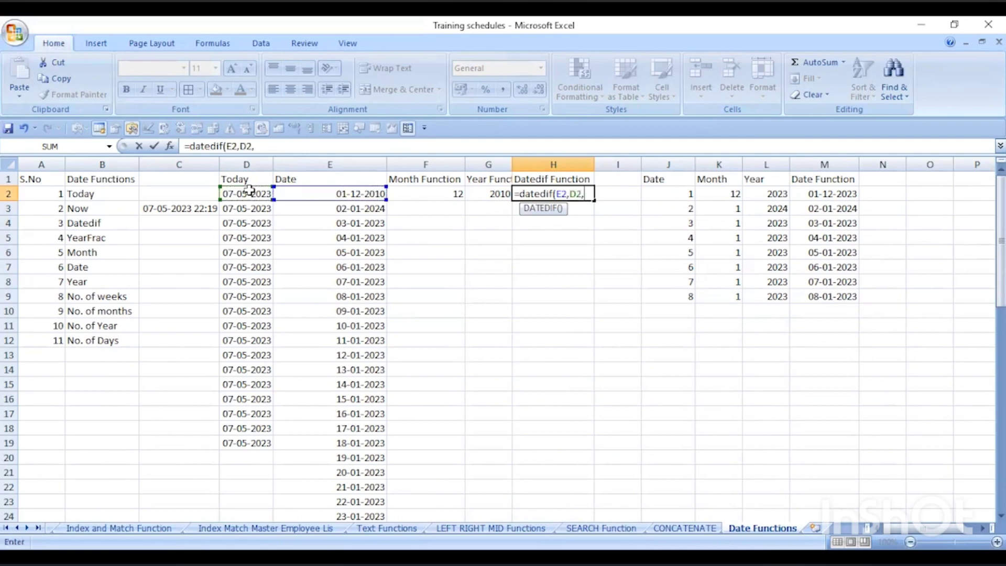
text("M"))
key(Return)
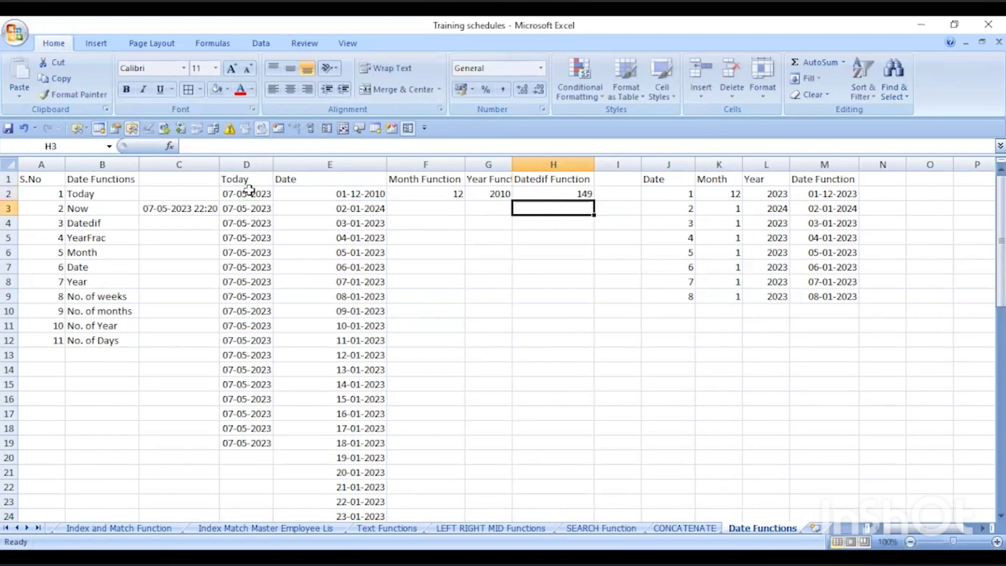
- Examine the DATEDIF formula in H2 against the dates in E2 and D2, and the list entries from No. of weeks to No. of Days
click(557, 190)
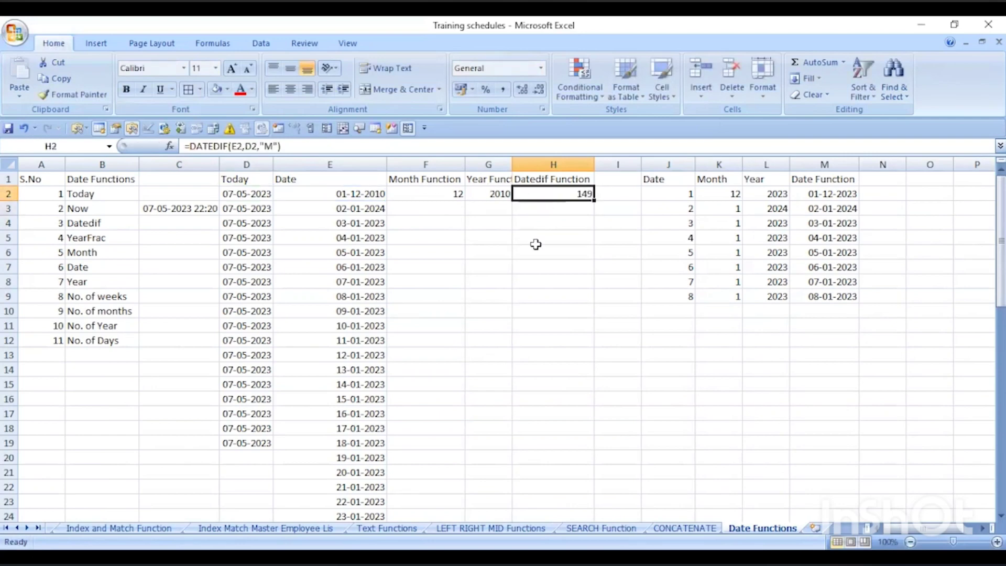
click(345, 192)
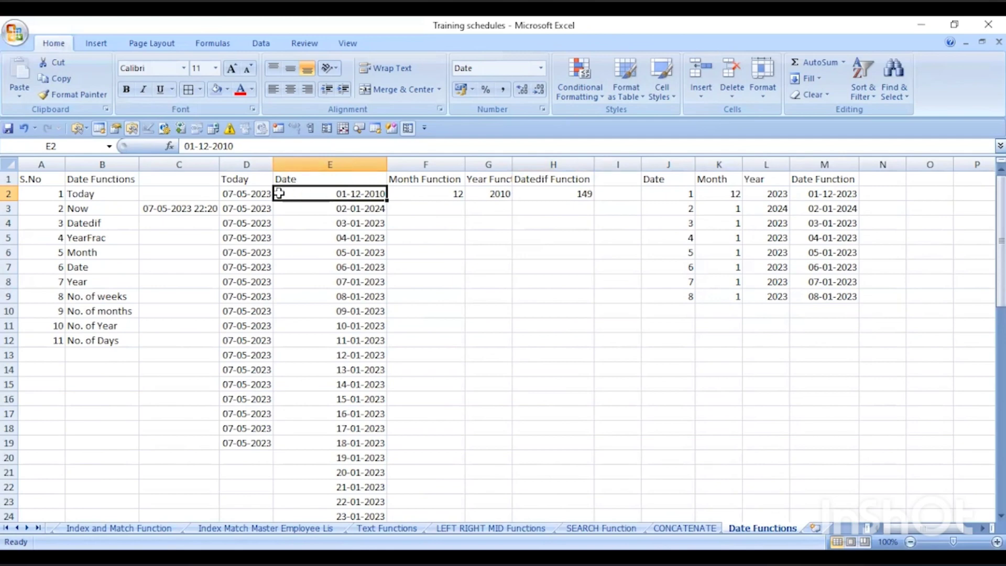
click(247, 194)
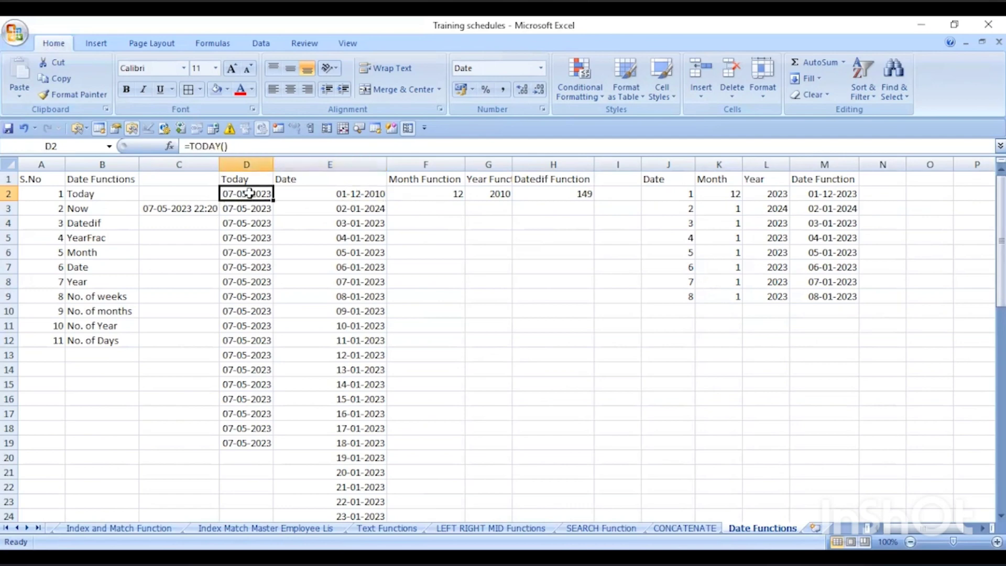
click(350, 192)
click(564, 194)
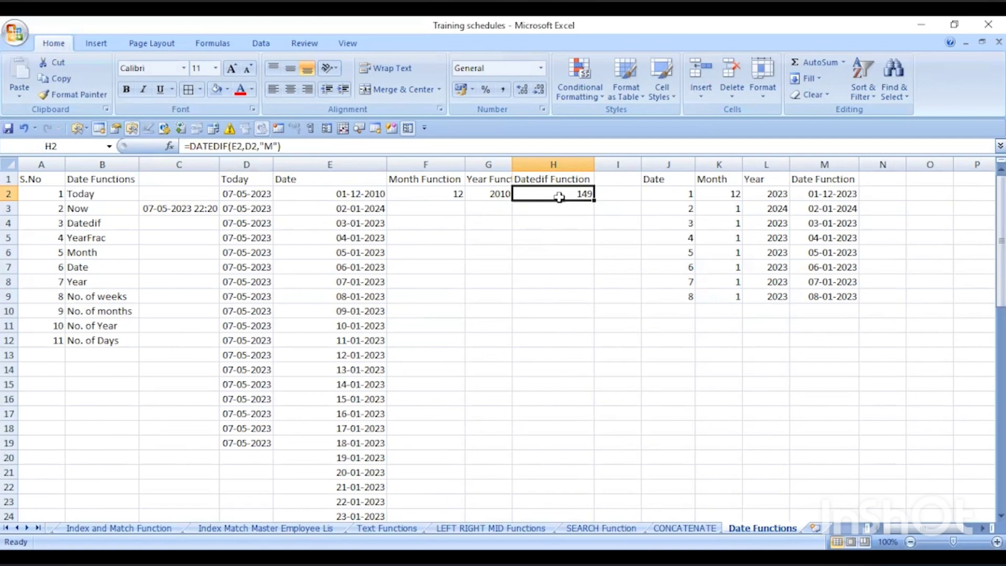
double_click(112, 296)
click(94, 322)
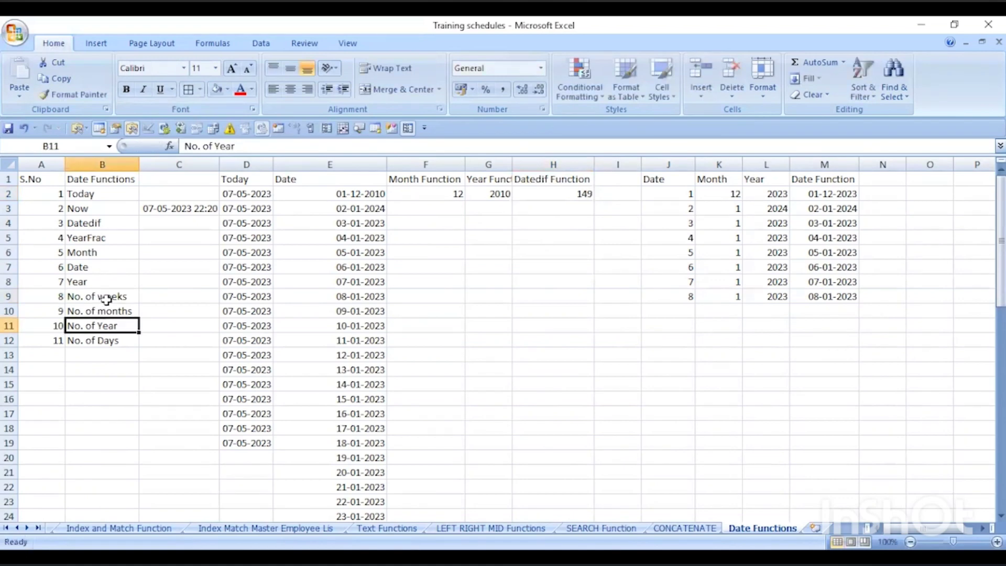
drag(101, 295, 111, 336)
click(111, 310)
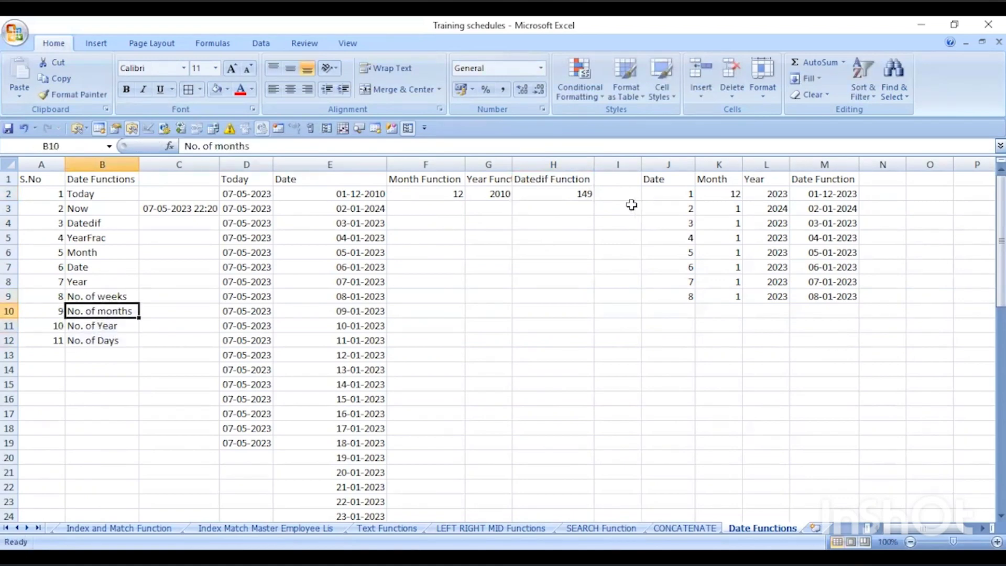
- Copy the DATEDIF formula from H2 into H3
click(584, 193)
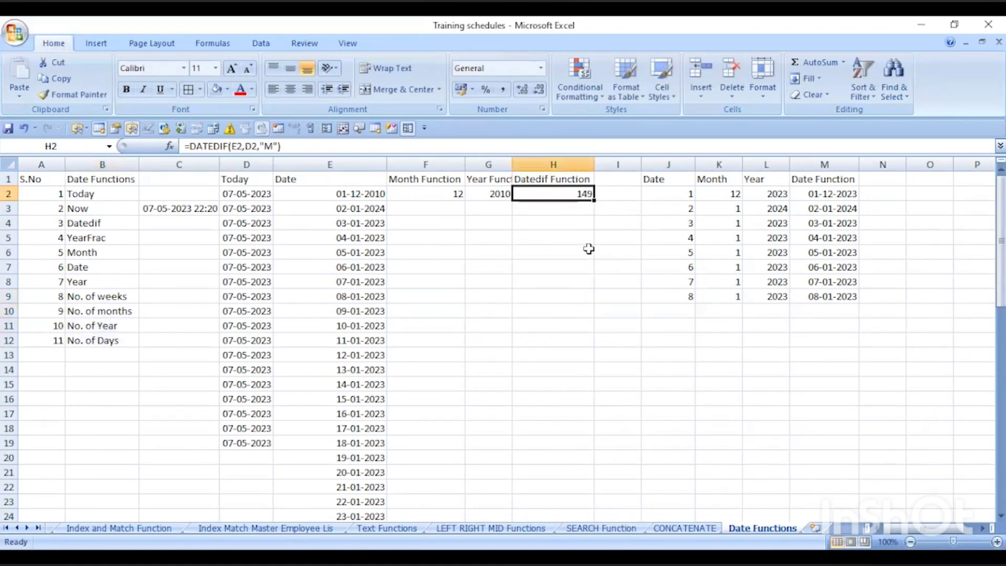
key(ctrl+c)
click(559, 207)
key(ctrl+v)
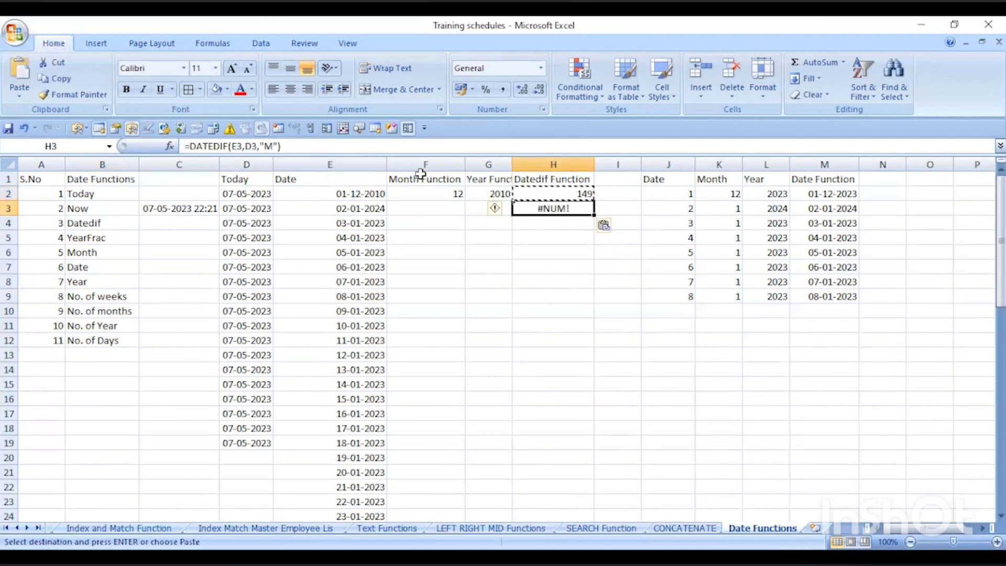
click(557, 195)
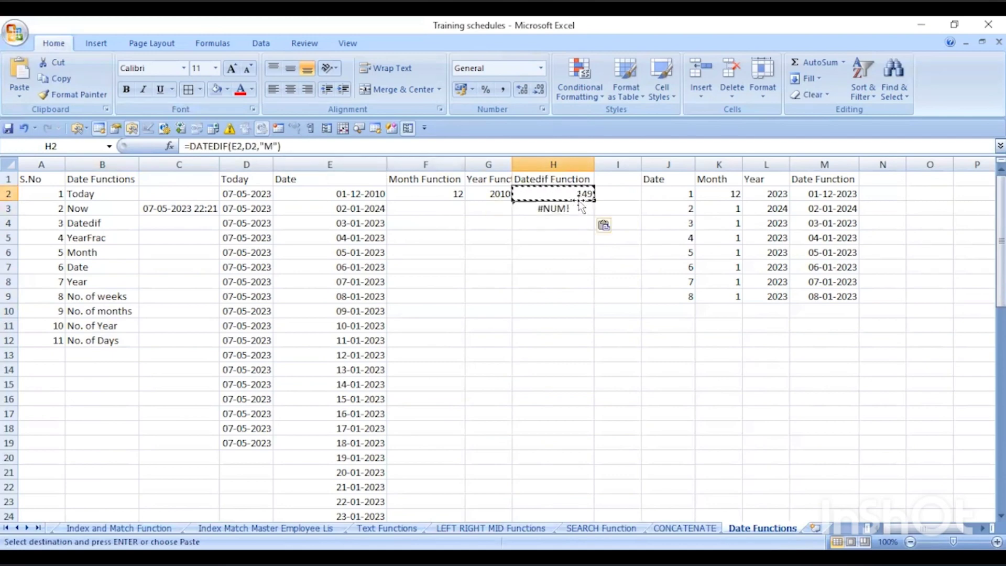
click(557, 208)
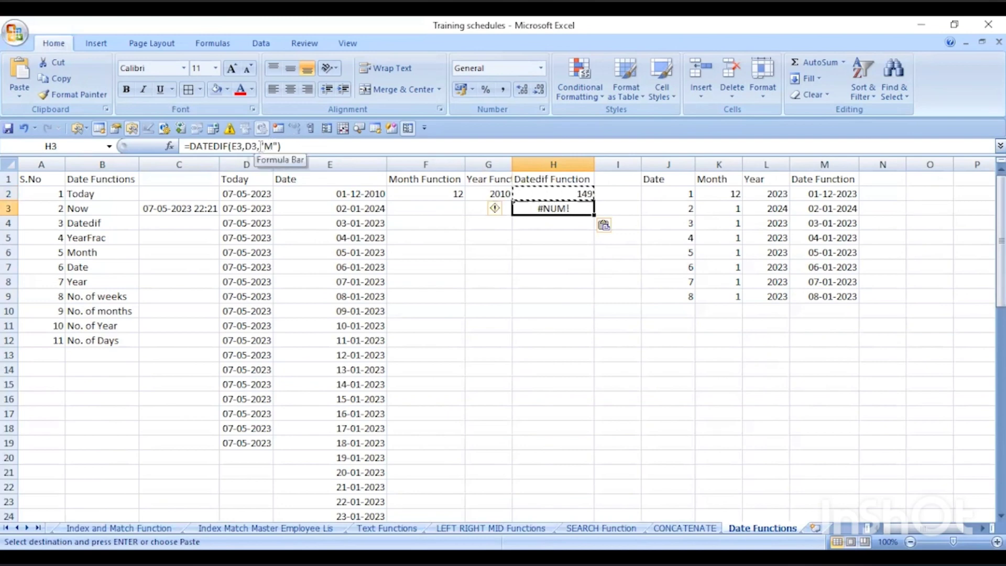
- Change the year of the date in E3 so it reads 02-01-2011
click(185, 208)
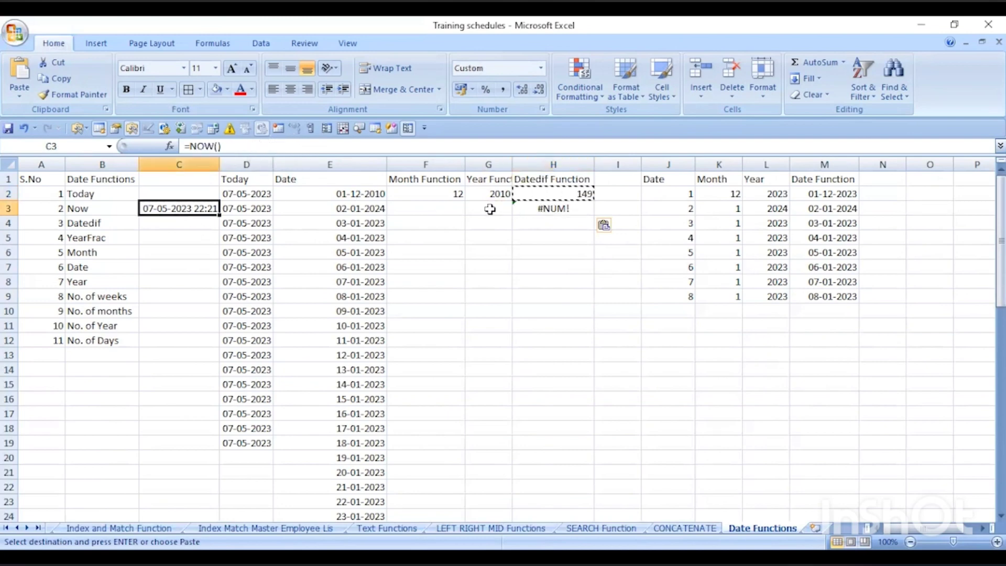
click(364, 209)
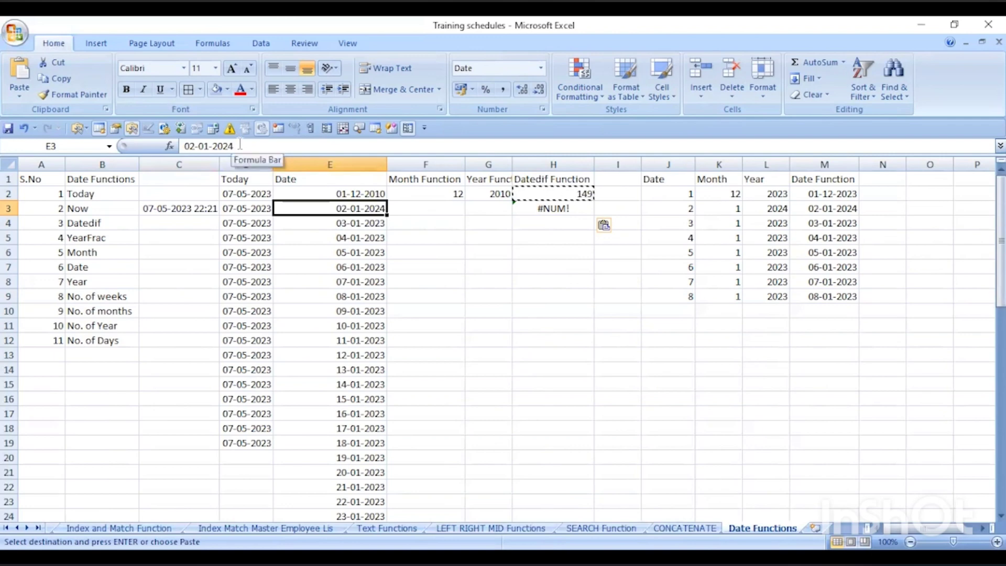
drag(234, 146, 224, 147)
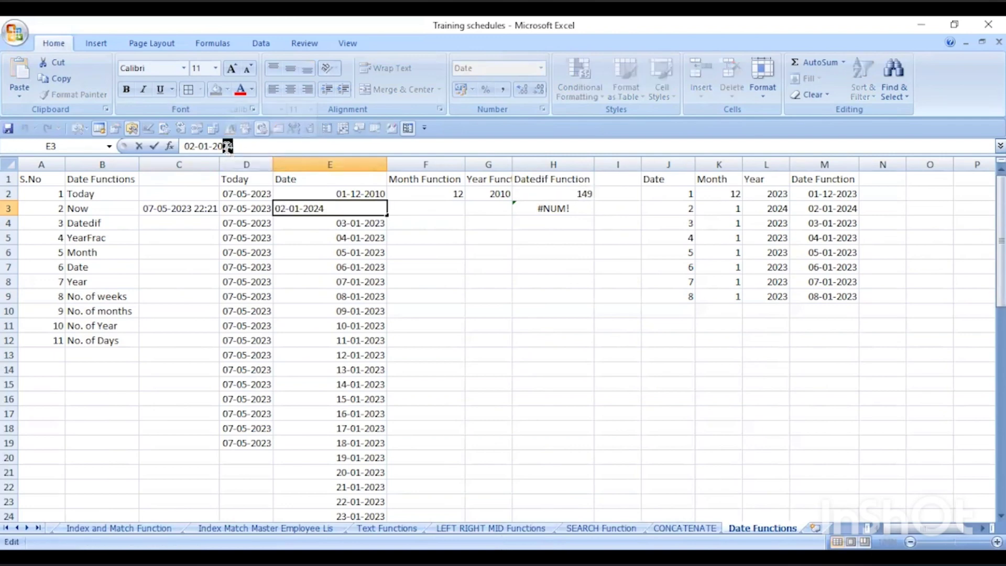
text(11)
key(Return)
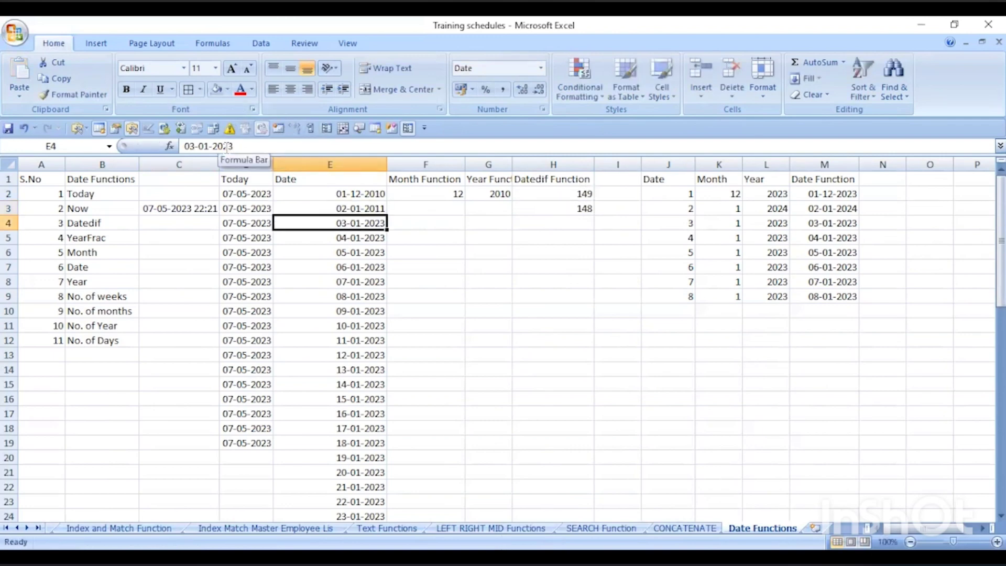
- Change the dates in E4 and E5 to 03-01-2009 and 04-01-2008
drag(234, 146, 226, 146)
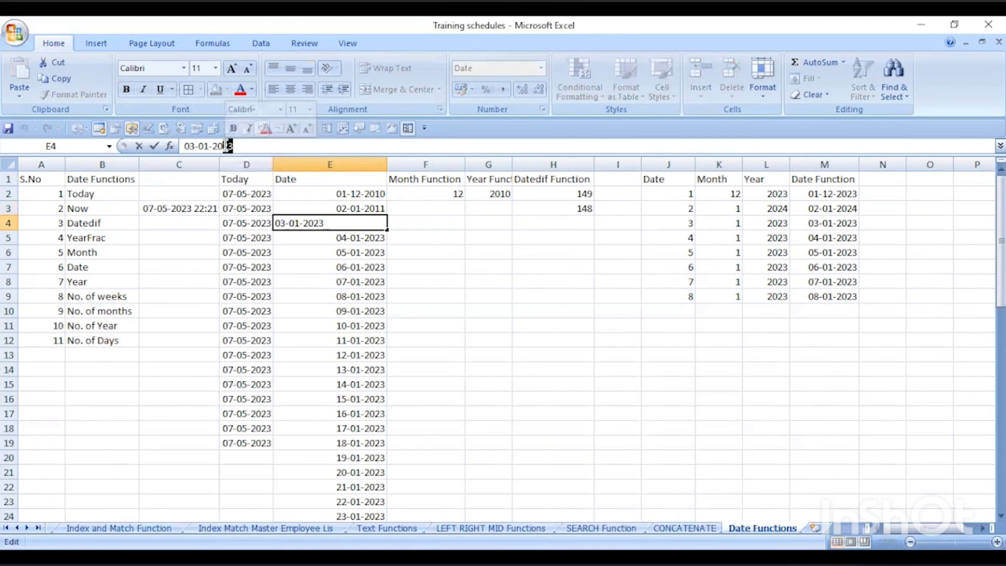
text(09)
key(Return)
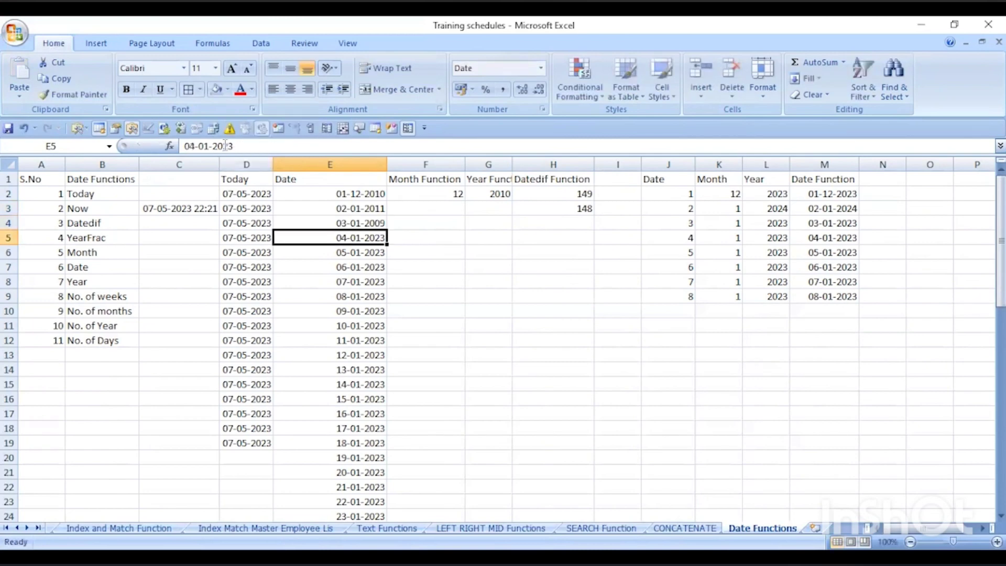
click(234, 146)
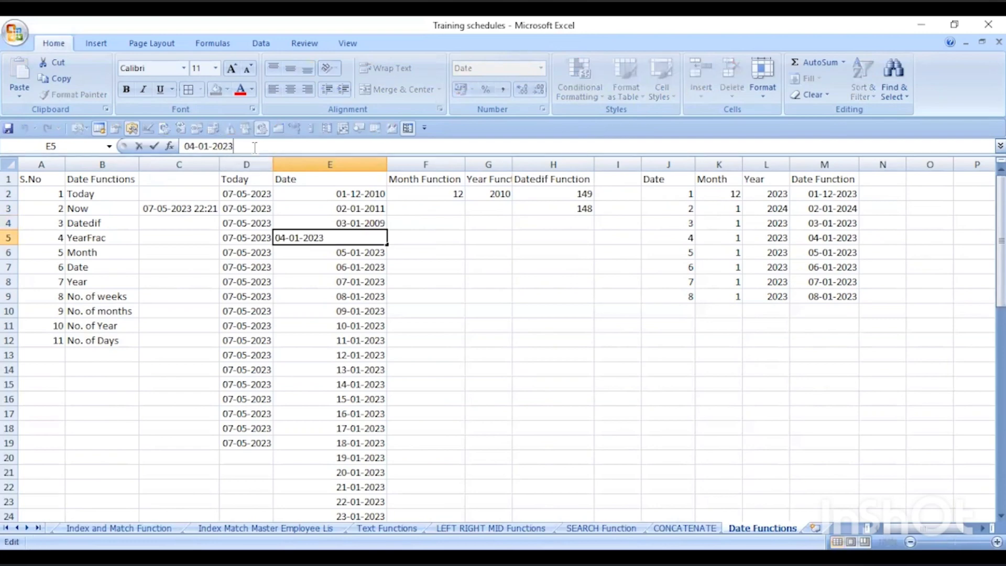
key(BackSpace)
key(BackSpace)
text(08)
key(Return)
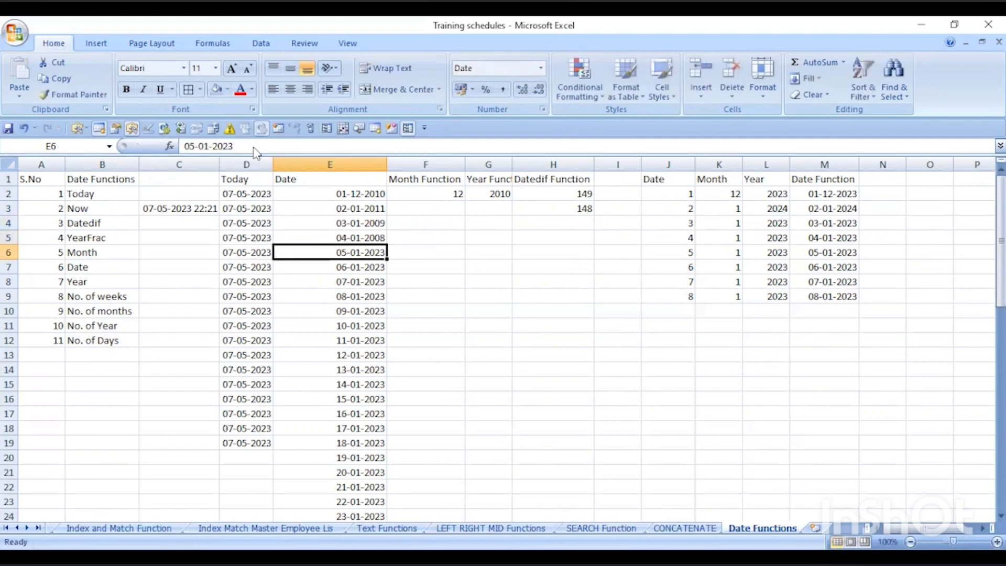
- Change the DATEDIF unit in H3 to "d" to calculate the days between the dates in E3 and D3
click(370, 209)
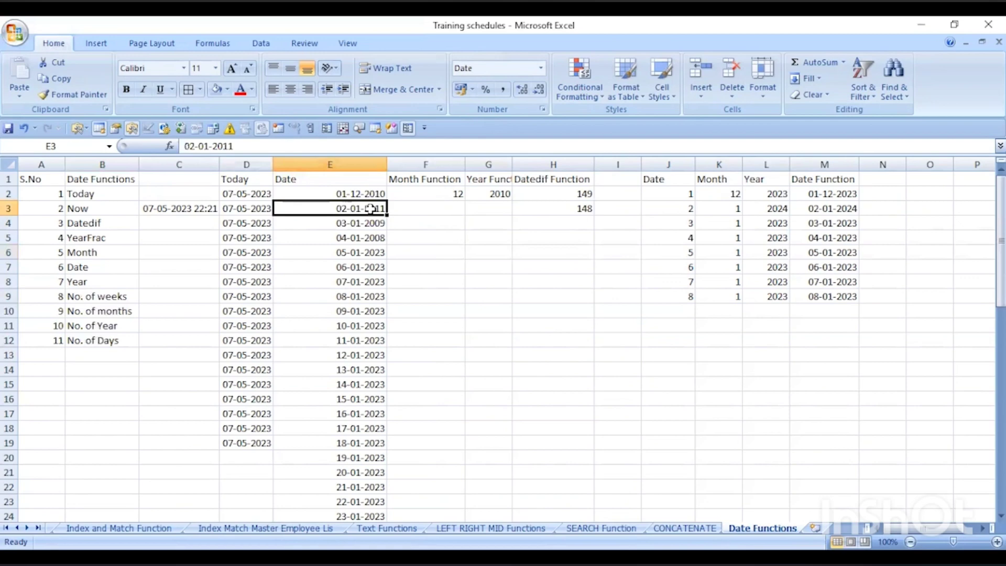
click(581, 208)
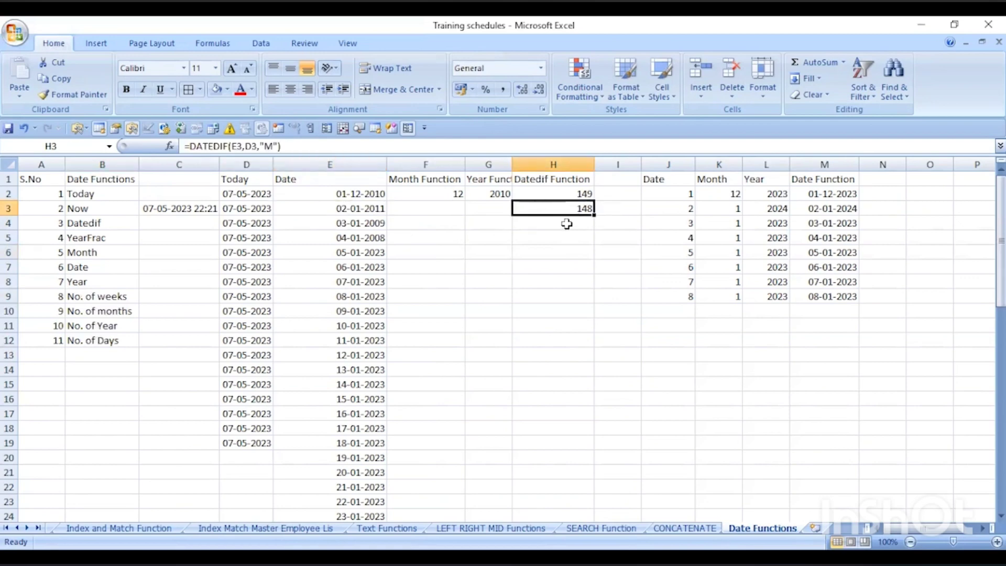
click(268, 146)
double_click(268, 146)
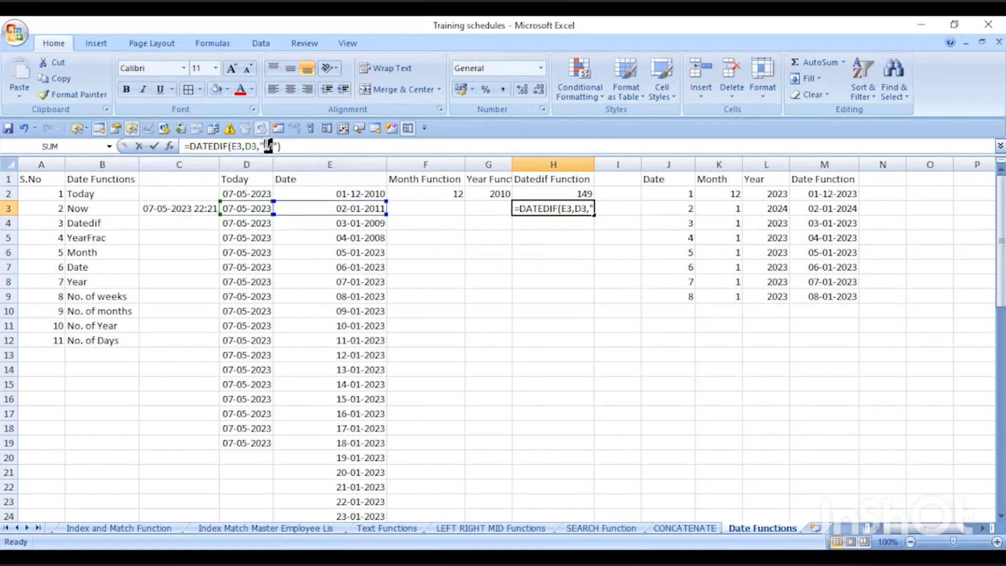
text(d)
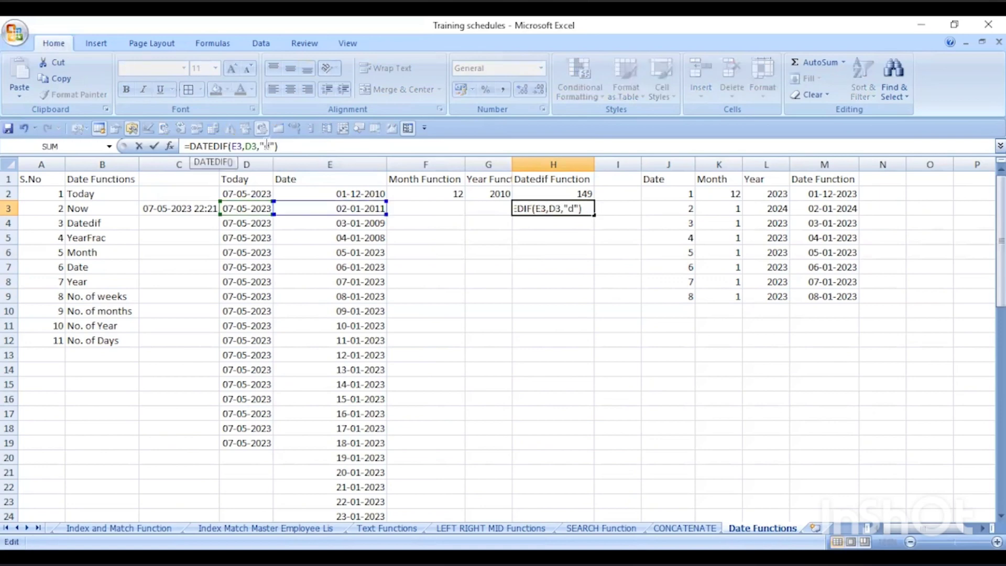
key(Return)
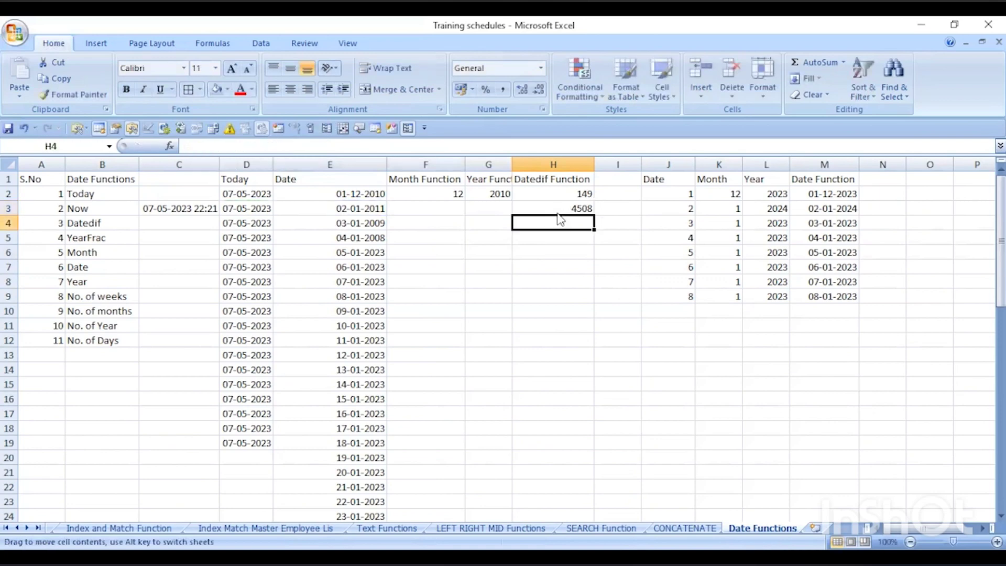
click(561, 205)
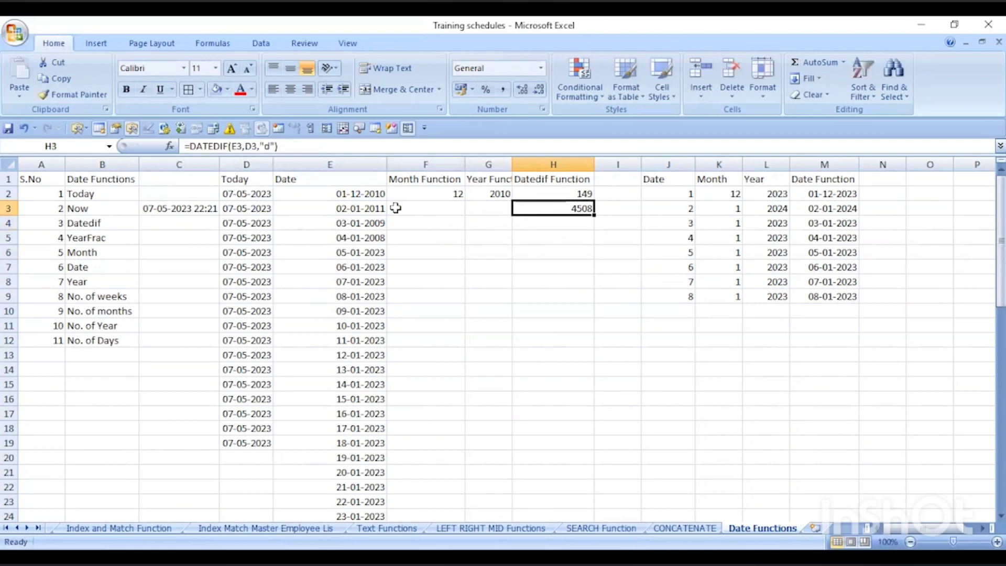
click(367, 208)
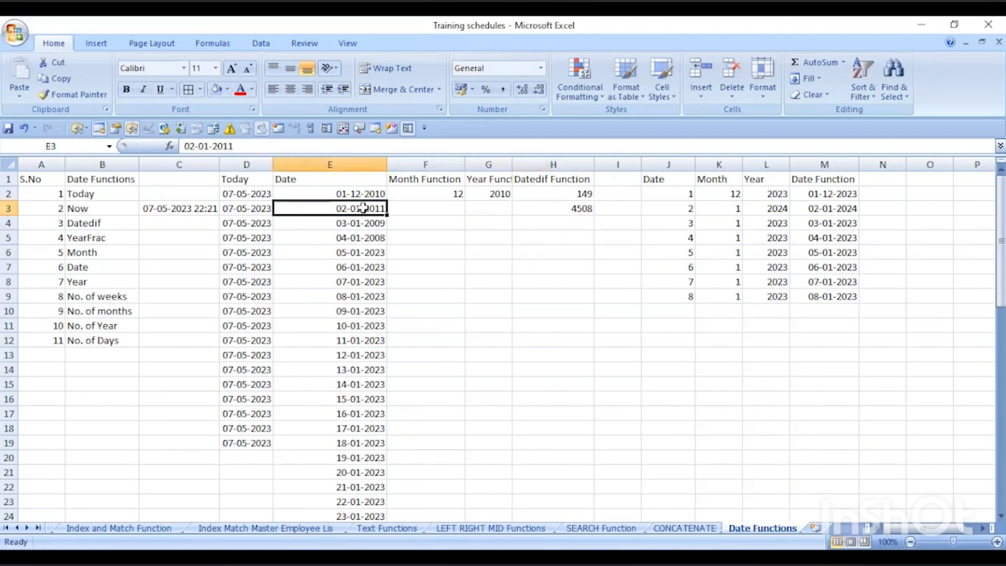
click(251, 208)
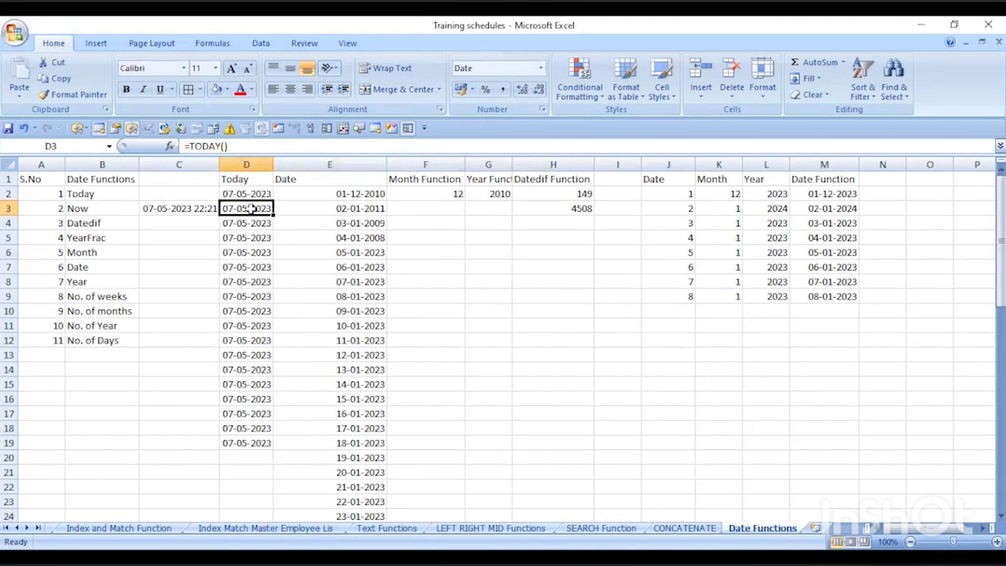
click(346, 212)
- Copy the day-based DATEDIF formula from H3 into H4
click(574, 208)
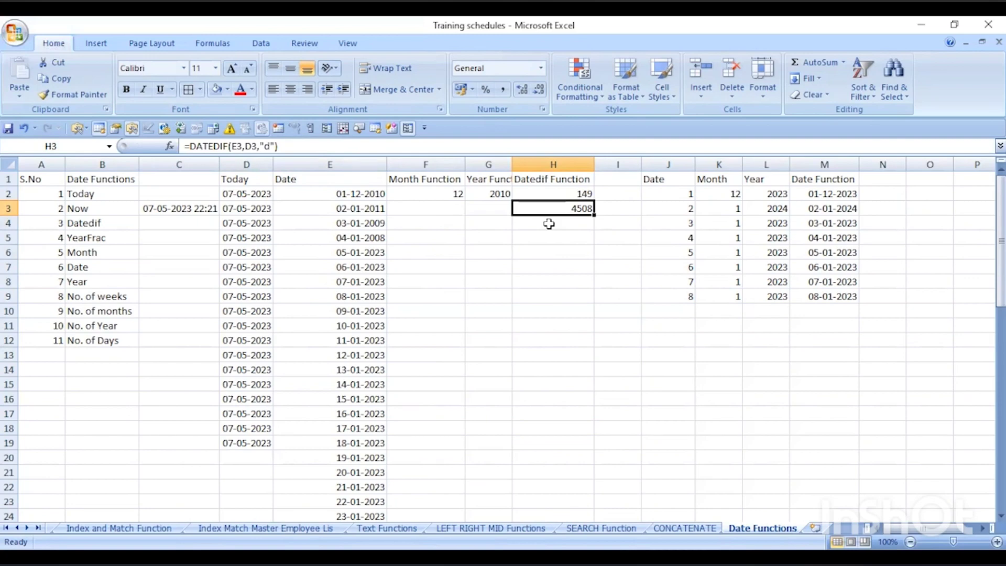
key(ctrl+c)
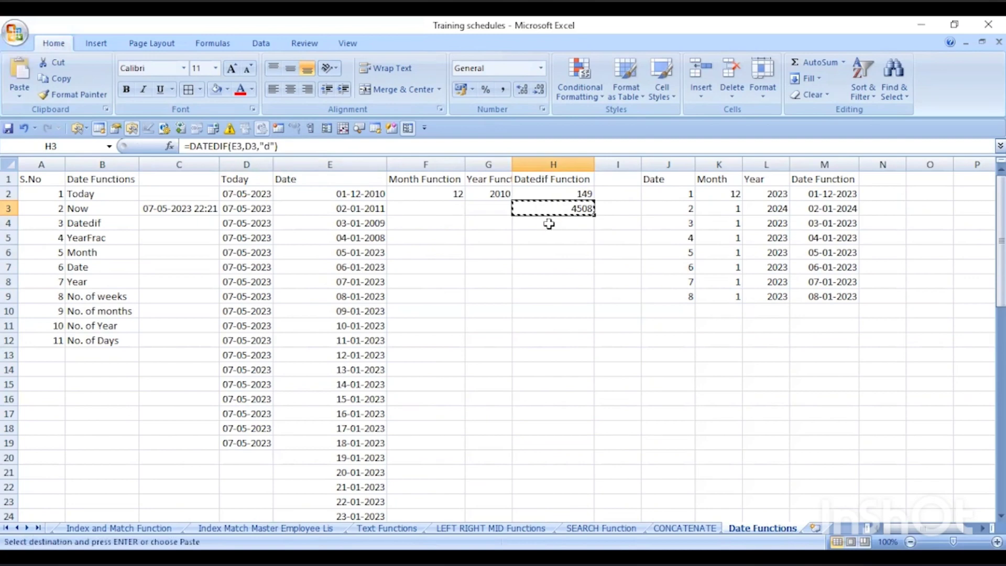
click(548, 223)
key(ctrl+v)
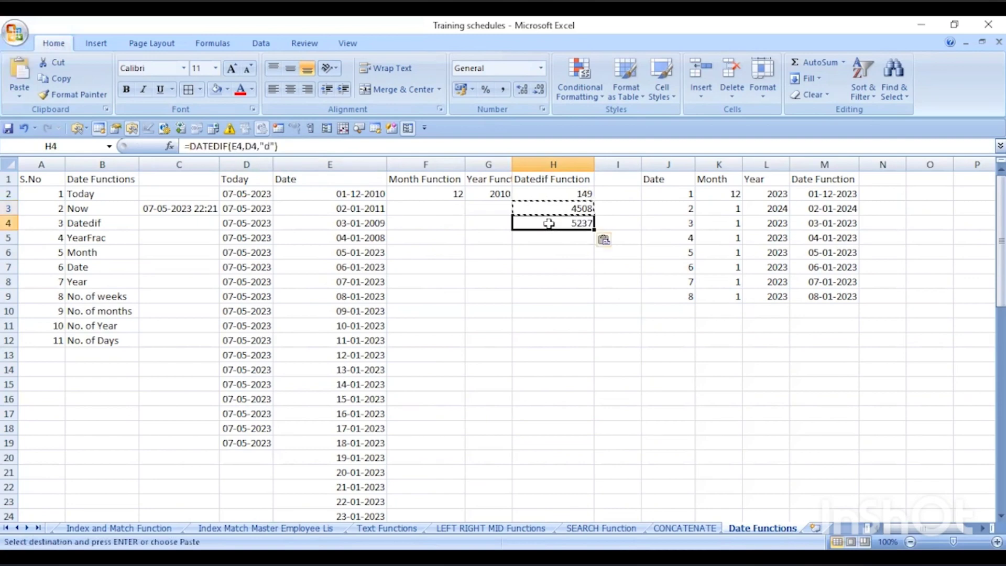
- Change the DATEDIF unit in H4 to "y" to calculate the years between the dates in E4 and D4
click(548, 193)
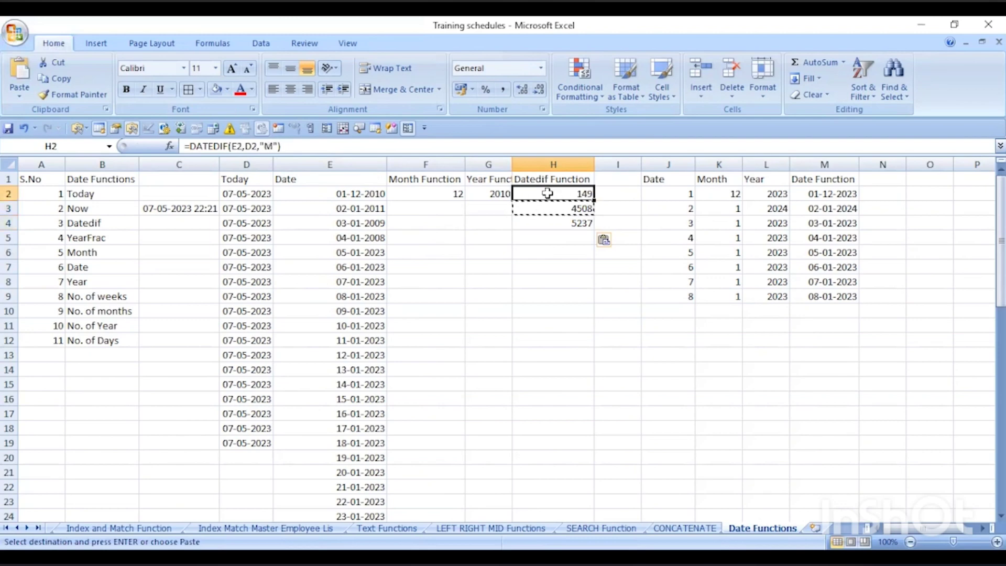
click(544, 223)
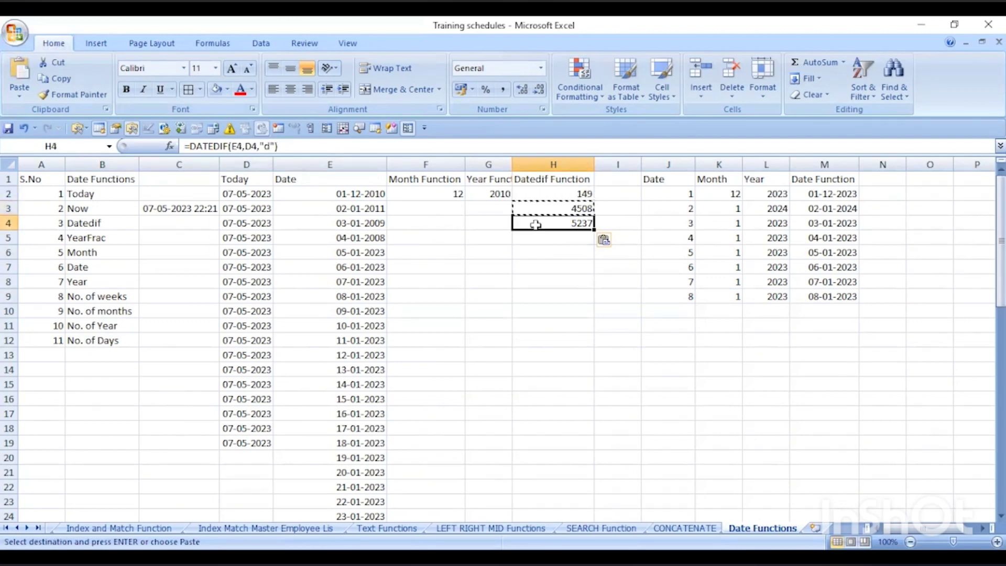
double_click(267, 147)
text(y)
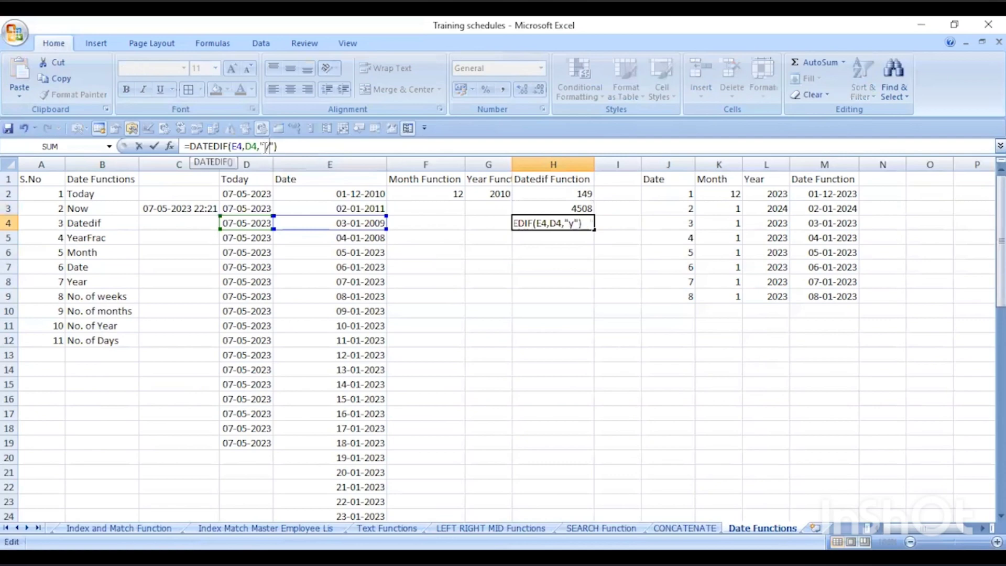
key(Return)
click(566, 220)
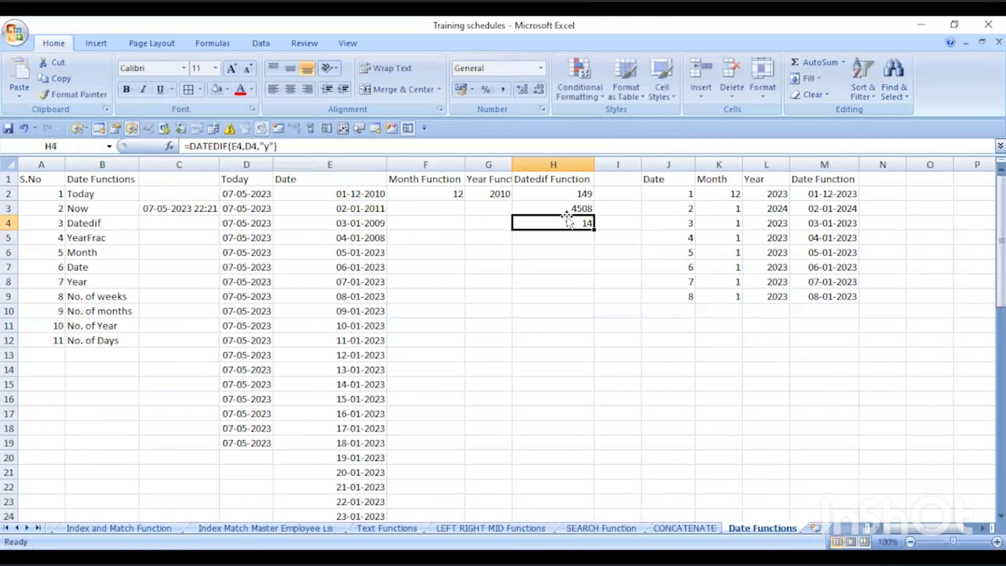
- Show the DATEDIF results in H2:H4 with two decimal places
drag(571, 193, 567, 222)
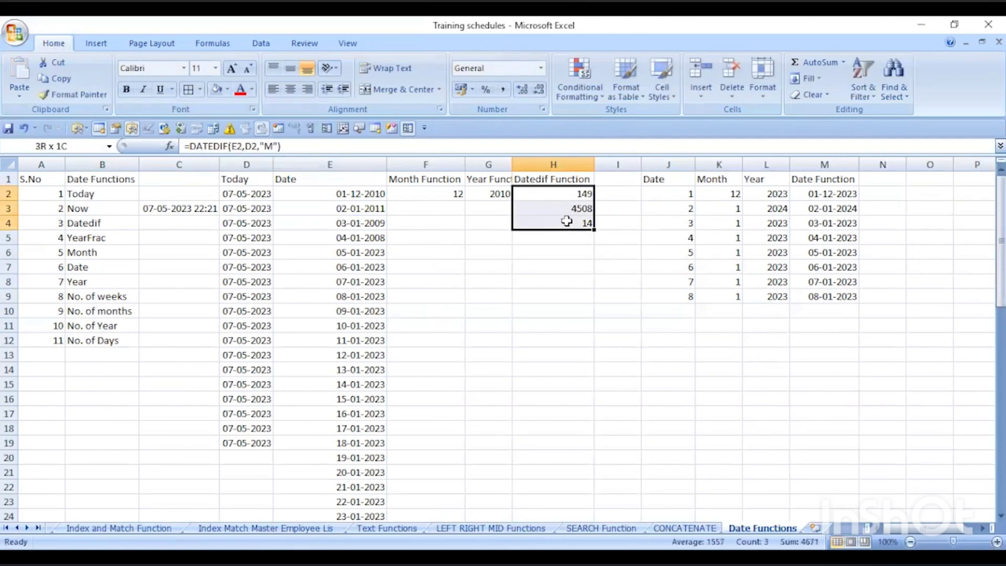
click(522, 90)
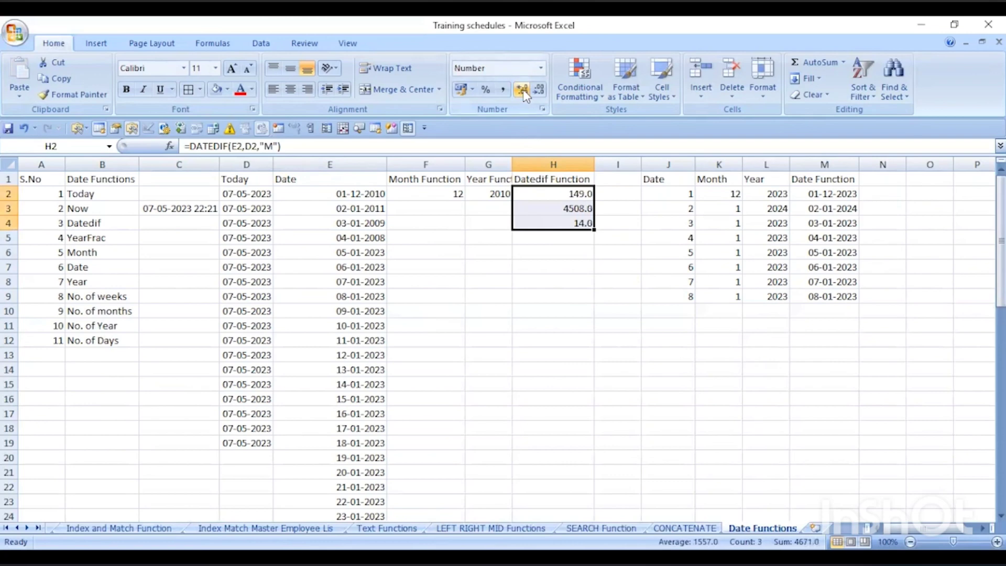
click(524, 92)
click(552, 249)
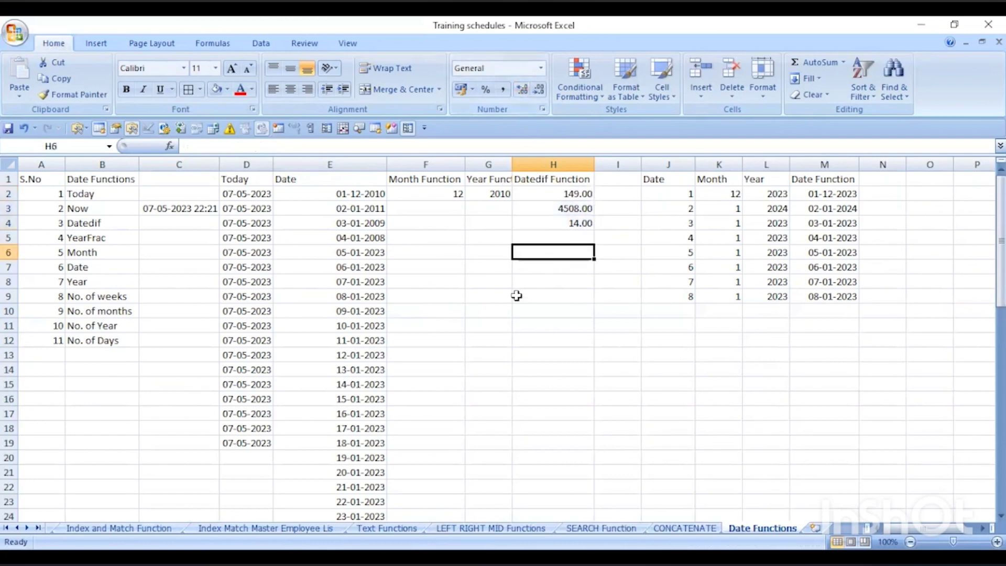
- Review the DATEDIF results in H2:H4 against the list entries from No. of weeks to No. of Days
click(576, 218)
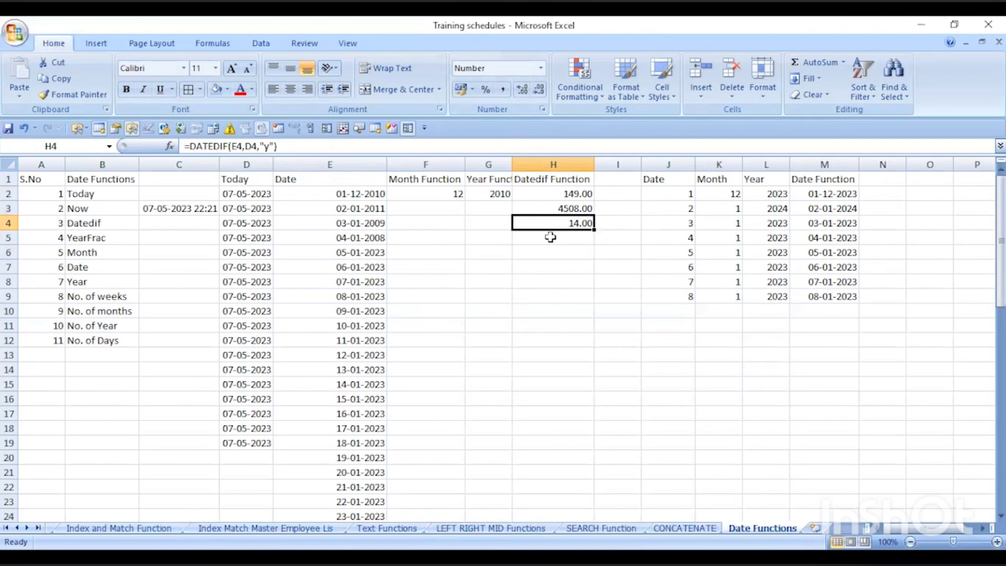
drag(558, 194, 557, 223)
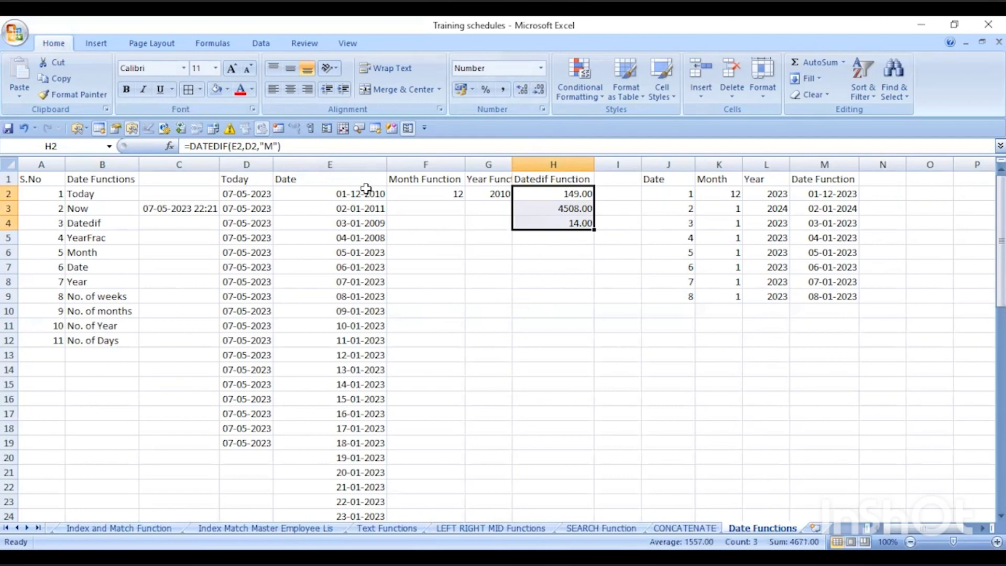
click(121, 310)
click(99, 328)
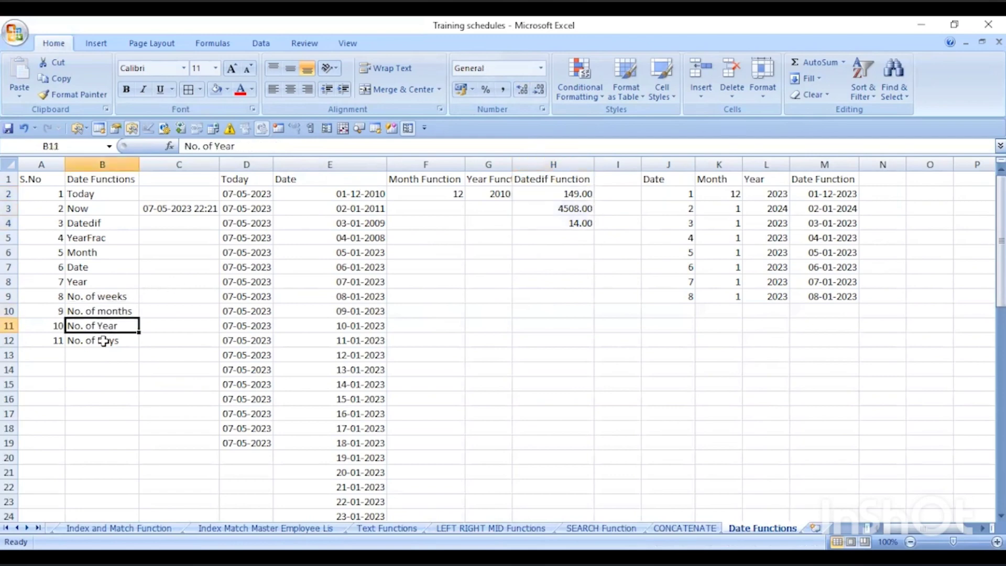
click(104, 341)
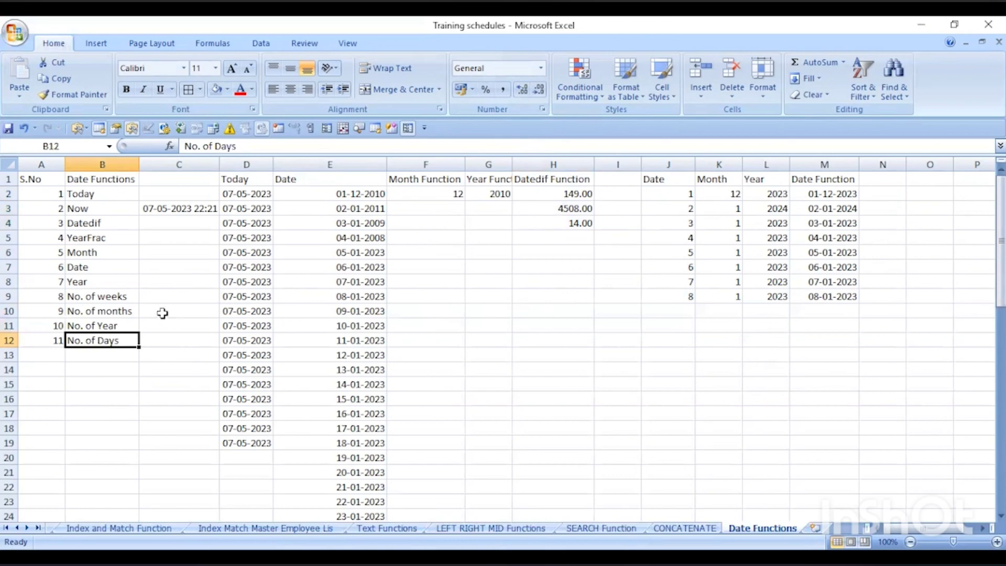
click(114, 299)
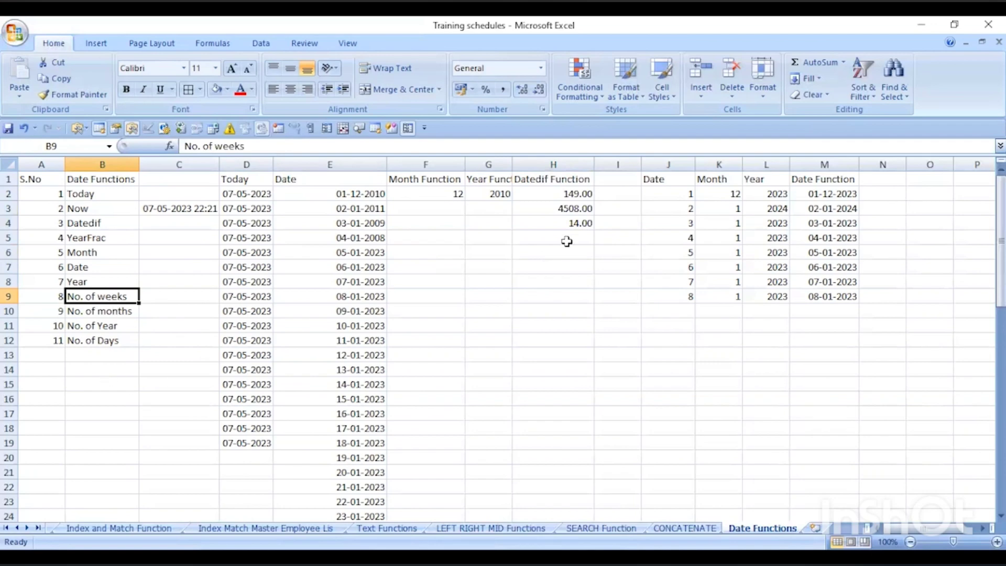
- Copy the year-based DATEDIF formula from H4 into H5 and change its unit to "w"
click(579, 221)
key(ctrl+c)
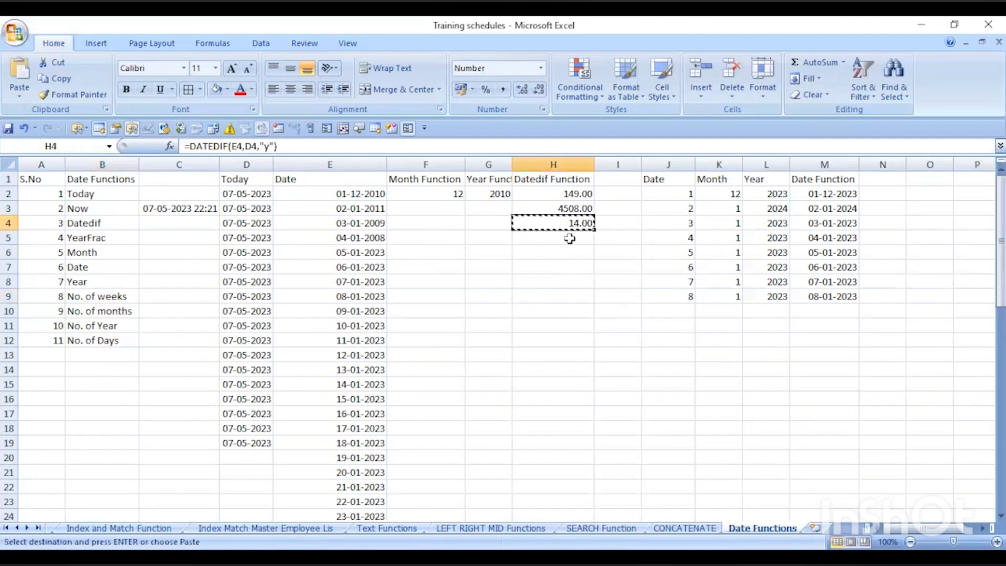
click(572, 238)
key(ctrl+v)
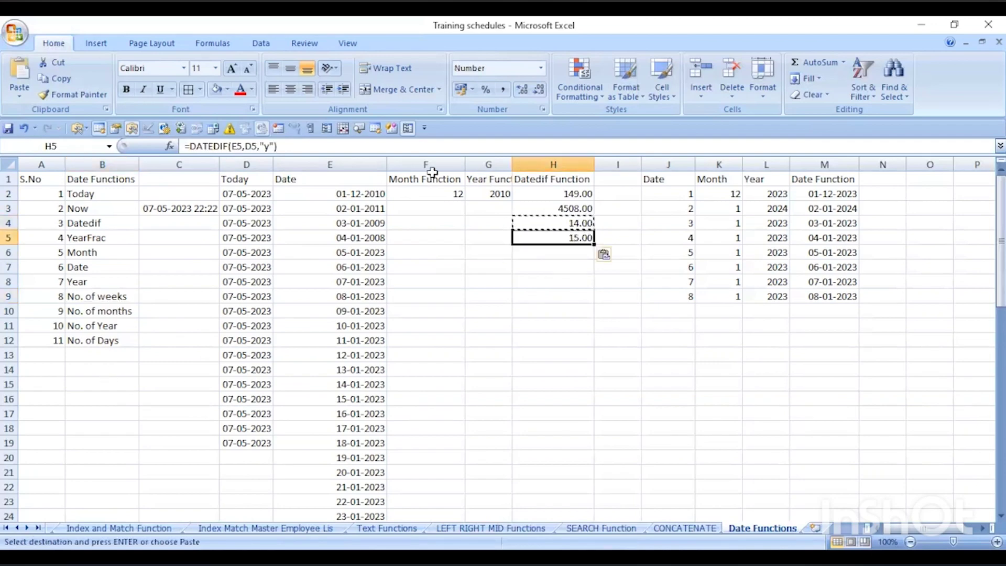
click(267, 146)
text(w)
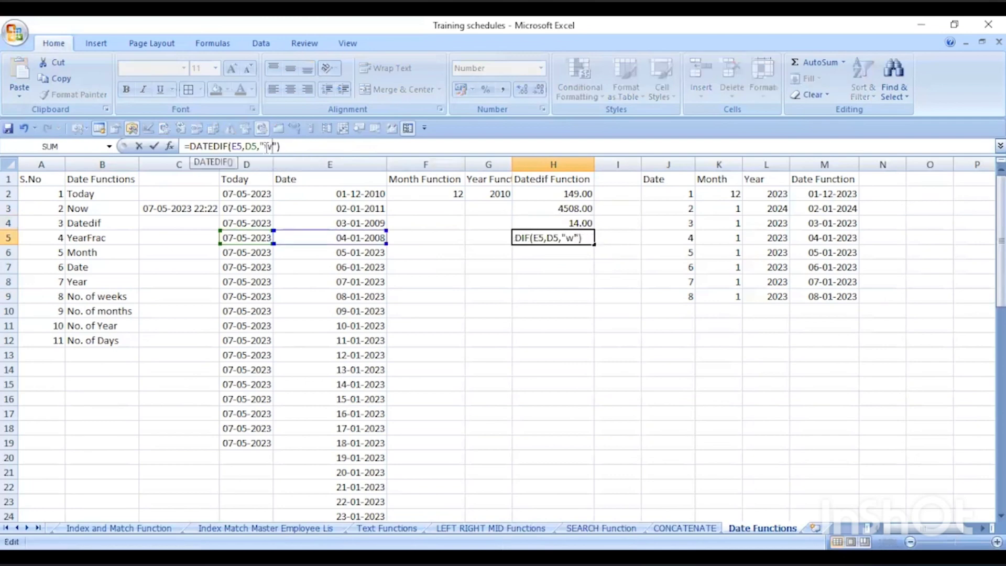
key(Return)
- Highlight the week-based DATEDIF cell H5 with a yellow fill
click(554, 236)
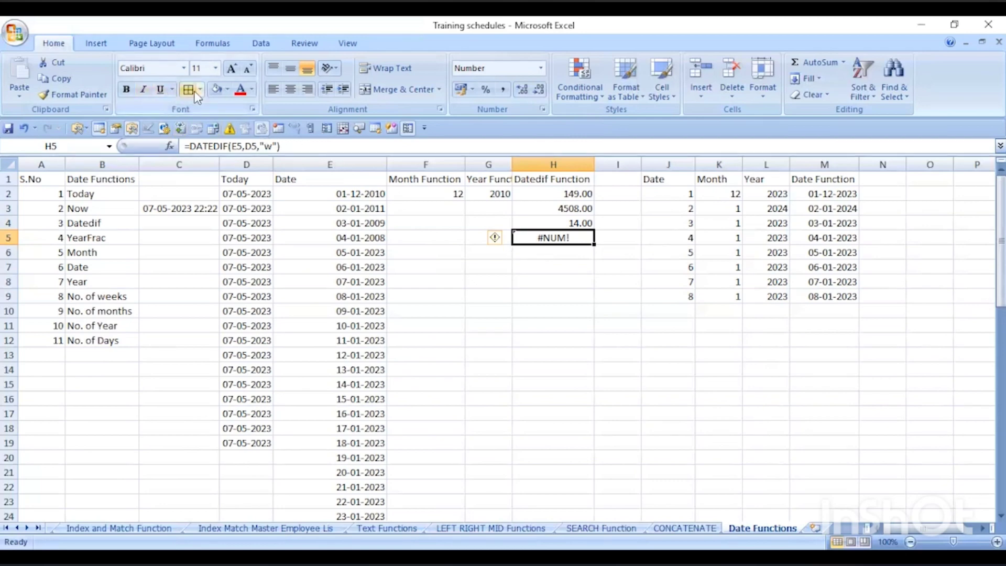
click(228, 89)
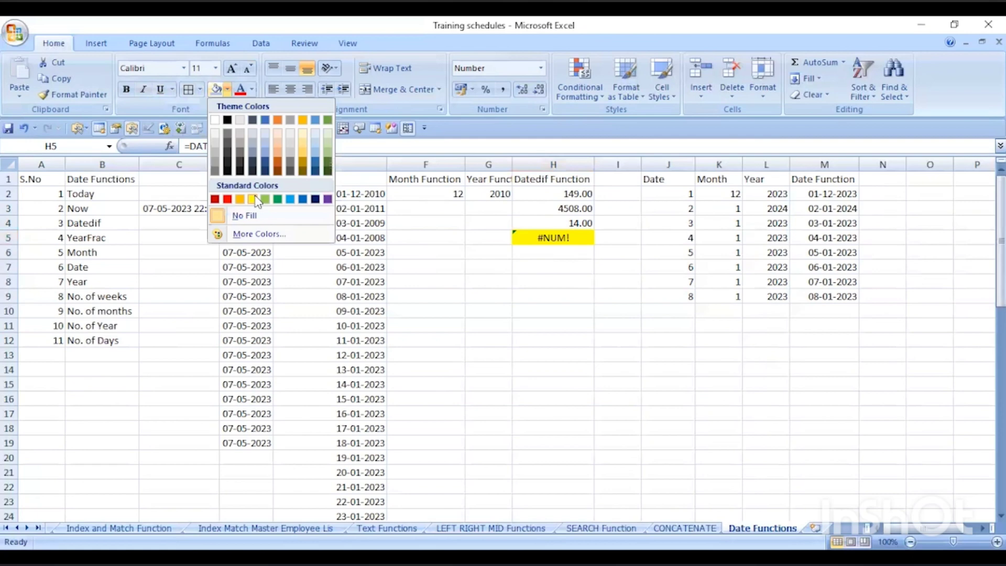
click(257, 200)
click(560, 268)
click(571, 238)
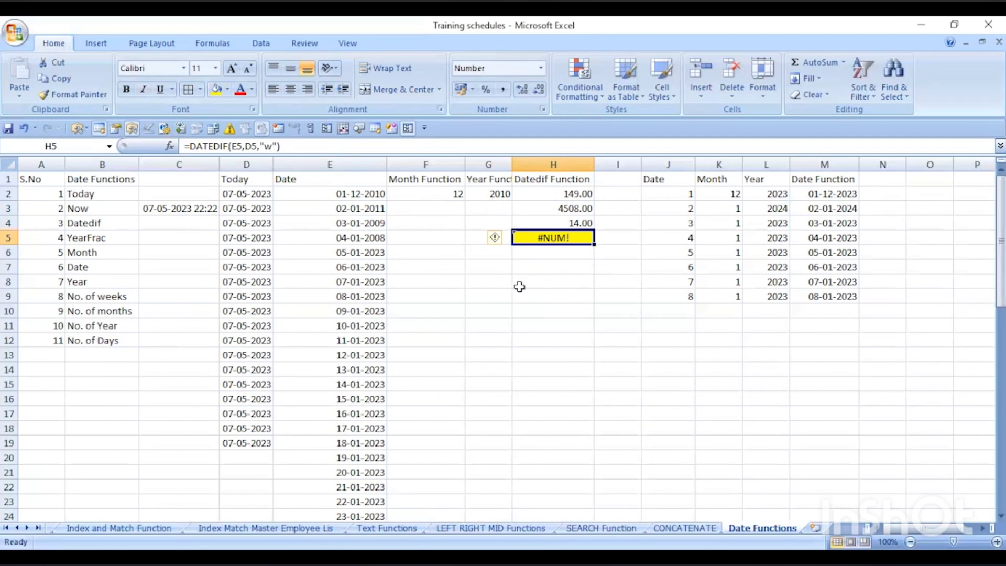
- Apply the same yellow fill to the No. of weeks entry in B9
click(112, 293)
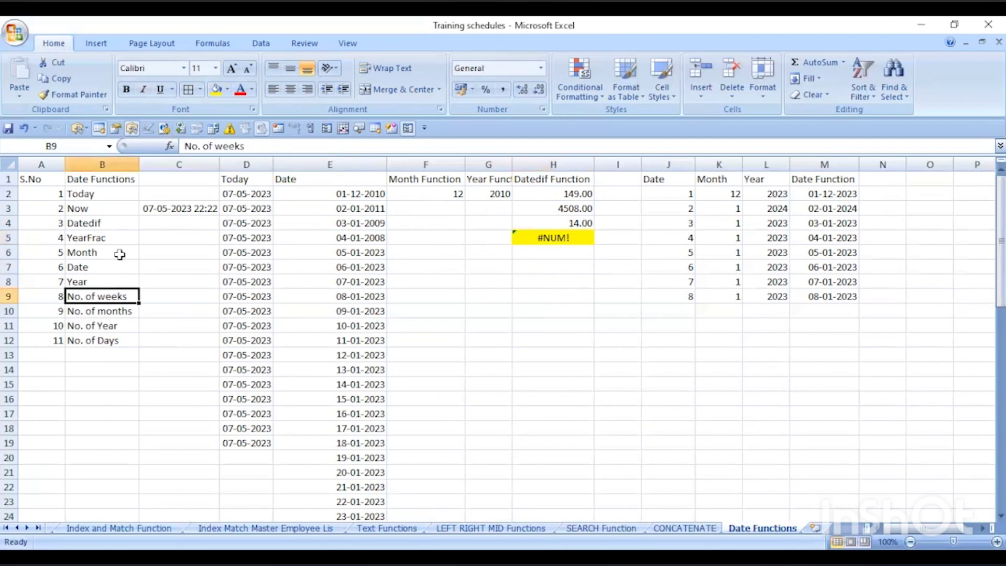
click(216, 89)
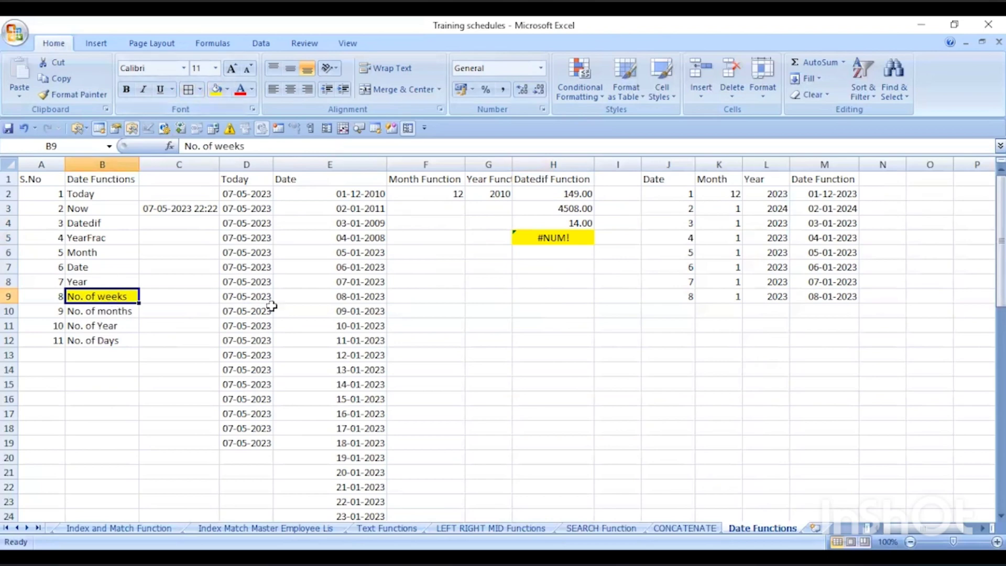
click(545, 257)
- Enter the header "Yearfrac" in I1 and widen column I slightly beyond the header text
click(606, 178)
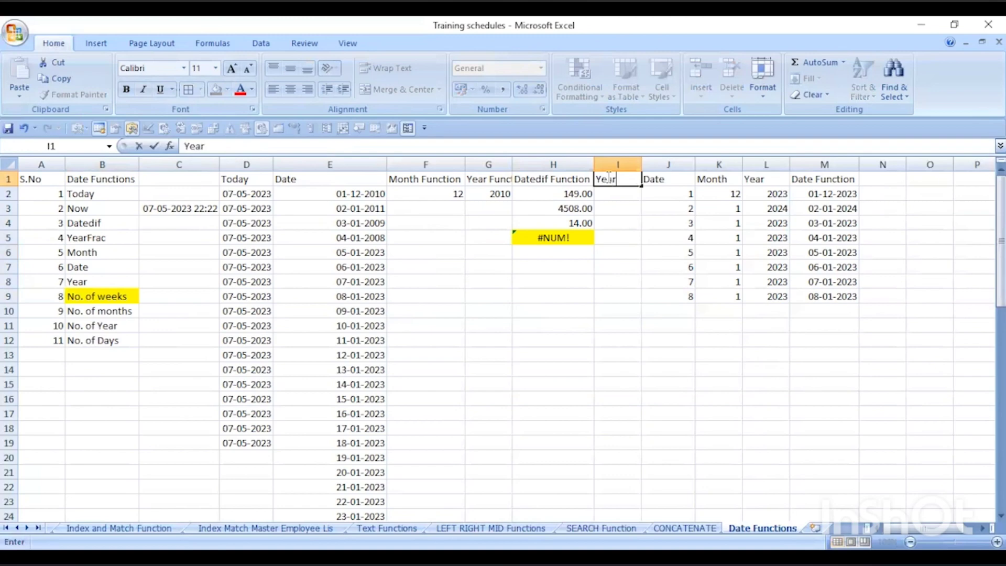
text(frac)
key(Return)
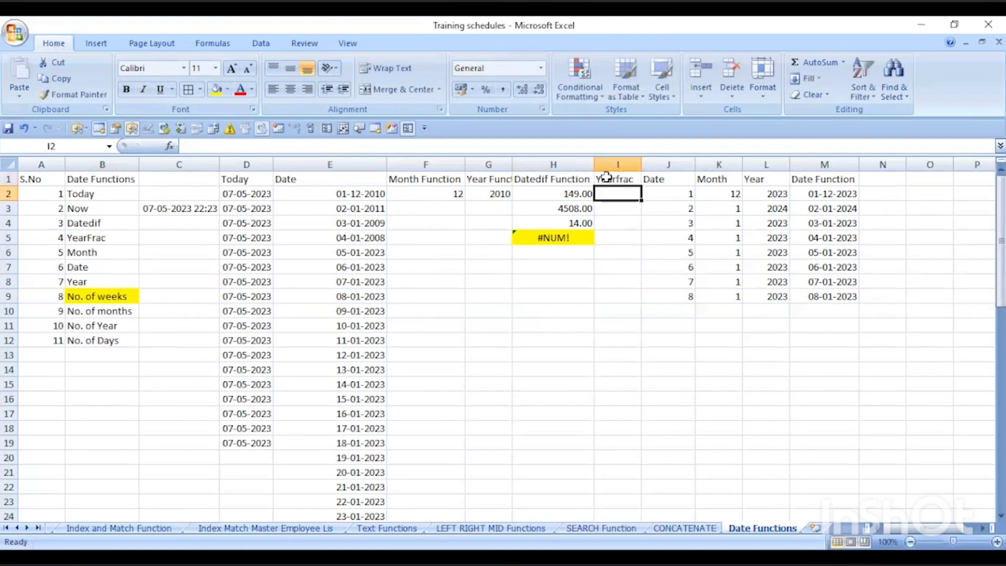
double_click(641, 160)
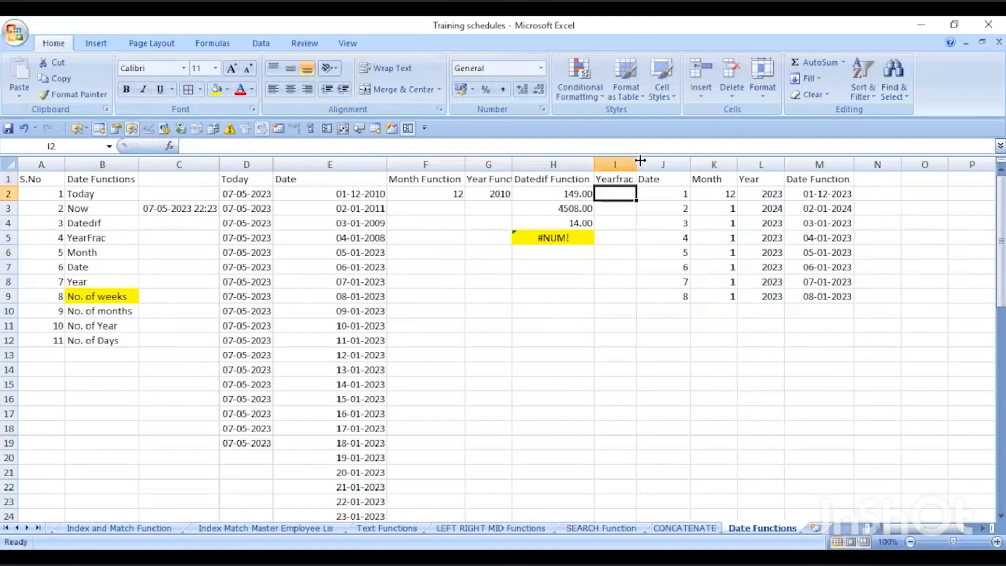
drag(638, 160, 658, 160)
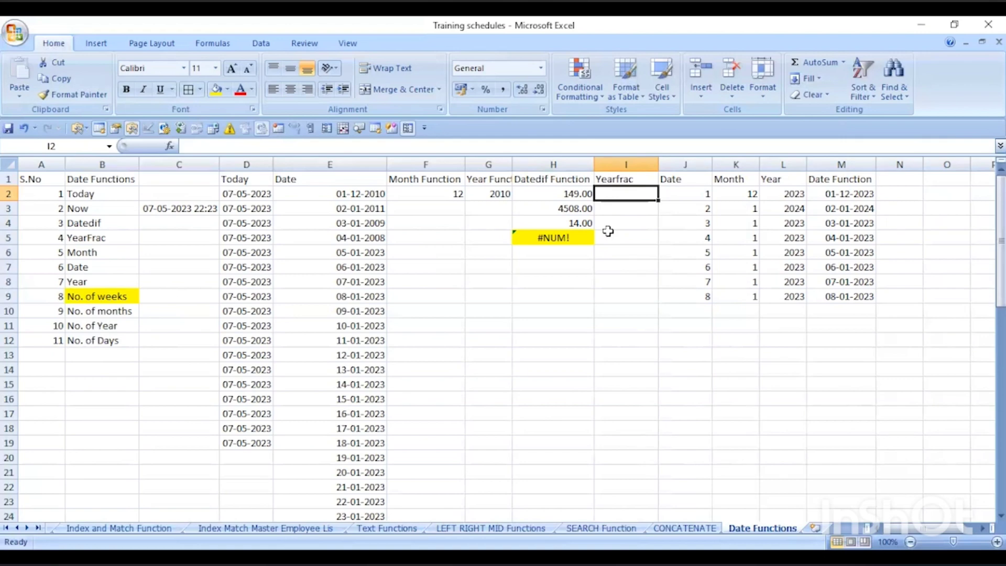
- Start a YEARFRAC formula in I2 with E2 as the start date and D2 as the end date
click(576, 193)
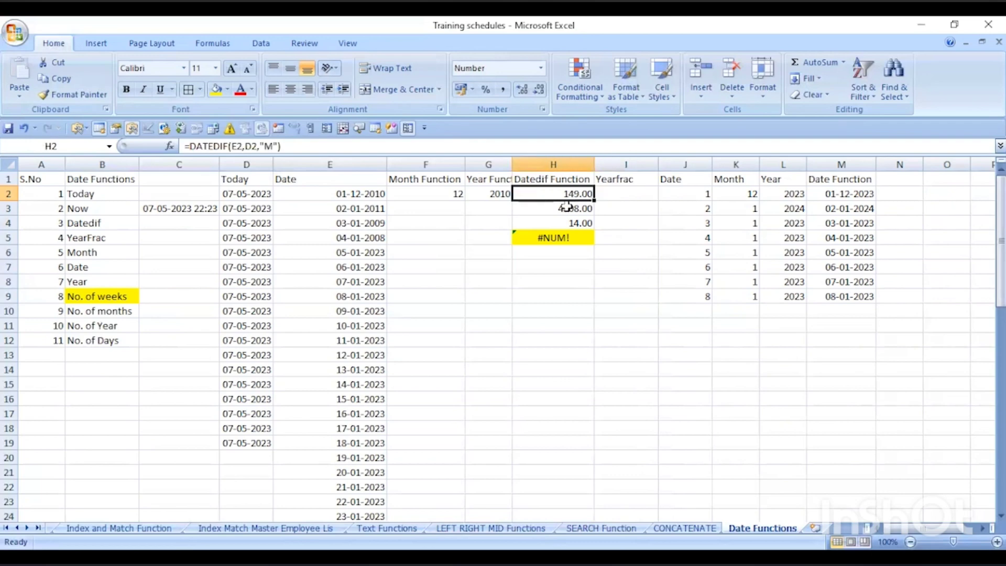
click(571, 209)
click(556, 221)
click(622, 194)
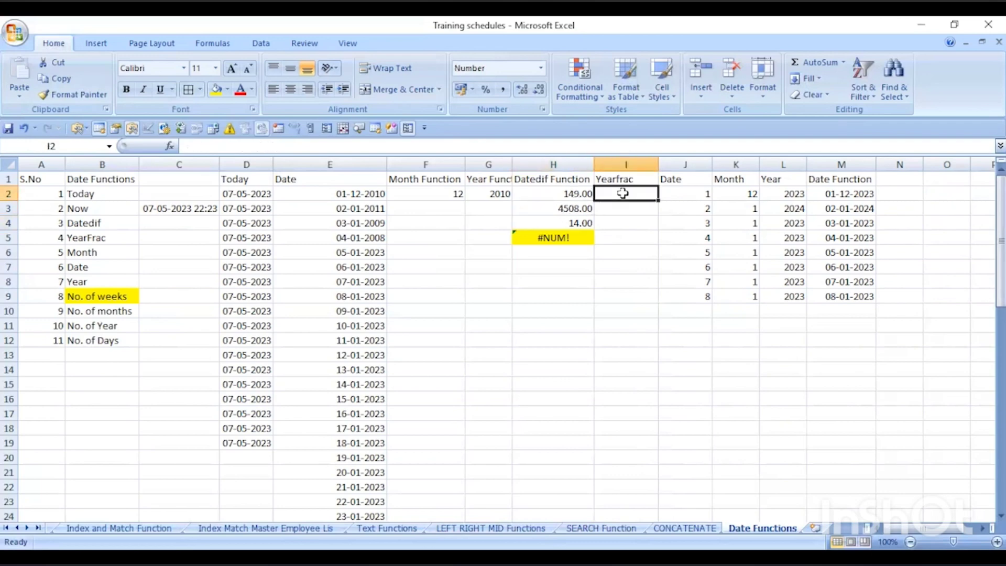
text(=)
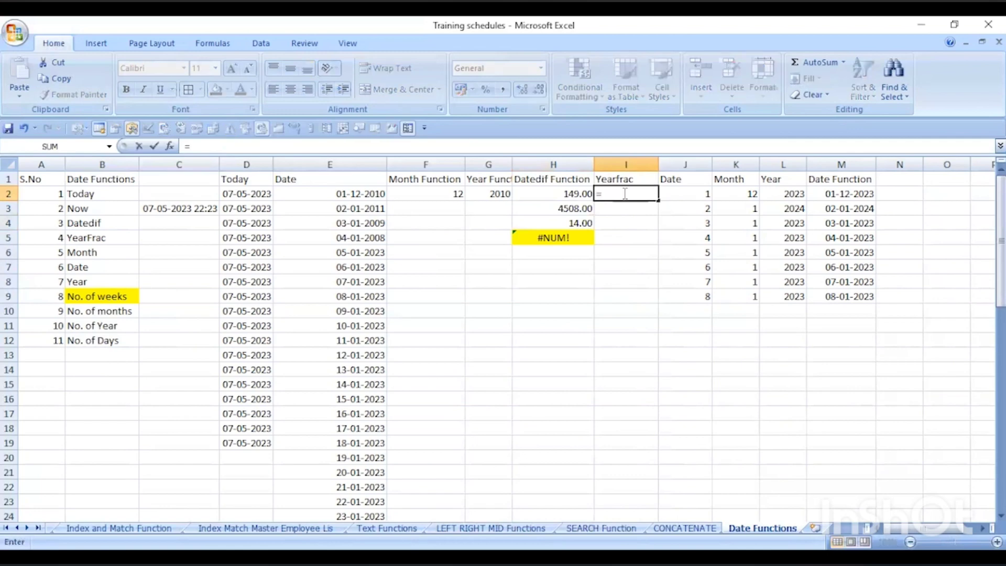
text(year)
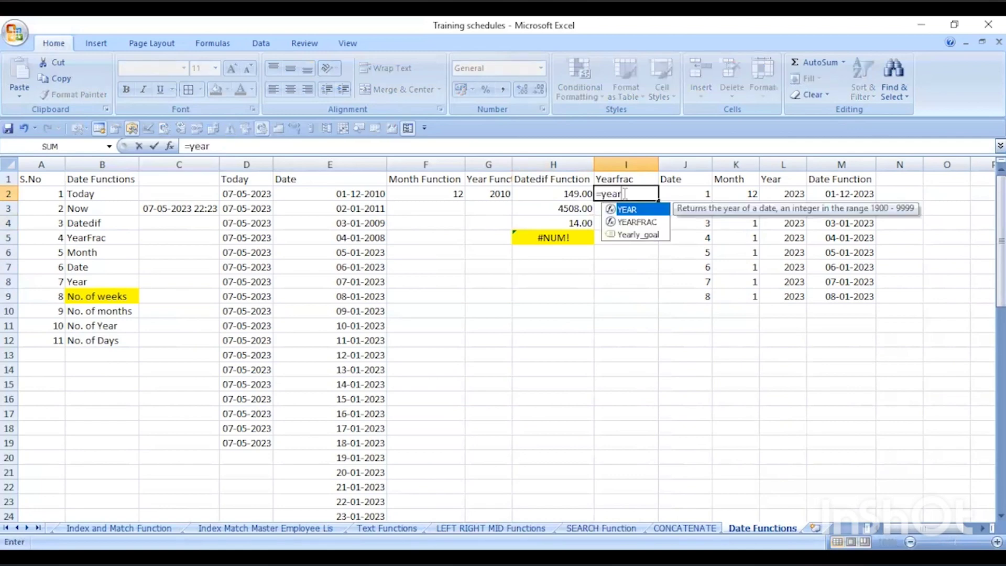
key(Down)
key(Tab)
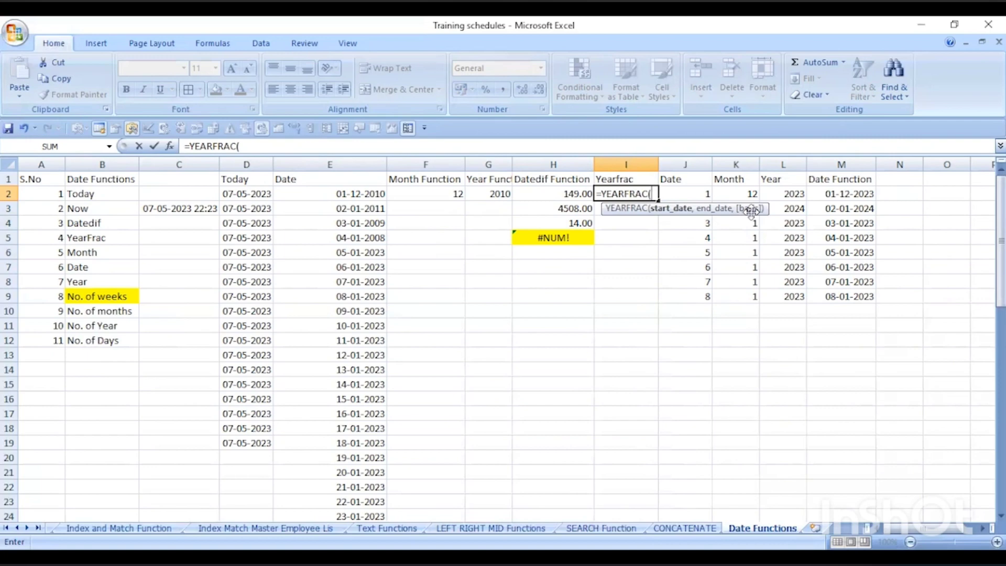
click(376, 194)
text(,)
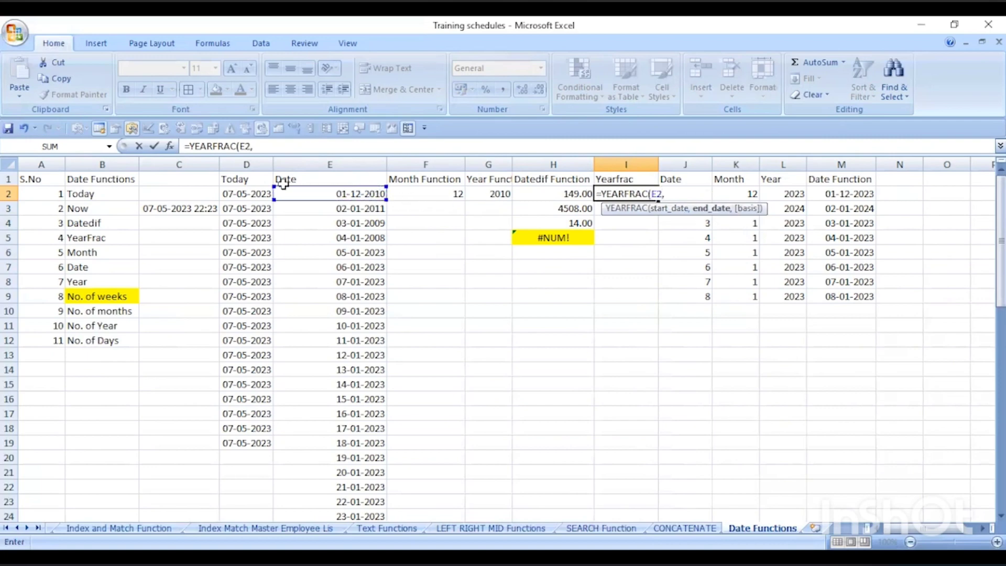
click(250, 195)
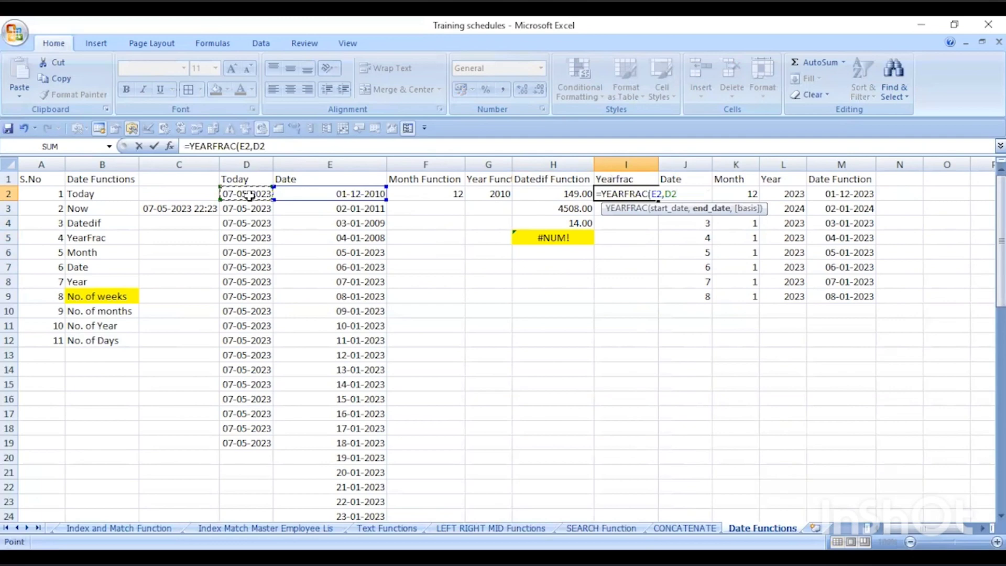
- Complete the YEARFRAC formula in I2 with 1 as the basis argument
text(,1)
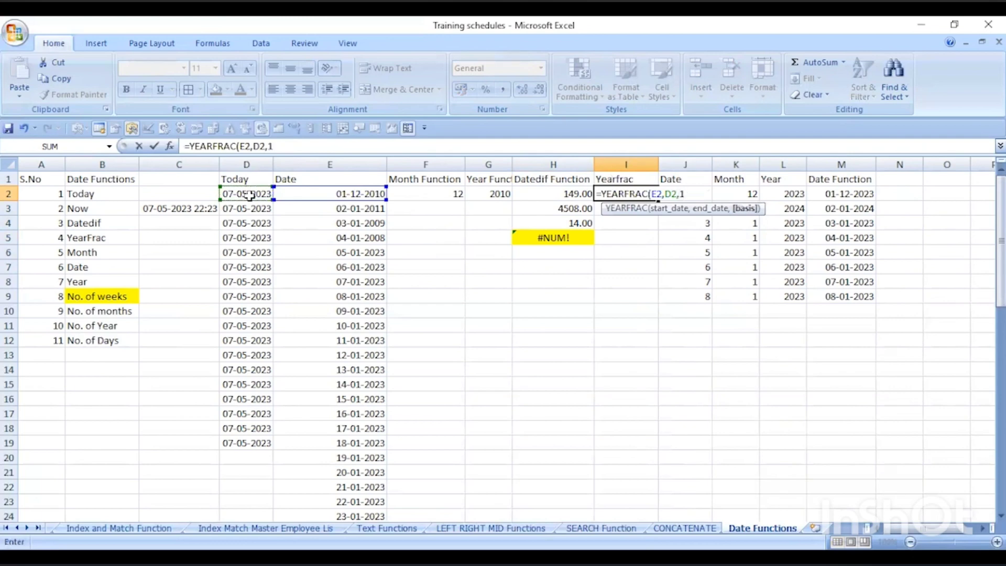
key(BackSpace)
text(0)
key(BackSpace)
text(m)
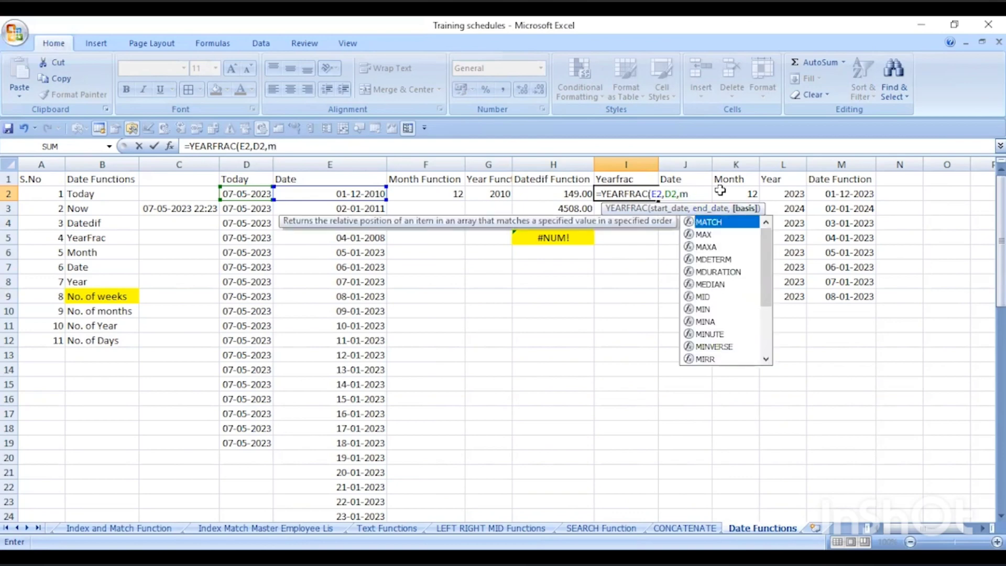
key(BackSpace)
text(y)
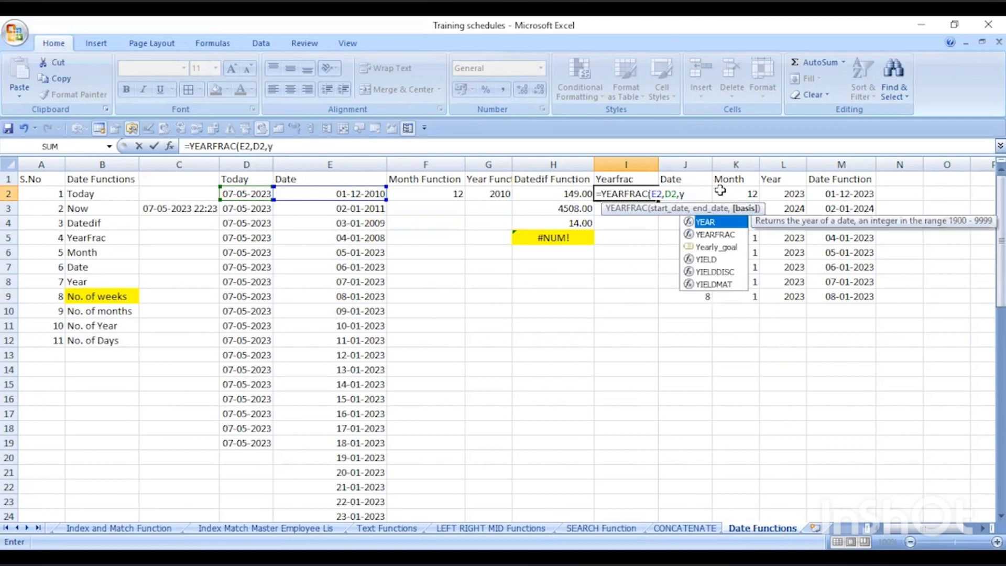
key(BackSpace)
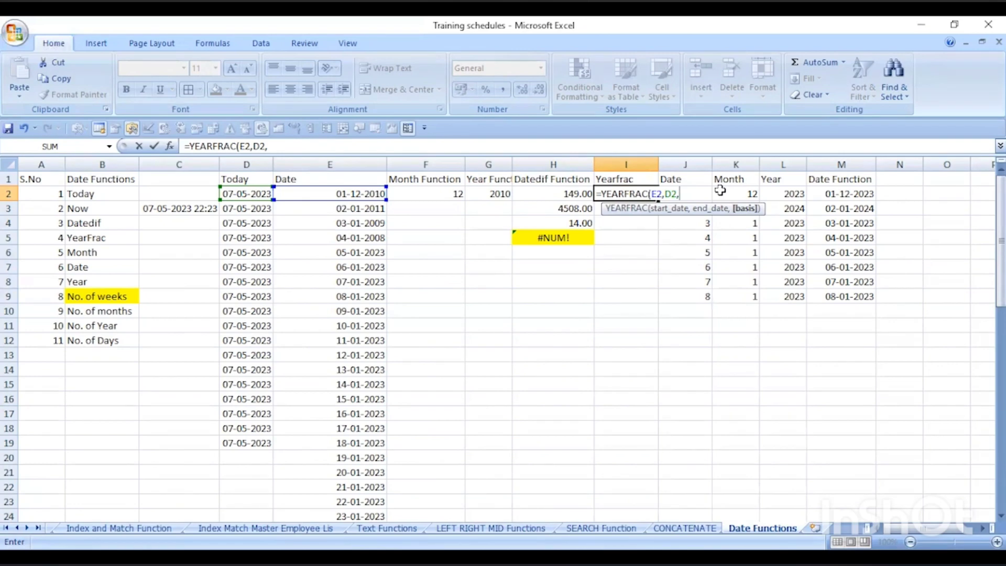
text(1)
key(Return)
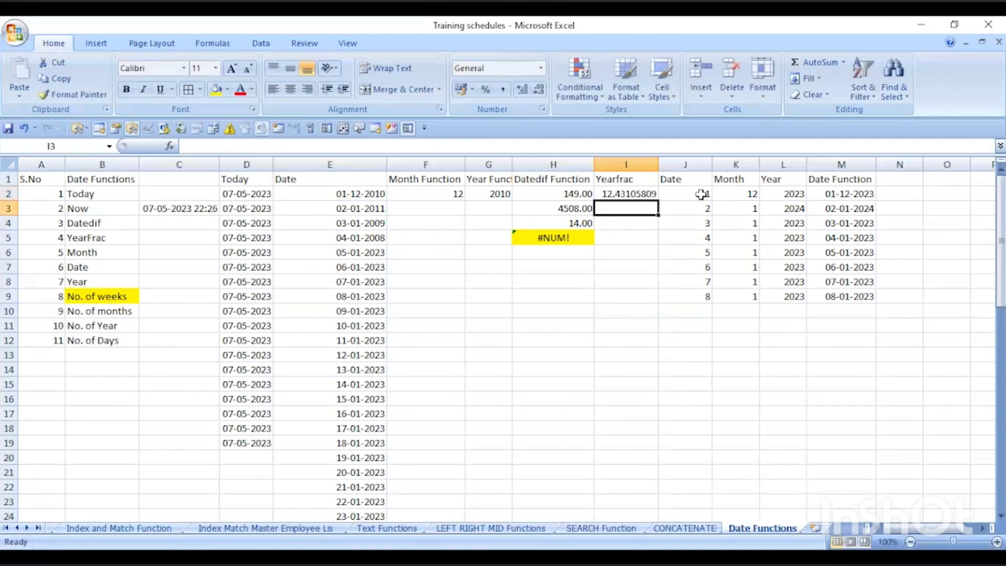
- Copy the YEARFRAC formula from I2 into I4 and I3
click(654, 194)
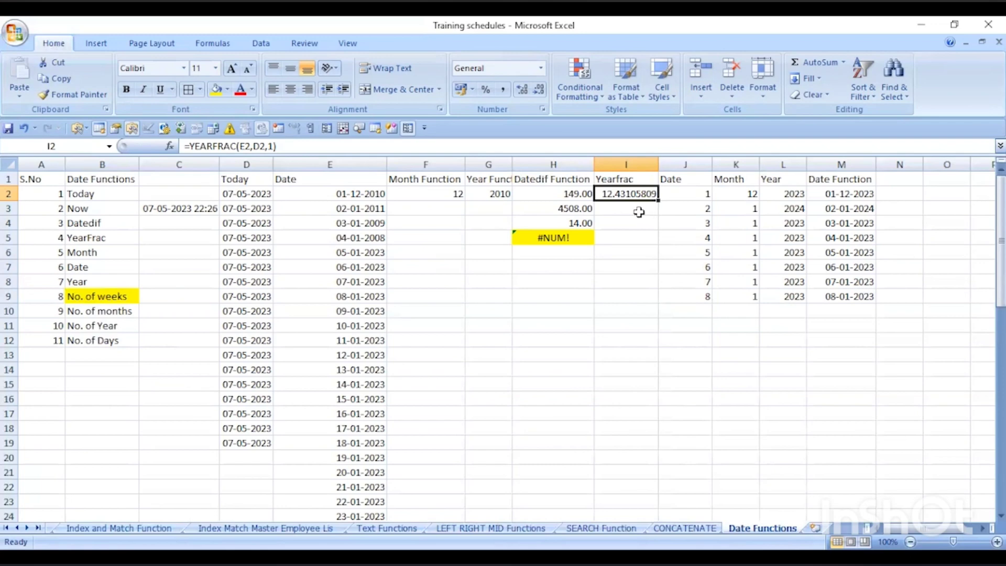
key(ctrl+c)
key(Down)
key(Down)
key(ctrl+v)
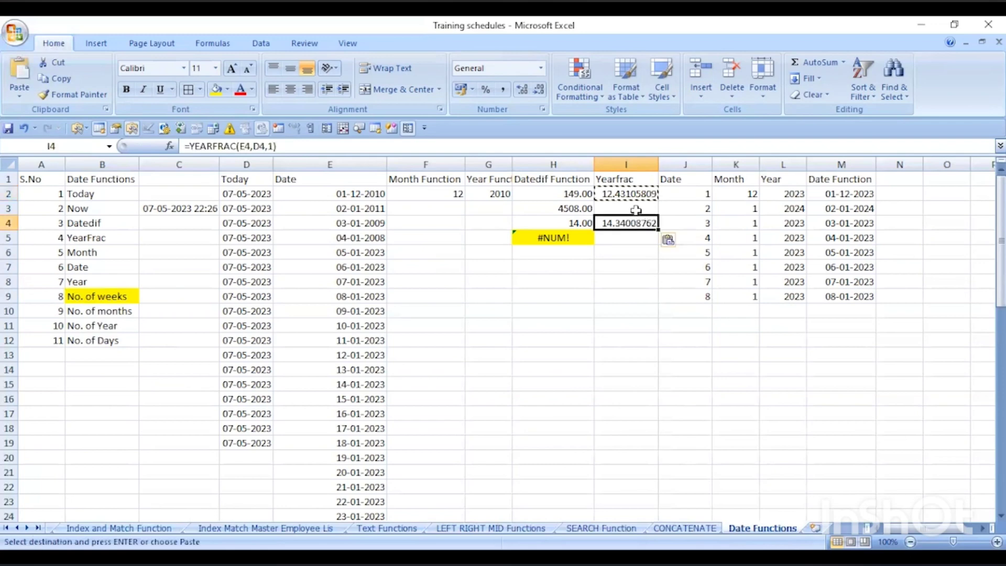
click(635, 209)
key(ctrl+v)
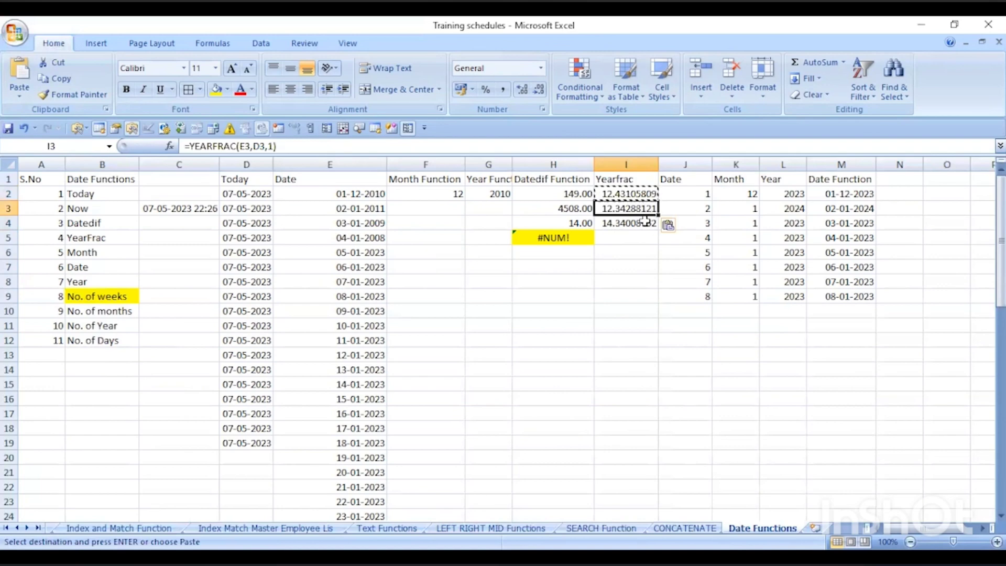
- Compare the DATEDIF years in H4 with YEARFRAC in I4, and change the basis in I2 to 2
click(631, 193)
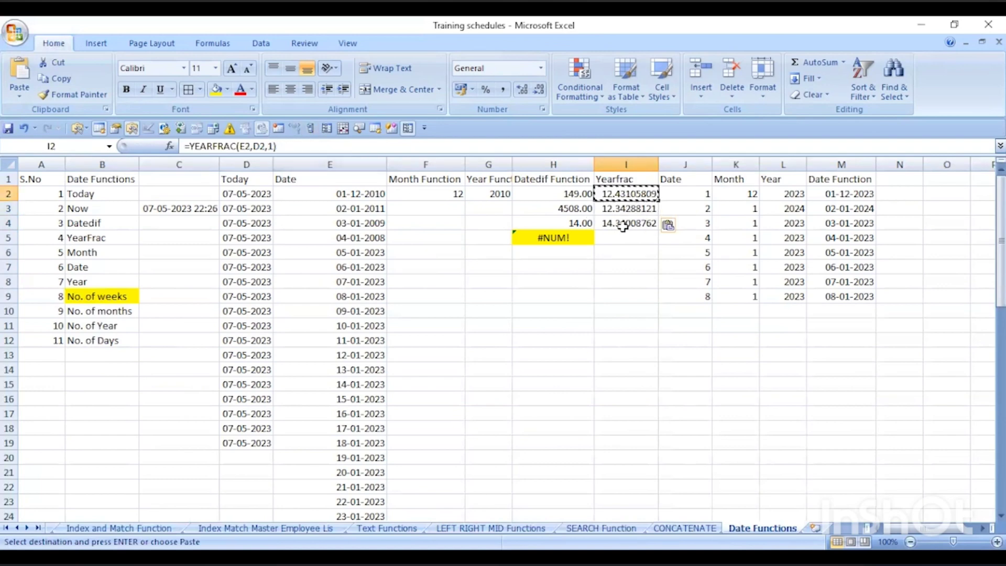
click(575, 225)
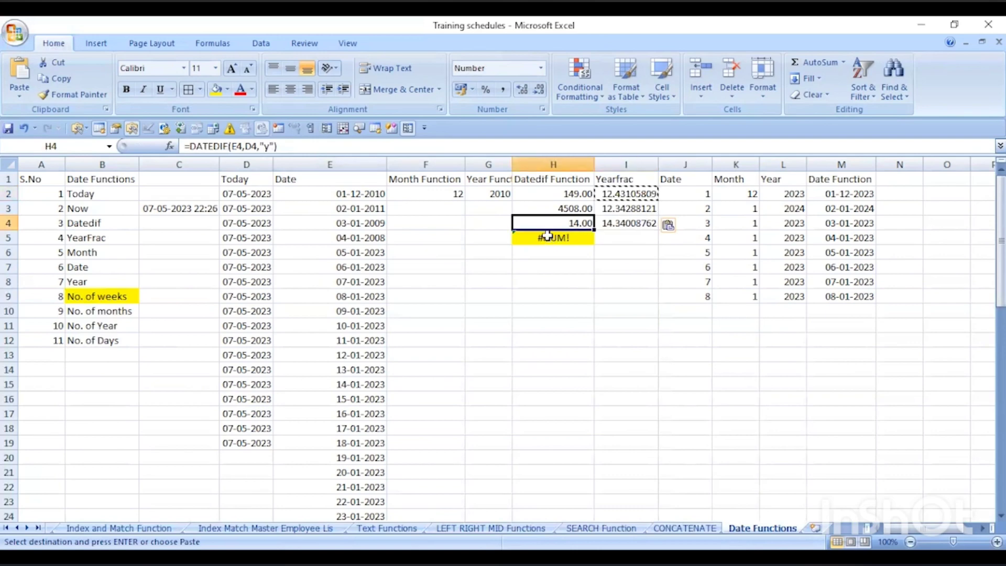
click(627, 223)
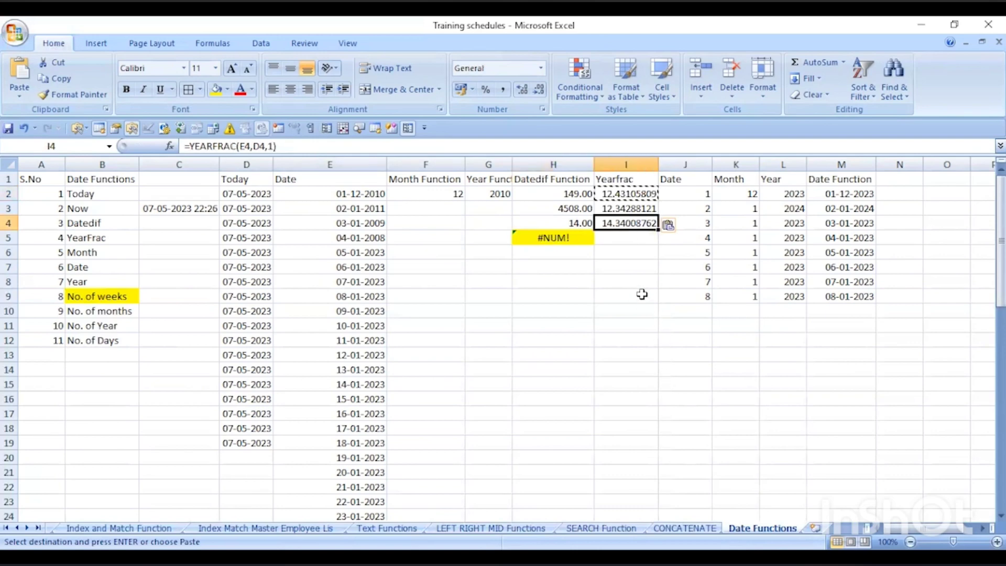
click(626, 195)
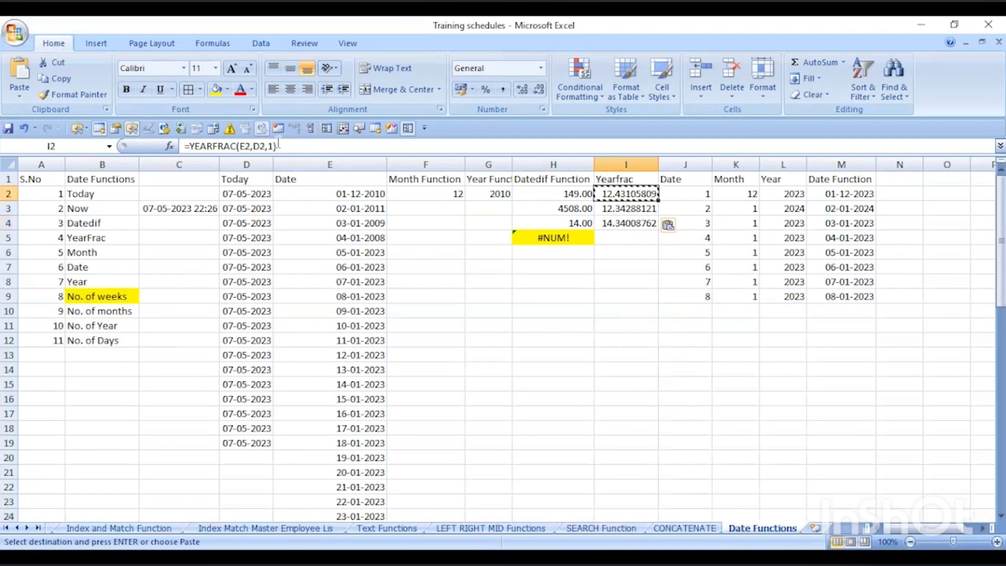
click(272, 146)
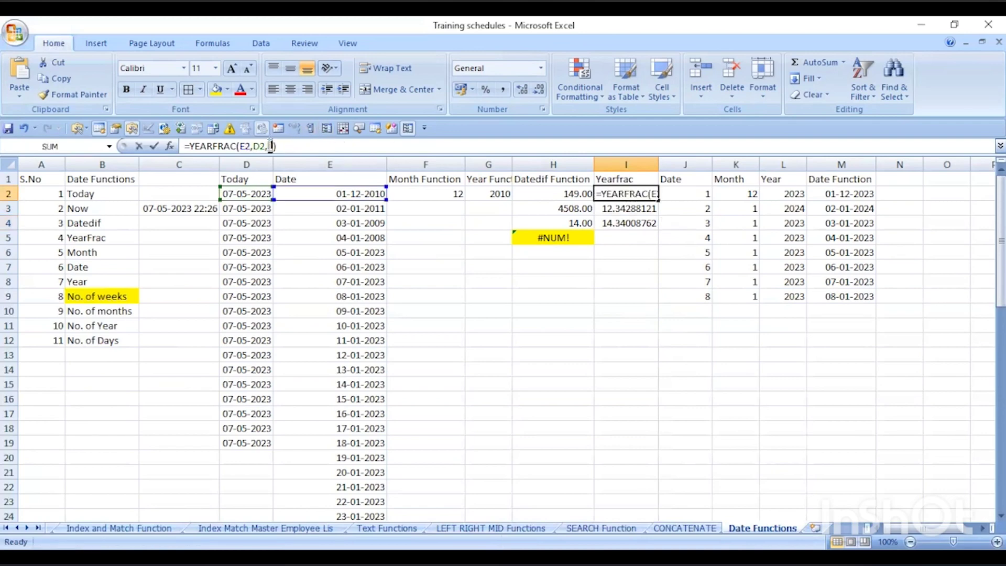
key(Return)
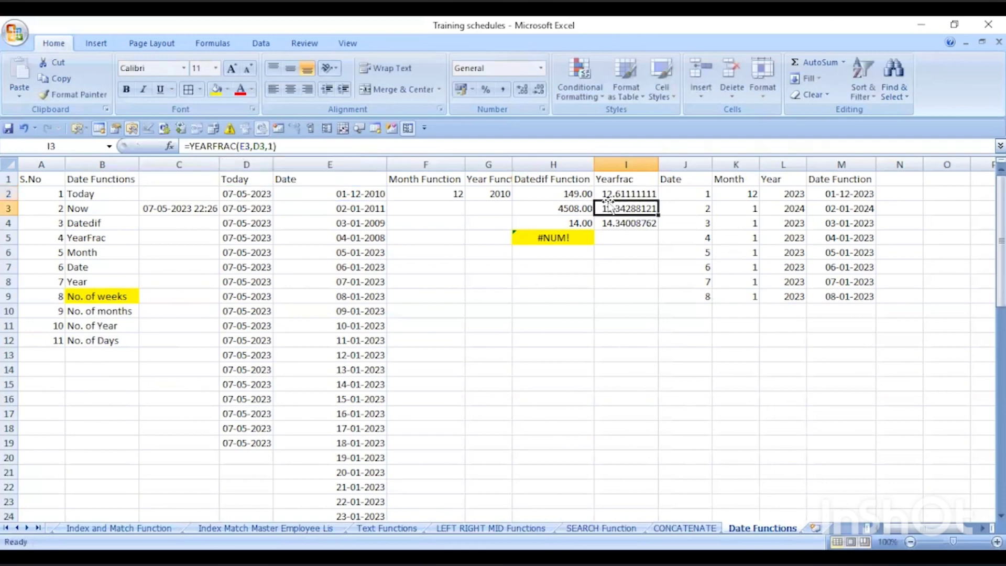
- Change the basis argument of the YEARFRAC formula in I2 to 3
click(640, 194)
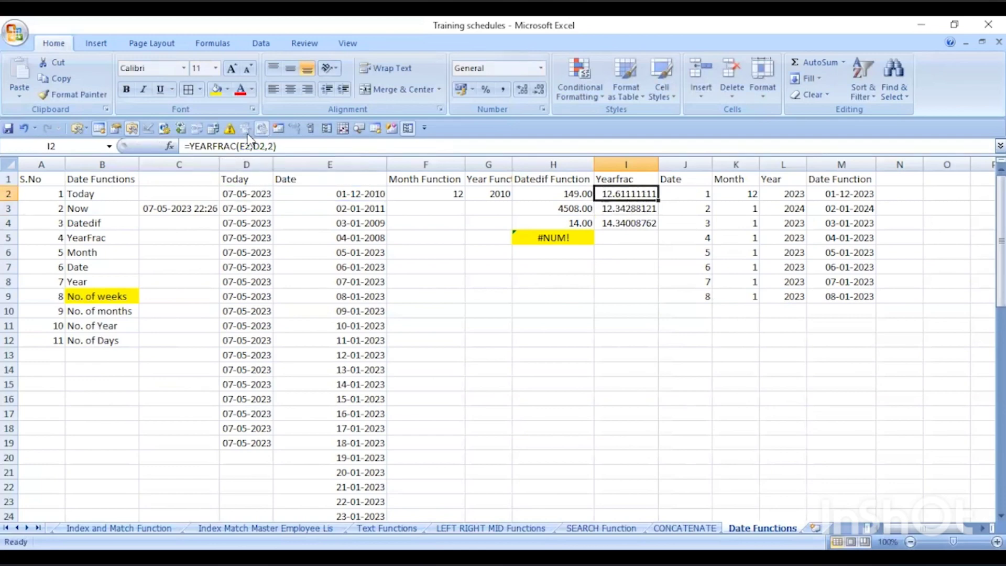
double_click(270, 145)
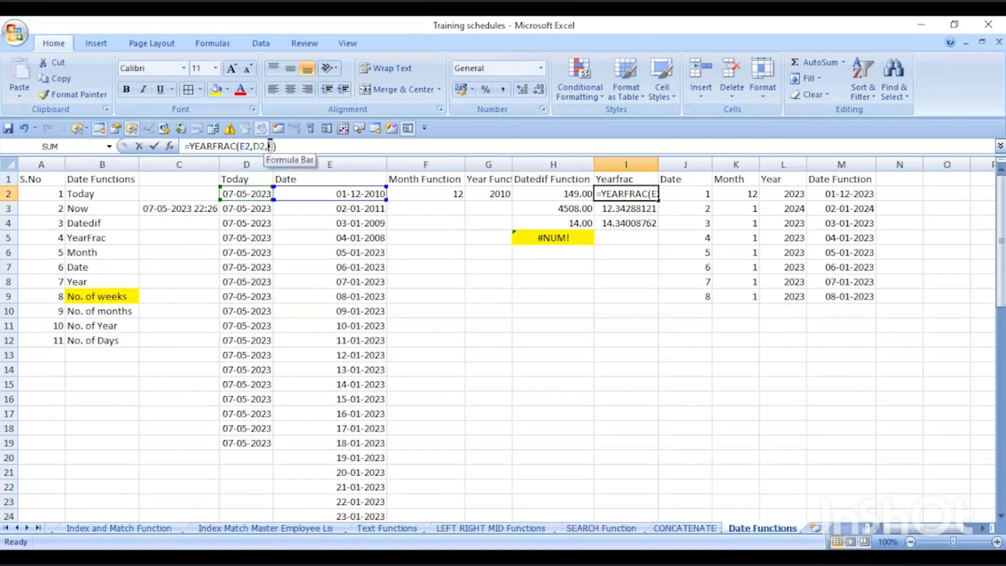
text(3)
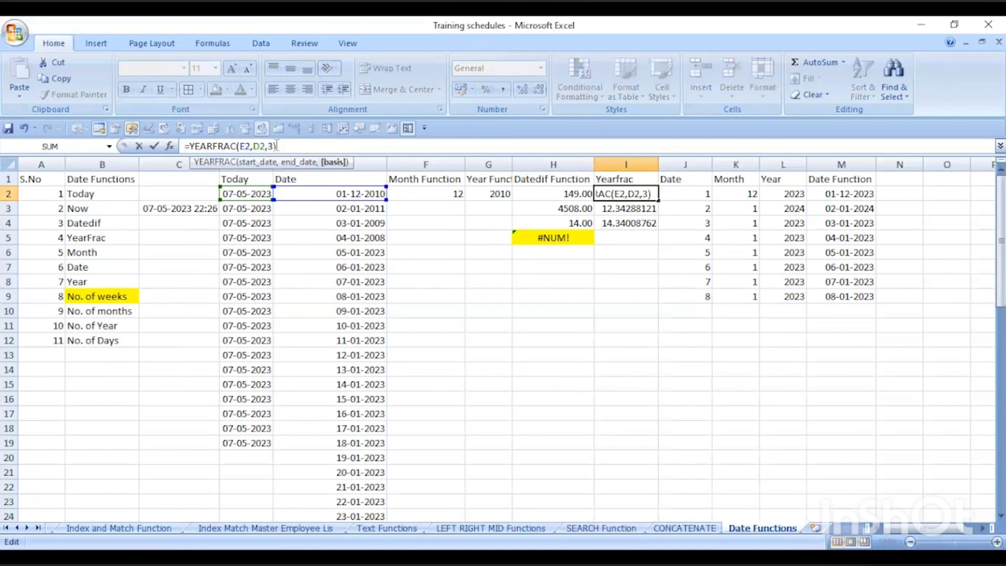
key(Return)
key(Up)
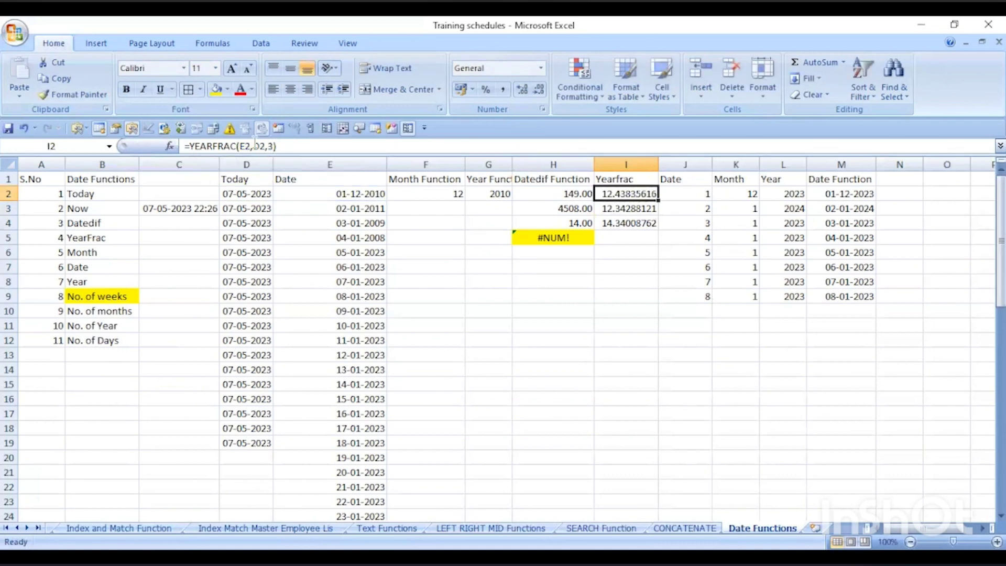
- Set the basis argument of the YEARFRAC formula in I2 to 4
click(271, 146)
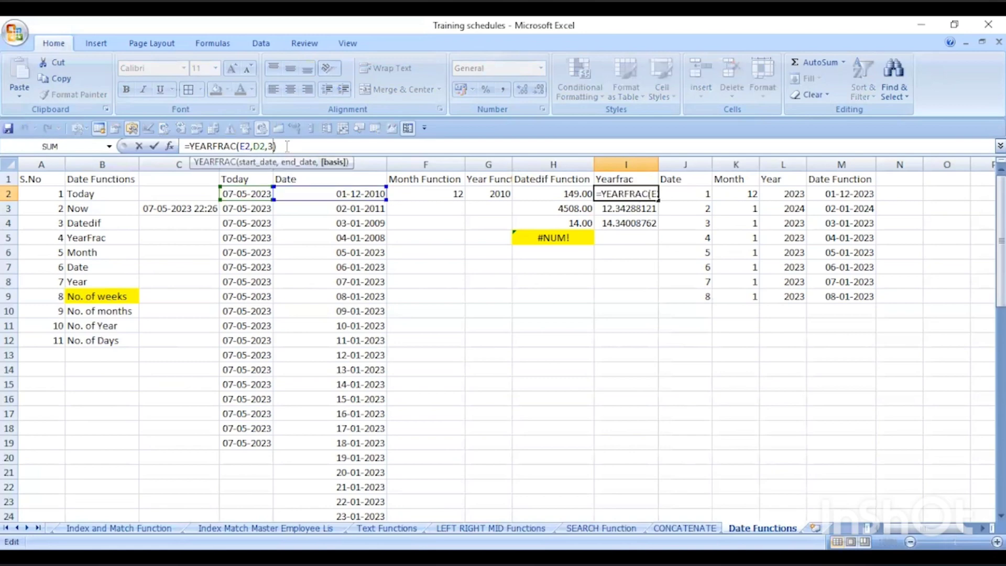
key(BackSpace)
text(4)
key(Return)
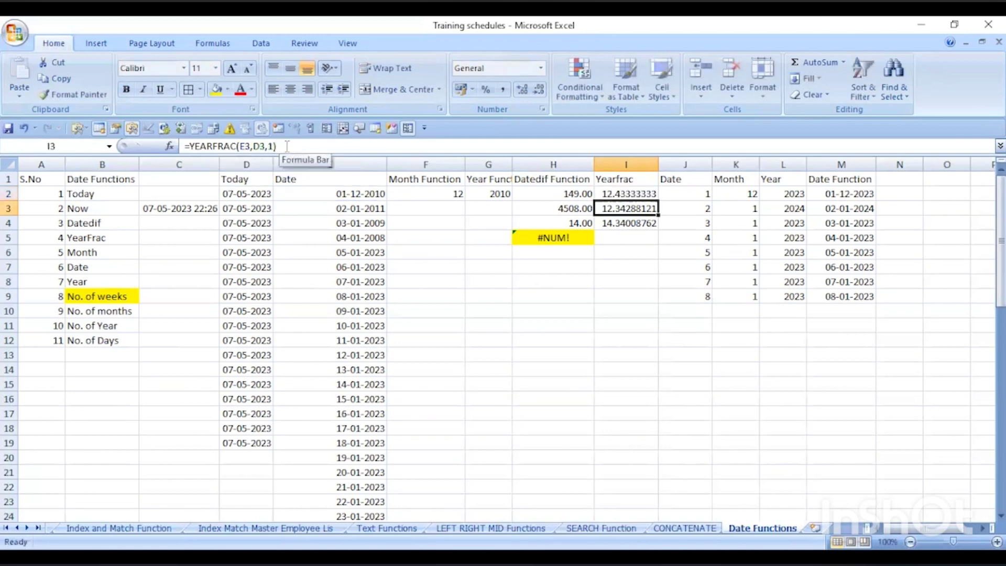
- Delete the YEARFRAC formulas from I2 and I3
click(628, 221)
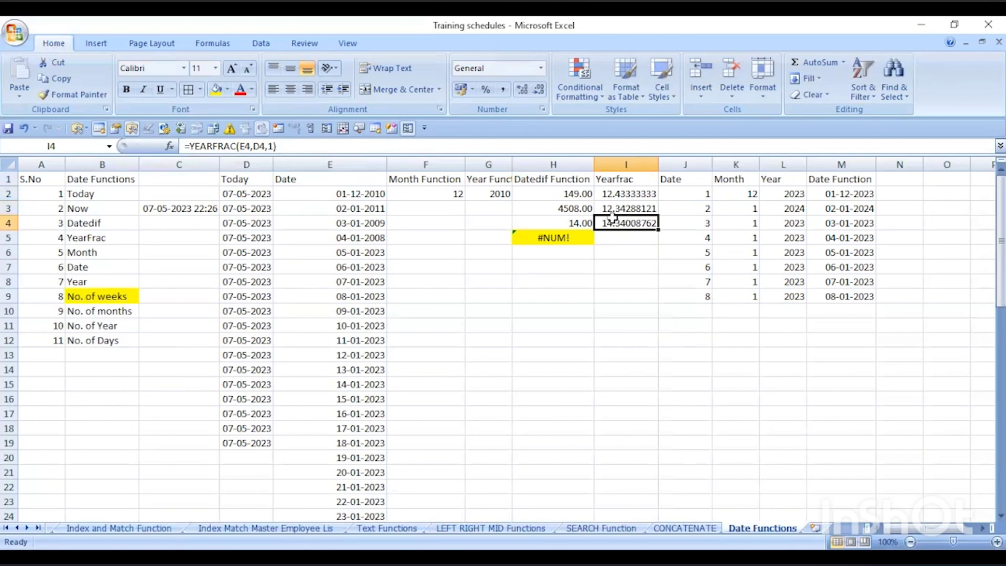
drag(610, 193, 617, 206)
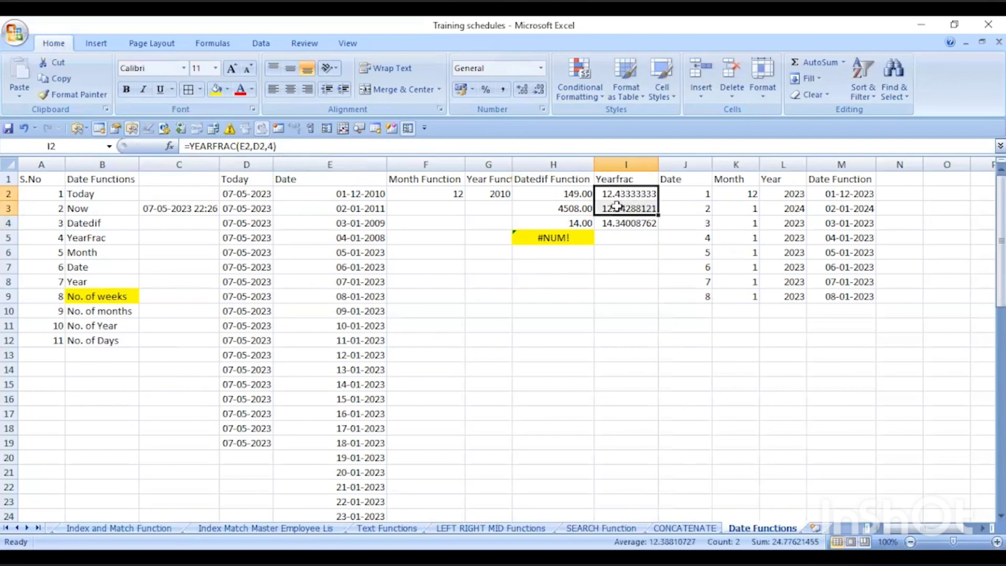
key(Delete)
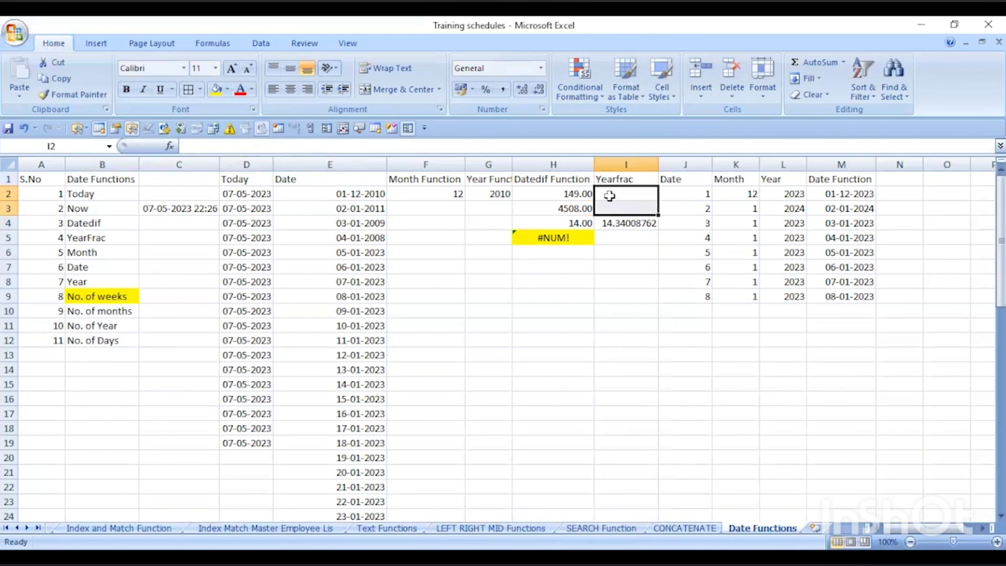
- Reopen the YEARFRAC formula in I4 to examine its basis argument and re-enter it with basis 1
click(611, 221)
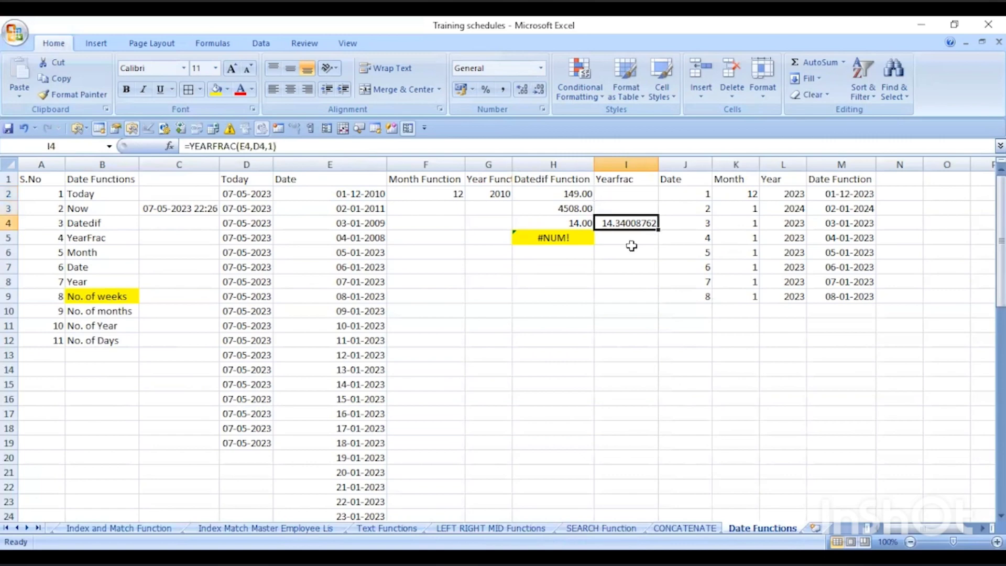
click(273, 145)
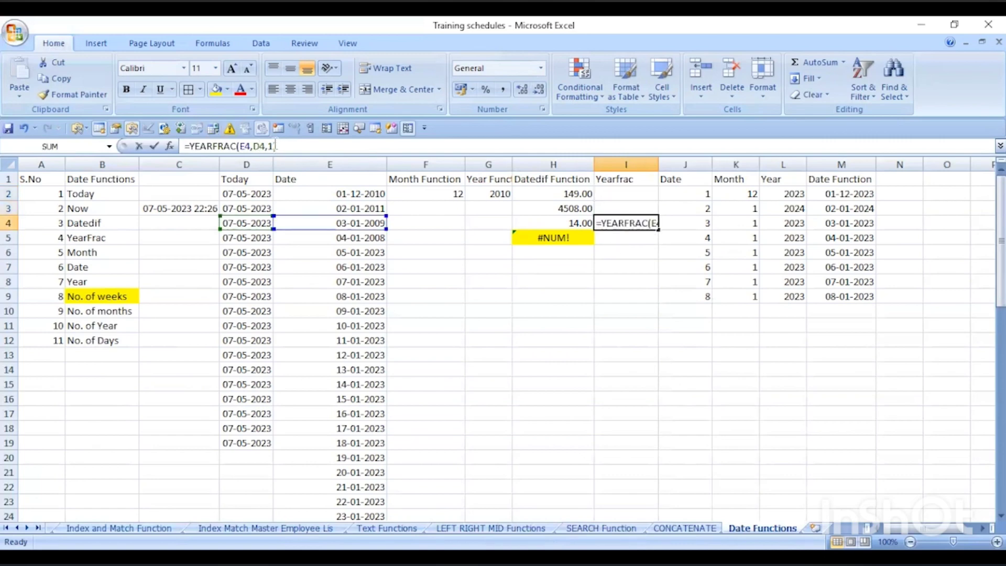
key(BackSpace)
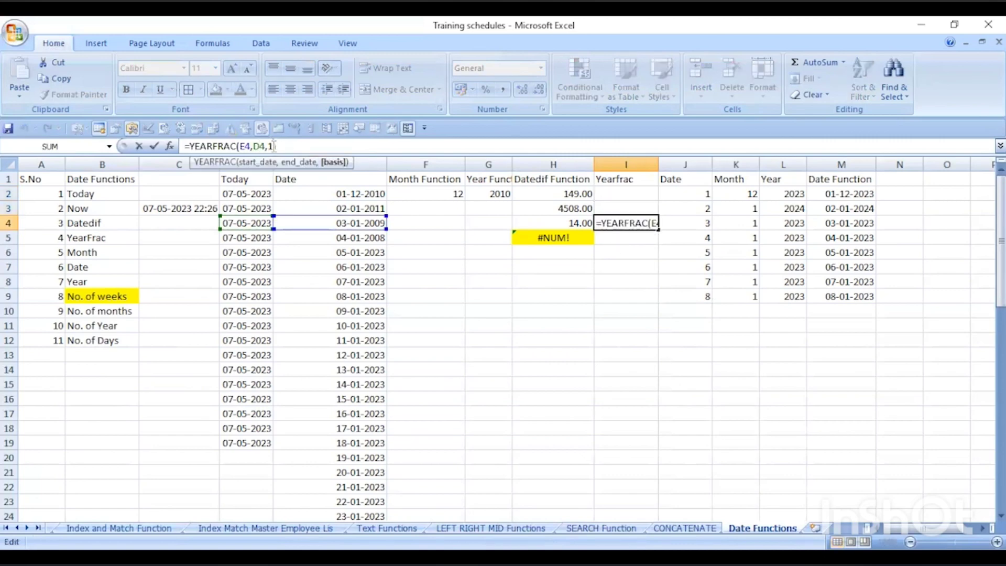
text())
click(334, 164)
key(Return)
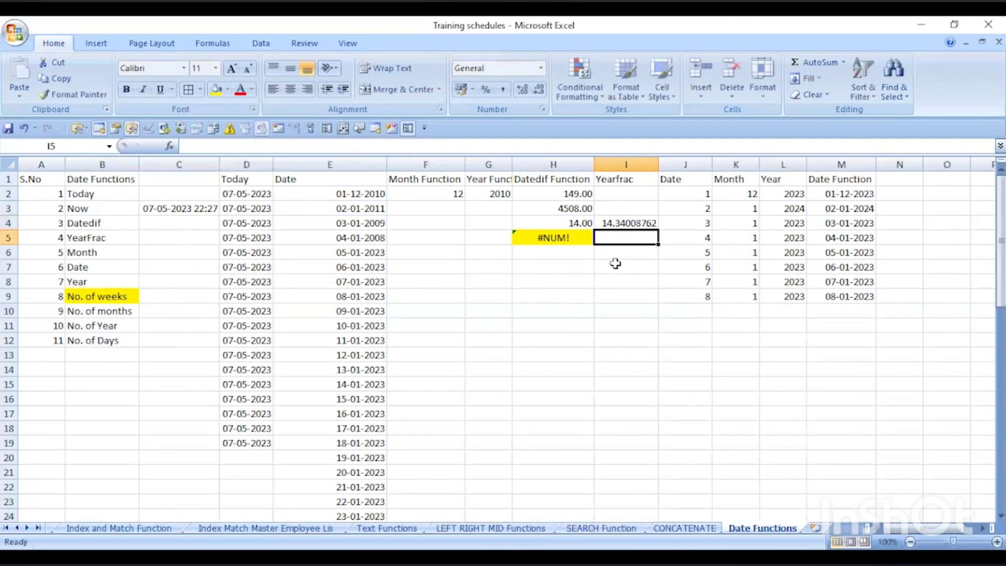
- Insert the YEARFRAC date function in I2, go to its Basis argument, and open the help on this function
click(612, 197)
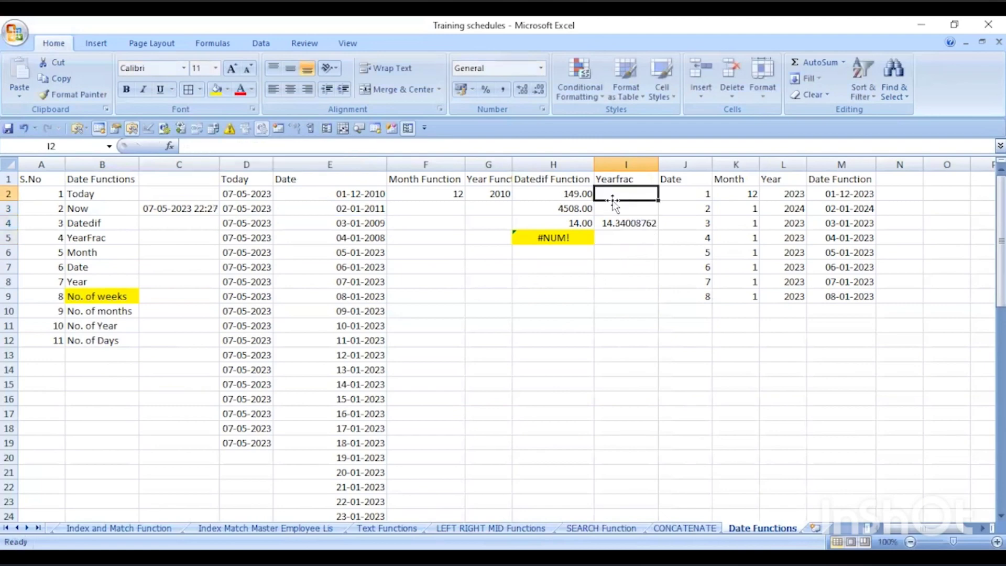
click(212, 43)
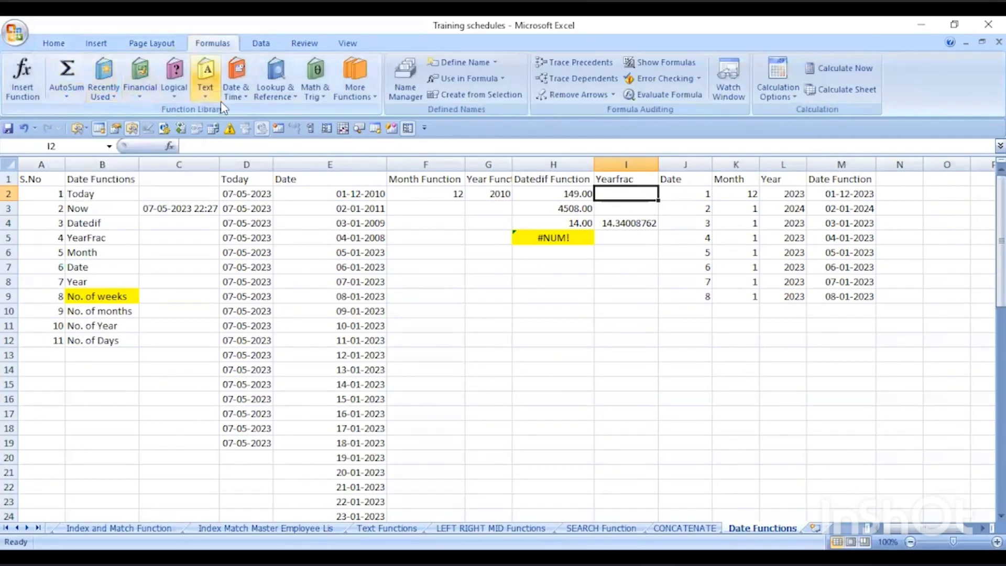
click(235, 81)
scroll(291, 276, down, 1)
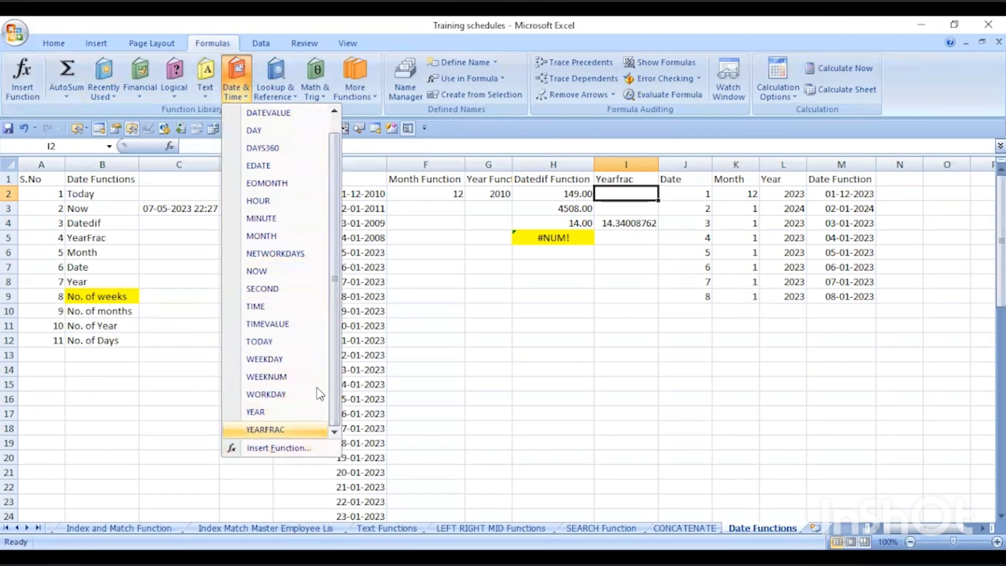
click(276, 430)
click(314, 346)
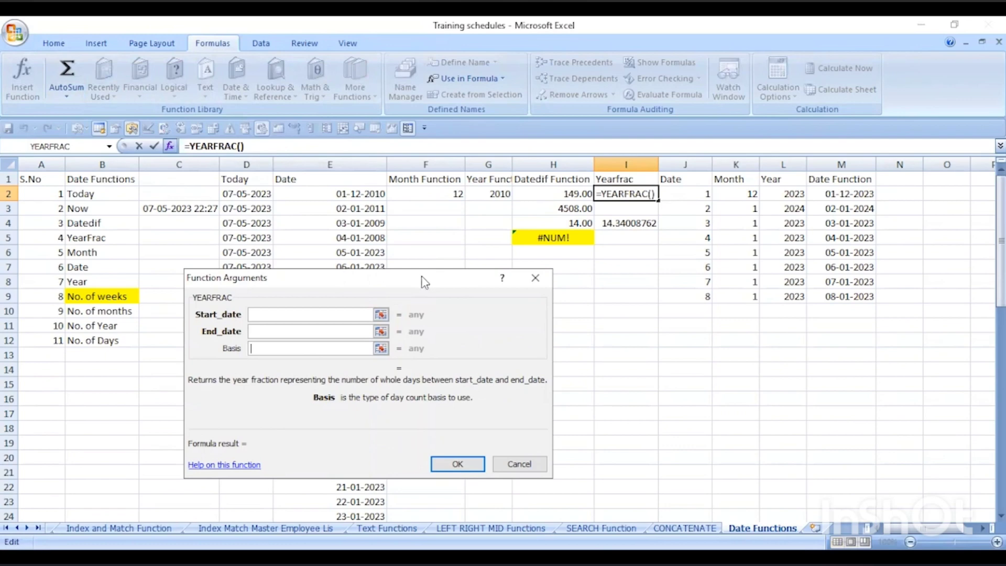
drag(424, 283, 467, 275)
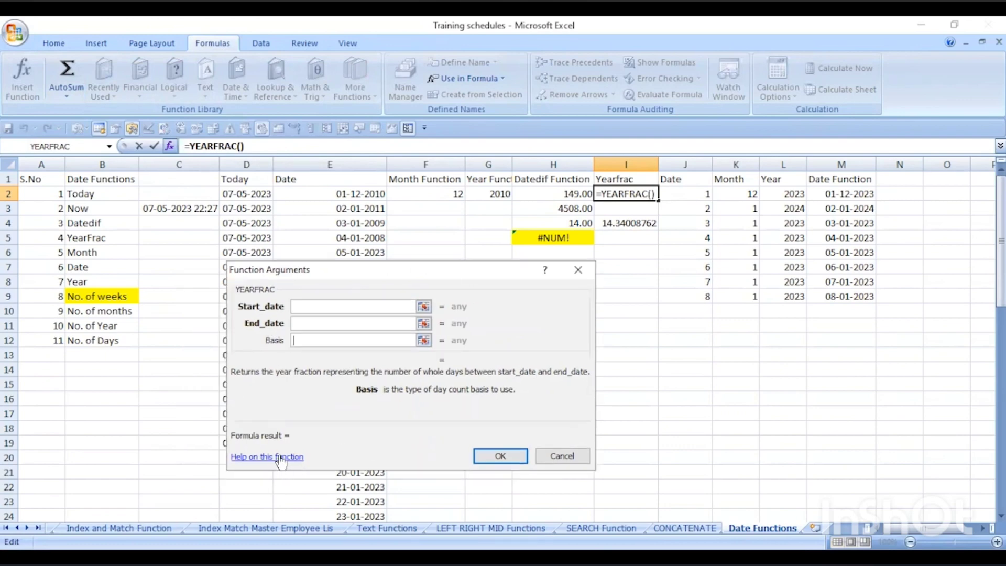
click(278, 456)
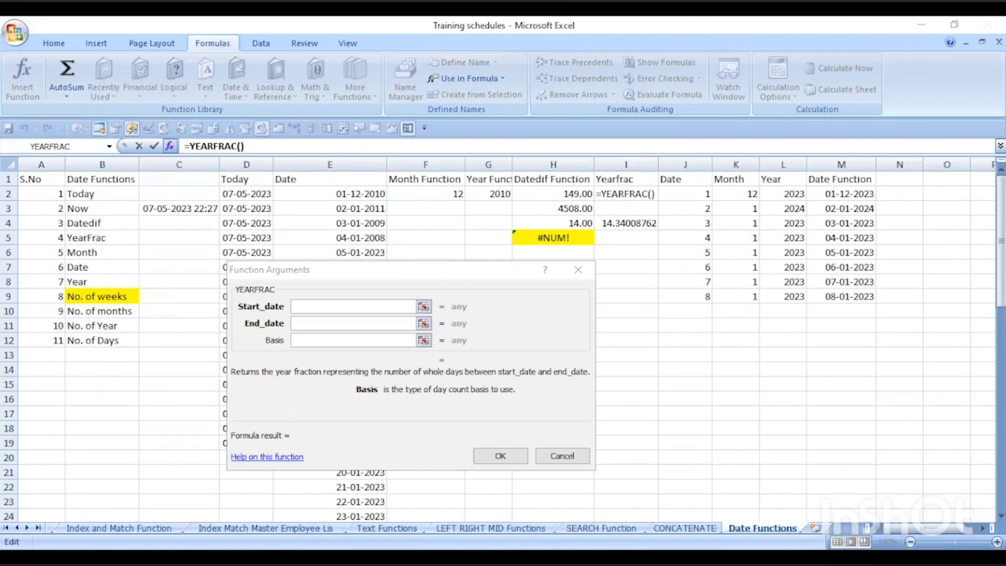
- Discard the unfinished YEARFRAC entry in I2 and select cell H11
click(698, 319)
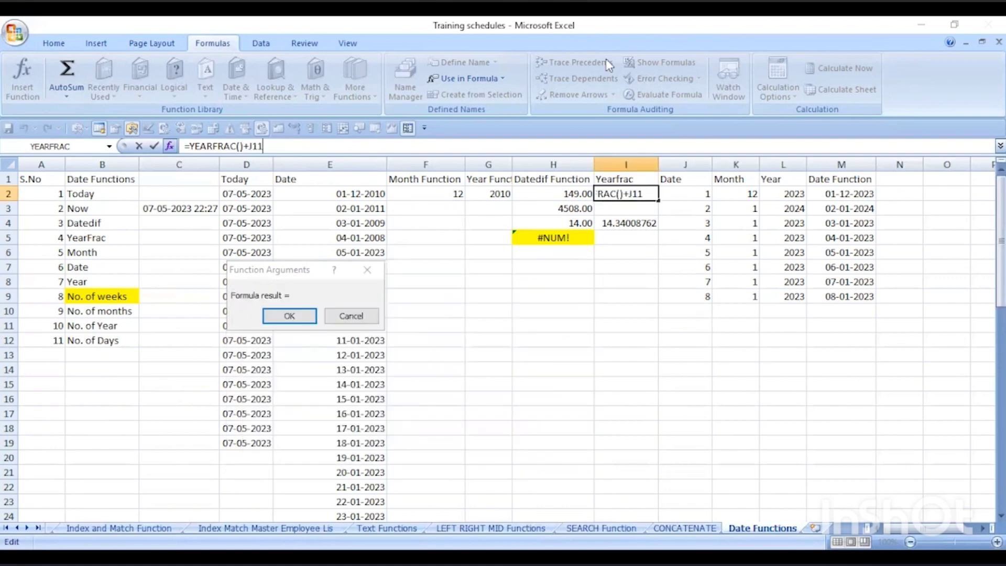
click(553, 311)
key(BackSpace)
key(BackSpace)
key(BackSpace)
key(BackSpace)
key(Return)
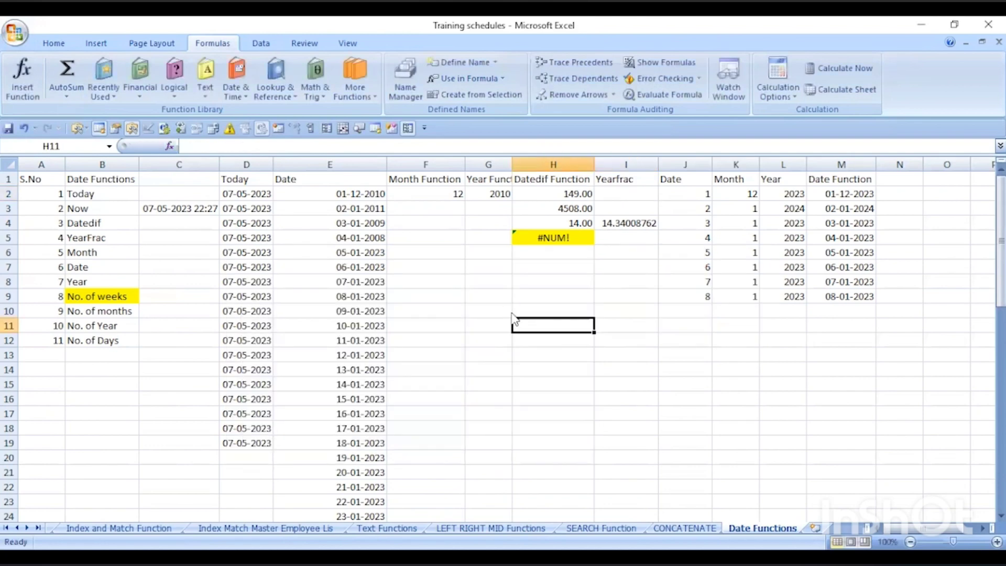
- Paste the copied picture of the YEARFRAC basis table at H11 and move it slightly down and to the right
key(ctrl+v)
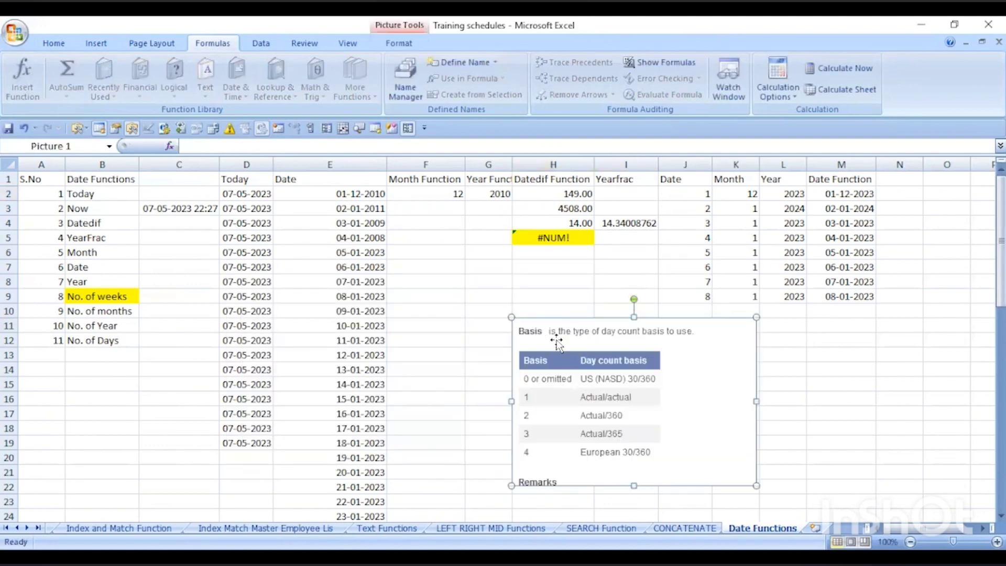
drag(556, 343, 618, 362)
click(485, 287)
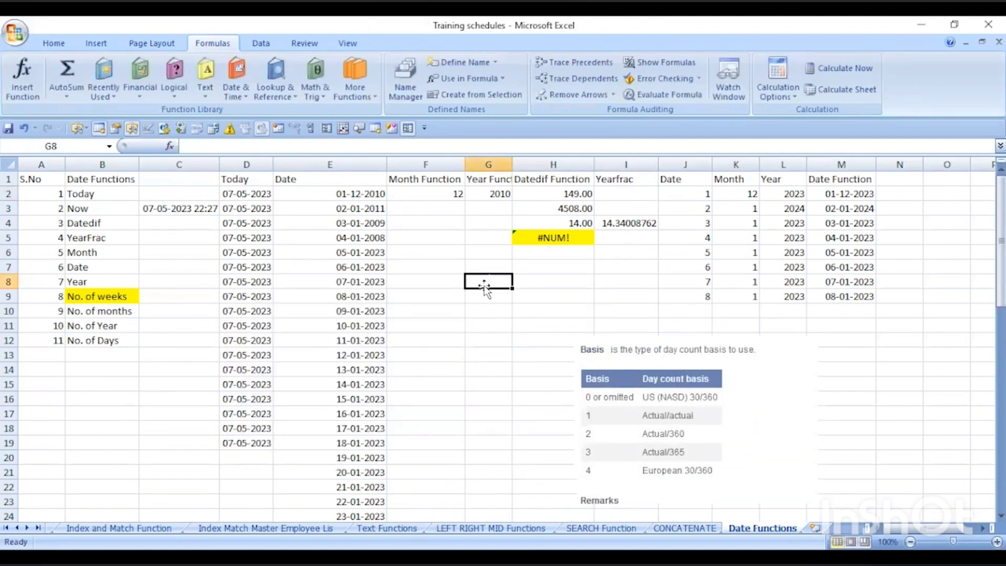
- Autofit column G to the Year Function heading
click(116, 296)
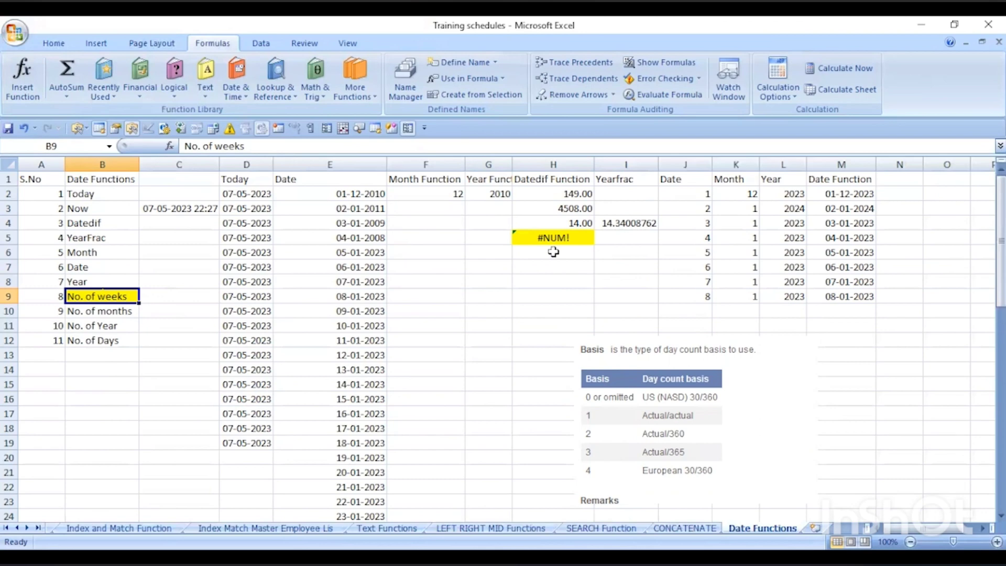
click(500, 178)
double_click(511, 164)
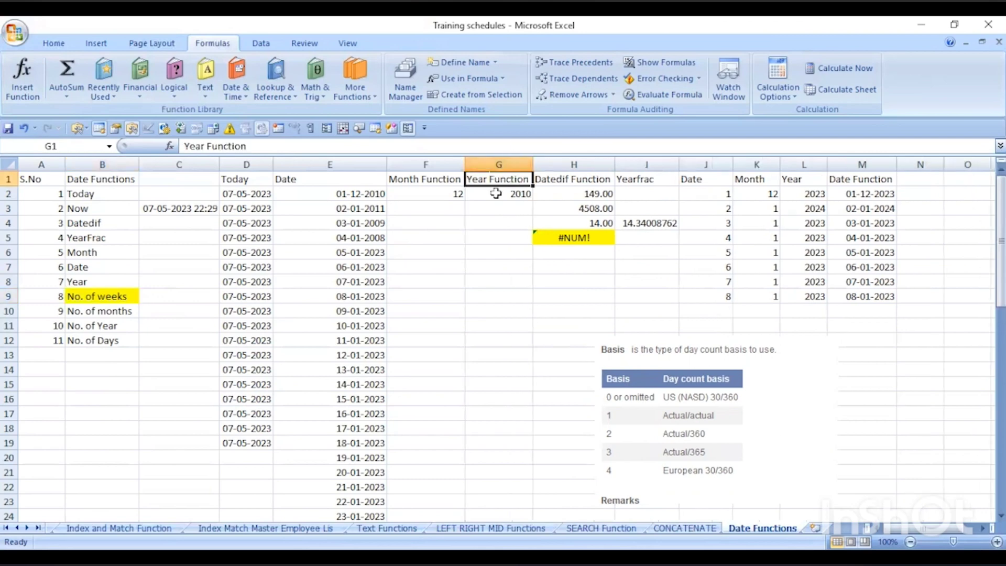
click(487, 226)
click(488, 276)
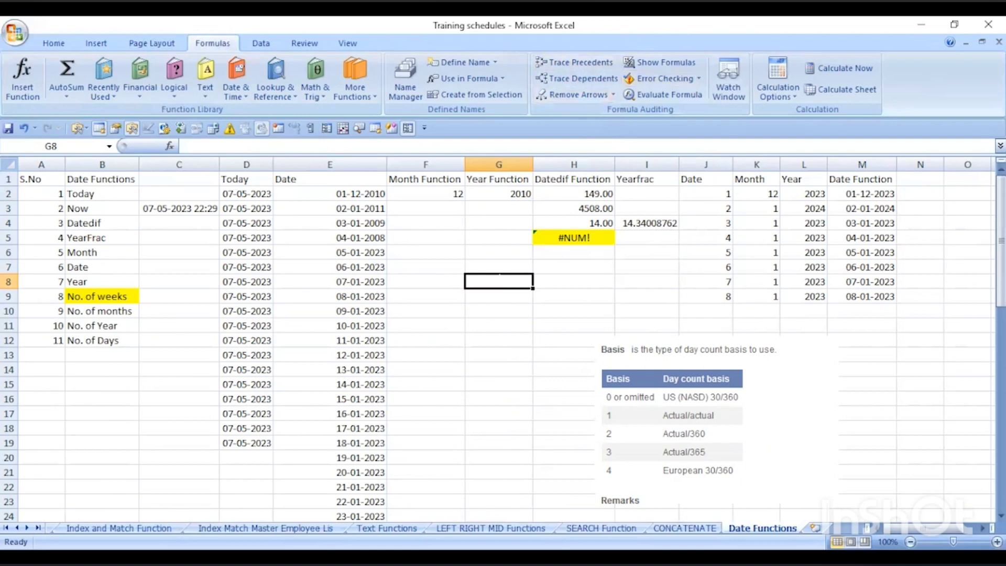
click(638, 489)
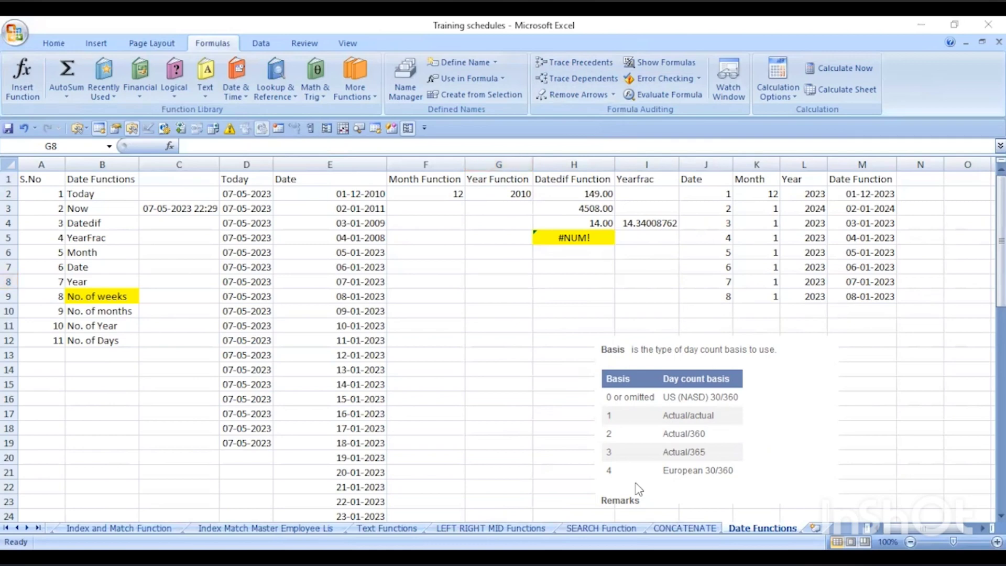